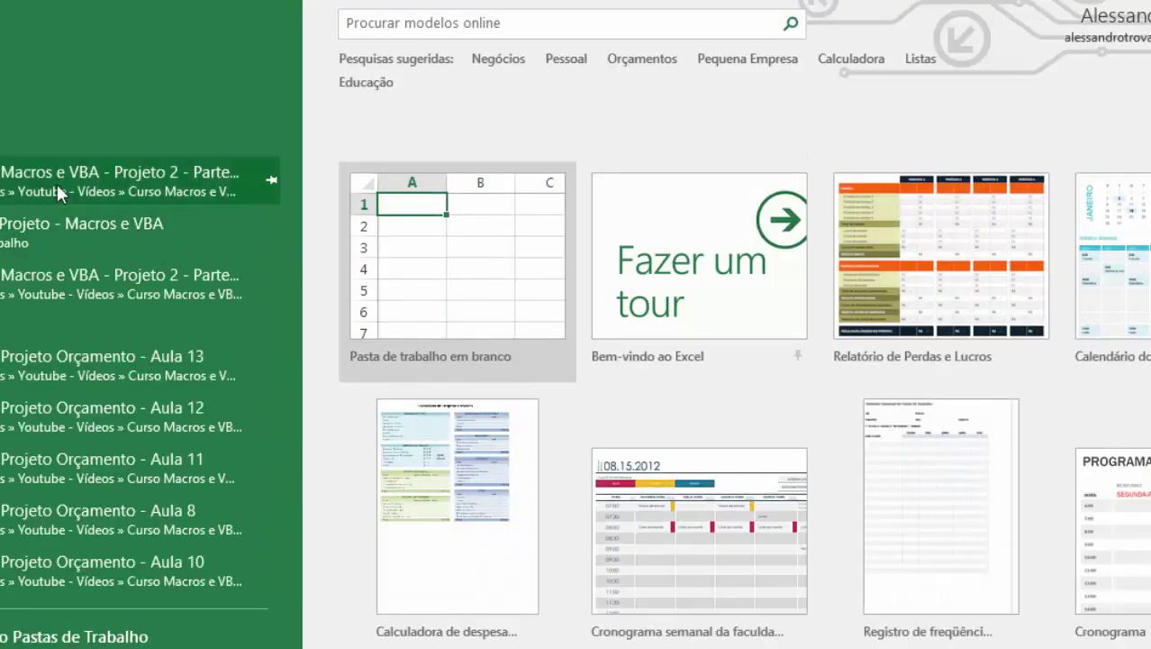
Open the recent lesson workbook, try Imprimir Orçamento with budget 1, then close both forms
click(57, 184)
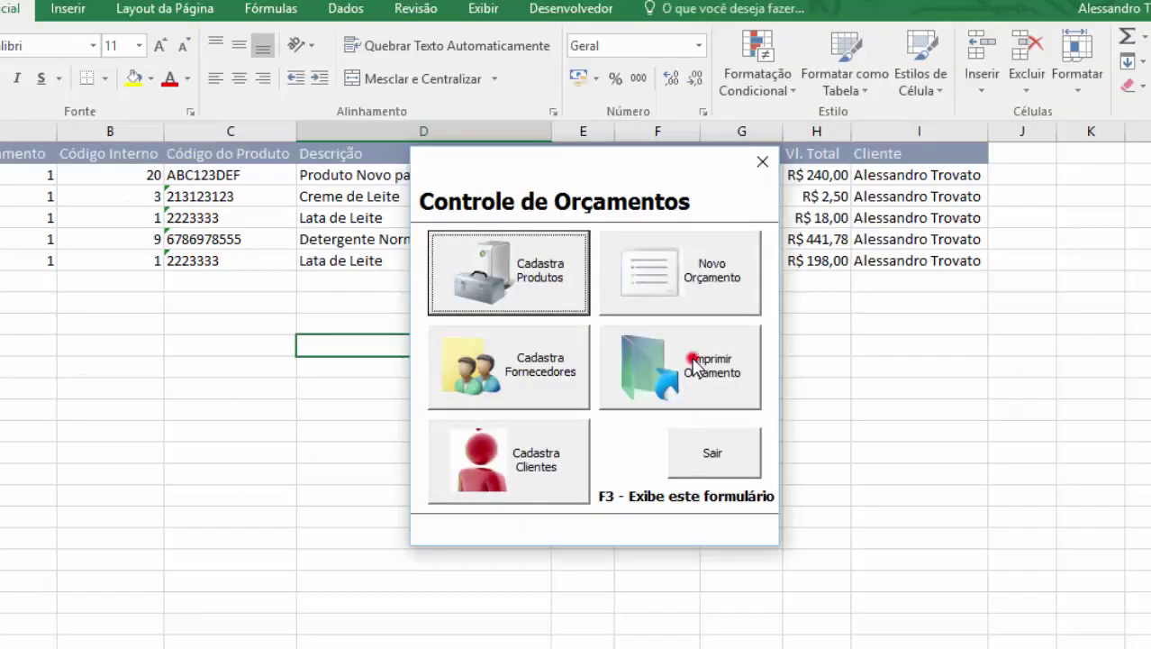
click(690, 354)
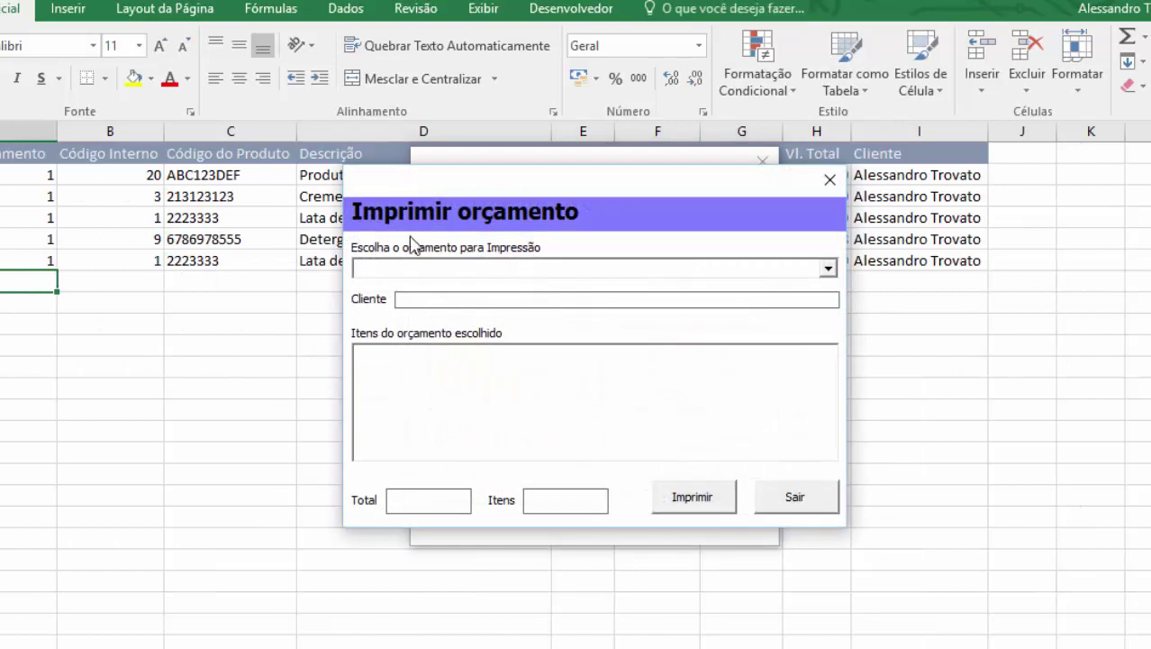
click(827, 268)
click(539, 288)
click(438, 298)
click(825, 180)
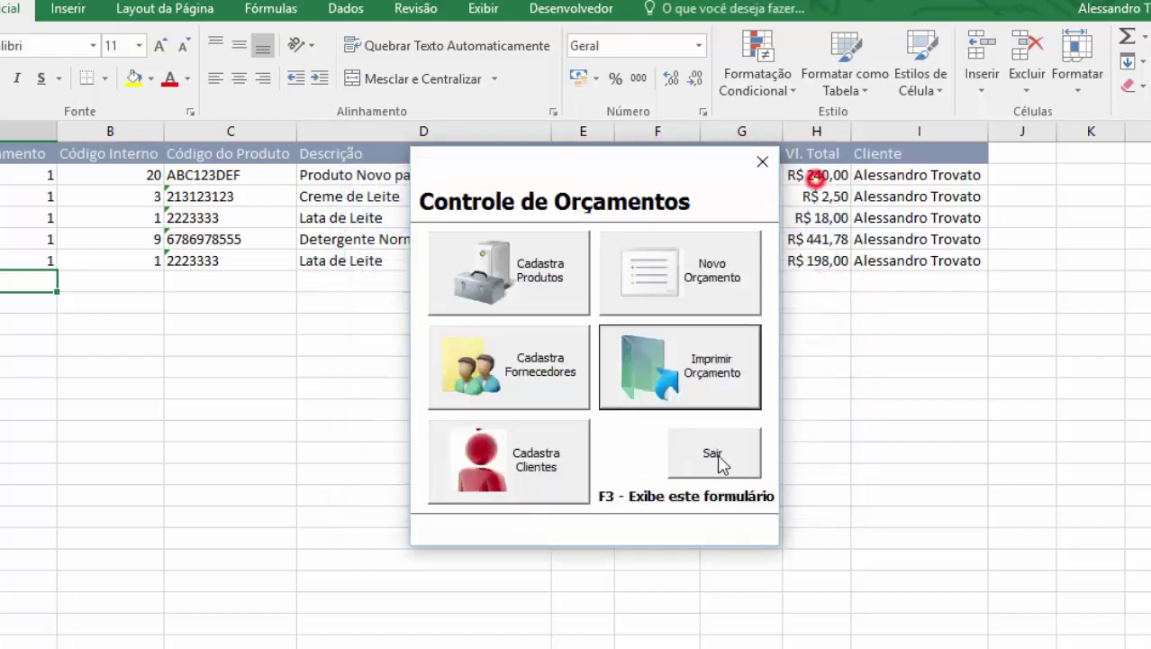
click(714, 456)
Open the frmImprimir form design in the VBA editor, maximized with the Immediate pane shrunk
key(alt+F11)
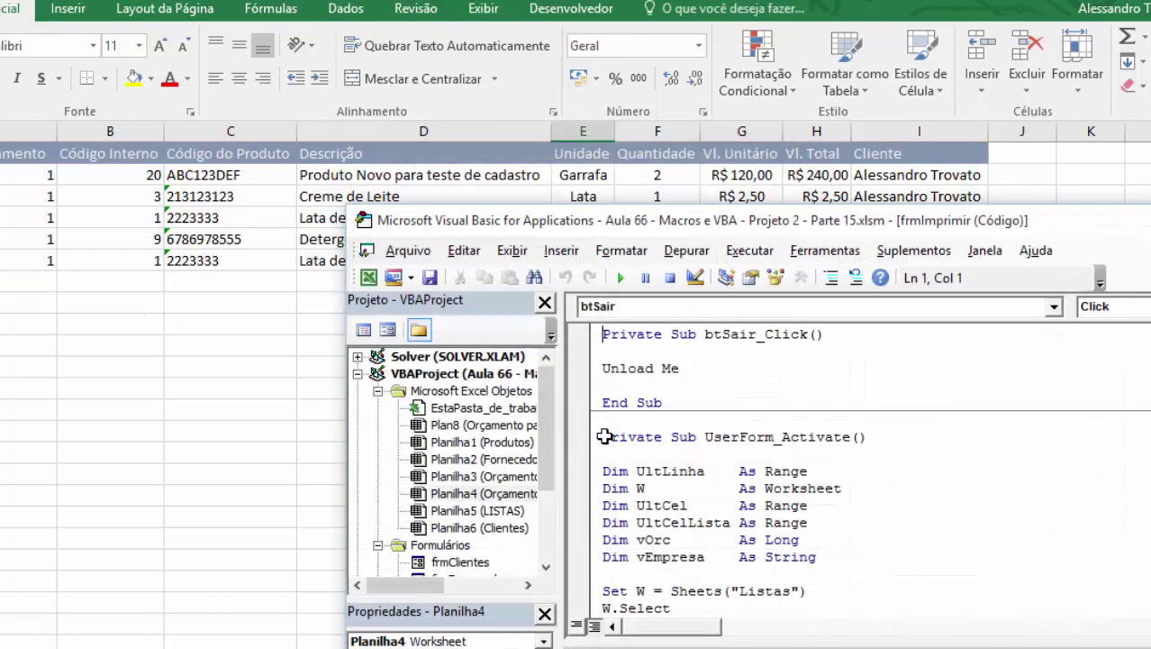
drag(548, 467, 556, 541)
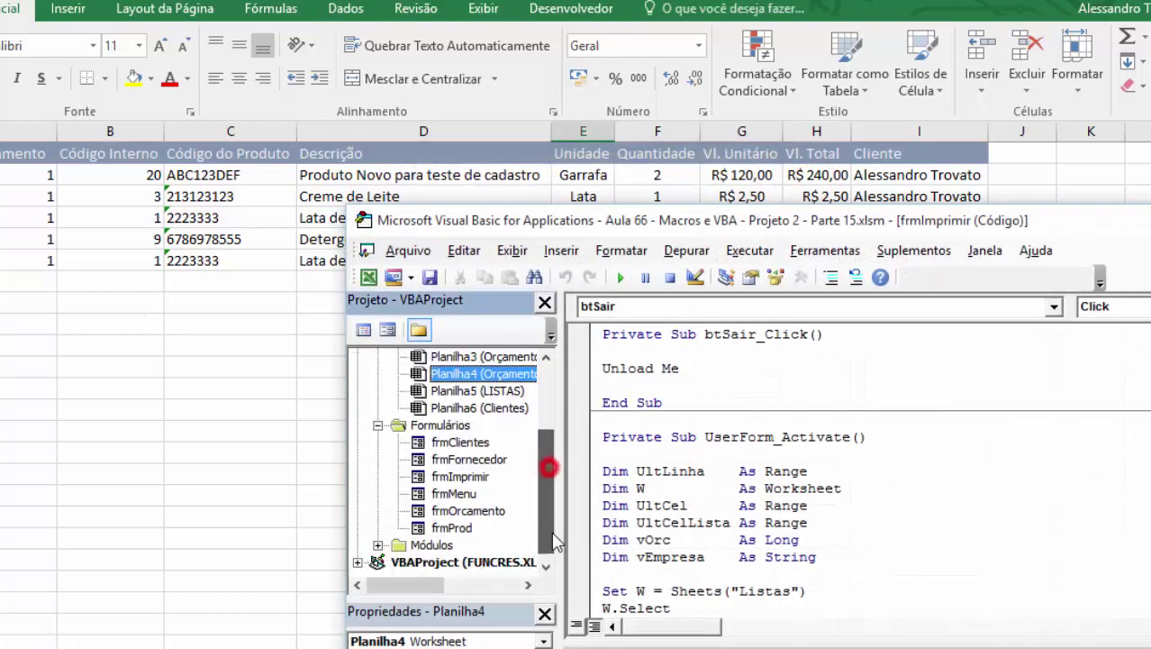
double_click(460, 477)
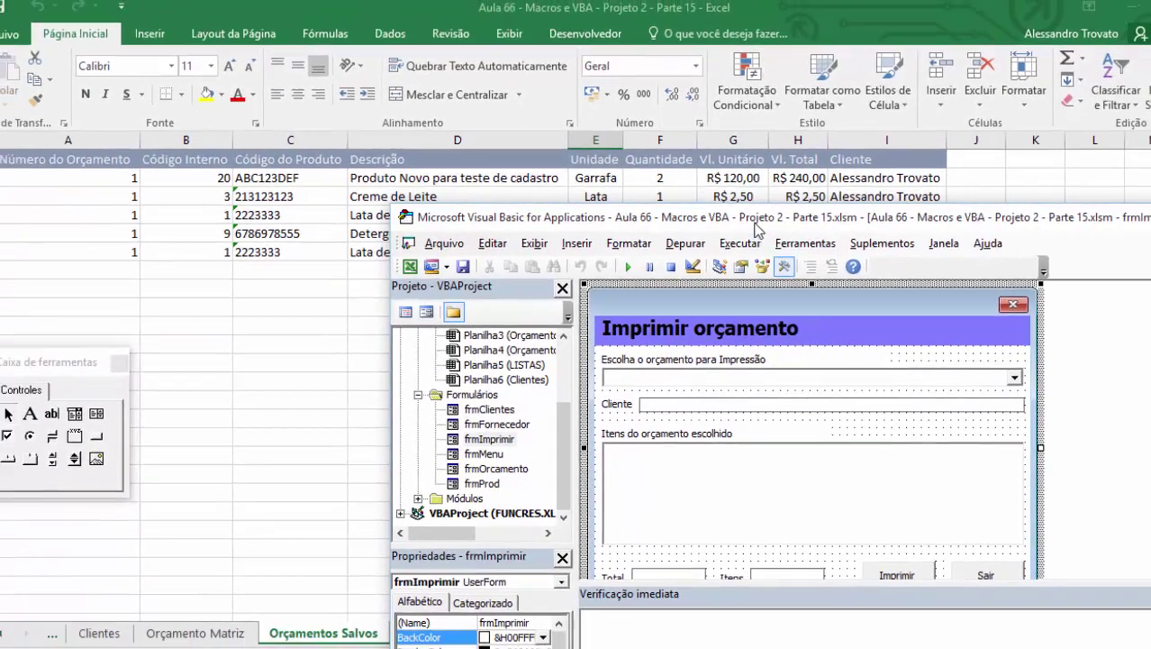
double_click(752, 219)
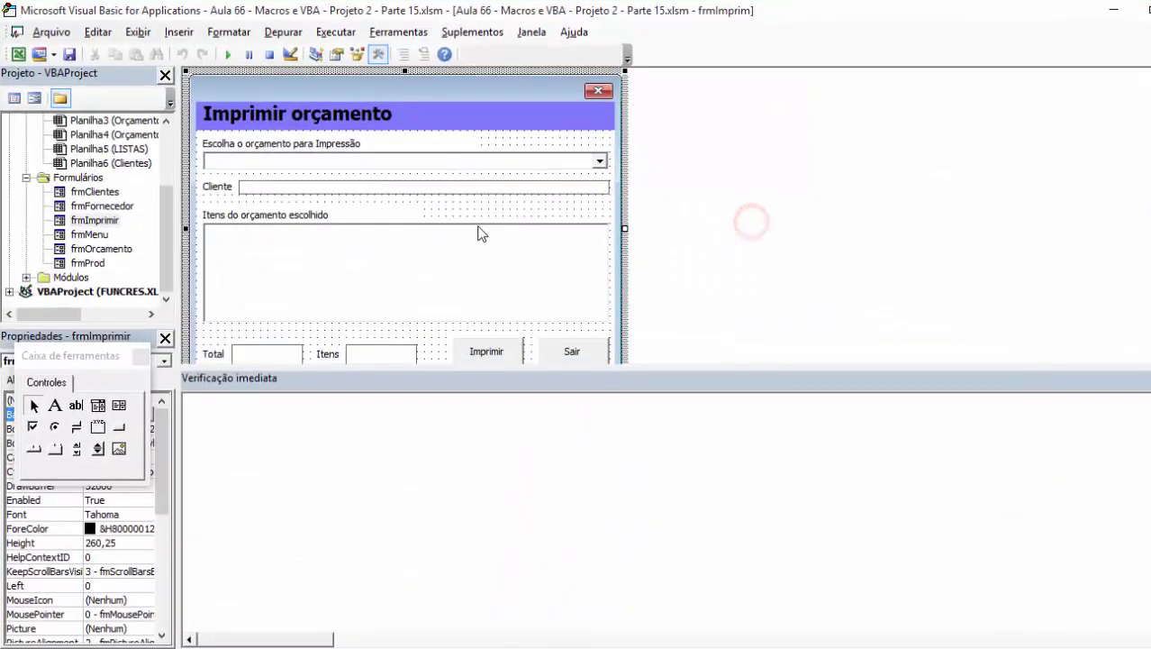
drag(455, 370, 456, 523)
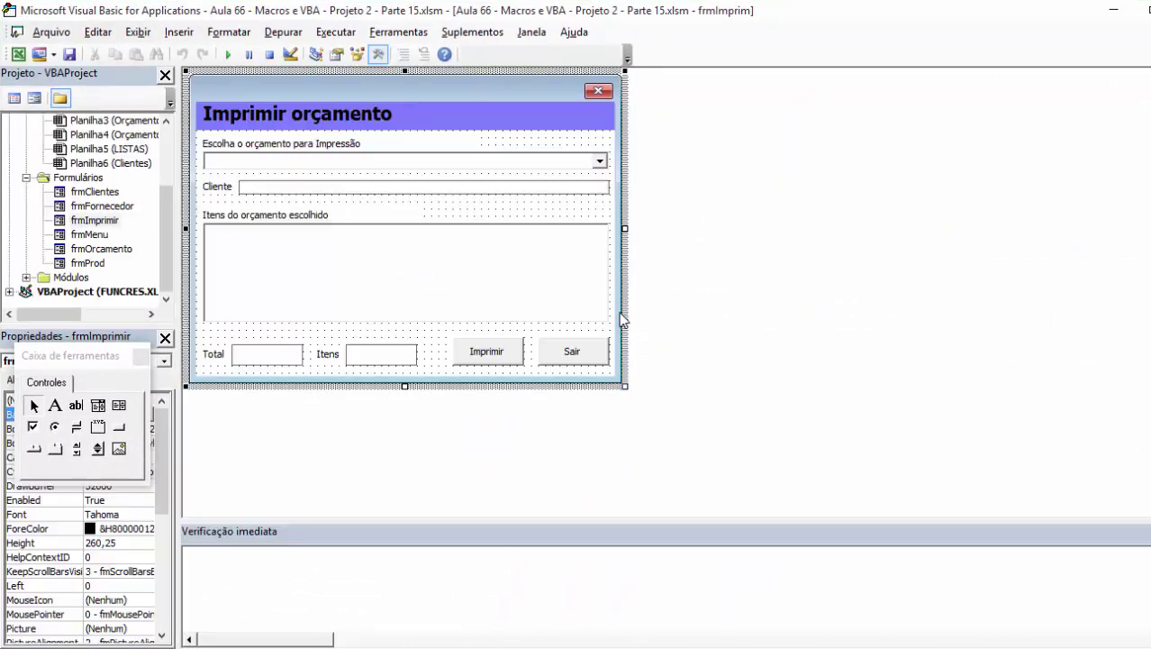
Move the toolbox aside and create the empty cmbOrcamento_Change procedure from the budget combo box
click(250, 161)
drag(72, 360, 751, 243)
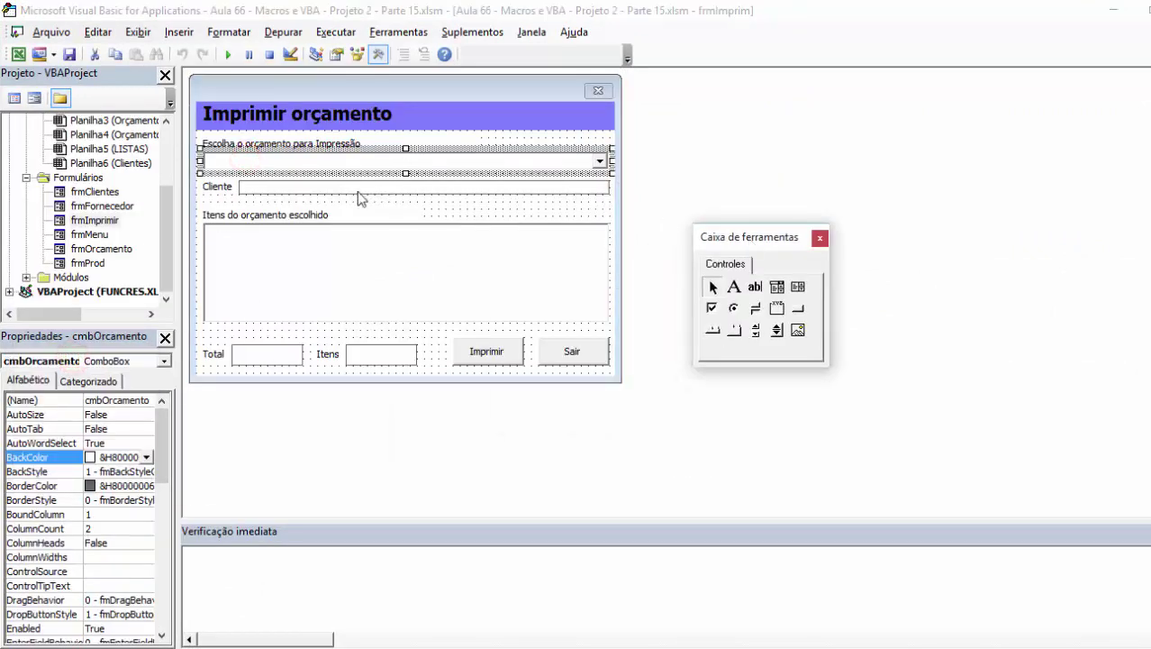
click(332, 160)
click(690, 191)
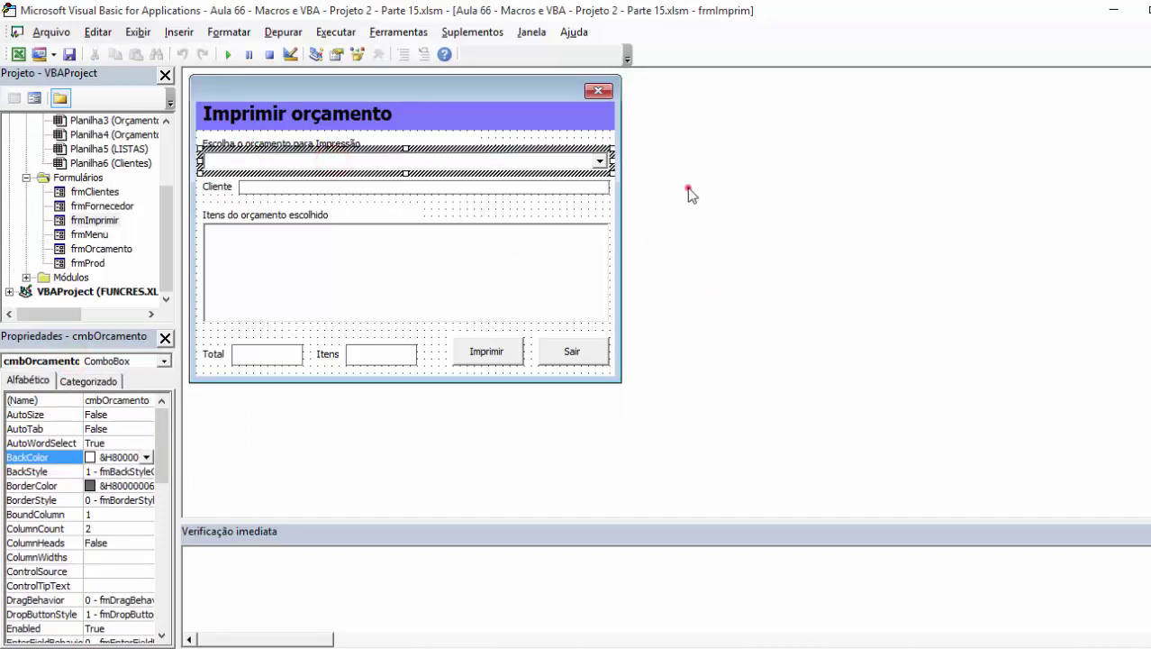
click(333, 189)
double_click(329, 161)
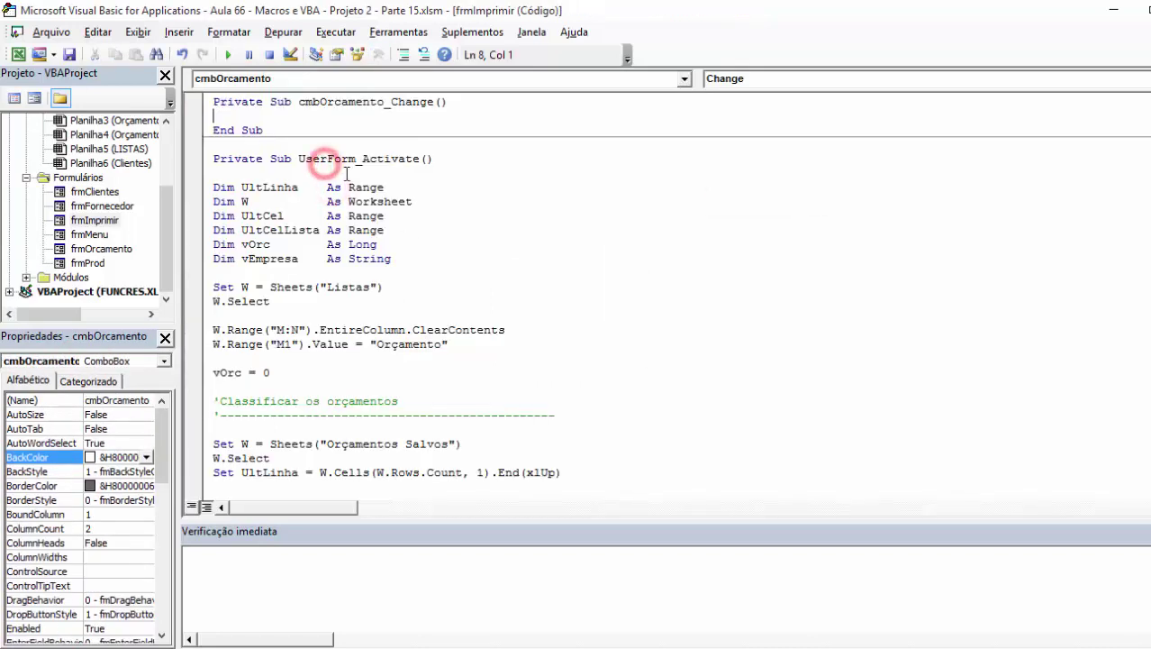
Add Application.ScreenUpdating = False at the start and = True at the end of the procedure
key(Return)
key(Return)
key(Return)
key(Up)
key(Up)
key(Up)
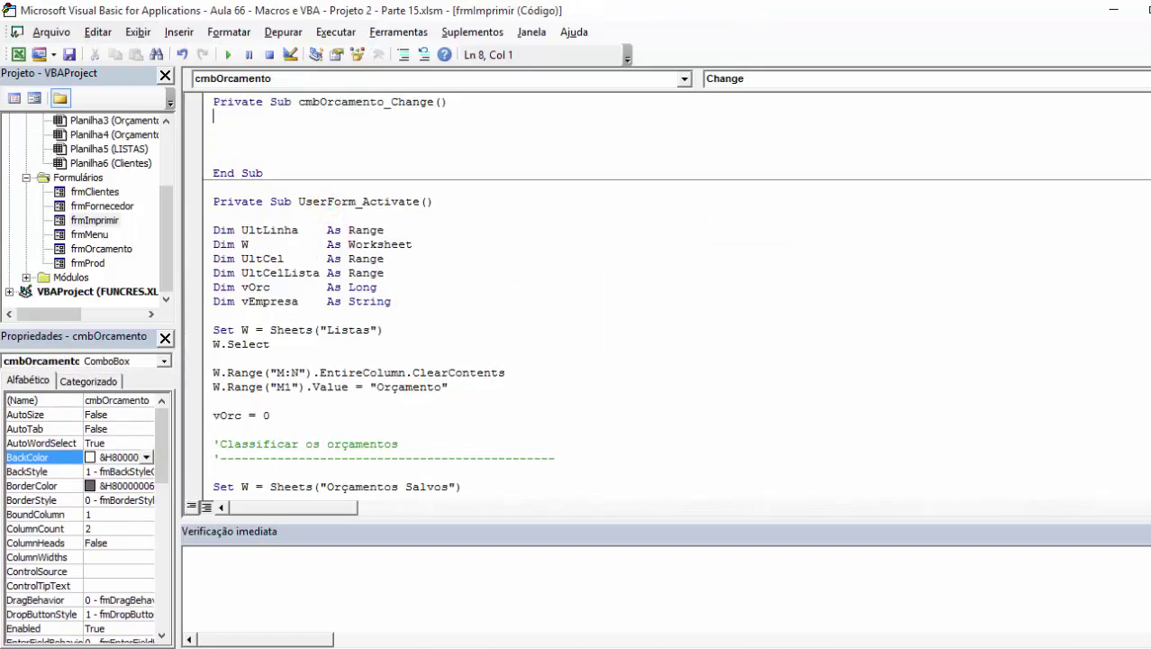
key(Return)
text(ap)
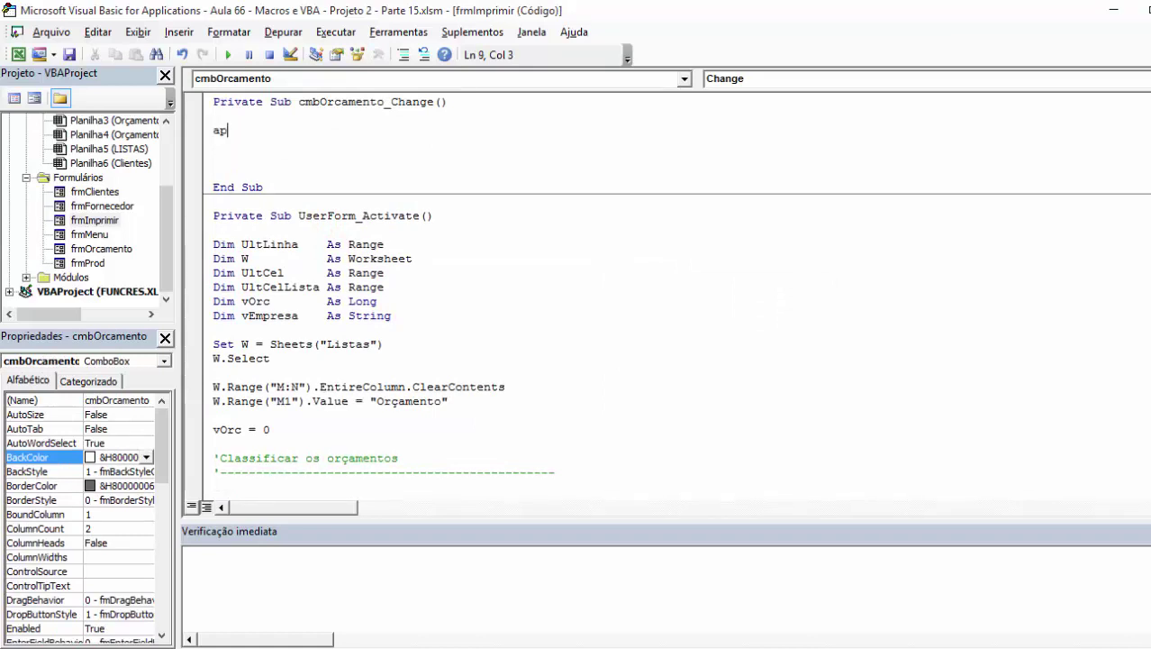
text(plication.scr)
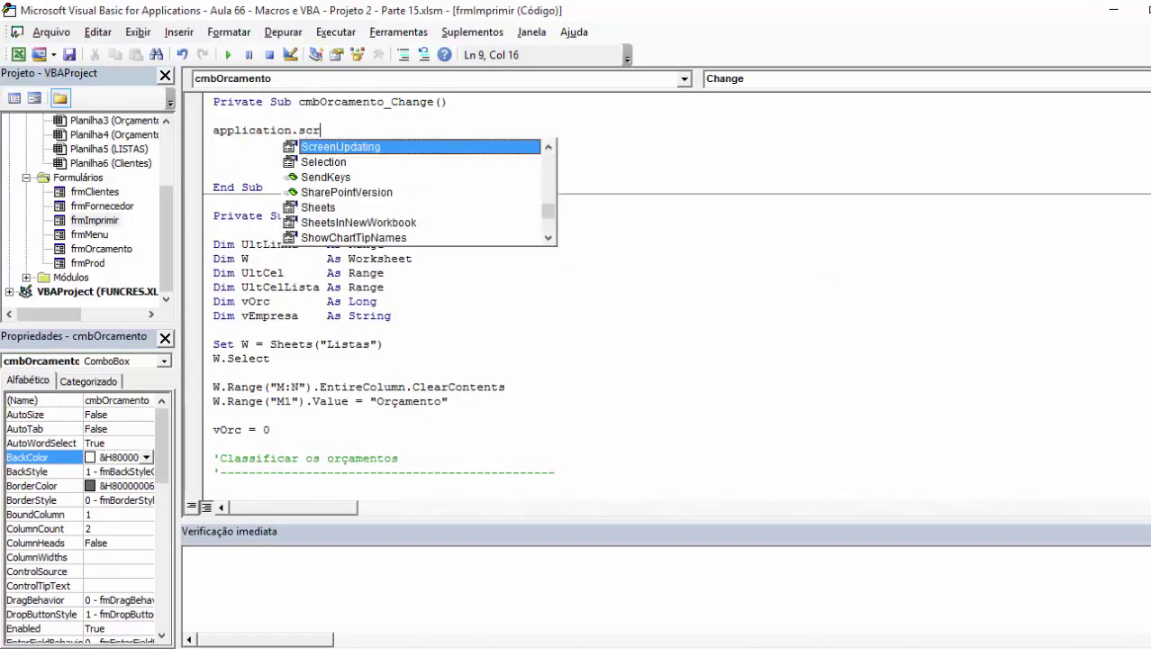
text(e)
key(Tab)
text(= false)
key(Return)
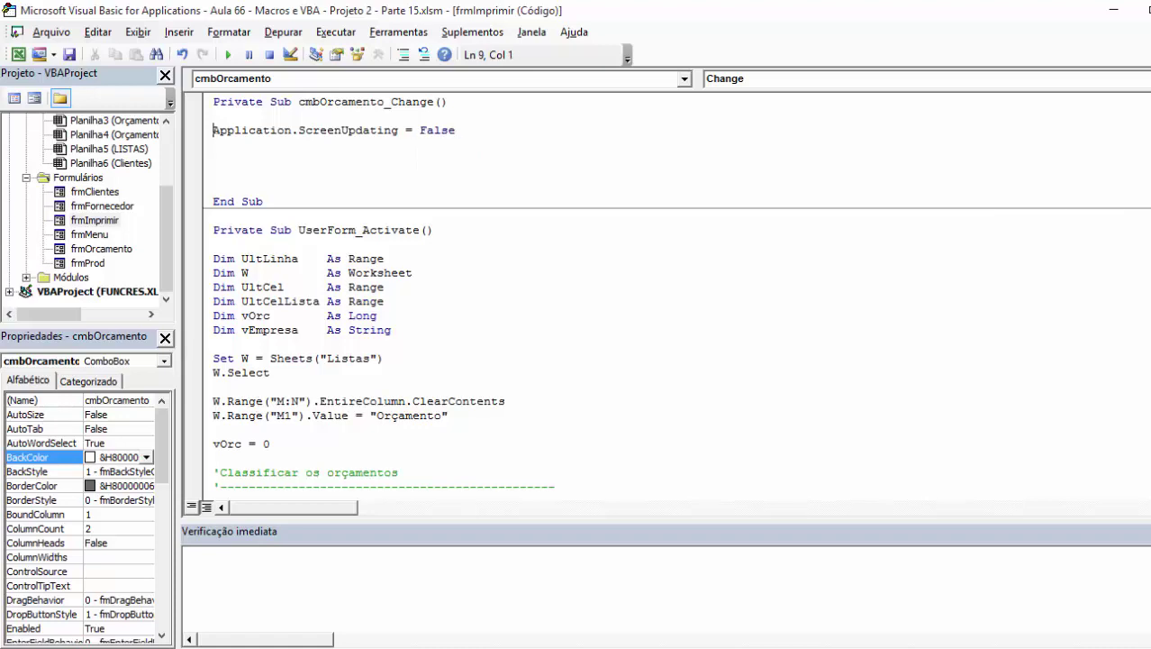
key(Up)
key(shift+End)
key(ctrl+c)
key(Down)
key(Down)
key(Down)
key(Return)
key(Return)
key(Return)
key(ctrl+v)
key(BackSpace)
key(BackSpace)
key(BackSpace)
key(BackSpace)
key(BackSpace)
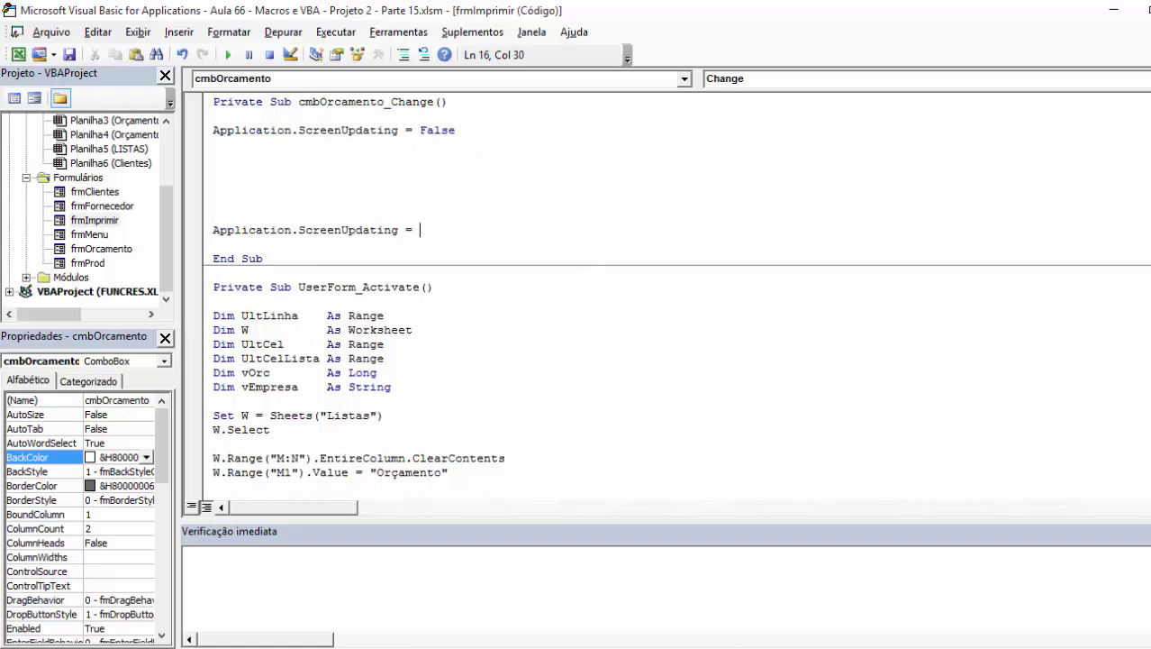
text(true)
Declare vOrcamento As Long, vContarElementos As Integer, W As Worksheet and UltCel As Range
click(214, 200)
key(Up)
key(Up)
key(Up)
text(Dim)
text(Orcamento)
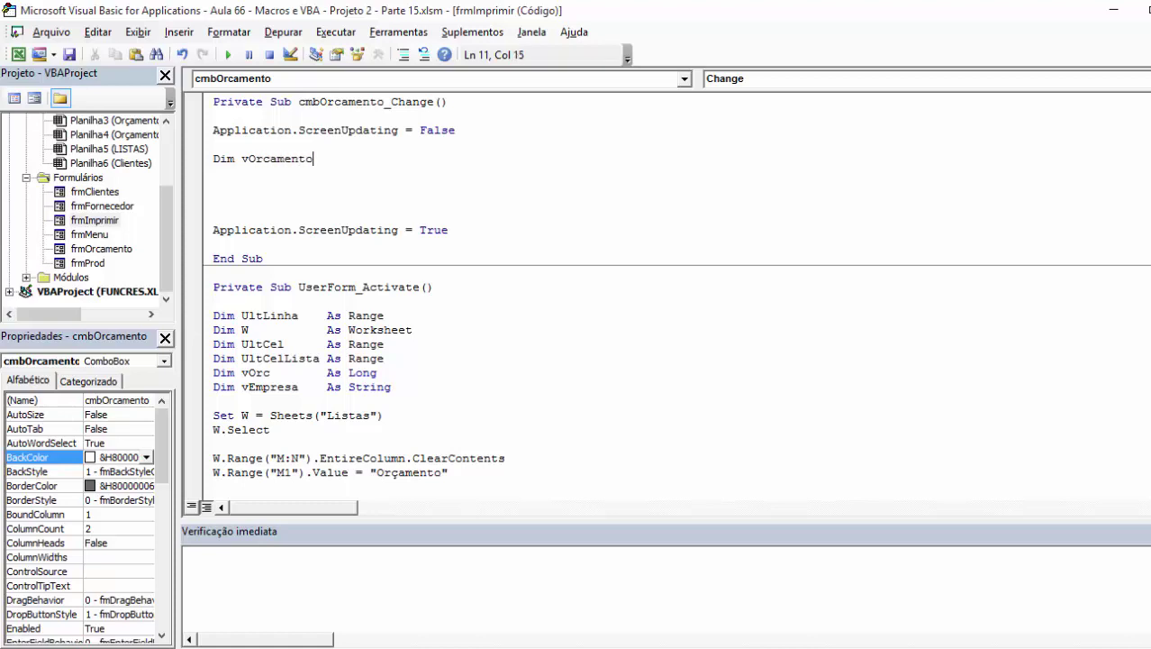
text( as long)
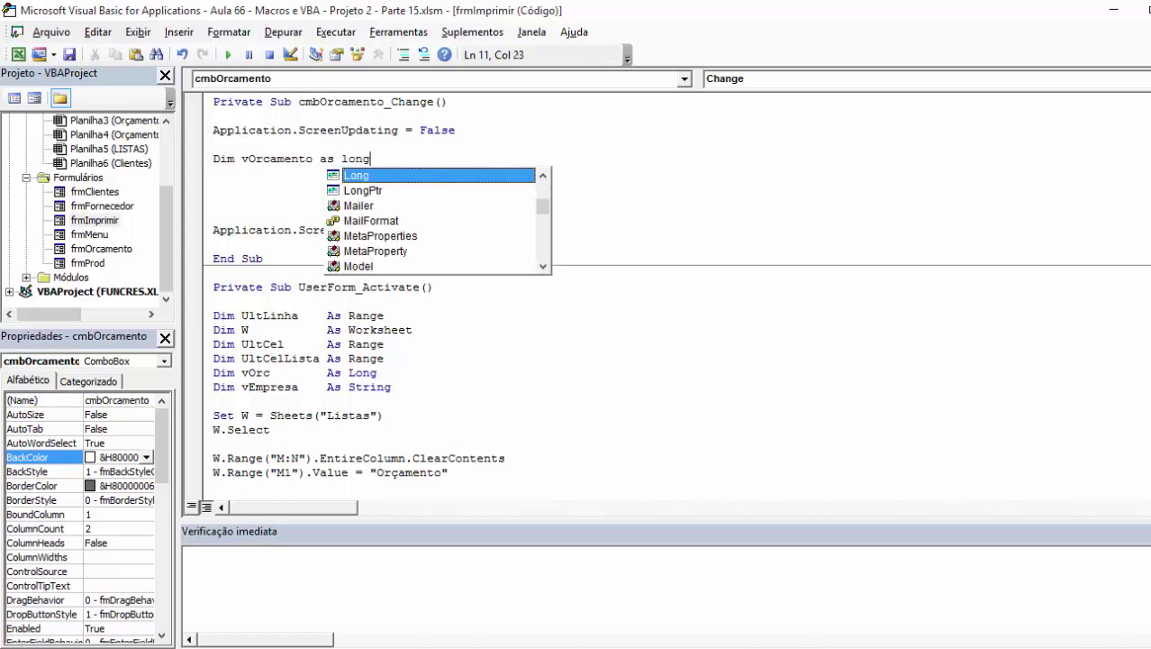
key(Return)
text(Dim v)
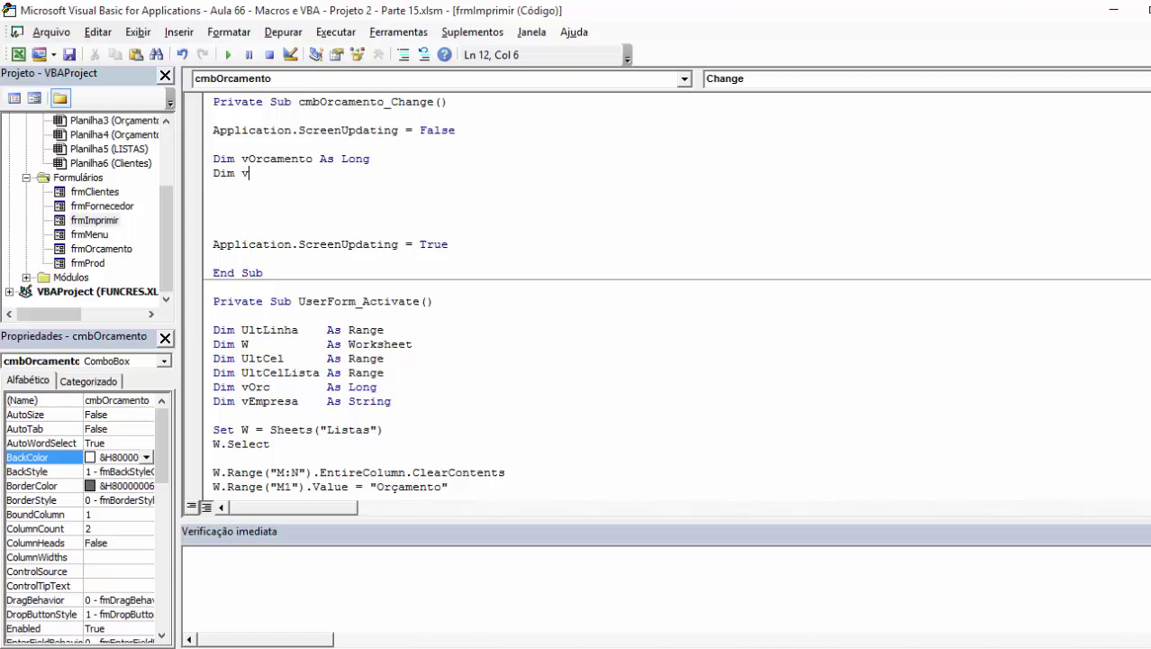
text(ContarElementos)
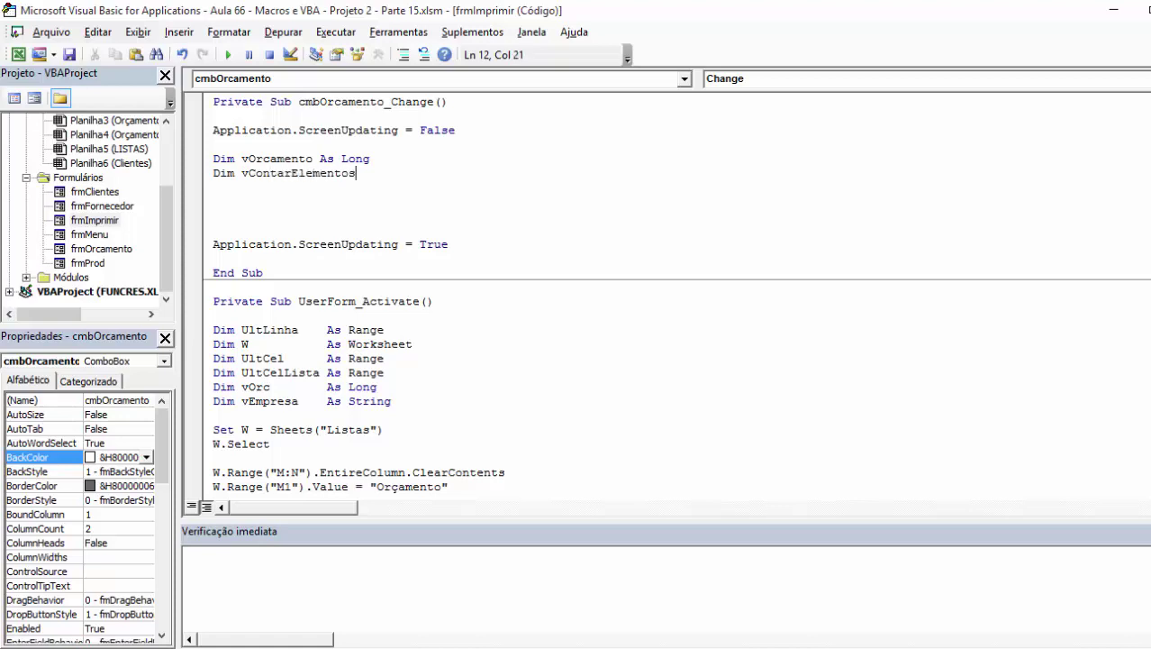
text( as )
text(integ)
key(Return)
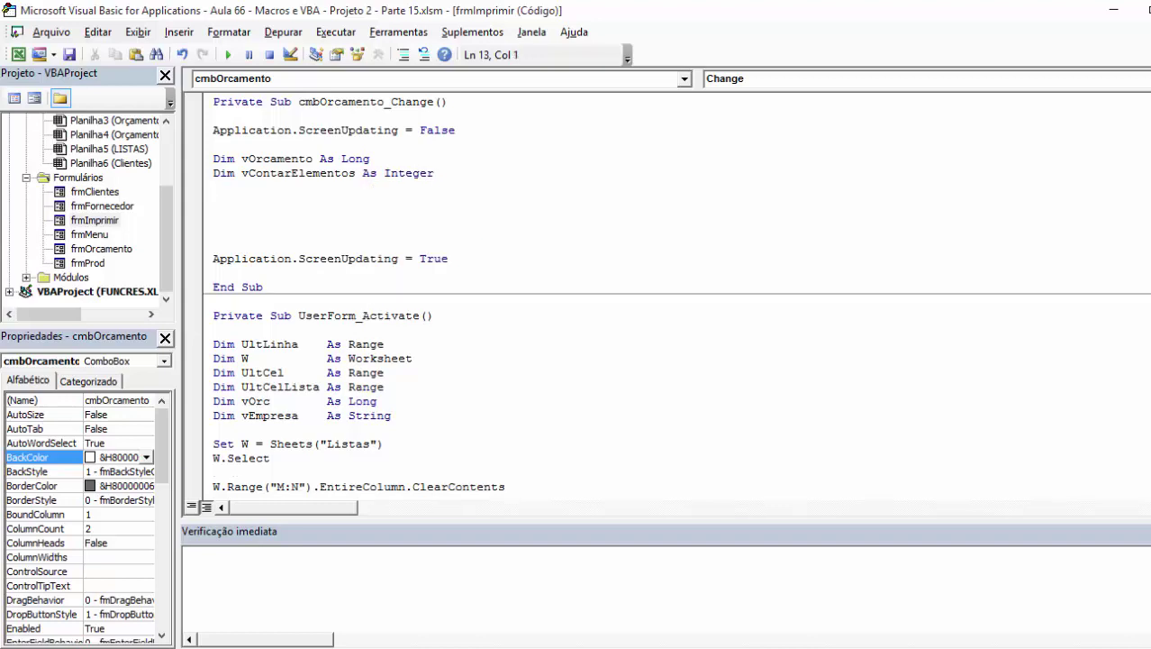
text(dim W)
text(s works)
key(Return)
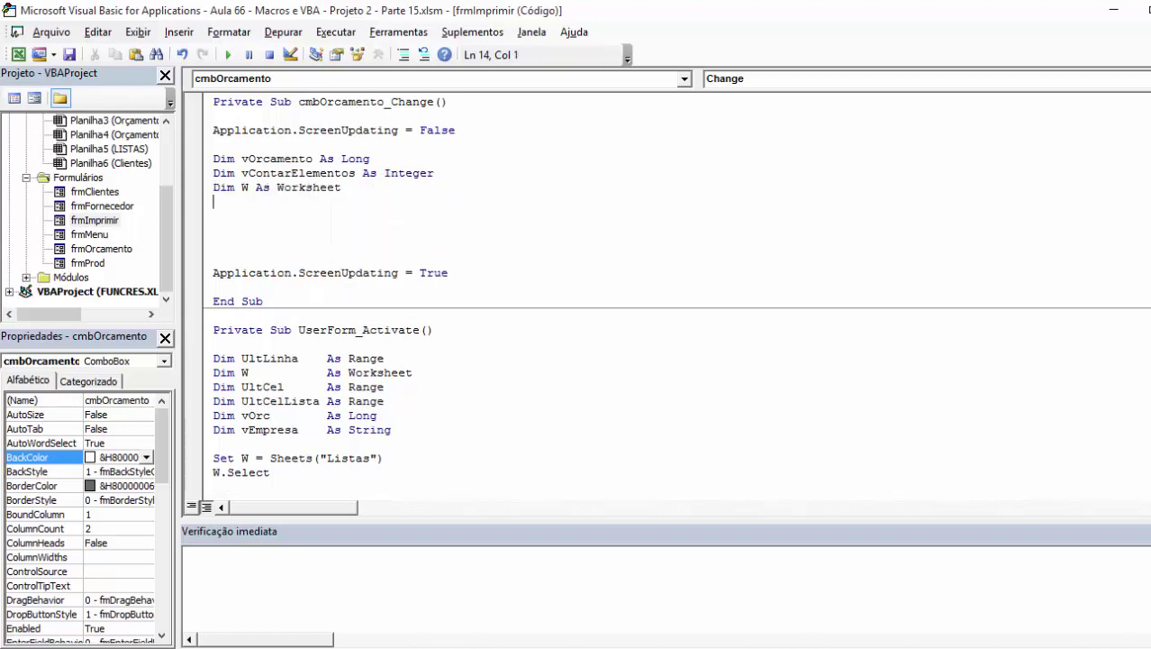
text(Dim UltCe)
key(BackSpace)
text(el as )
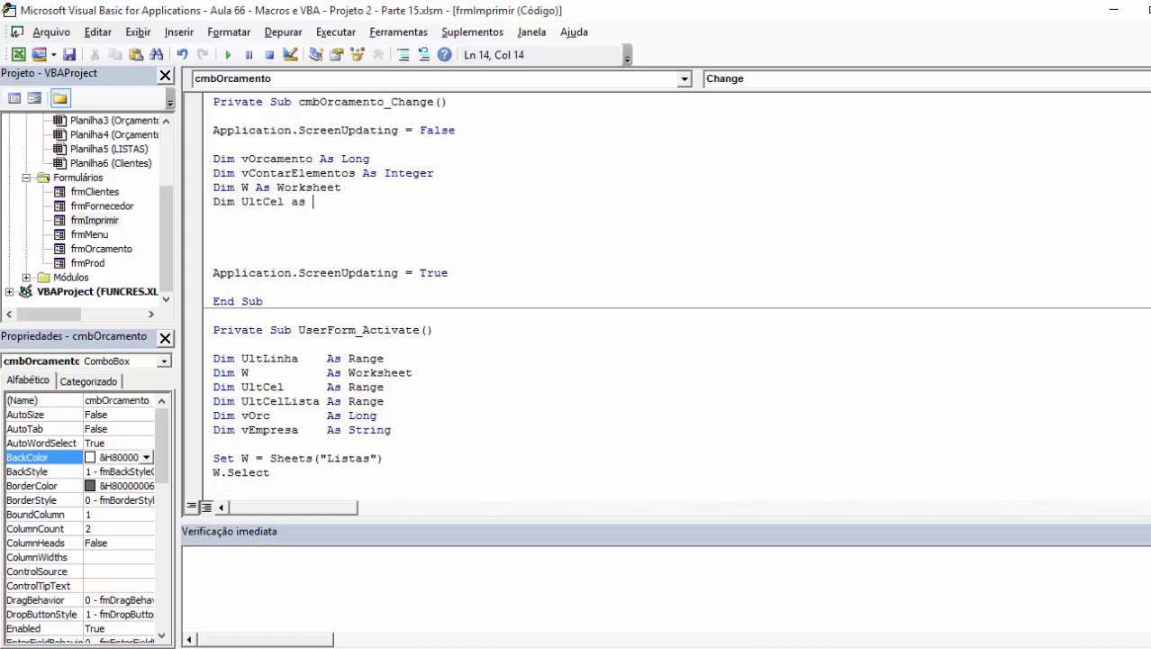
text(range)
key(Return)
key(Return)
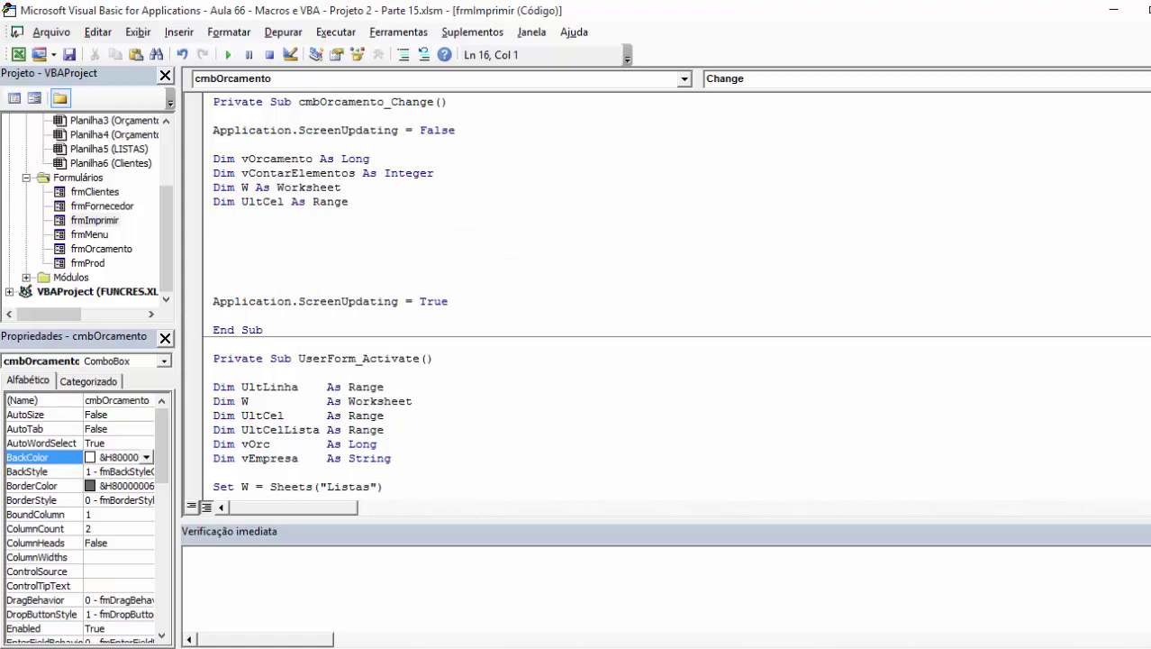
Assign vOrcamento = frmImprimir.cmbOrcamento.Column(0) and move the editor window over Excel
key(Return)
key(Return)
key(Up)
key(Up)
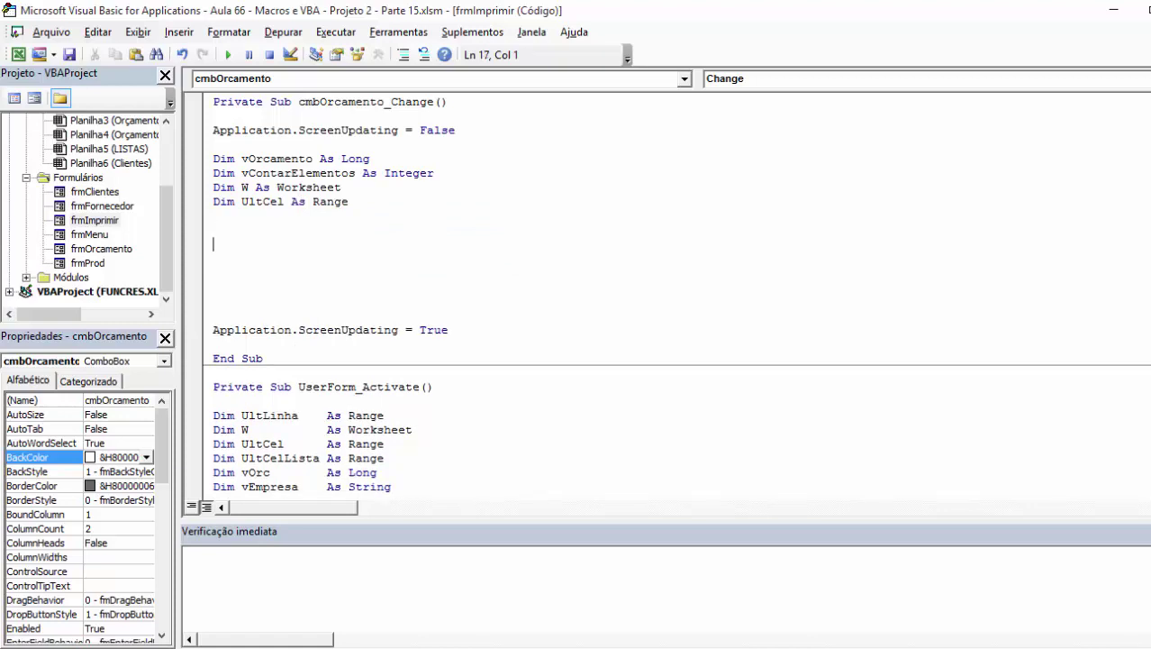
text(vorcam)
text(ento = )
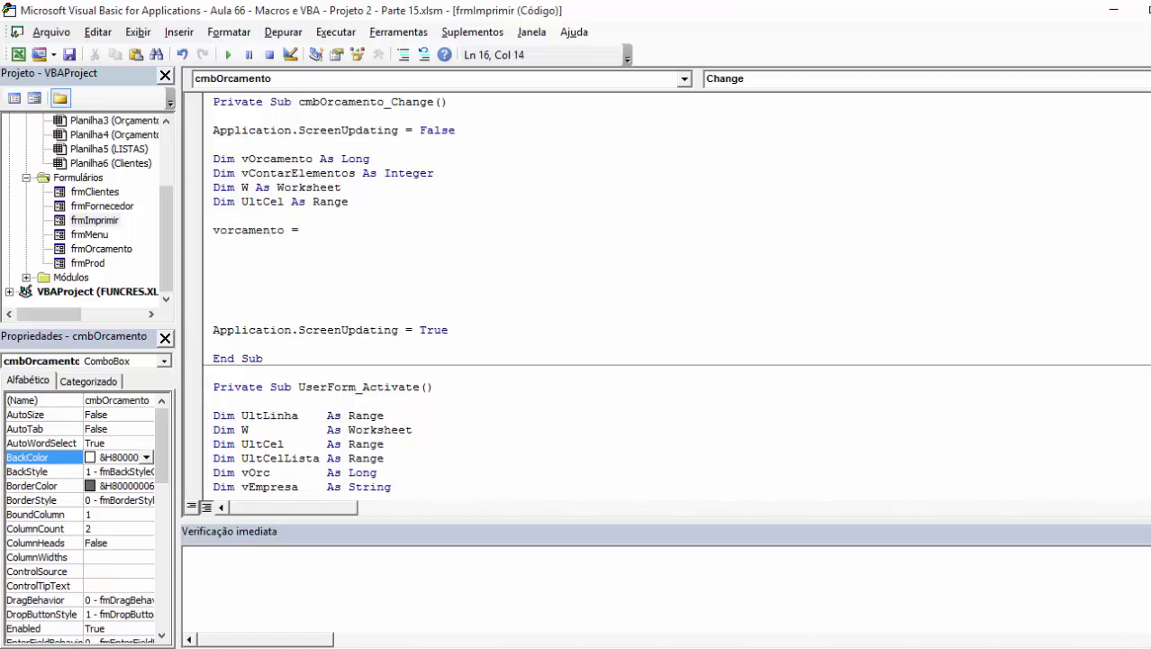
text(frmimprimi)
text(r.cmb)
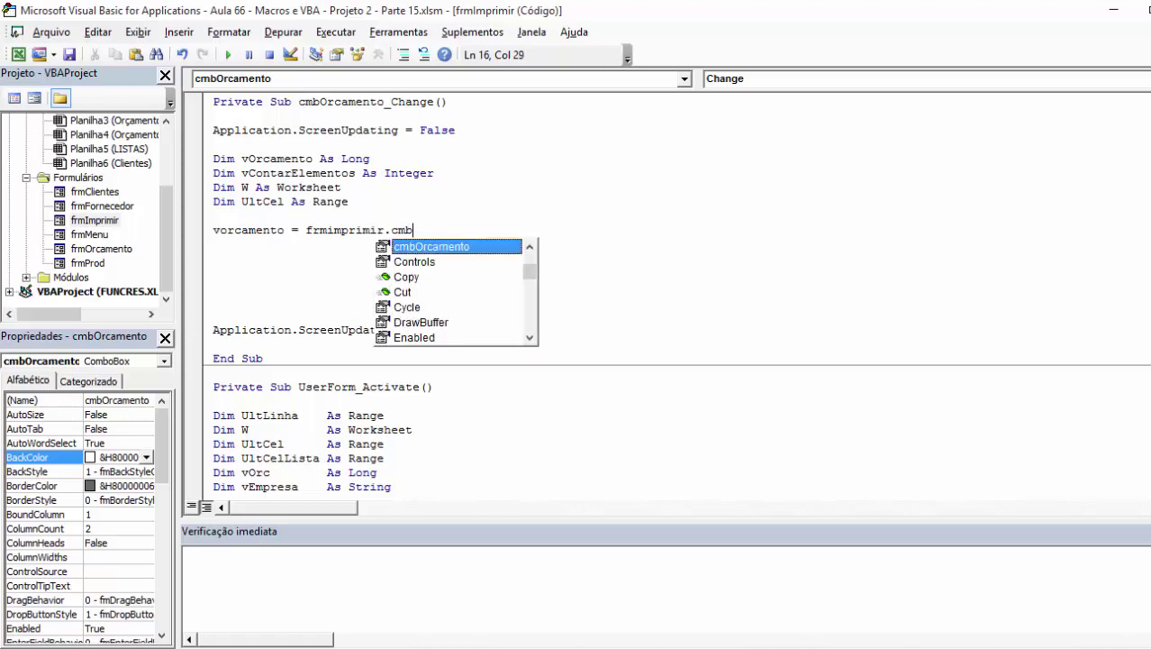
key(Tab)
text(.colum)
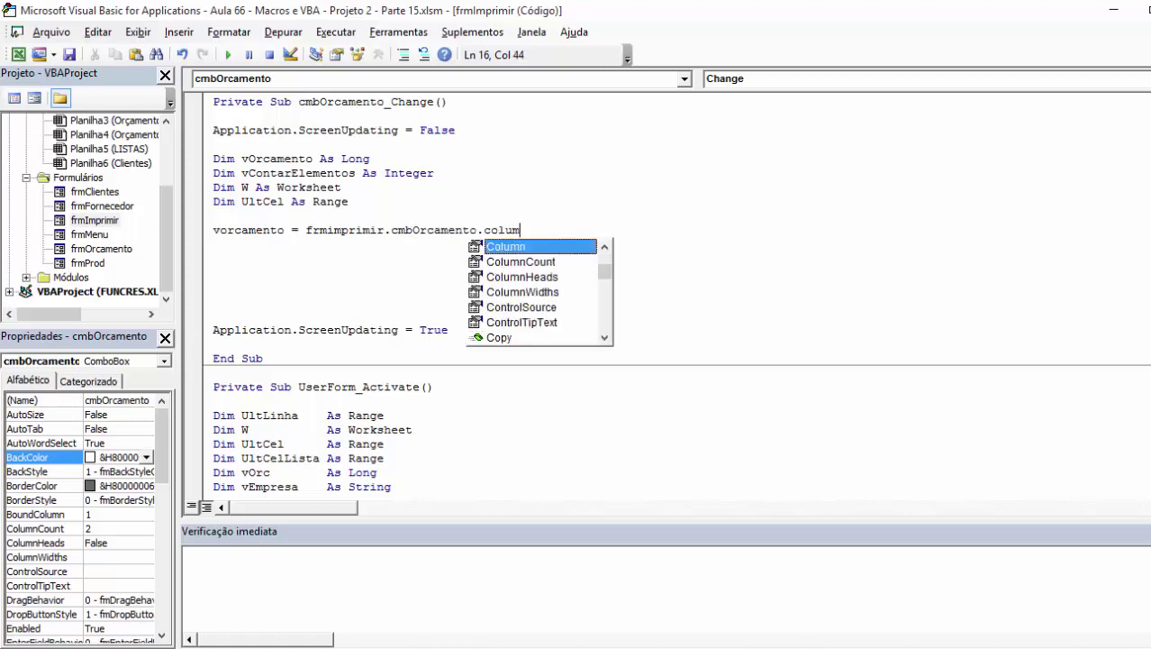
text(n)
key(Escape)
text((0))
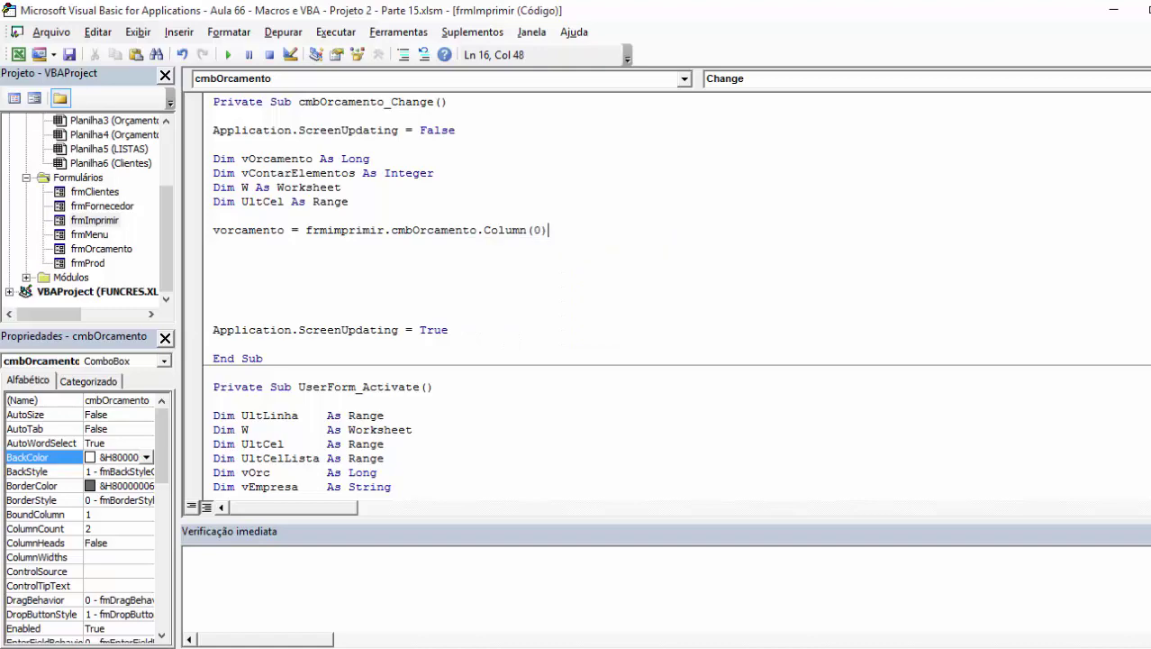
key(Return)
mouse_move(401, 13)
mouse_down()
mouse_move(653, 63)
mouse_move(517, 36)
mouse_move(500, 46)
mouse_up()
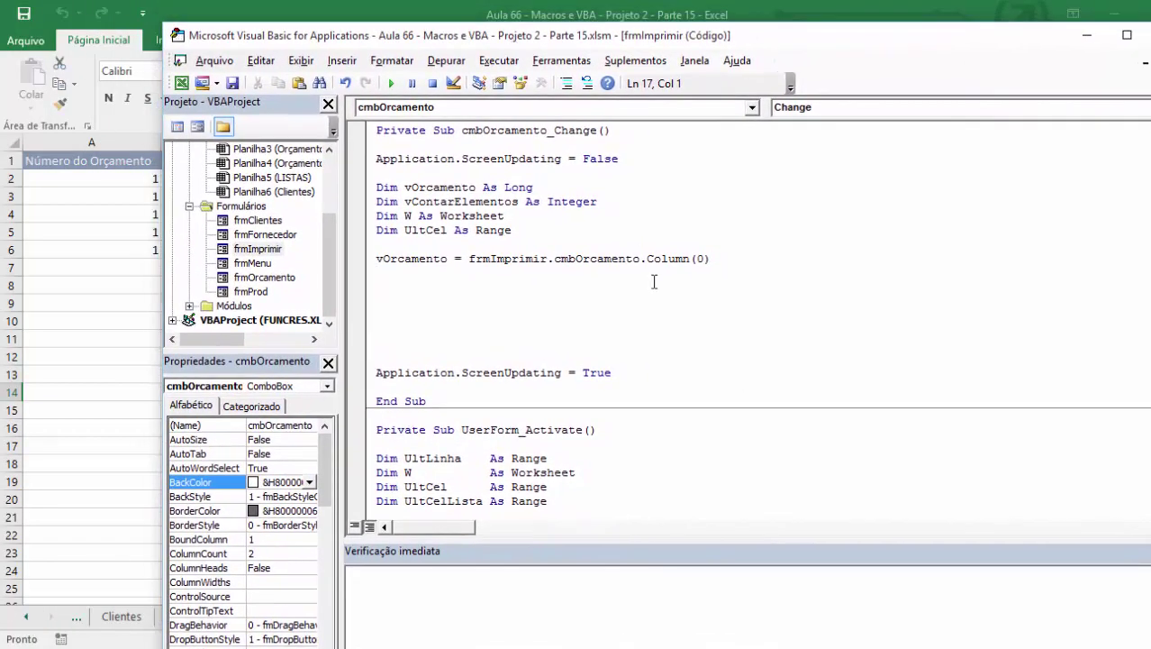
Check the form's controls, then add vContarElementos = 0 below the vOrcamento line
double_click(258, 249)
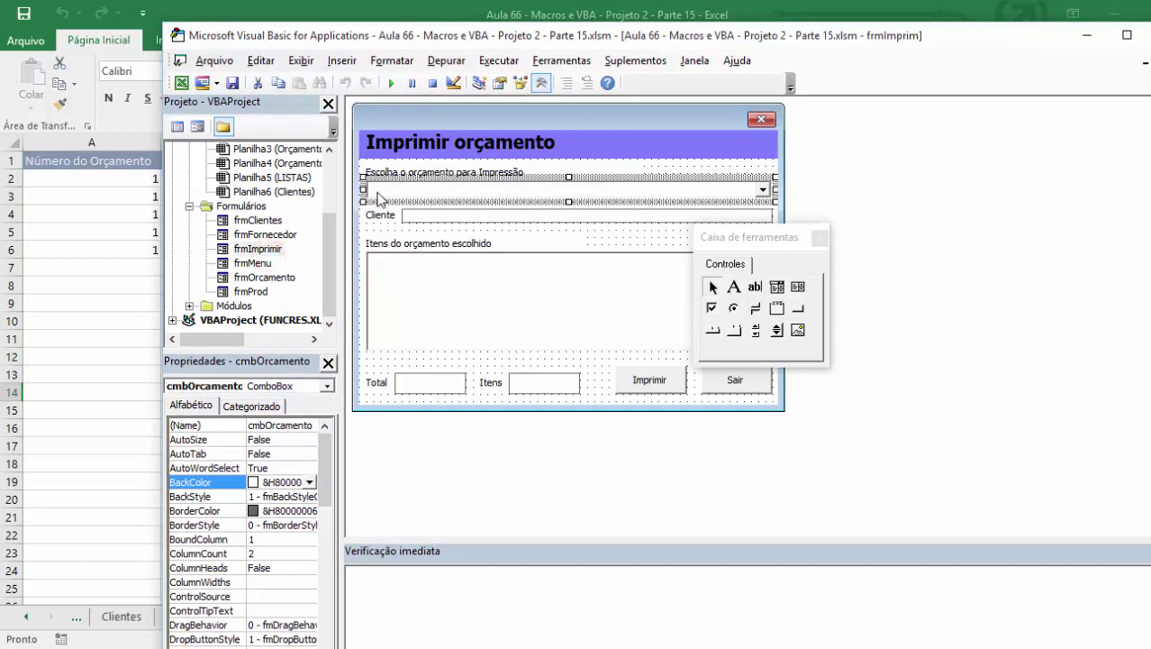
key(F7)
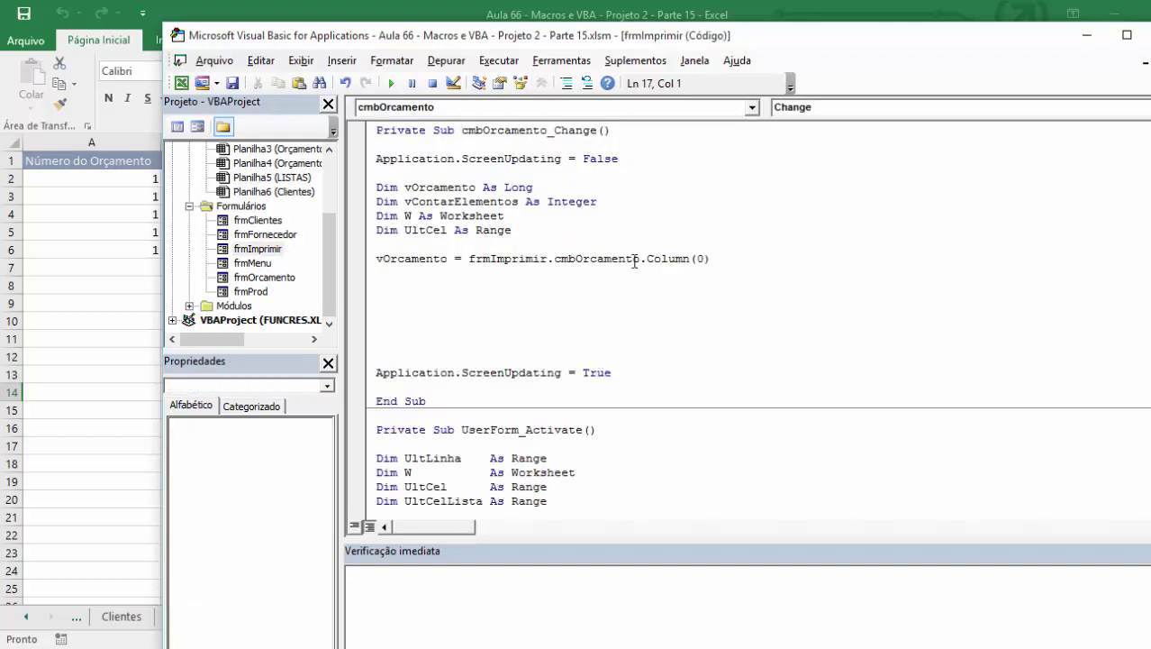
click(468, 273)
text(vcontarelemen)
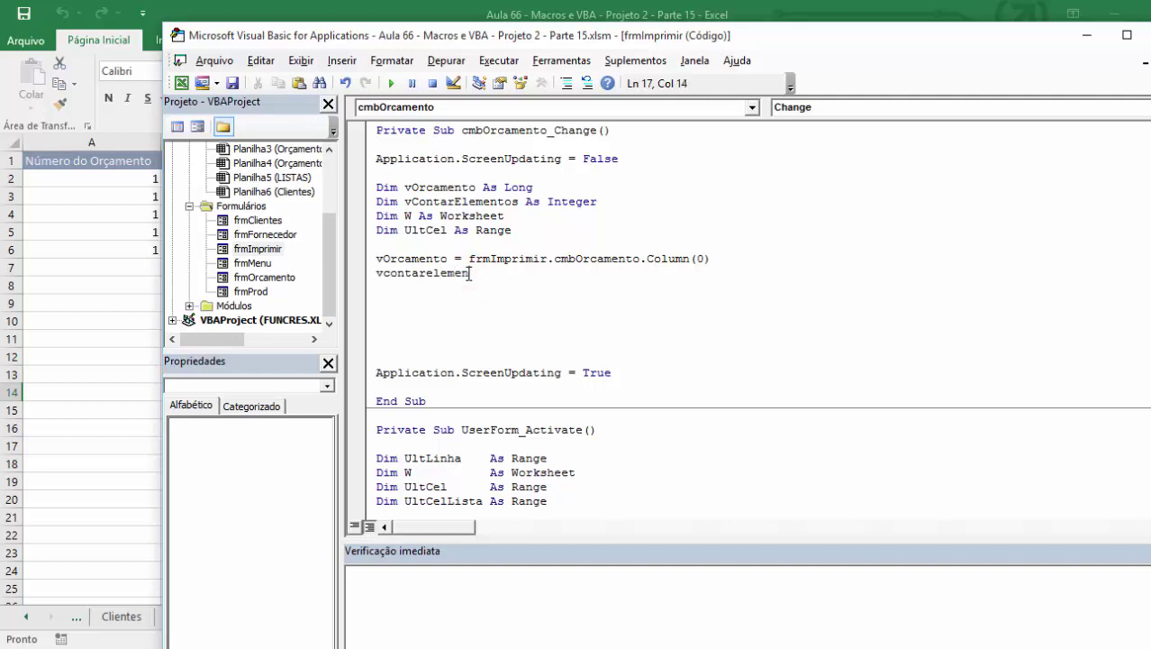
text(tos = 0)
key(Return)
key(Return)
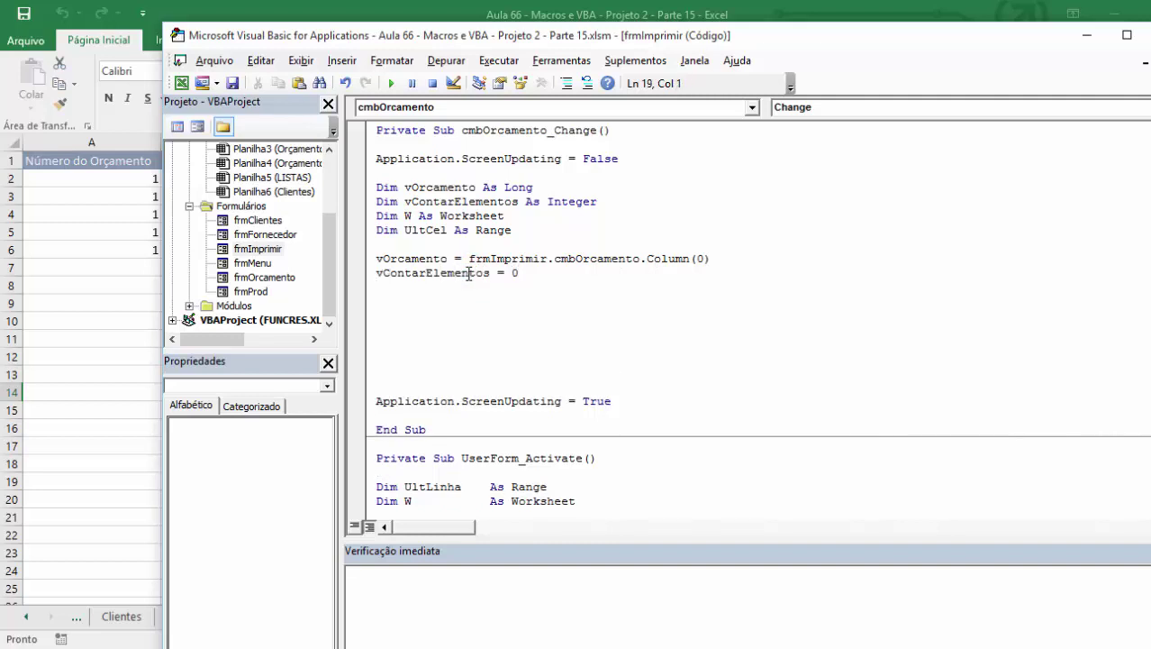
Add frmImprimir.lstItens.Enabled = True to enable the items list
text(frm)
text(,im)
key(BackSpace)
key(BackSpace)
key(BackSpace)
text(im)
text(p)
key(BackSpace)
key(BackSpace)
key(BackSpace)
text(imprimir)
text(.)
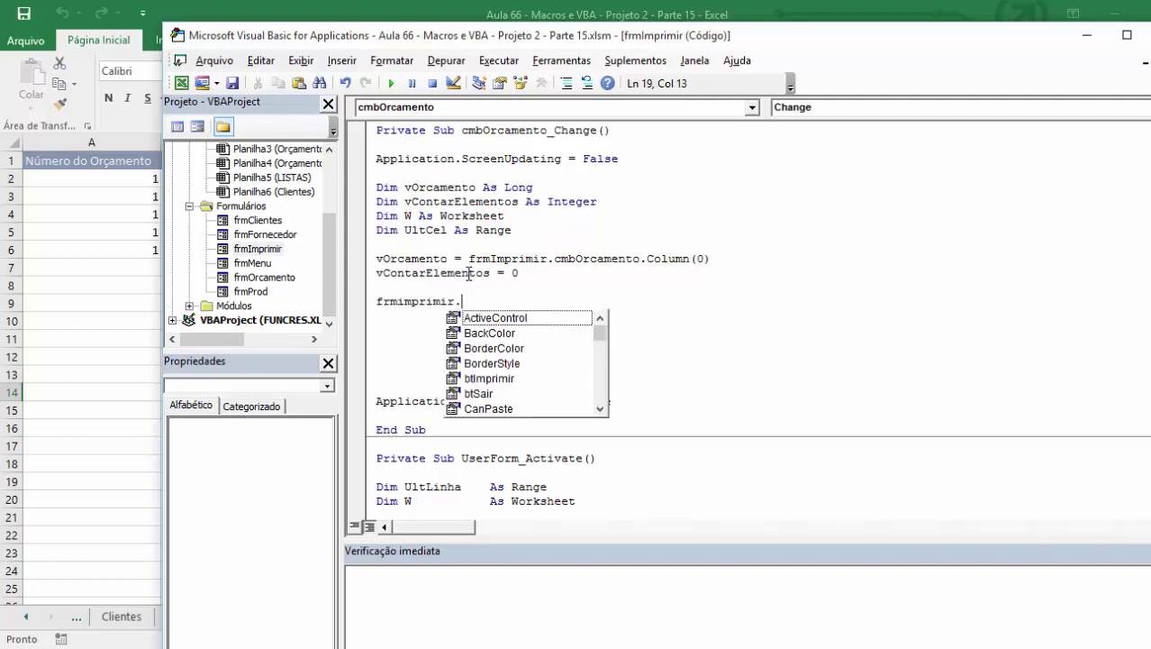
text(cmb)
key(Tab)
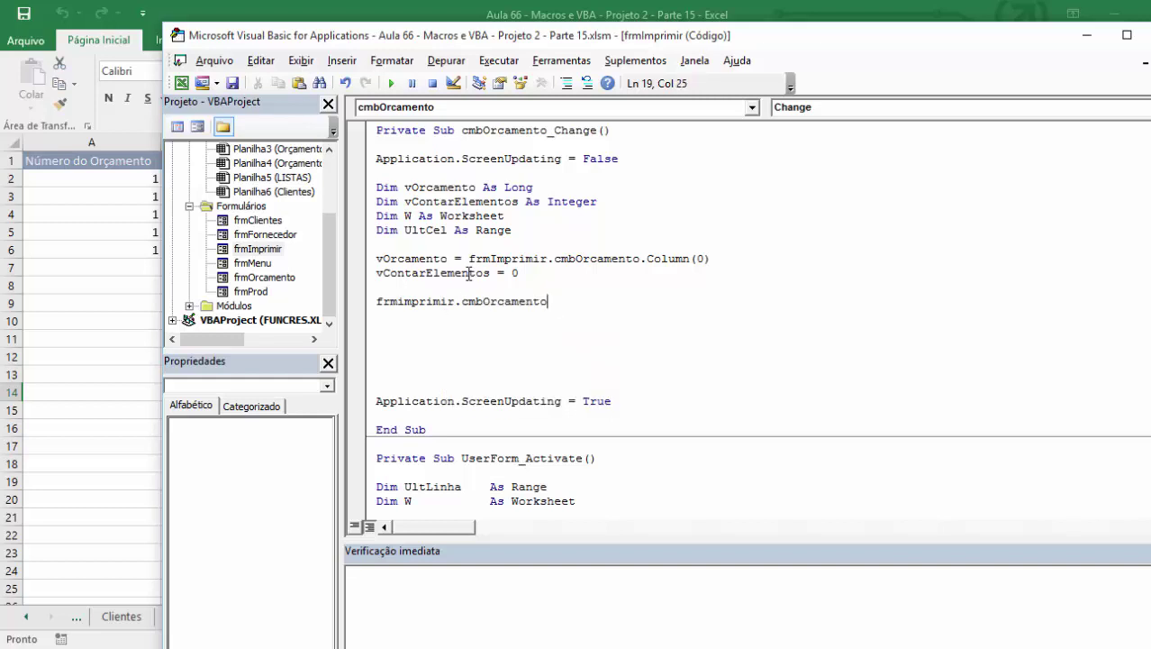
key(BackSpace)
key(BackSpace)
key(BackSpace)
key(BackSpace)
key(BackSpace)
key(BackSpace)
key(BackSpace)
key(BackSpace)
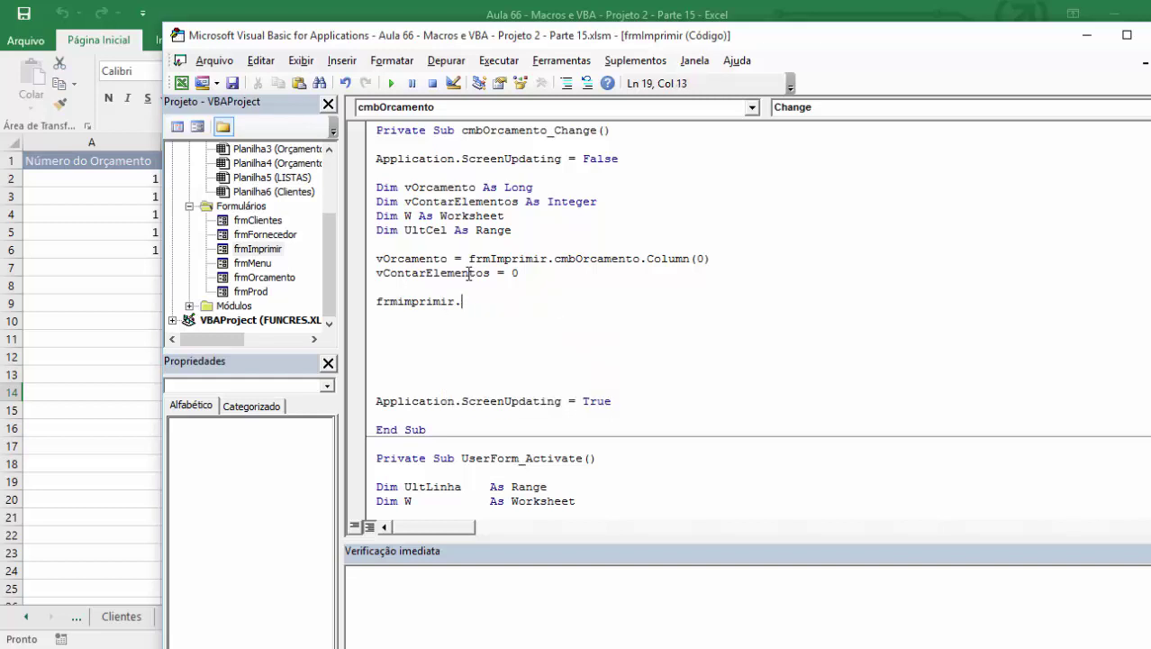
key(BackSpace)
text(.)
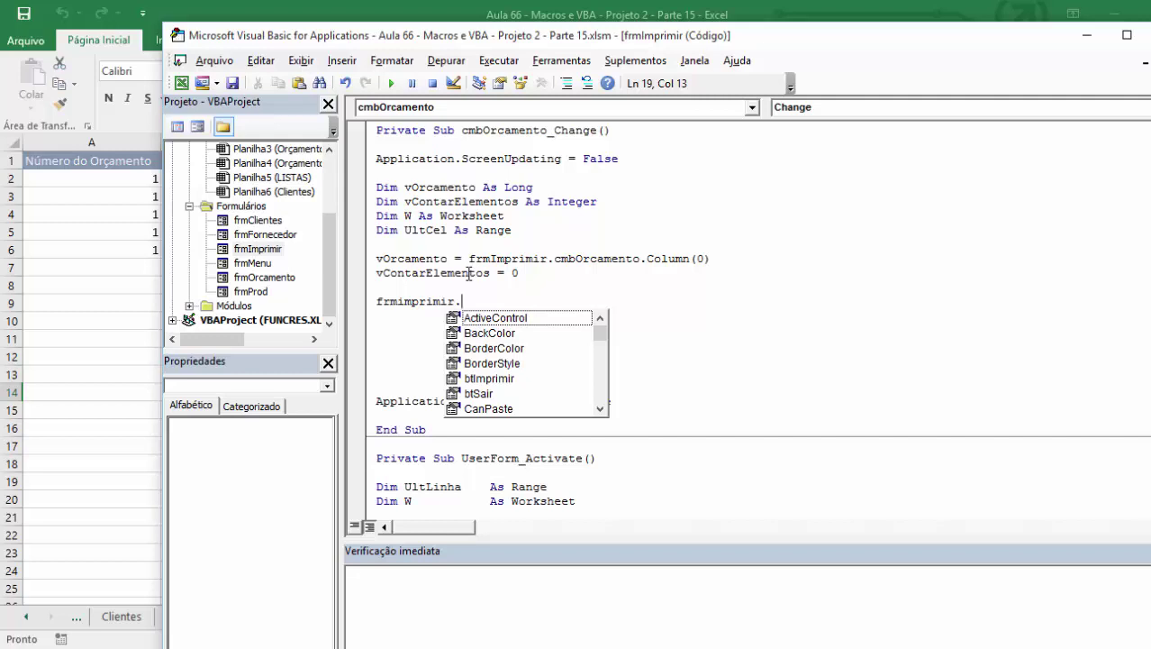
text(lst)
key(Tab)
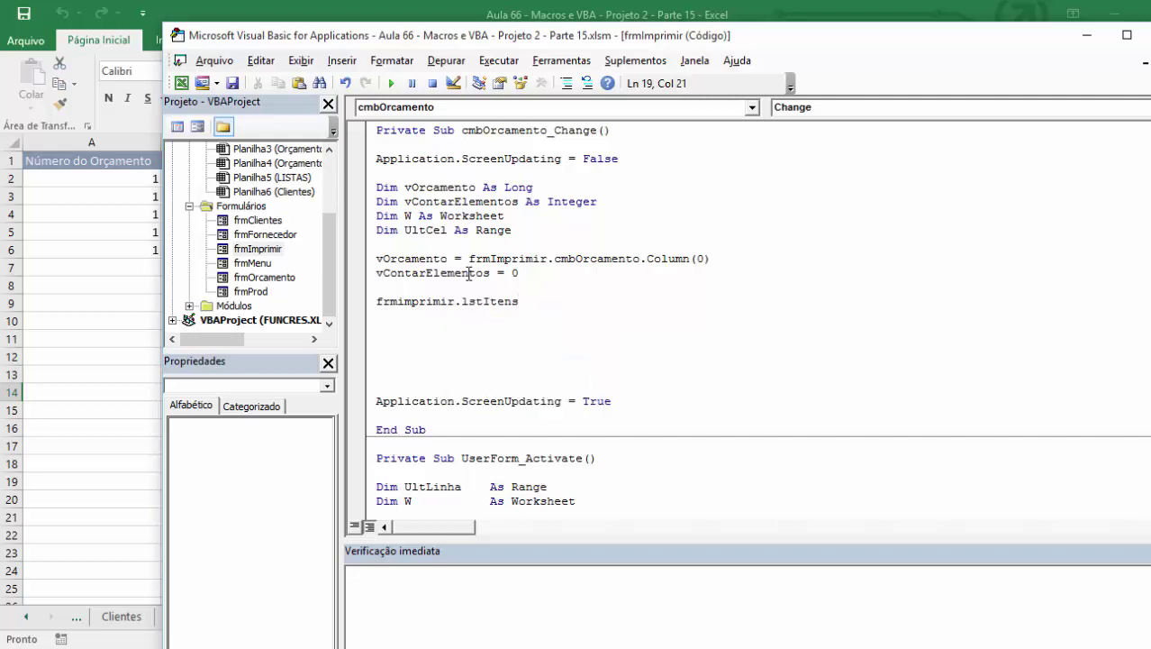
text(.en)
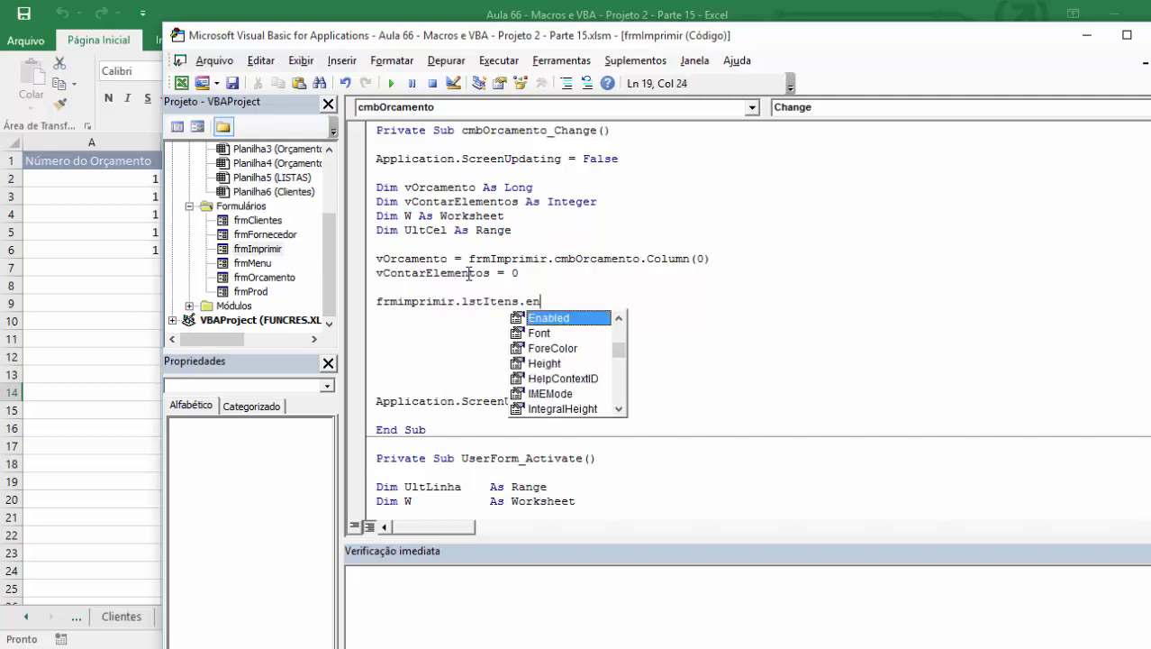
text( = true)
key(Return)
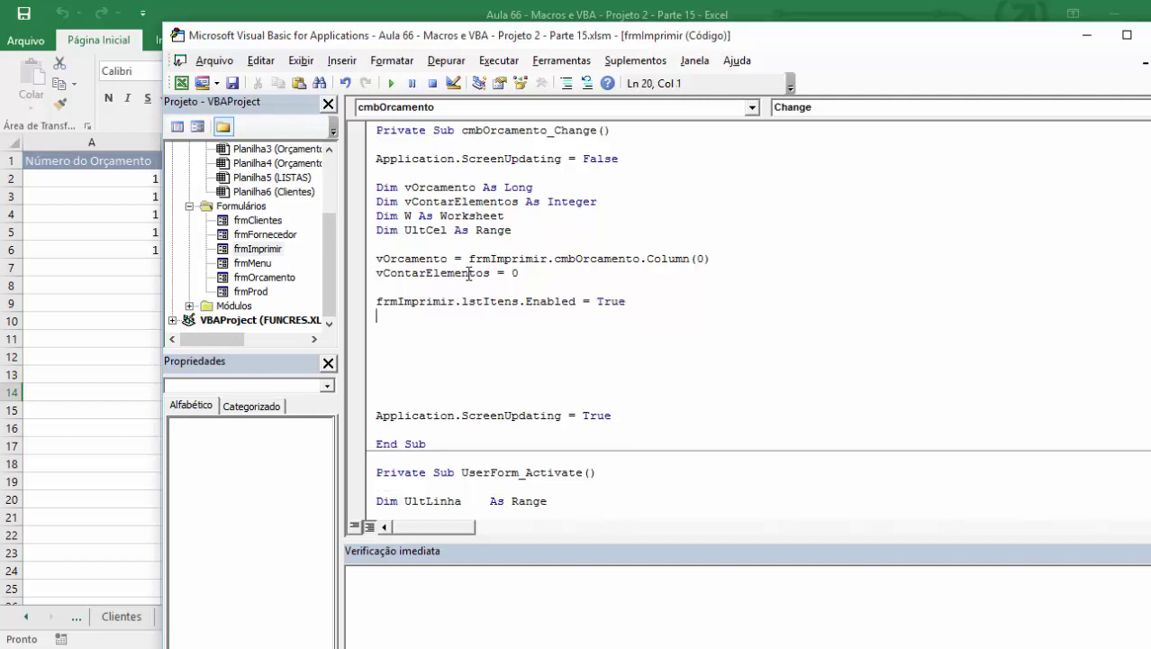
key(Return)
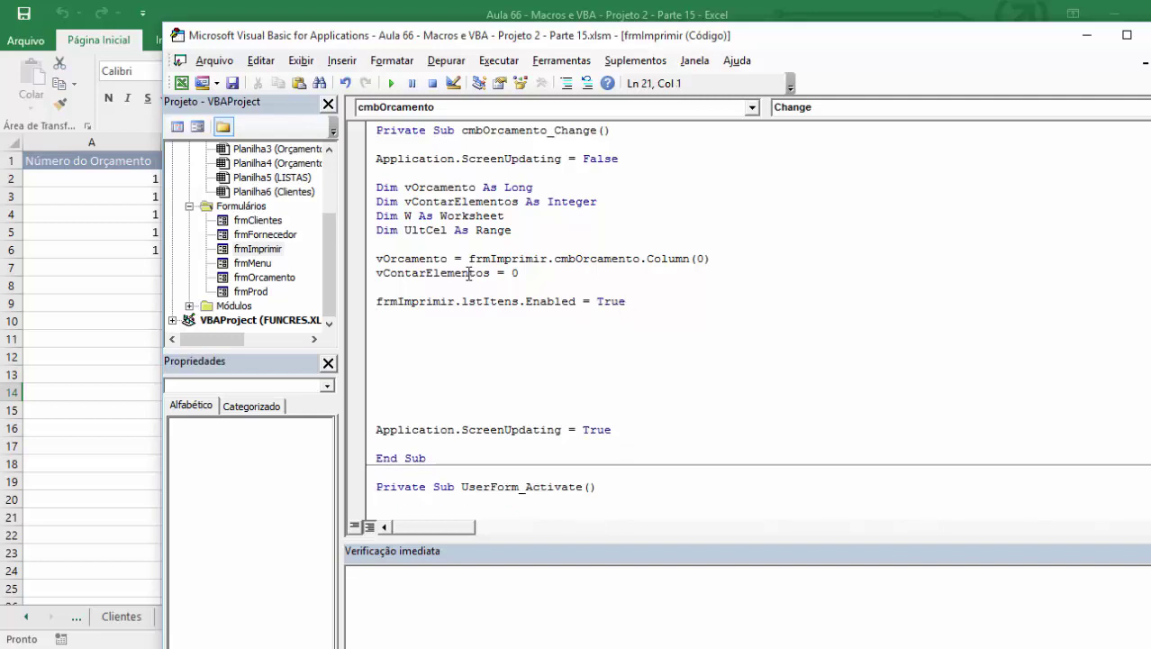
Set W = Sheets("Orçamentos Salvos") and select that sheet with W.Select
text(set w  )
text(= she)
text(ets("Orçame)
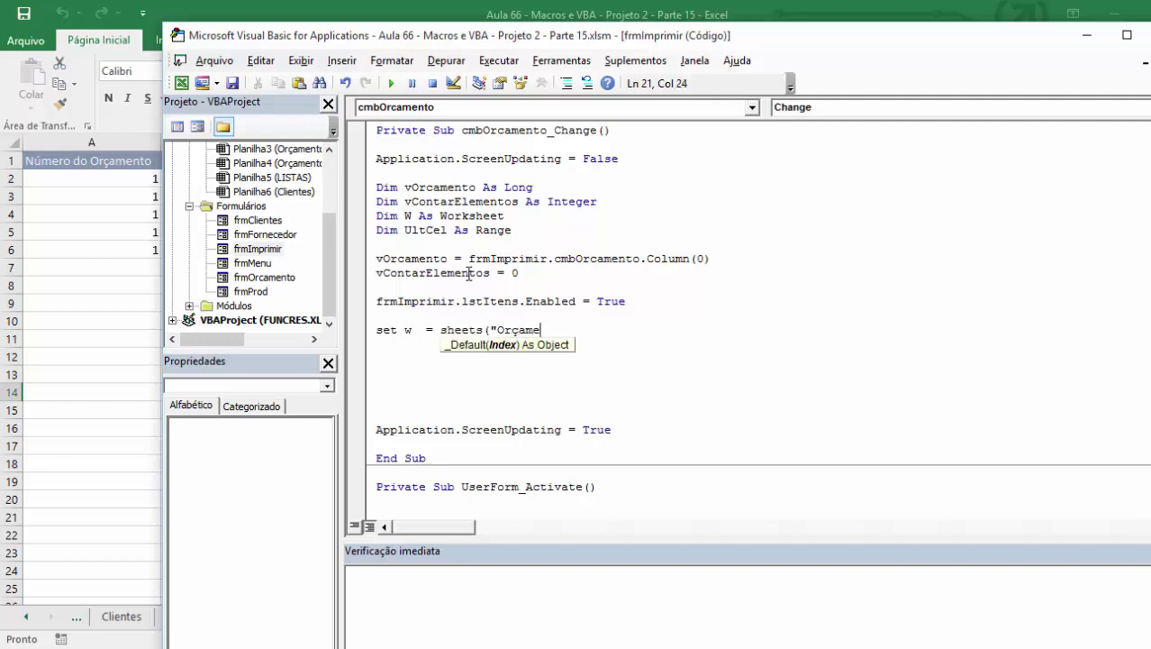
text(ntos Salvos"))
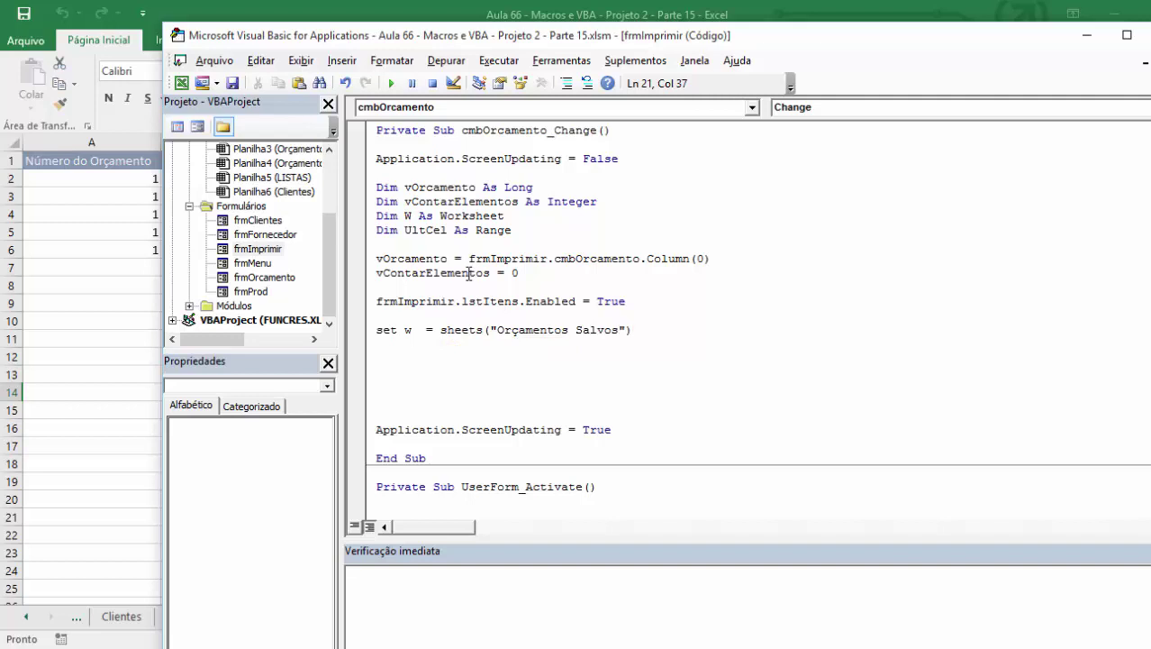
key(Return)
text(W.sel)
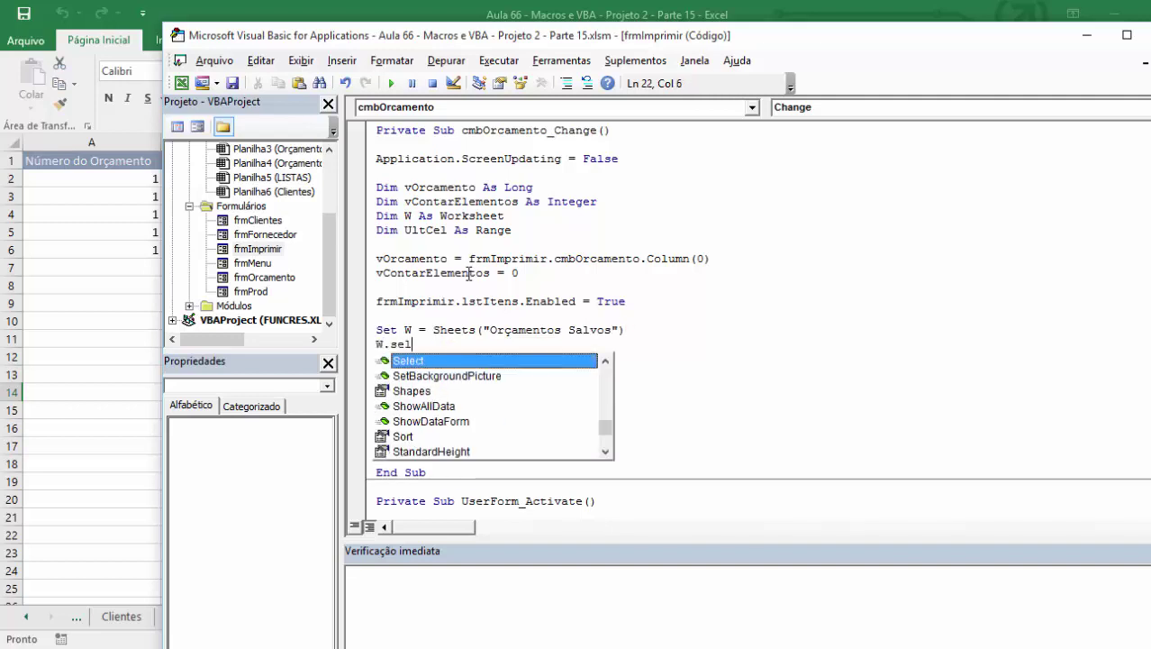
text(ect)
key(Return)
Select cell A1, then Set UltCel = W.Cells(W.Rows.Count, 1).End(xlUp)
key(Return)
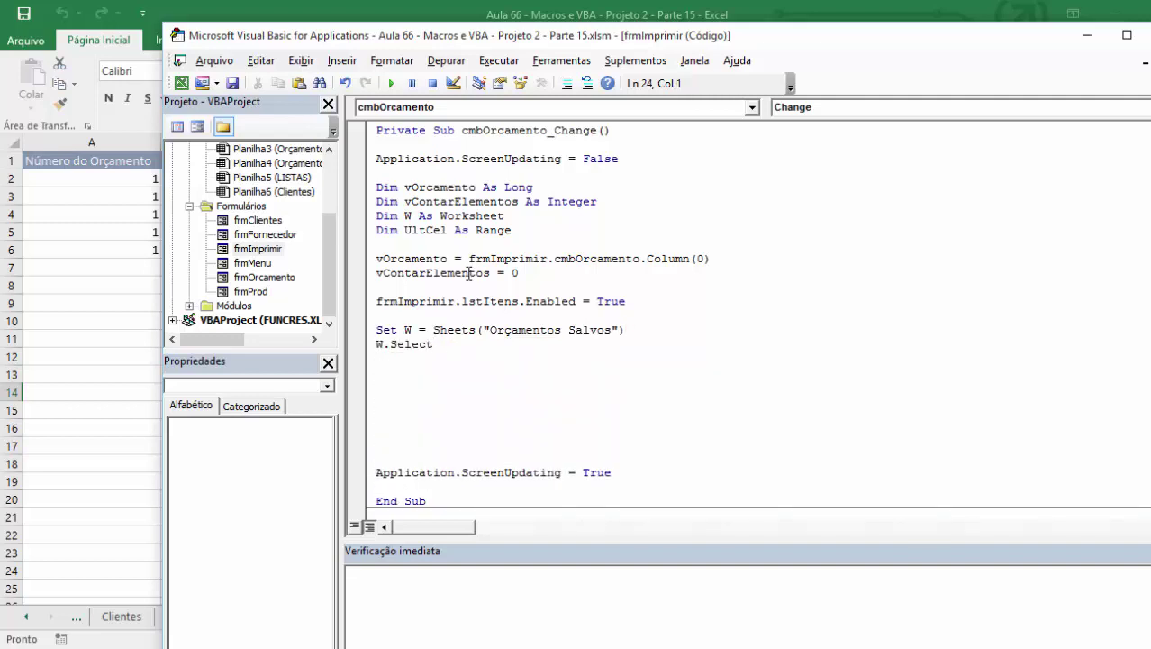
text(W.range)
key(Return)
text((")
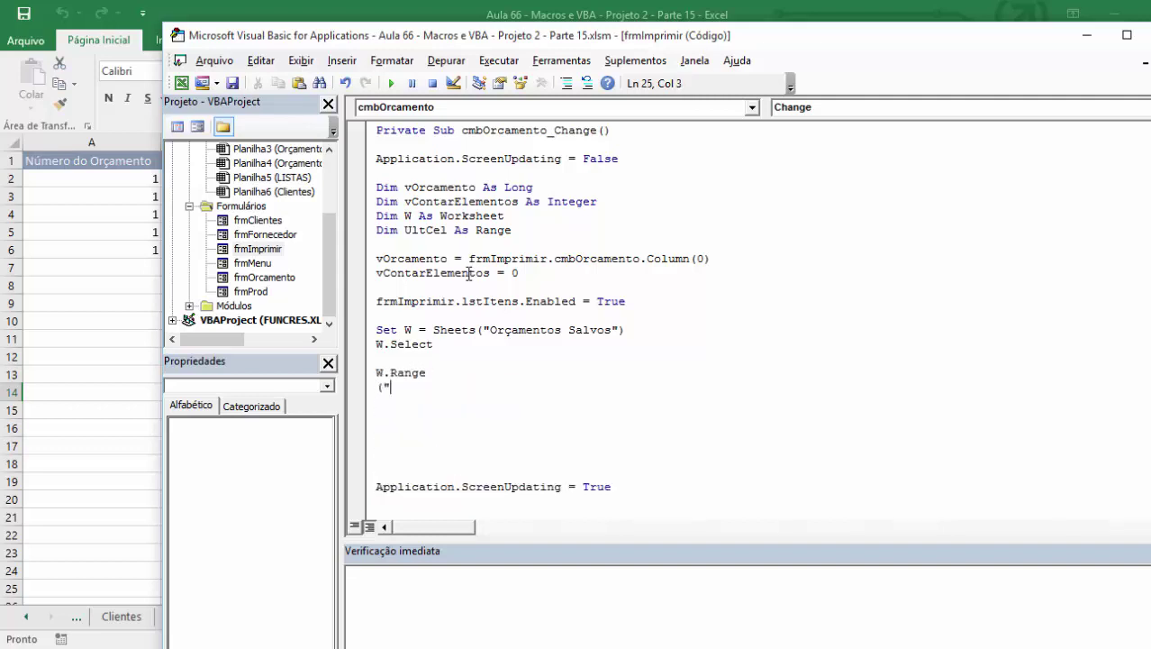
key(BackSpace)
text(()
text(")
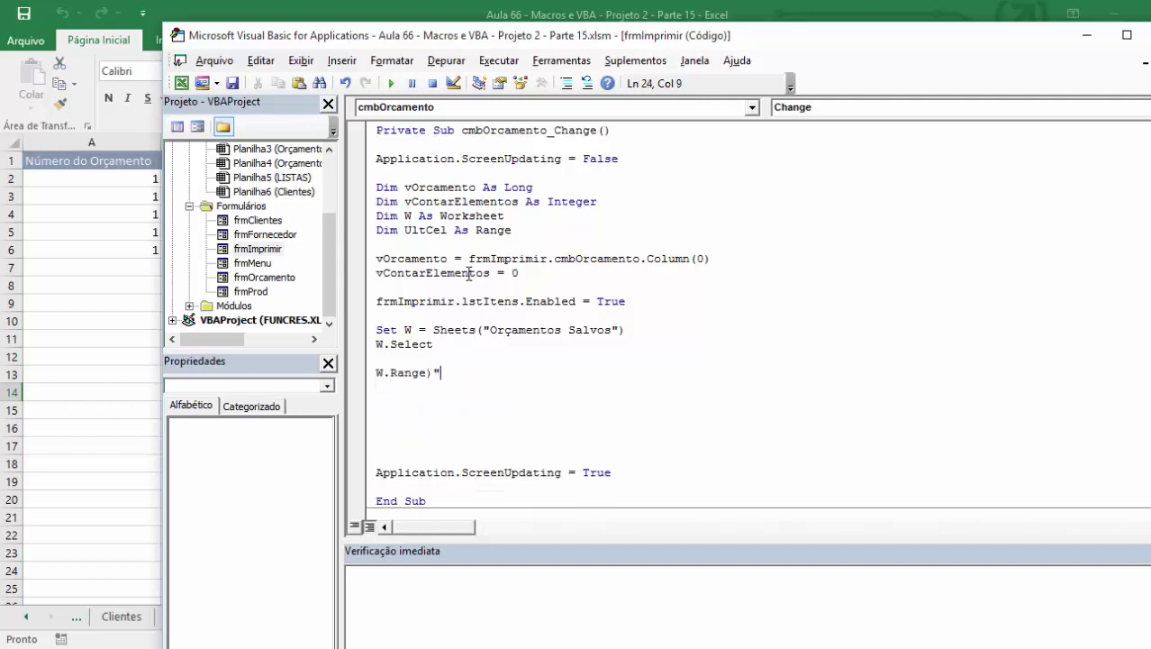
key(BackSpace)
key(BackSpace)
text(("a1)
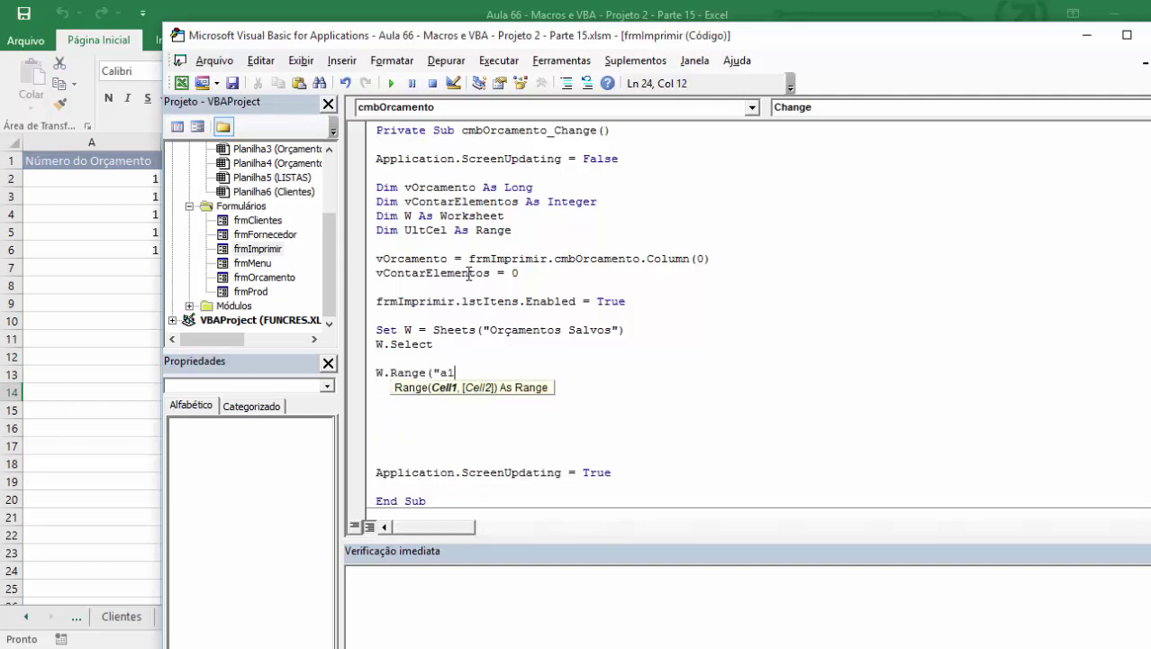
key(BackSpace)
key(BackSpace)
text(a)
text(1"))
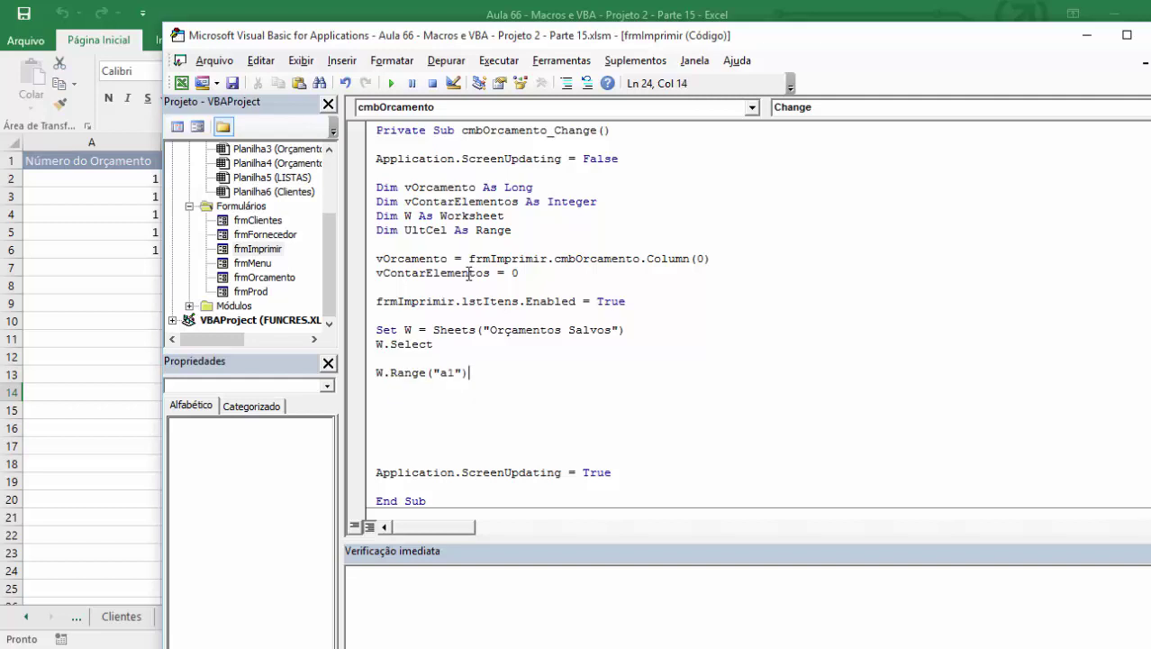
text(.select)
key(Return)
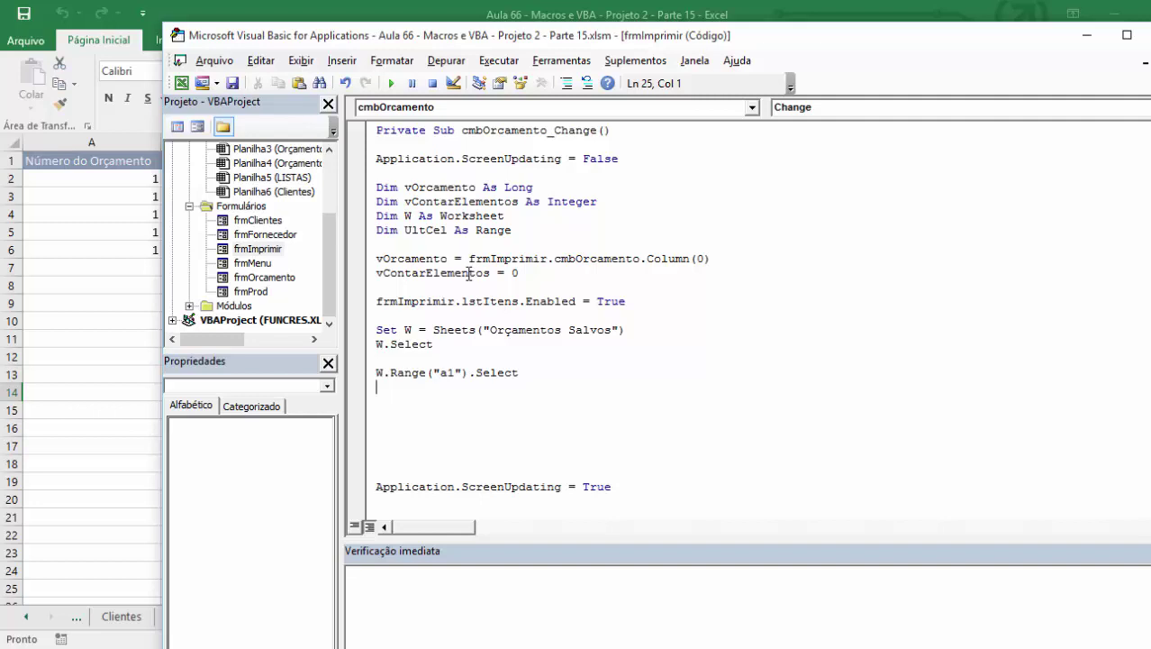
text(set ultce)
text(l = w.)
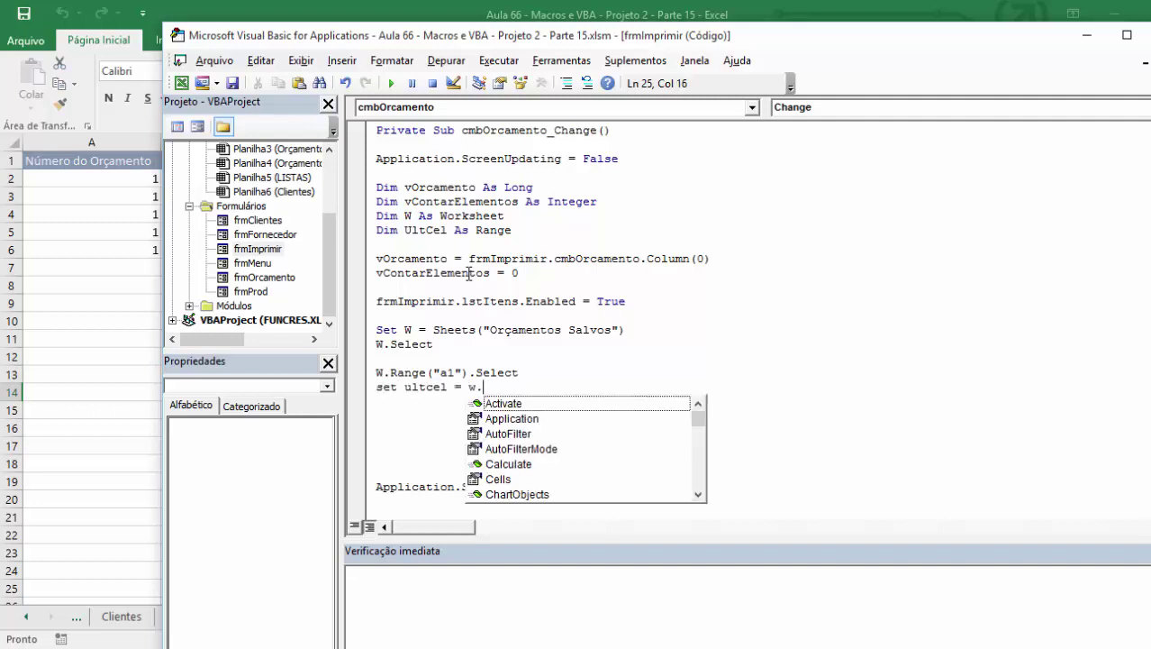
text(cells()
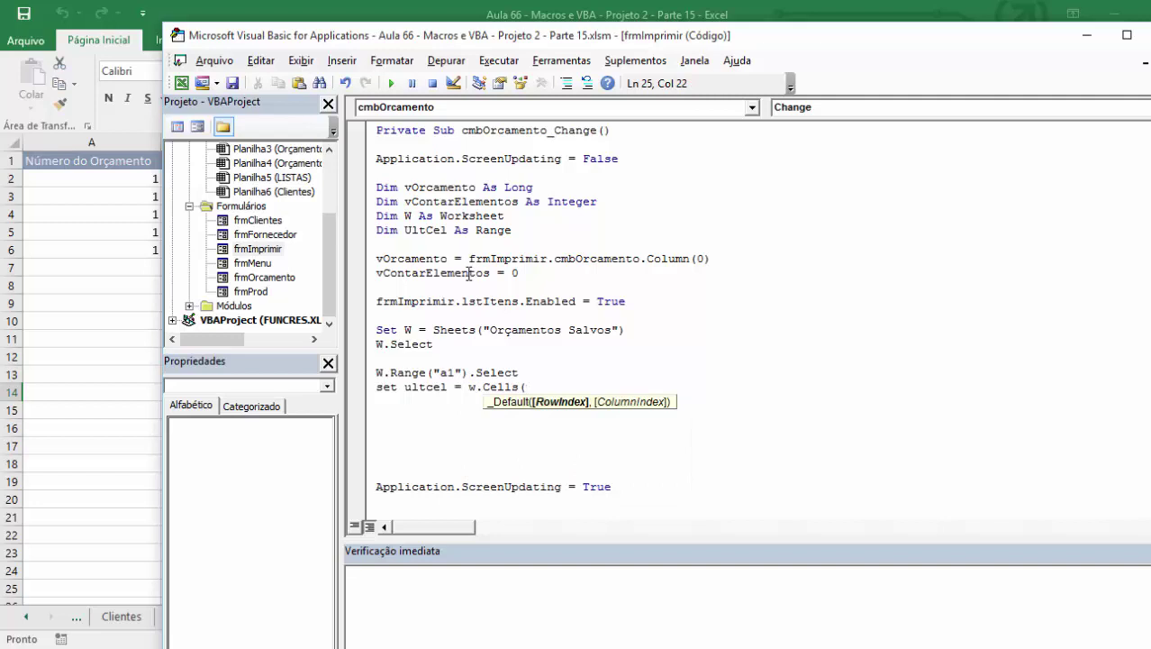
text(w.r)
text(o)
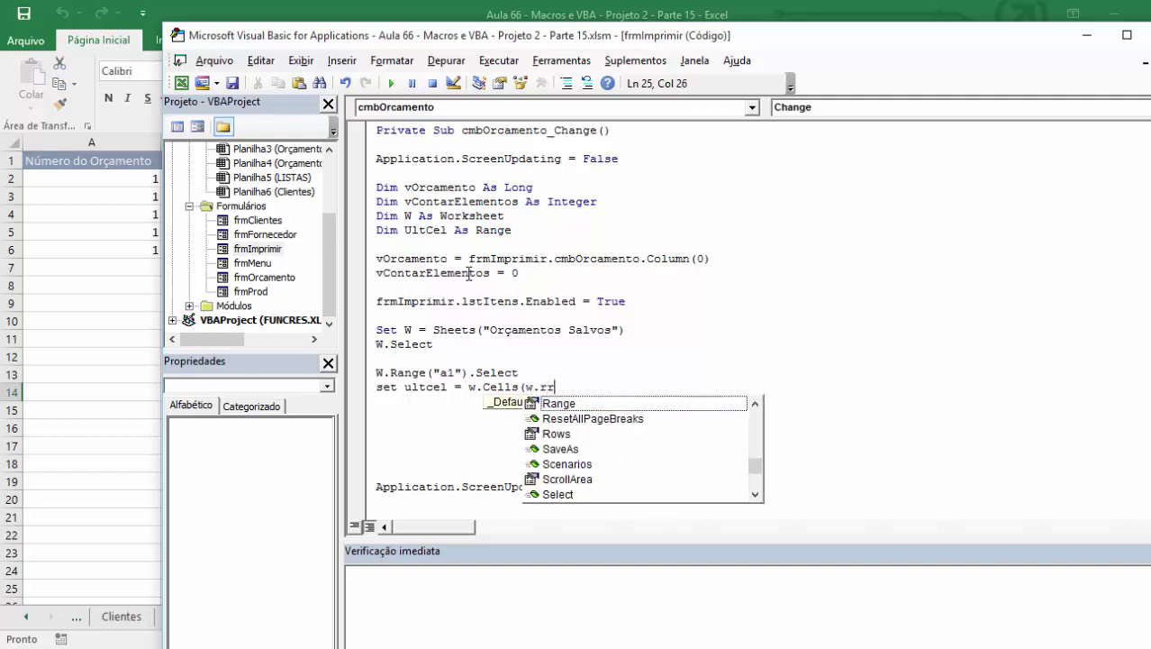
text(ws.count)
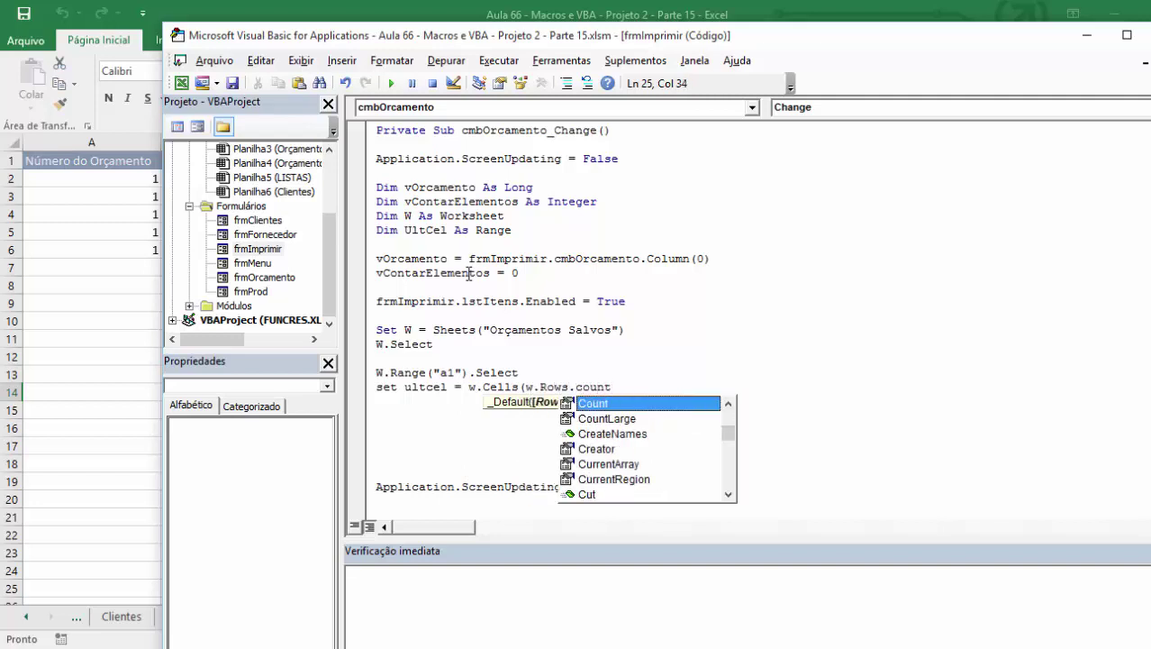
text(,1).end()
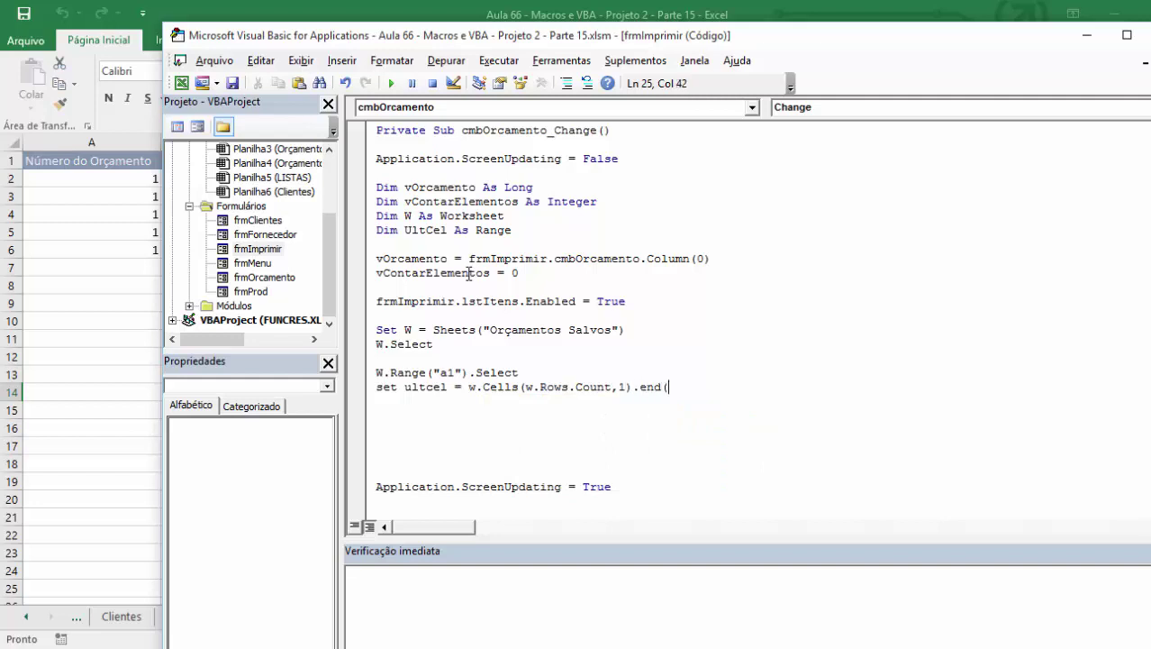
text(xlu)
text())
key(Return)
key(Return)
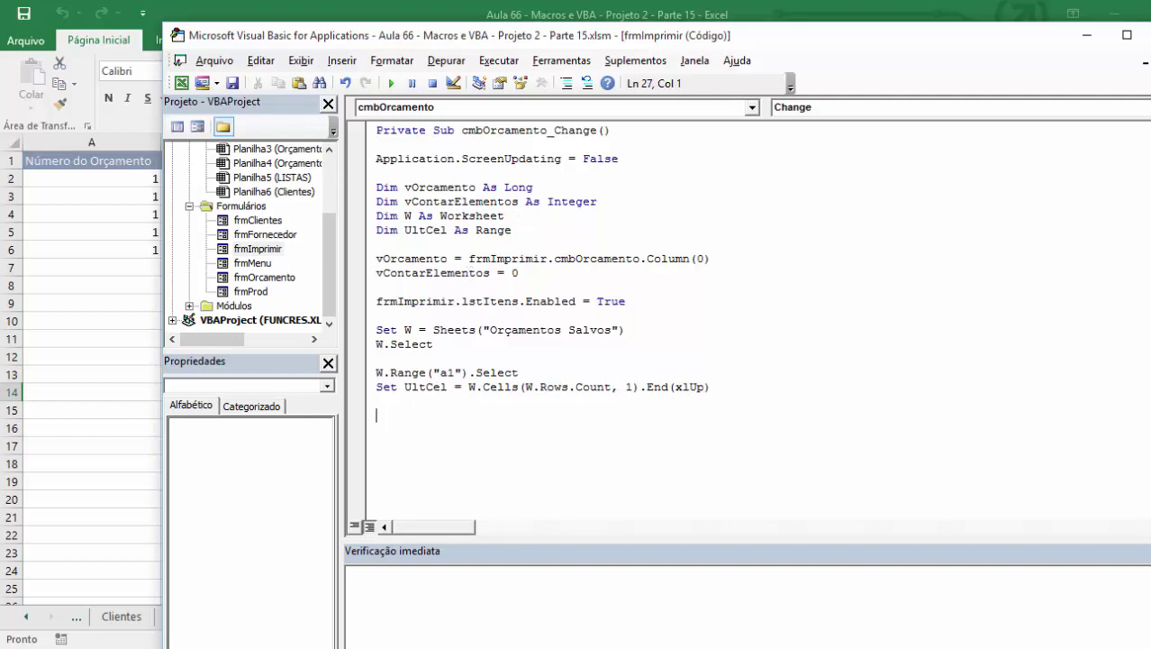
Confirm in Excel that the Orçamentos Salvos data ends at cell A6, then return to the code
key(alt+F11)
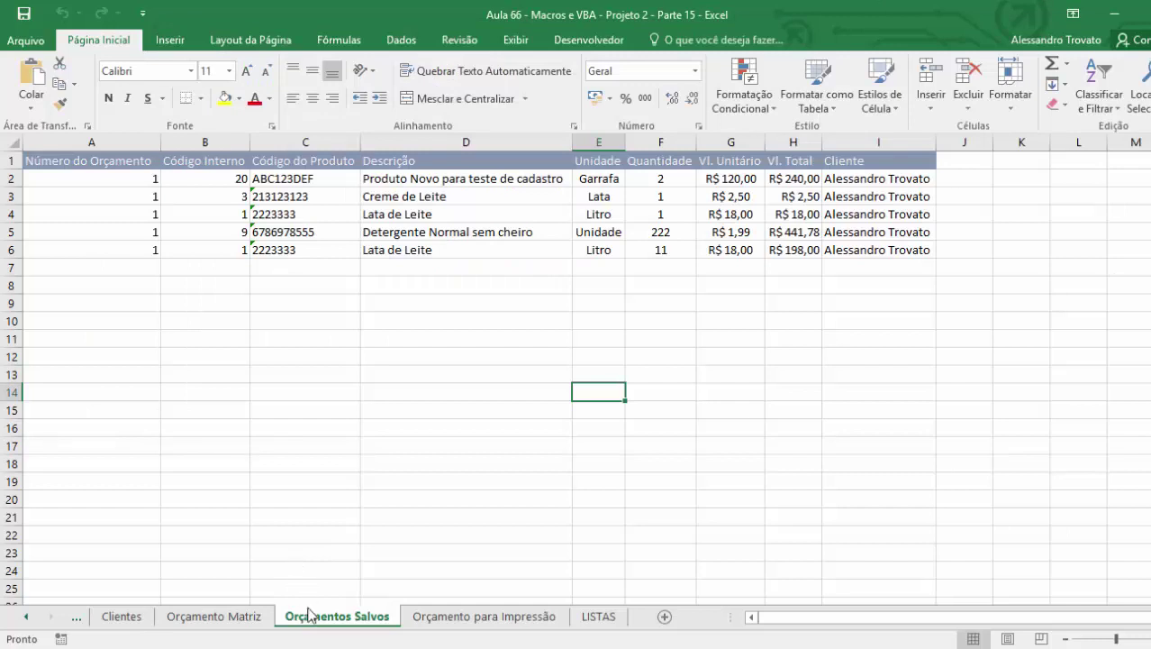
click(306, 614)
click(113, 248)
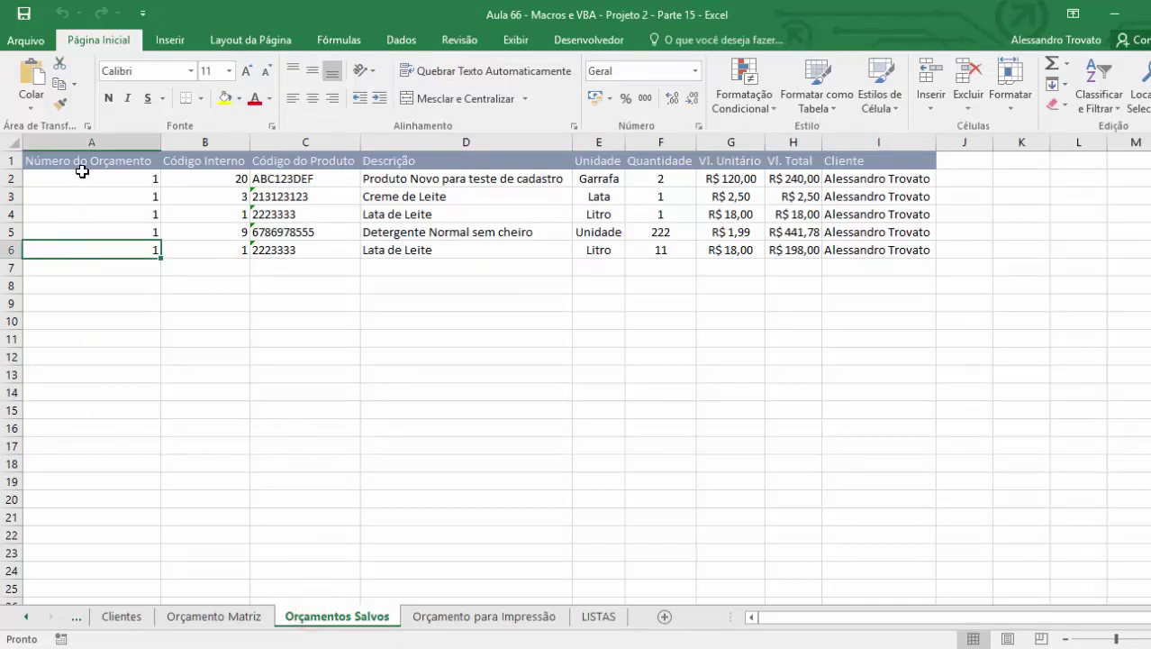
key(alt+F11)
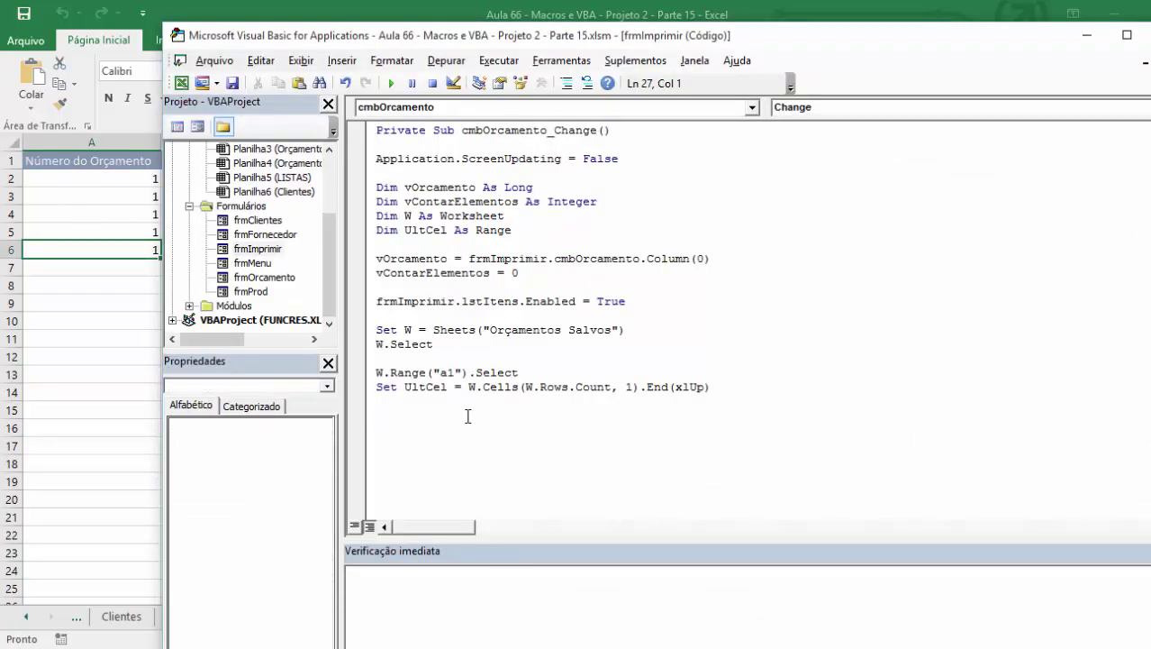
Write a Do While ActiveCell.Row <= UltCel.Row loop stepping down with ActiveCell.Offset(1, 0).Select
text(do whi)
key(BackSpace)
key(BackSpace)
key(BackSpace)
text(w)
text(hile a)
text(ctivecell.)
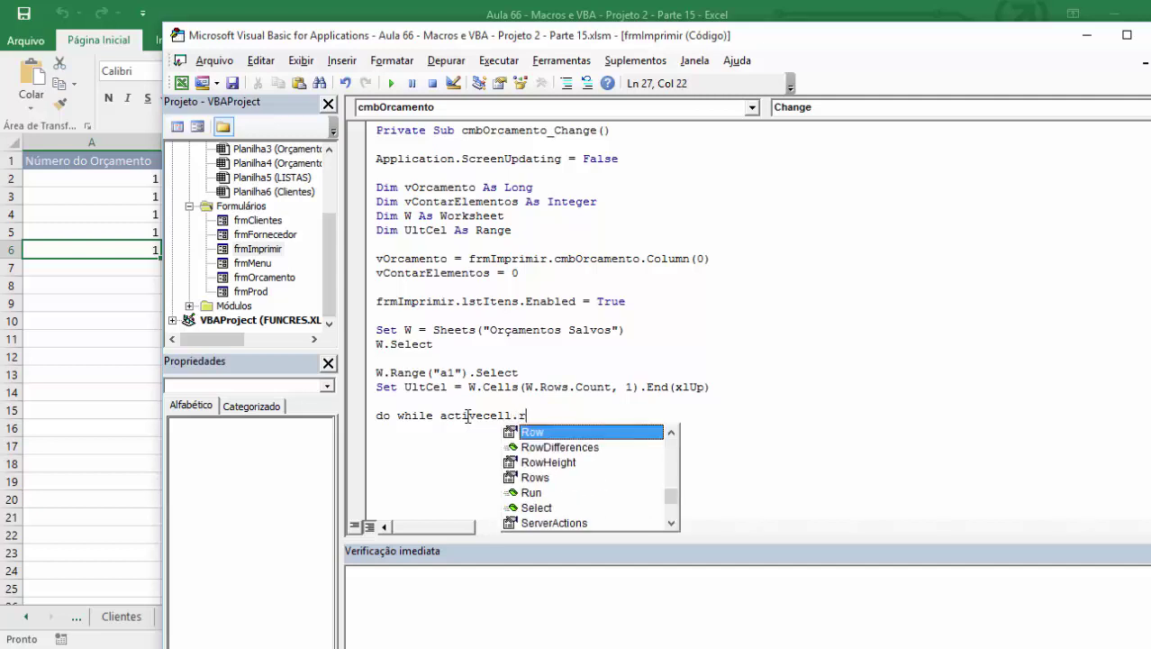
text(Row <=ul)
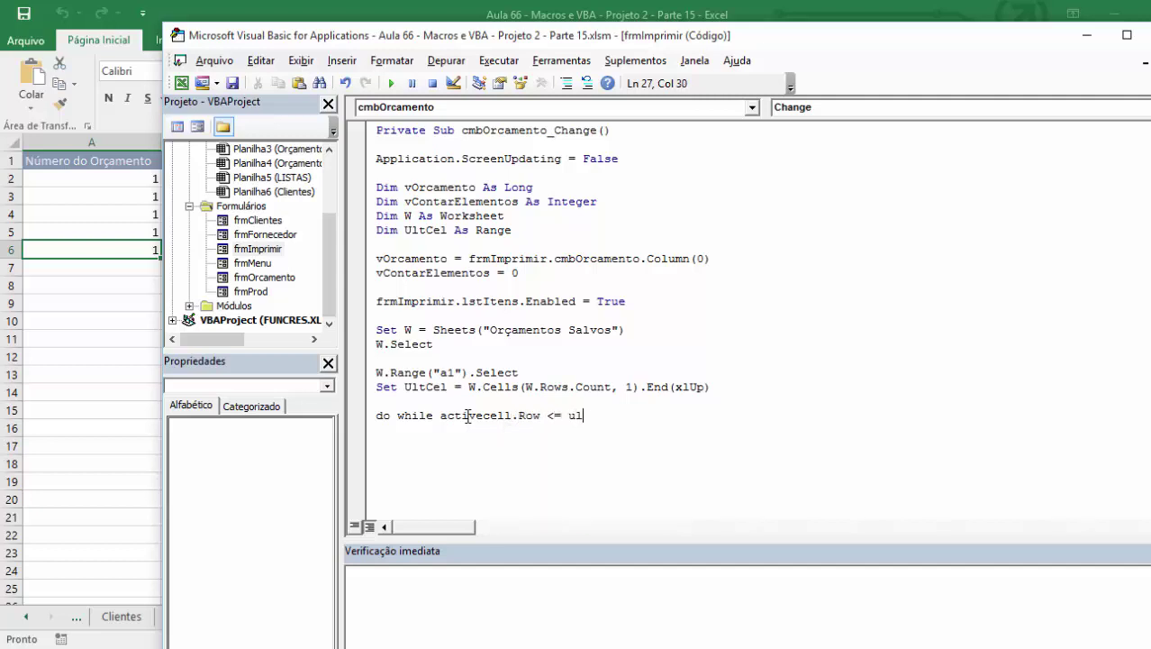
text(tcel.row)
key(Return)
key(Return)
key(Tab)
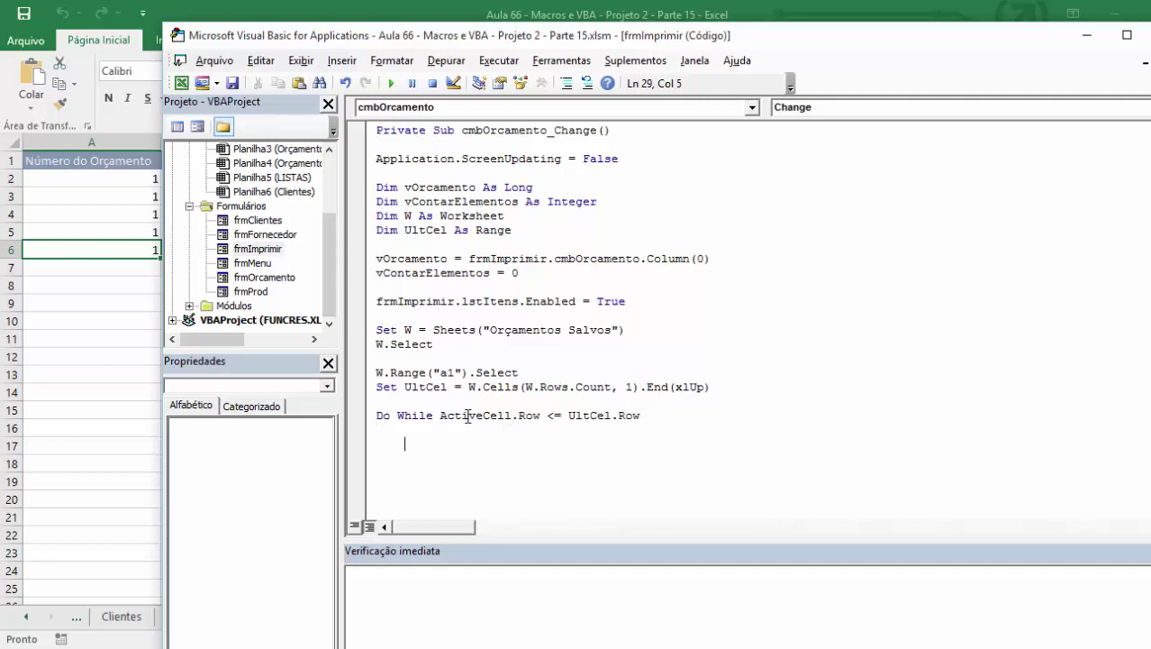
key(Return)
text(active)
text(cell.offset)
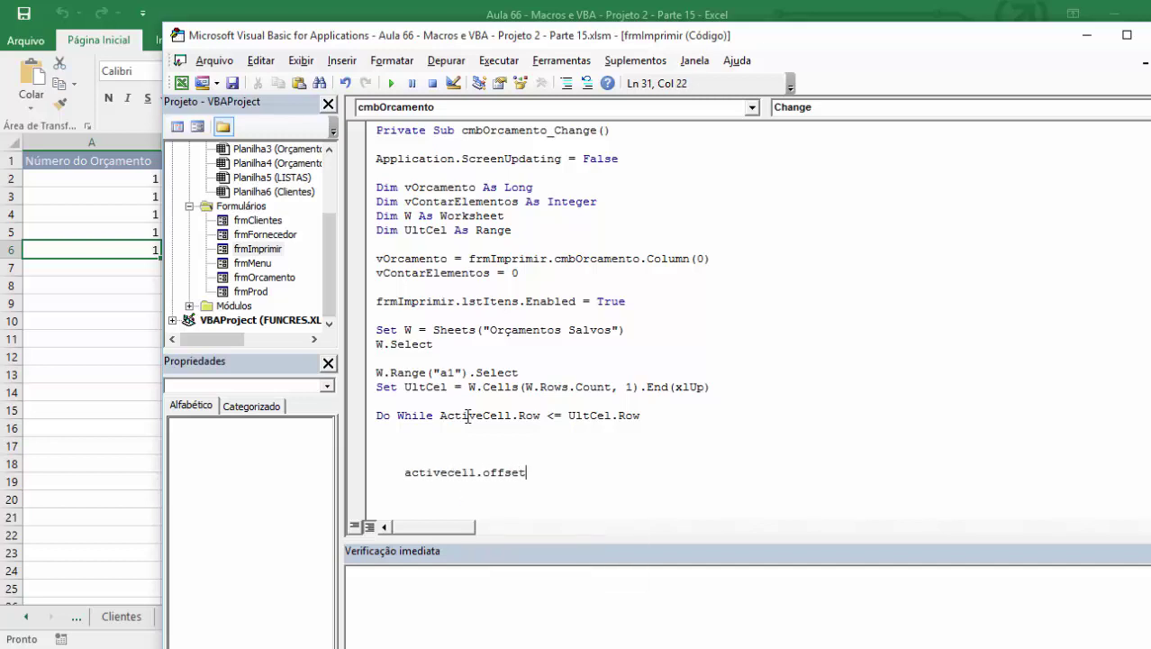
text((1,0).selec)
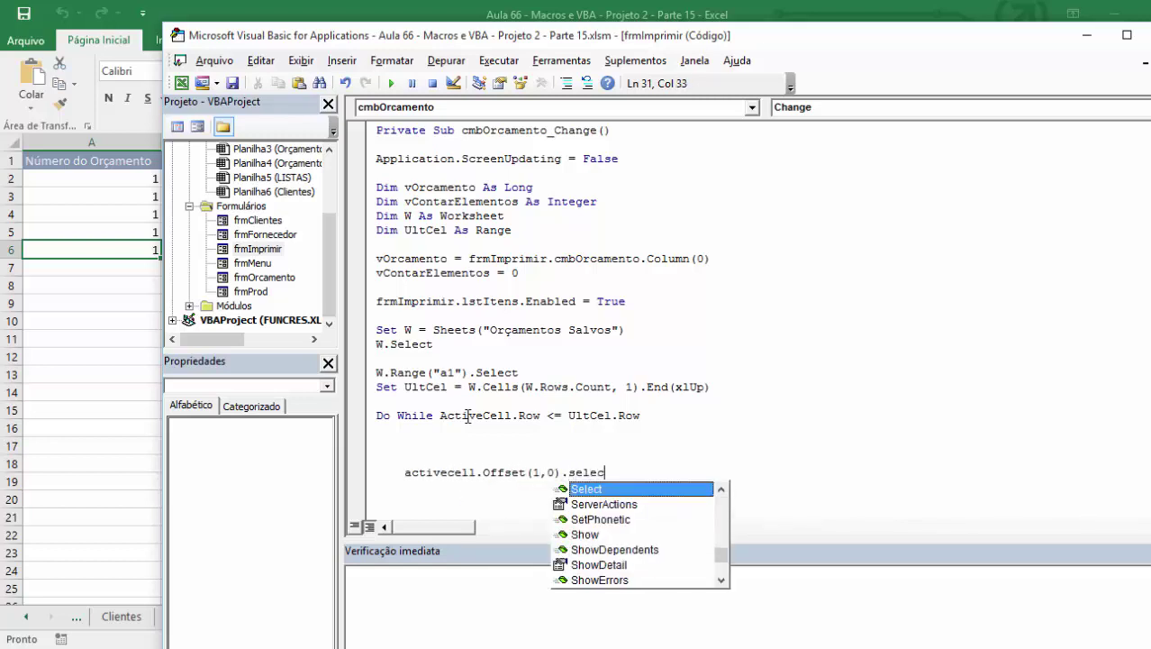
text(t)
key(Return)
key(Return)
text(lopo)
key(Up)
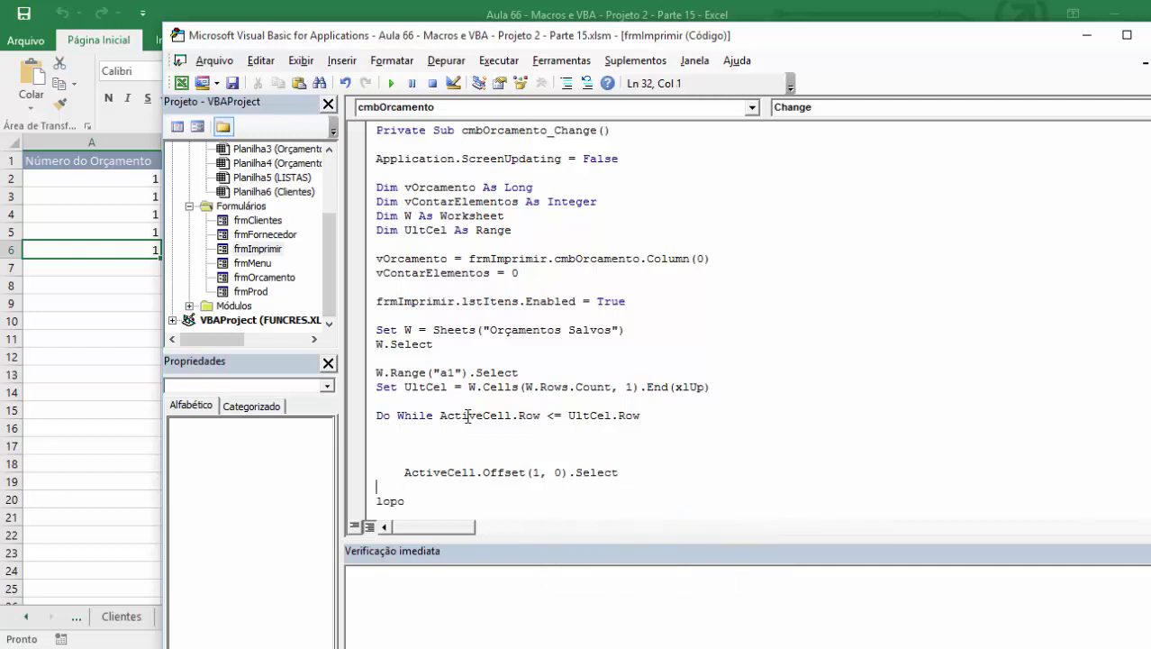
key(BackSpace)
key(BackSpace)
text(op)
key(Up)
key(Up)
key(Up)
key(Up)
key(Up)
key(Return)
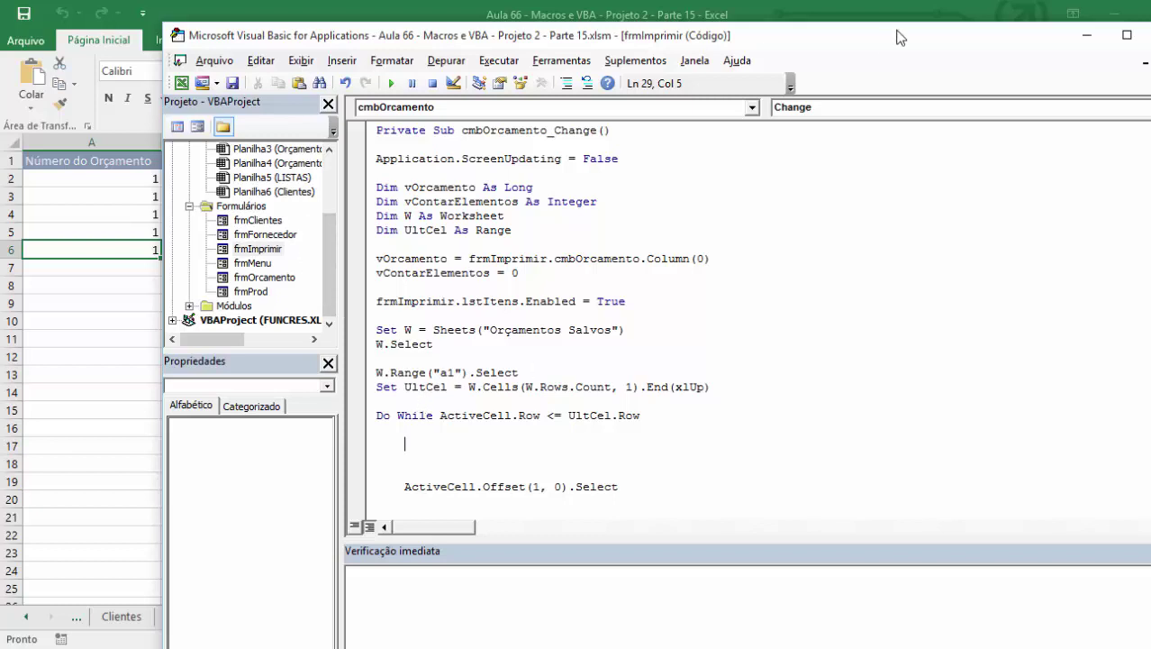
Add an If ActiveCell.Value = vOrcamento Then block inside the loop
text(if )
text(activec)
text(ell.value)
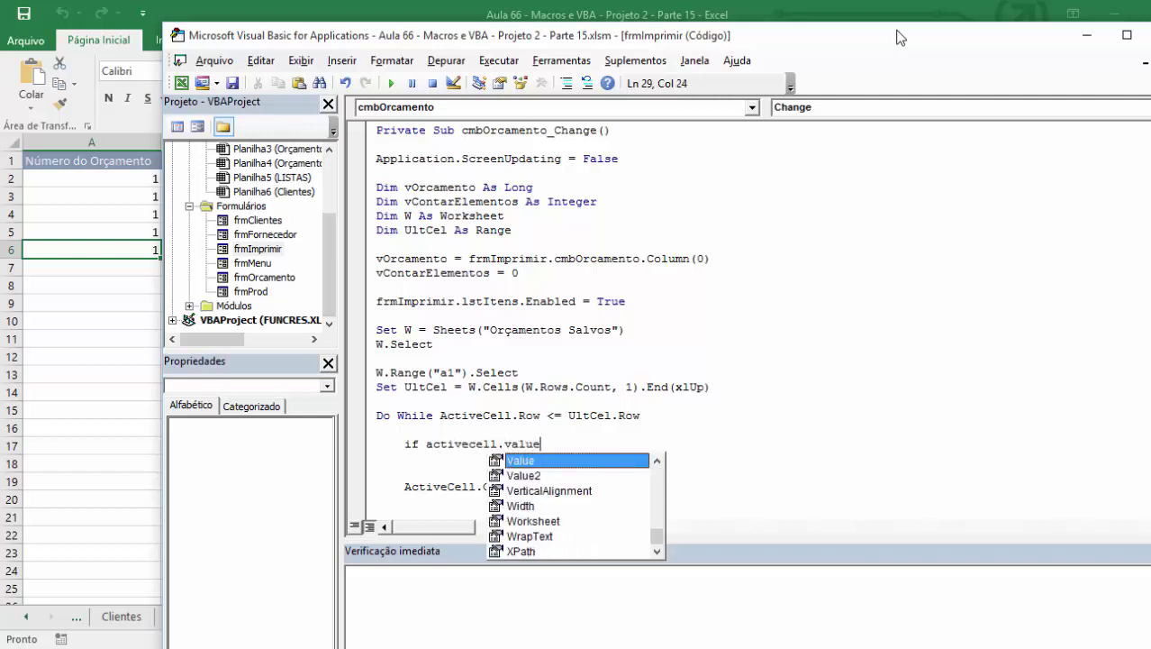
text( = )
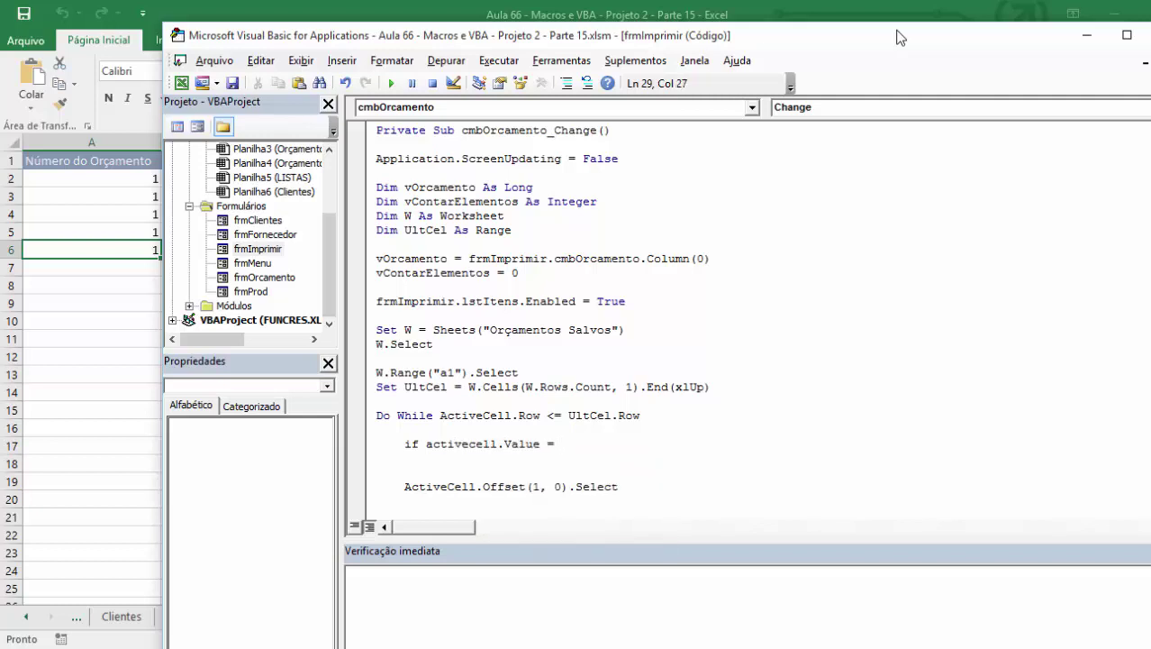
text(rcamento)
text( Then)
key(Return)
key(Return)
key(Return)
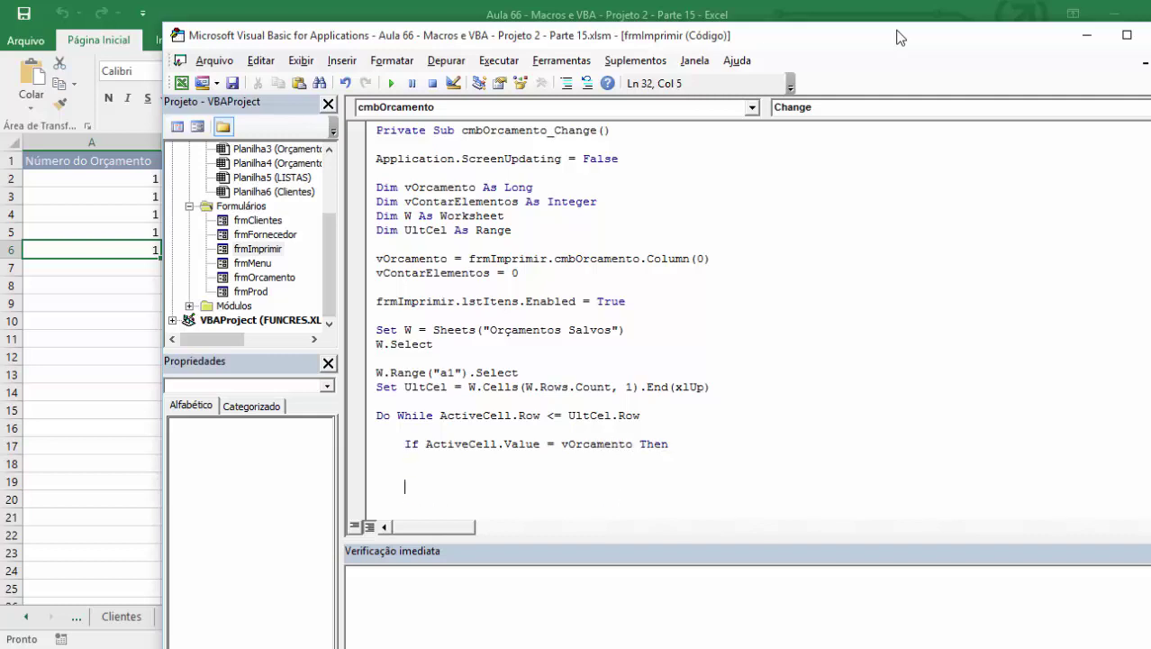
text(End If)
key(ctrl+z)
key(Up)
key(Return)
key(Tab)
Set vContarElementos = Application.WorksheetFunction.CountIf(W.Range("A:A"), vOrcamento) inside the If block
text(vcontareleme)
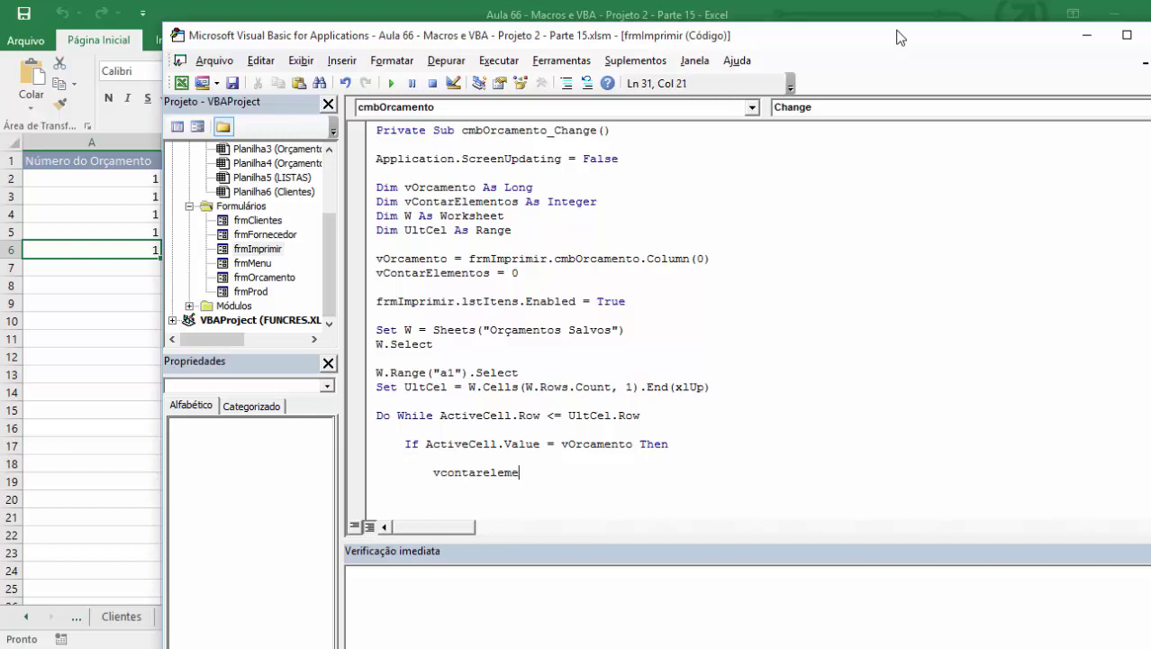
text(ntos =)
text( application.wo)
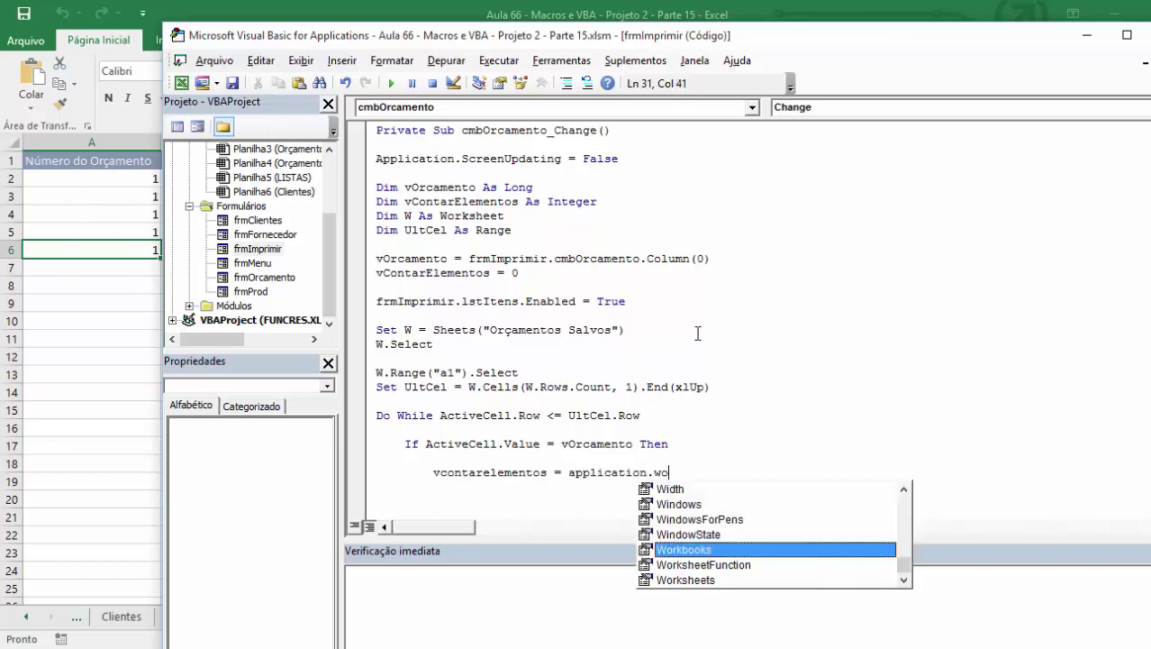
text(rks)
key(Tab)
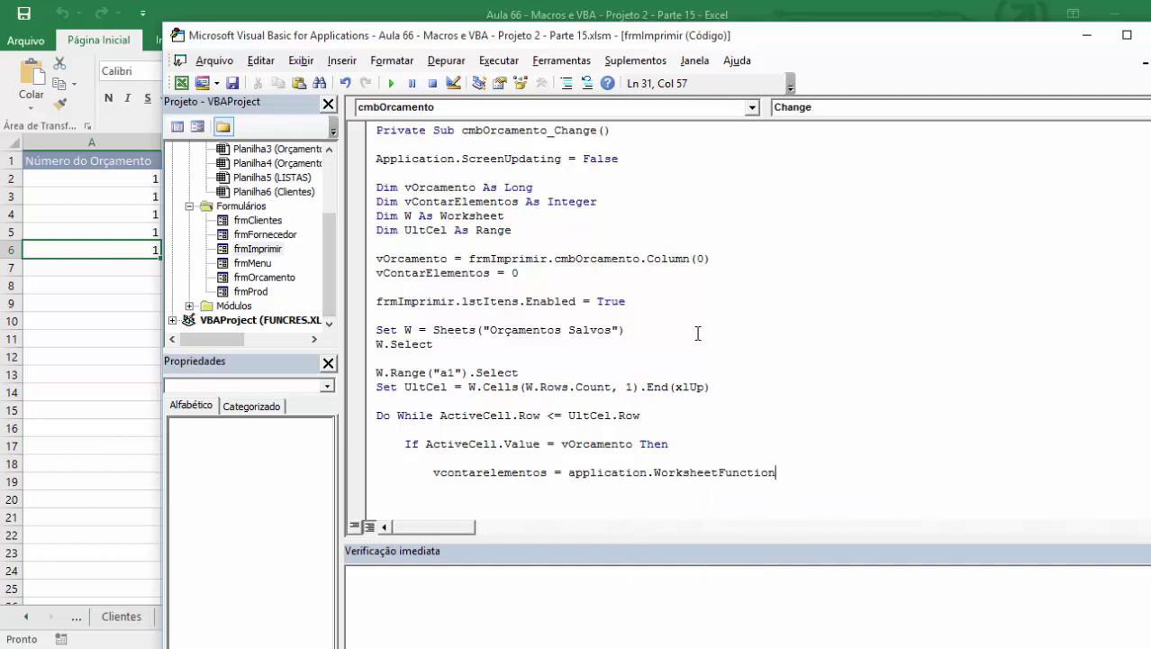
text(.count)
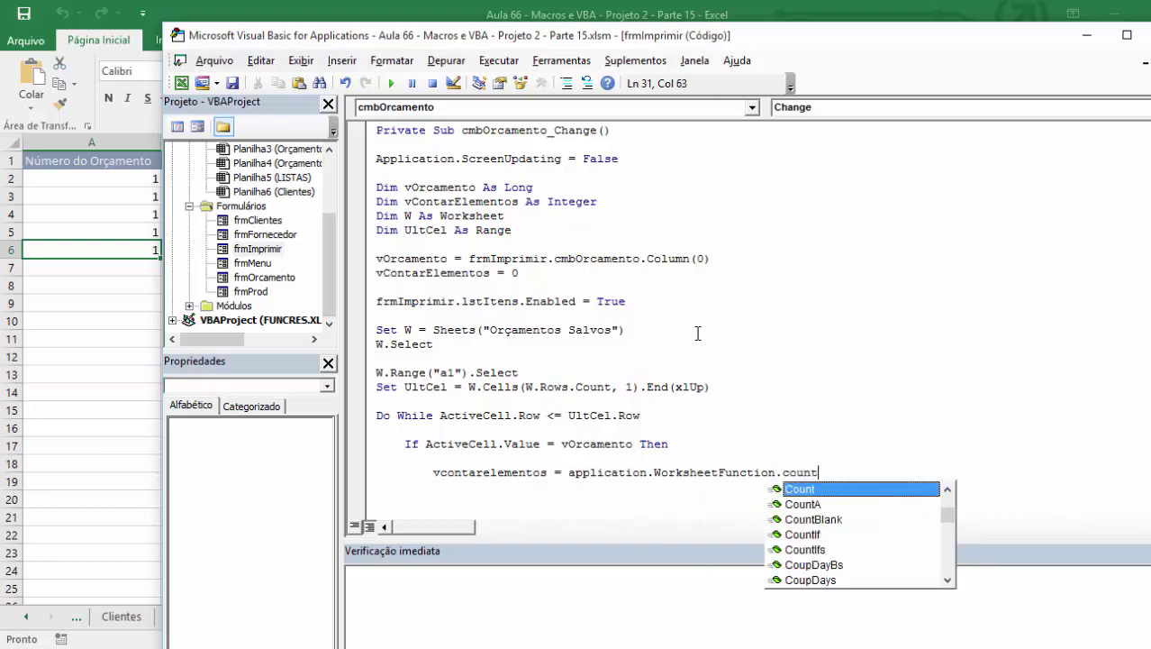
text(if()
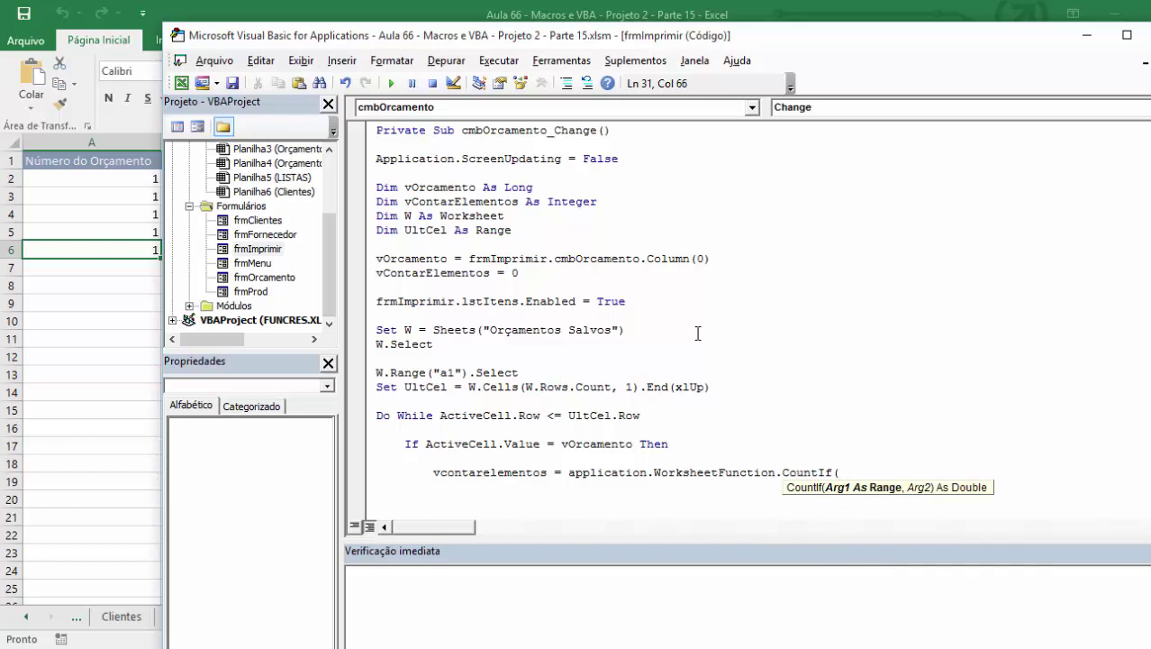
text(w.Range("A:A)
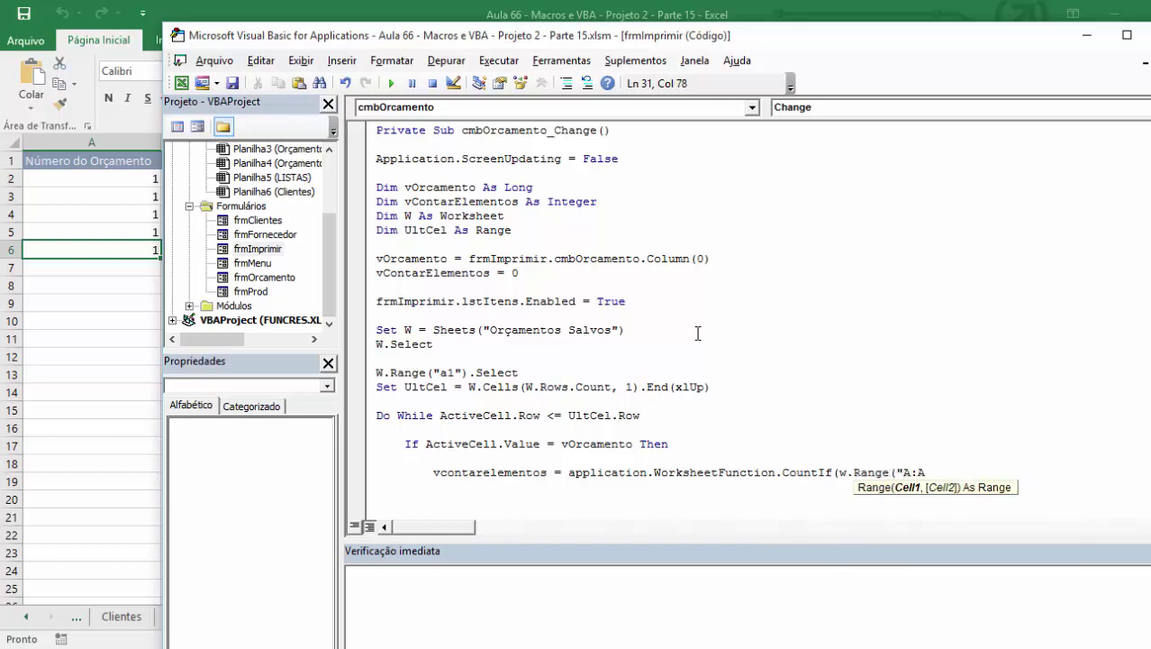
text("))
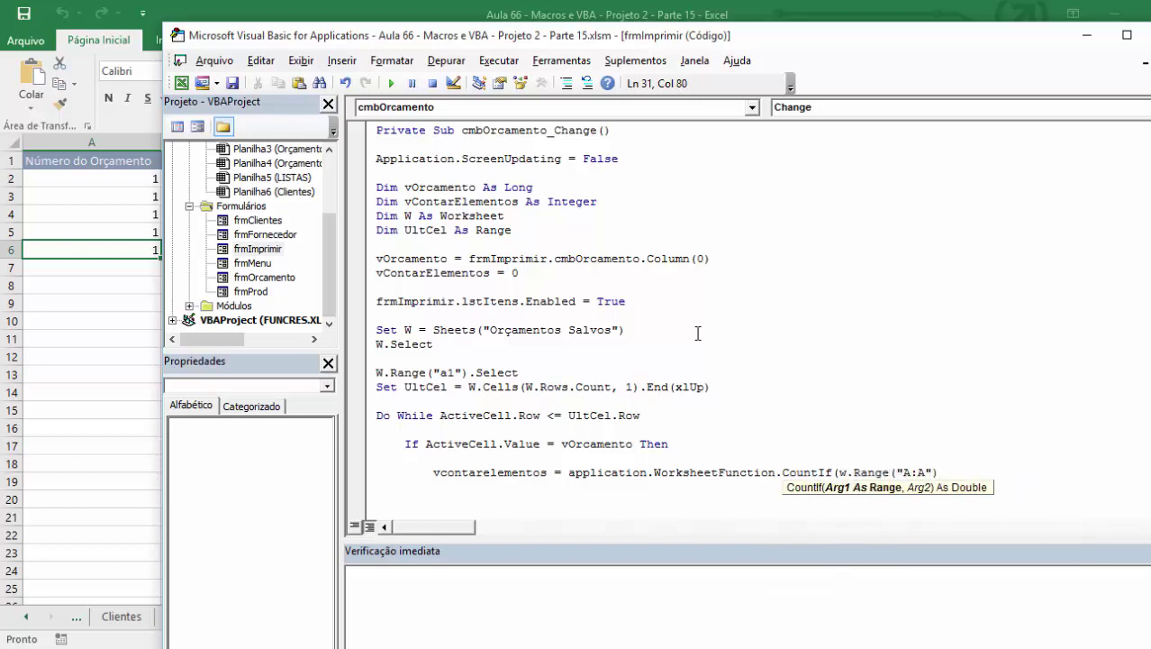
text(,)
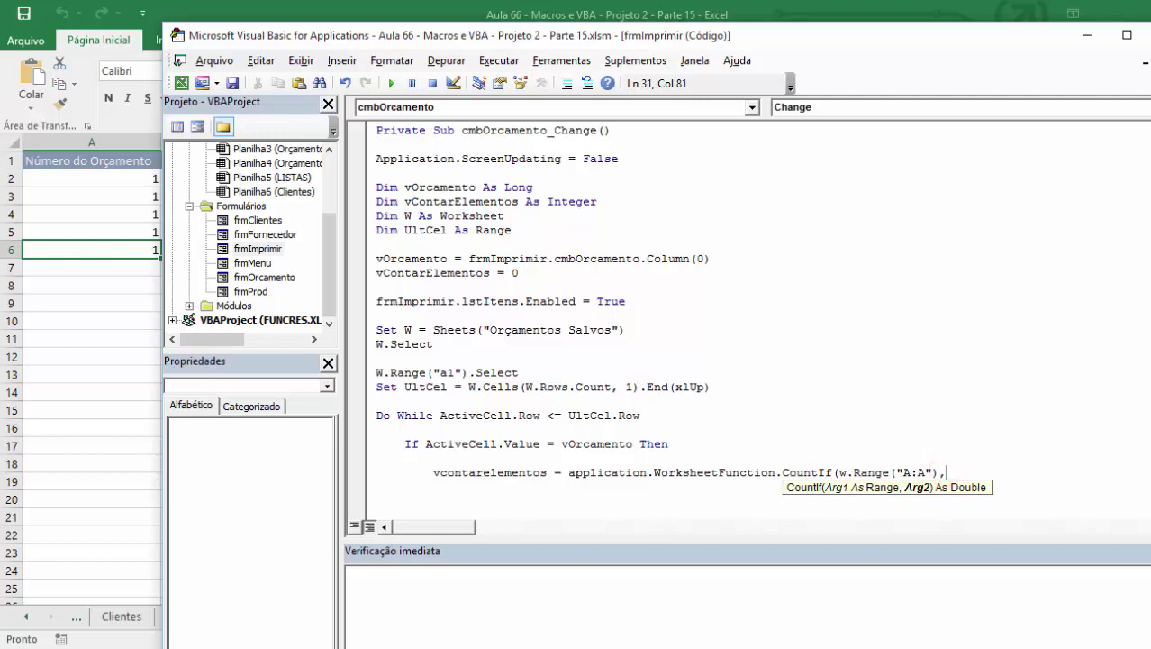
text(vorcamento)
text())
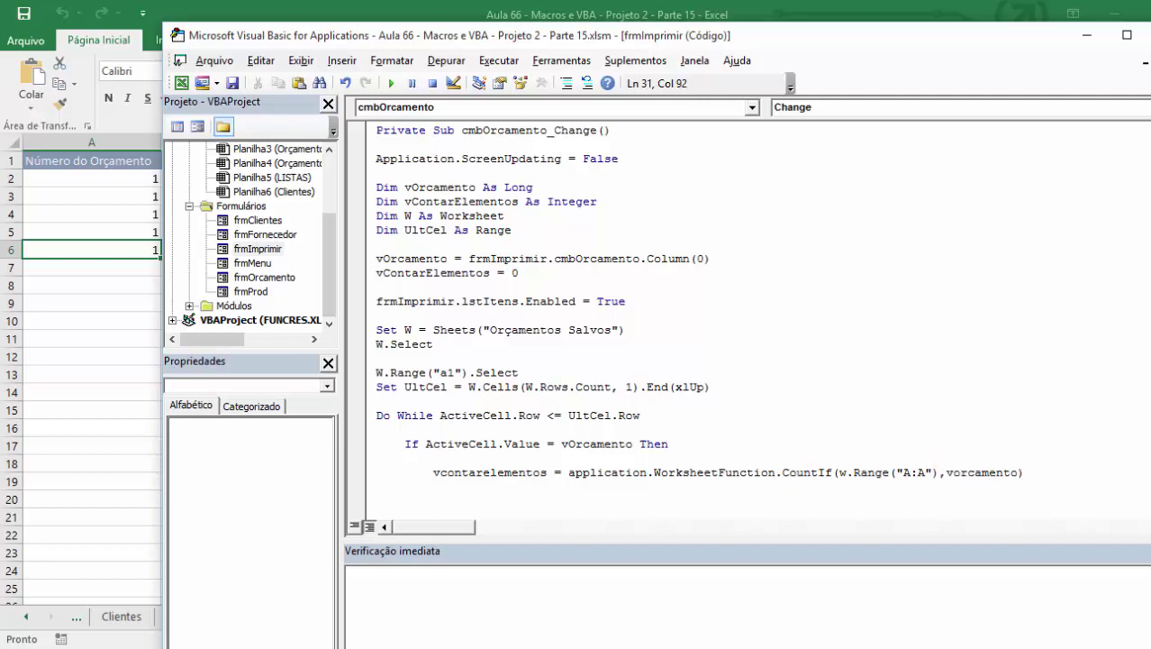
key(Return)
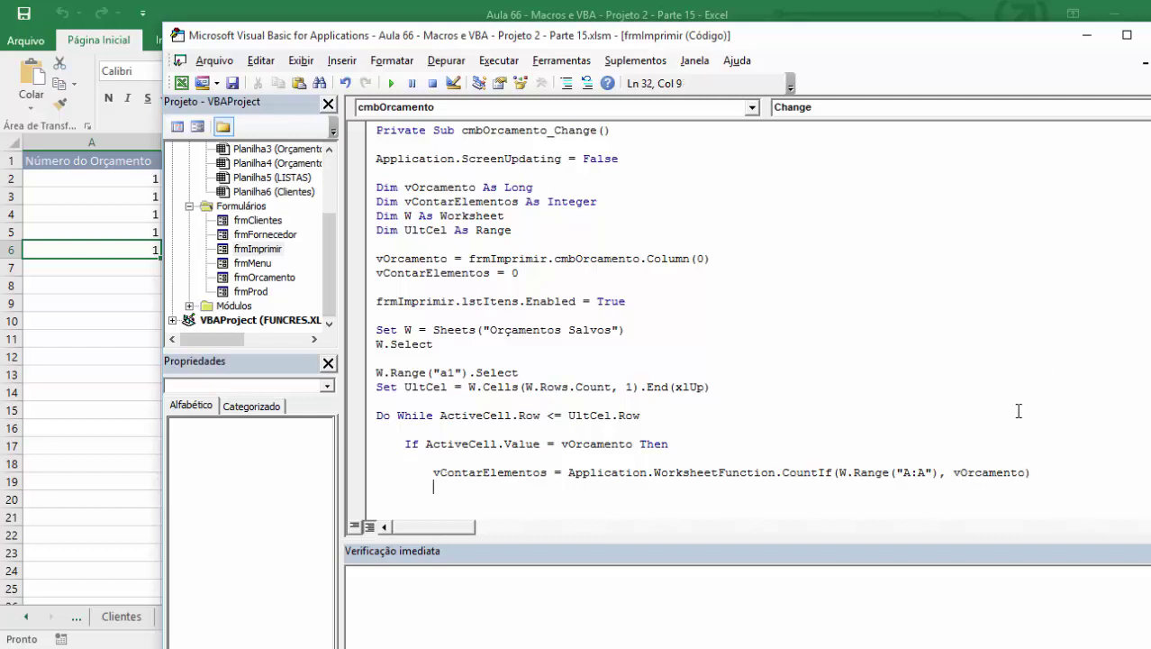
drag(1033, 472, 560, 472)
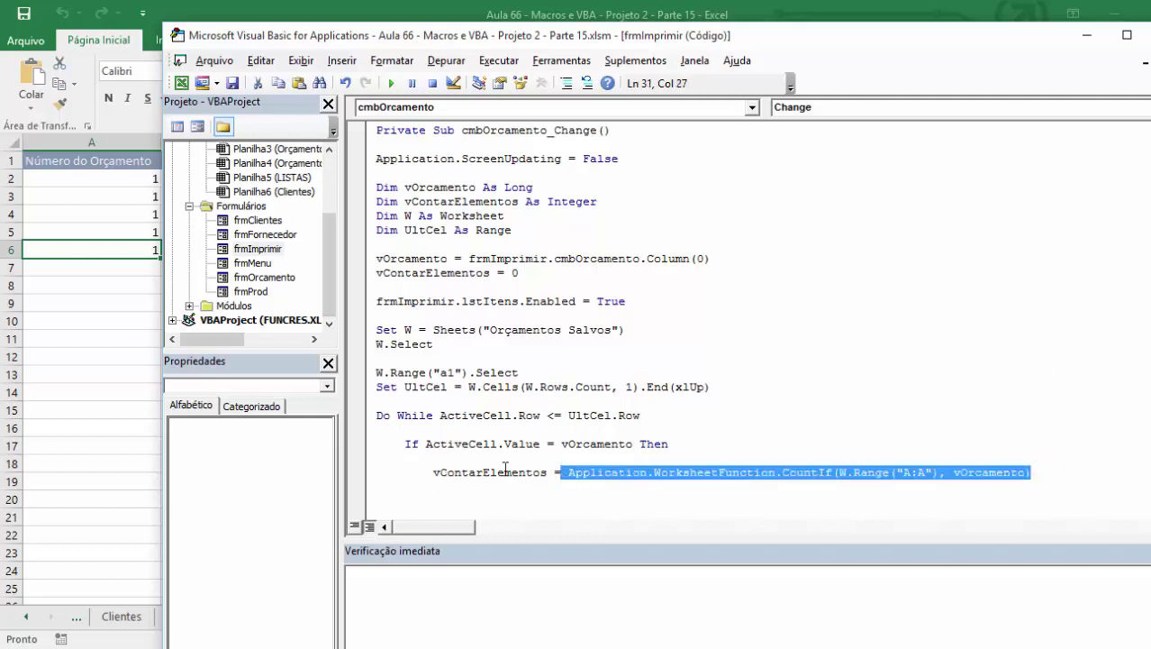
double_click(505, 470)
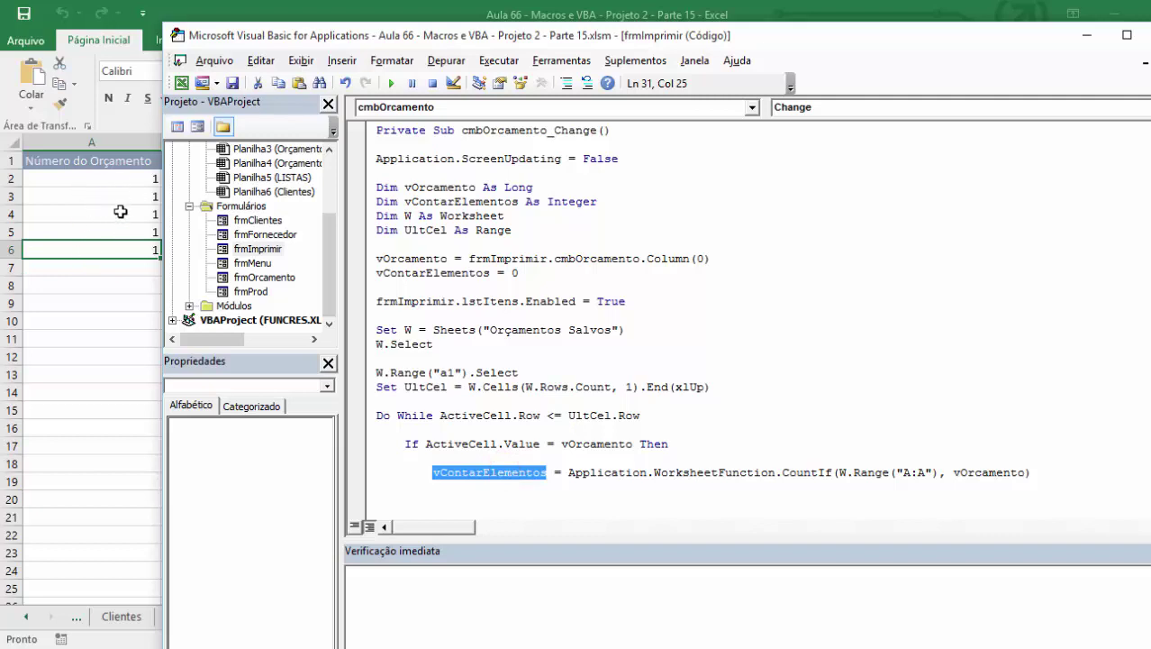
Add frmImprimir.lblCliente.Caption = ActiveCell.Offset(0, 8).Value below the CountIf line
click(458, 491)
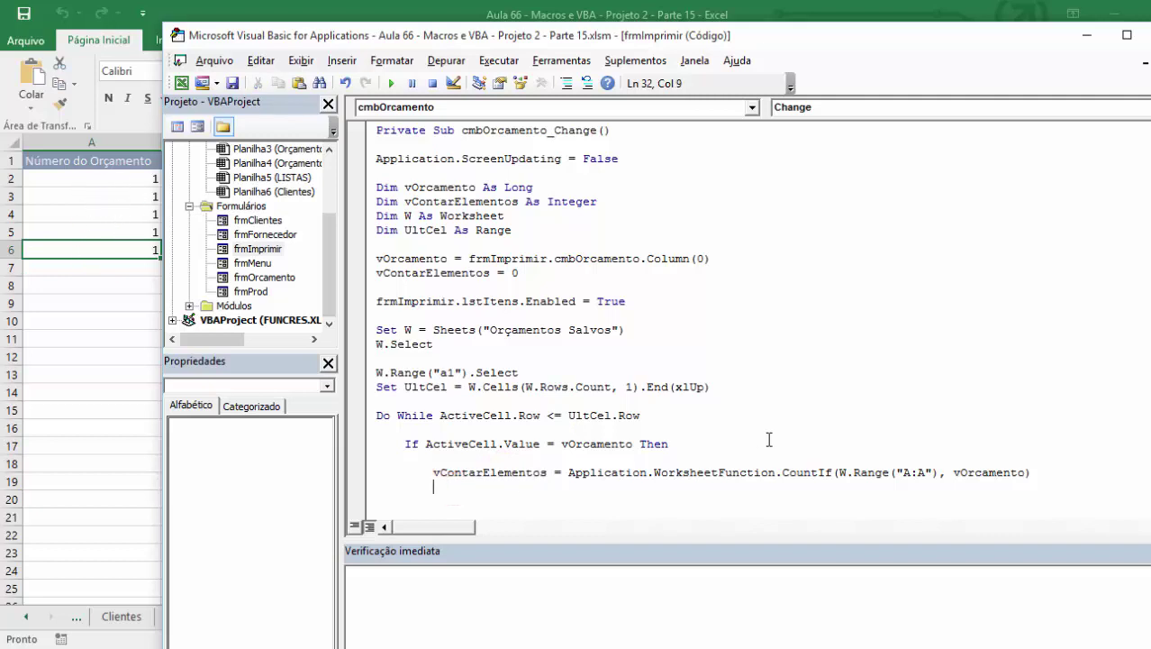
text(frm)
text(imprimir)
text(primi)
text(.lb)
key(BackSpace)
key(BackSpace)
key(BackSpace)
text(r.lblCl)
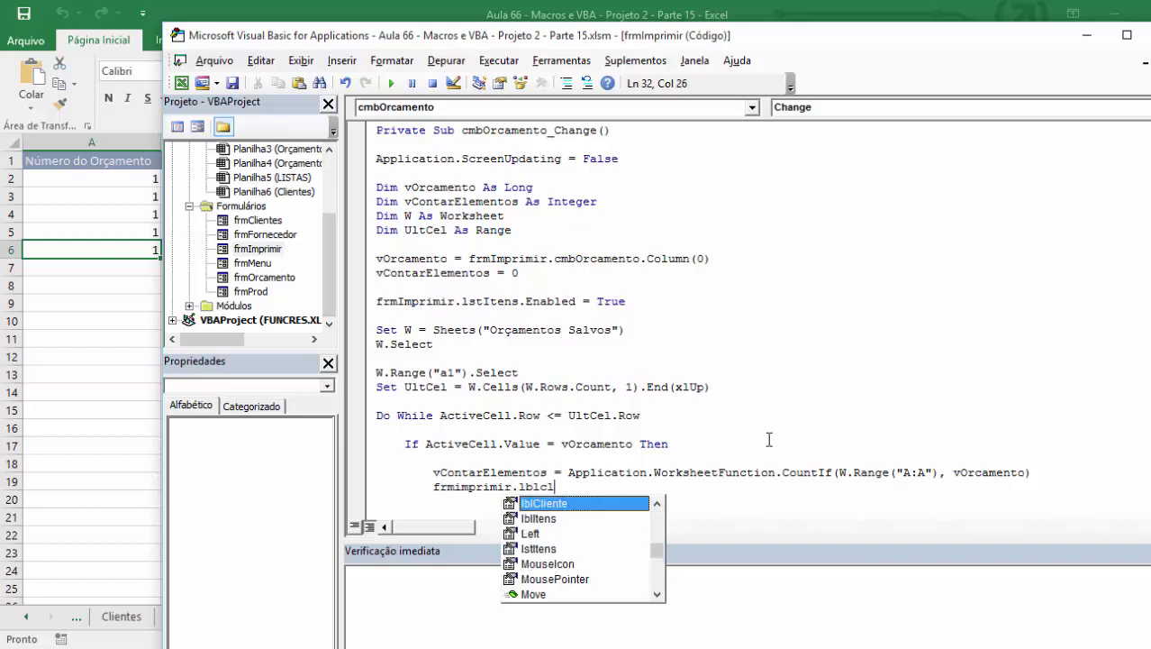
text(i)
key(Tab)
text(.Capti = a)
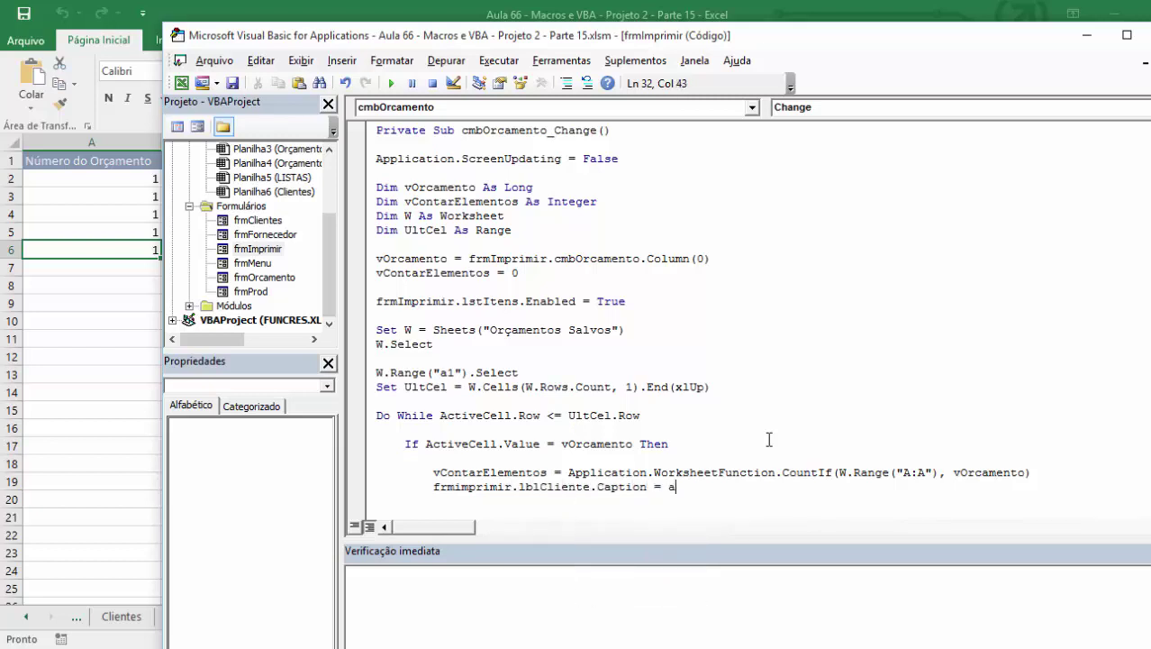
text(ctivecell.offset)
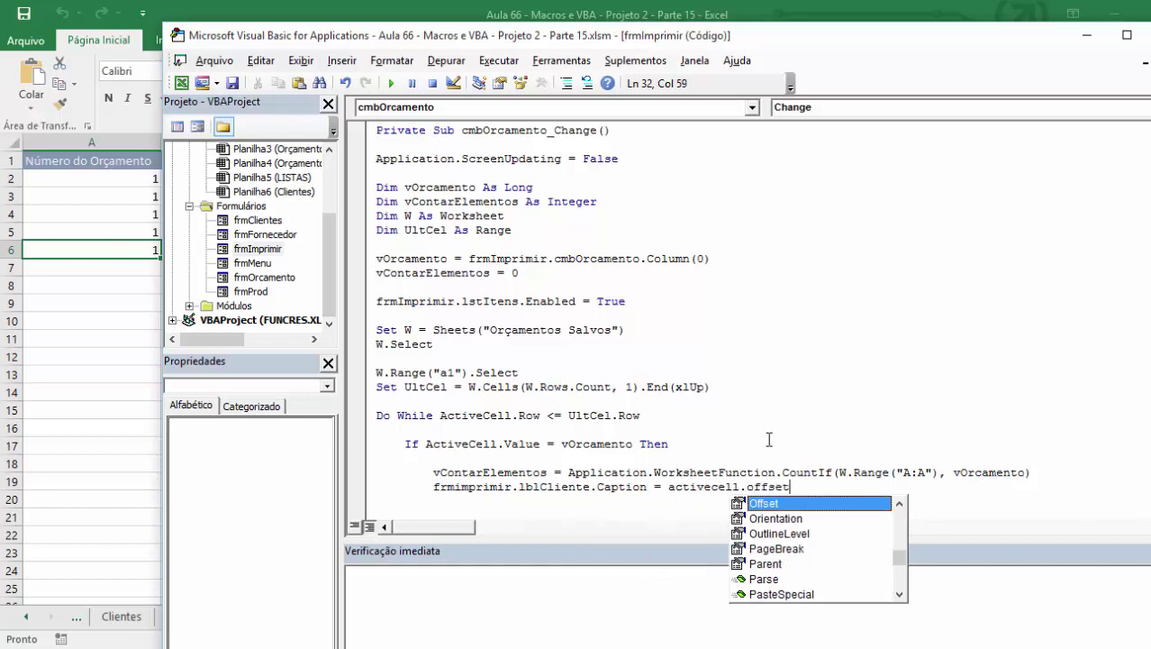
text((0,8).value)
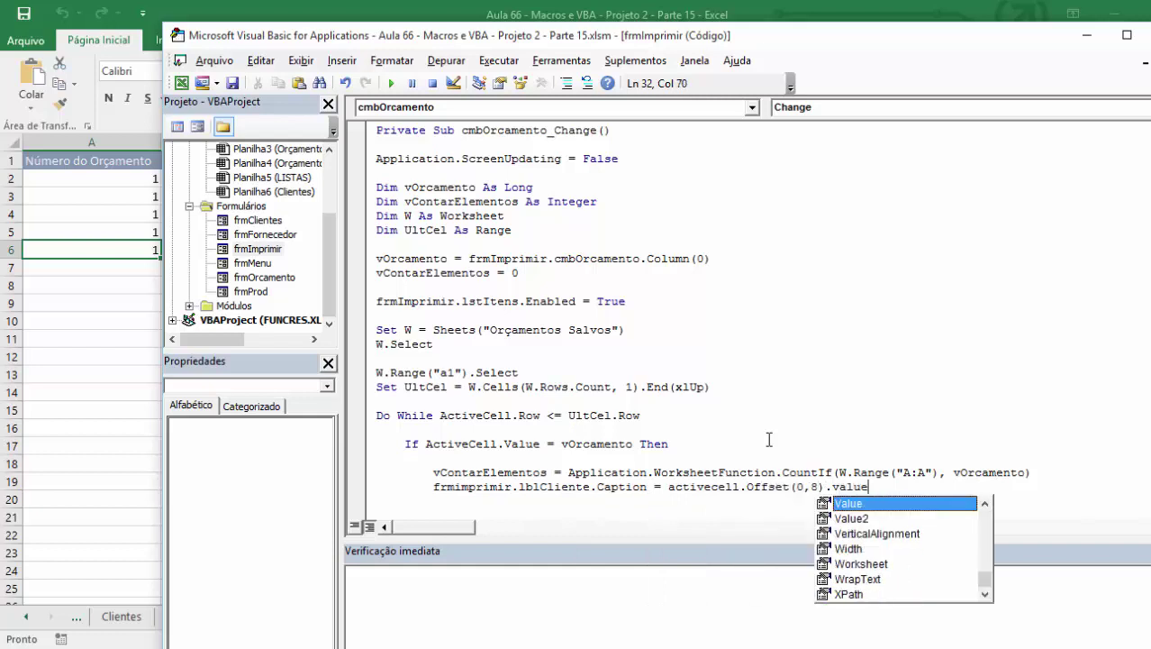
key(Return)
key(Return)
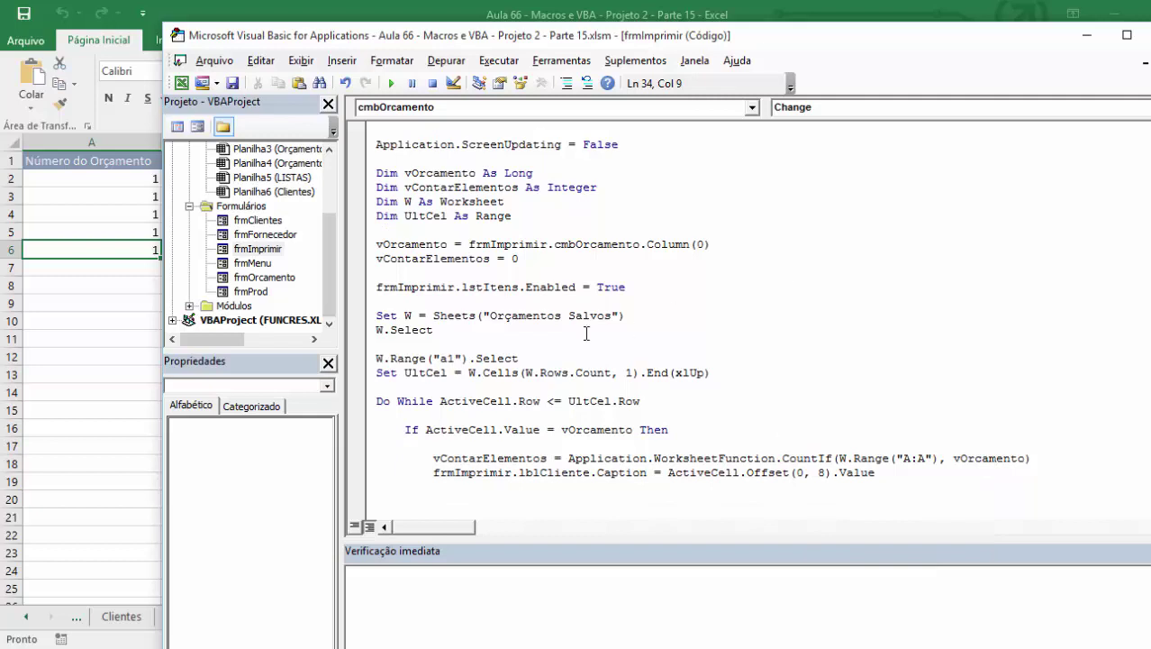
Add ActiveCell.Offset(0, 1).Resize(vContarElementos, 7).Select inside the If block
double_click(270, 253)
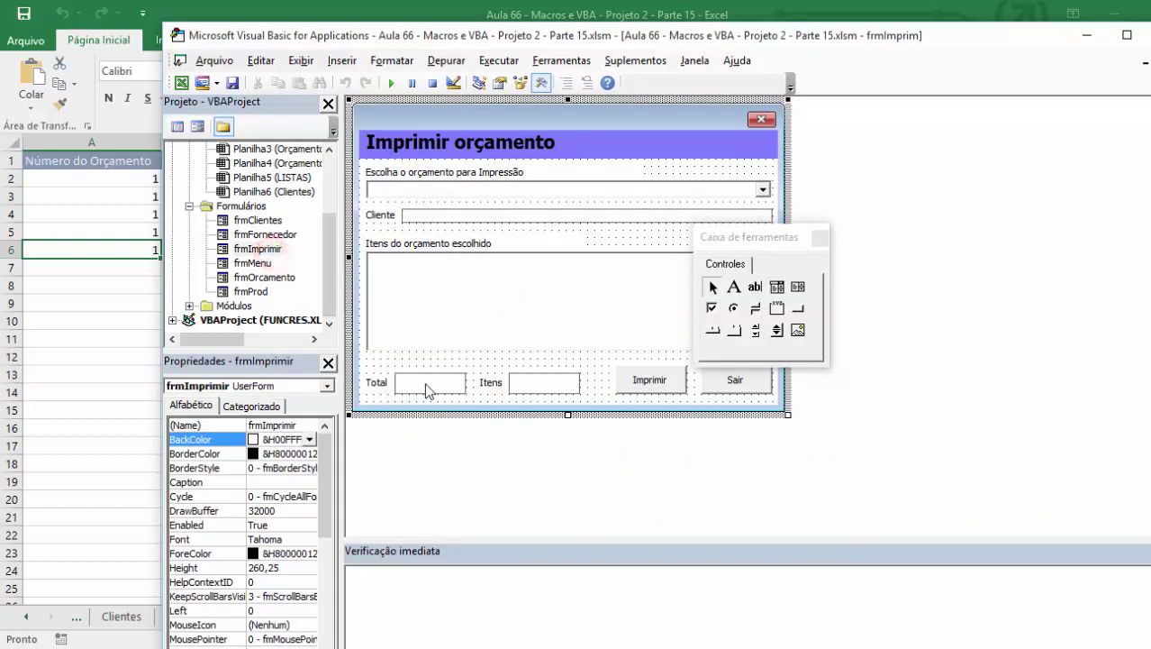
click(515, 381)
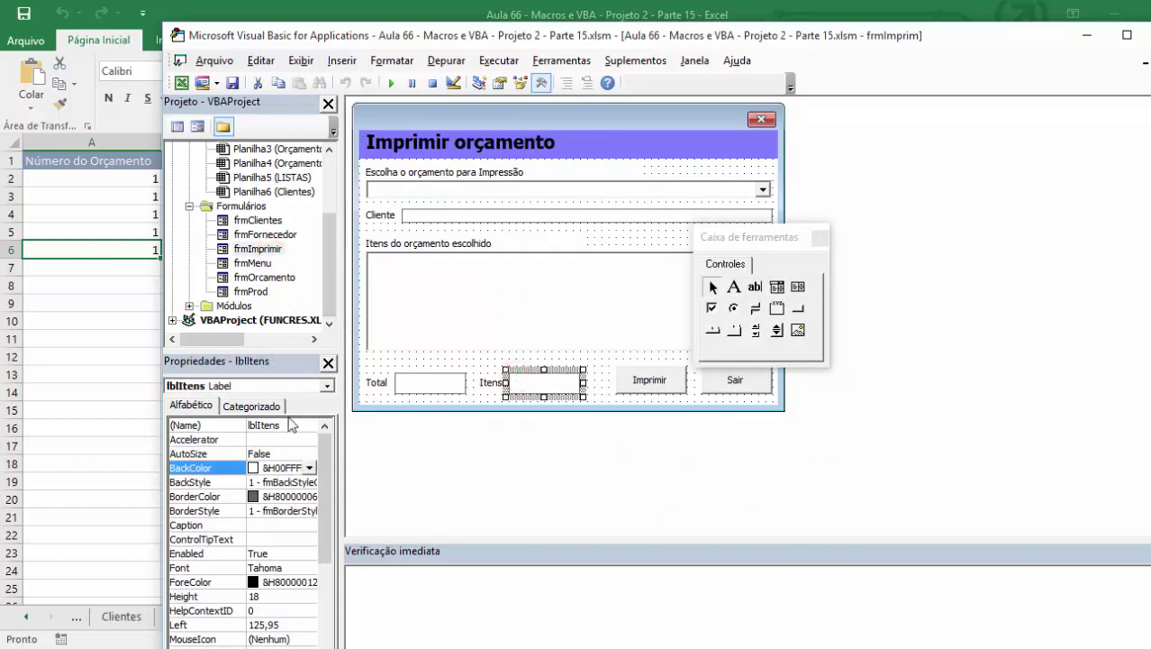
key(F7)
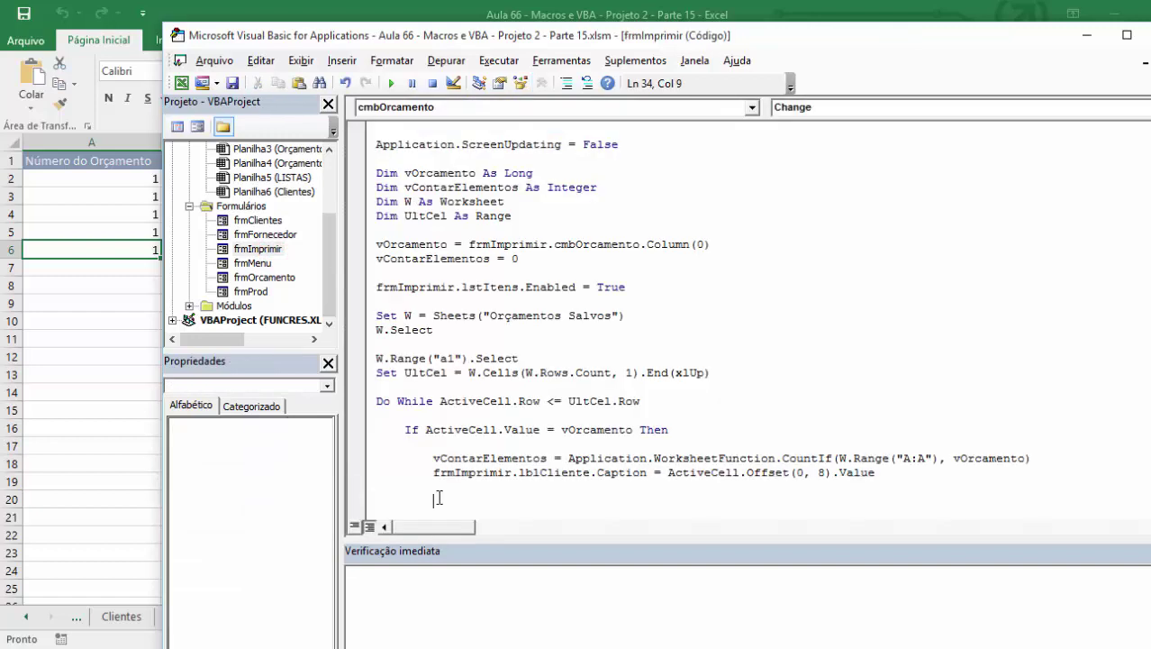
text(active)
text(cell.offset(0,)
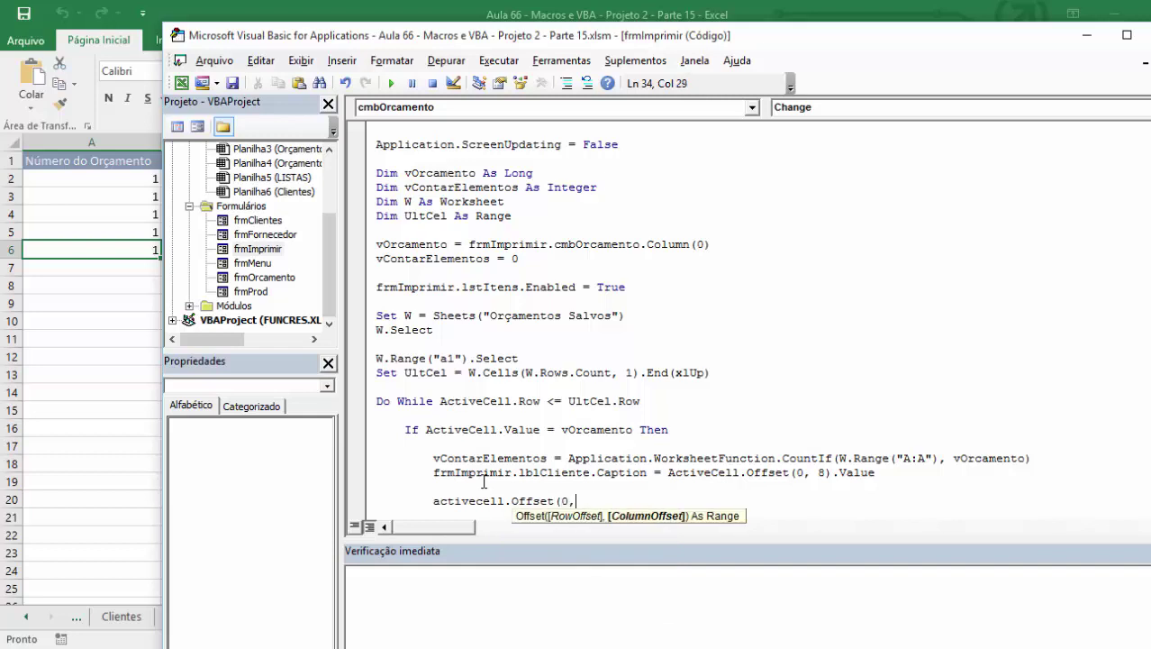
text(1).resi)
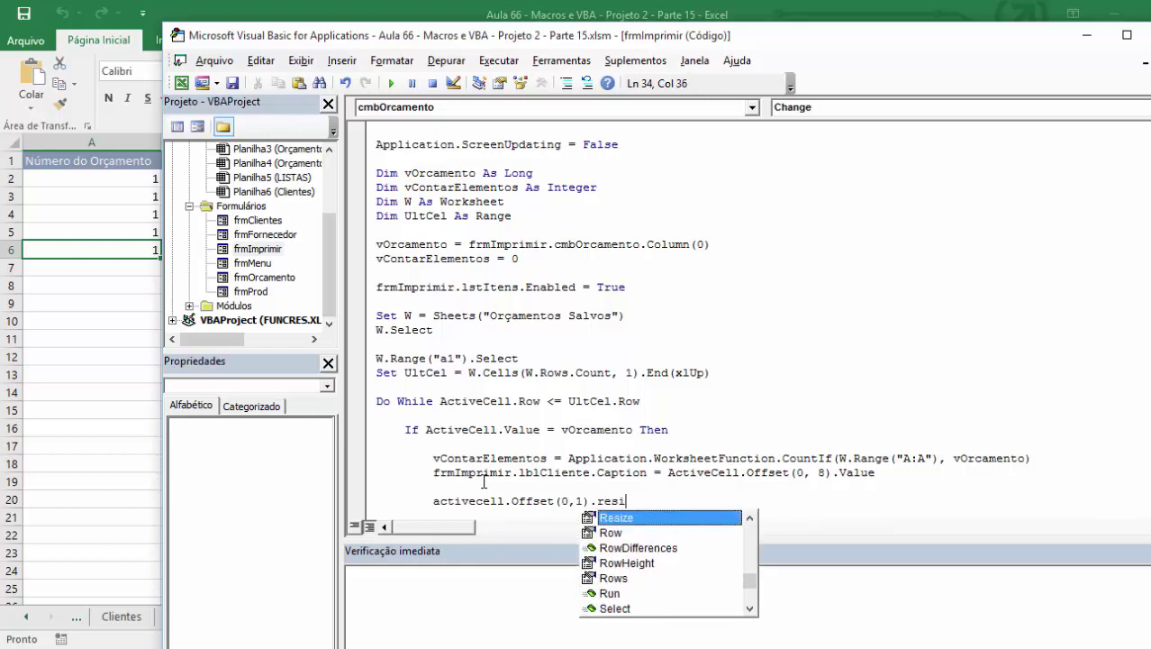
text(ze()
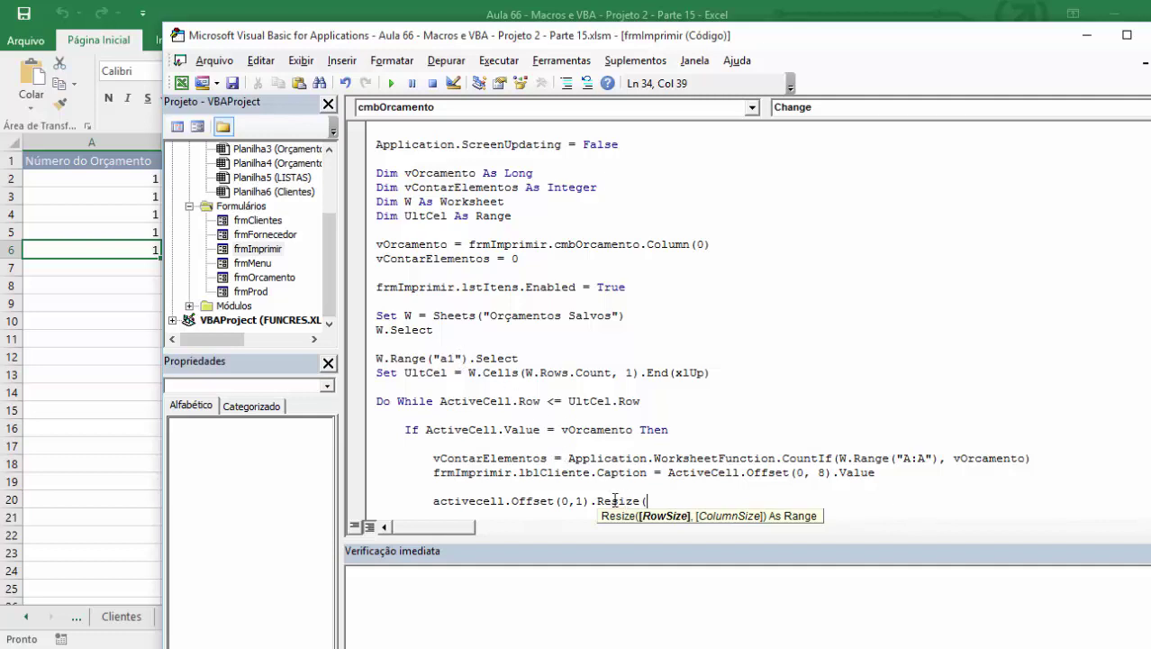
click(656, 498)
text(vcont)
text(arelemento)
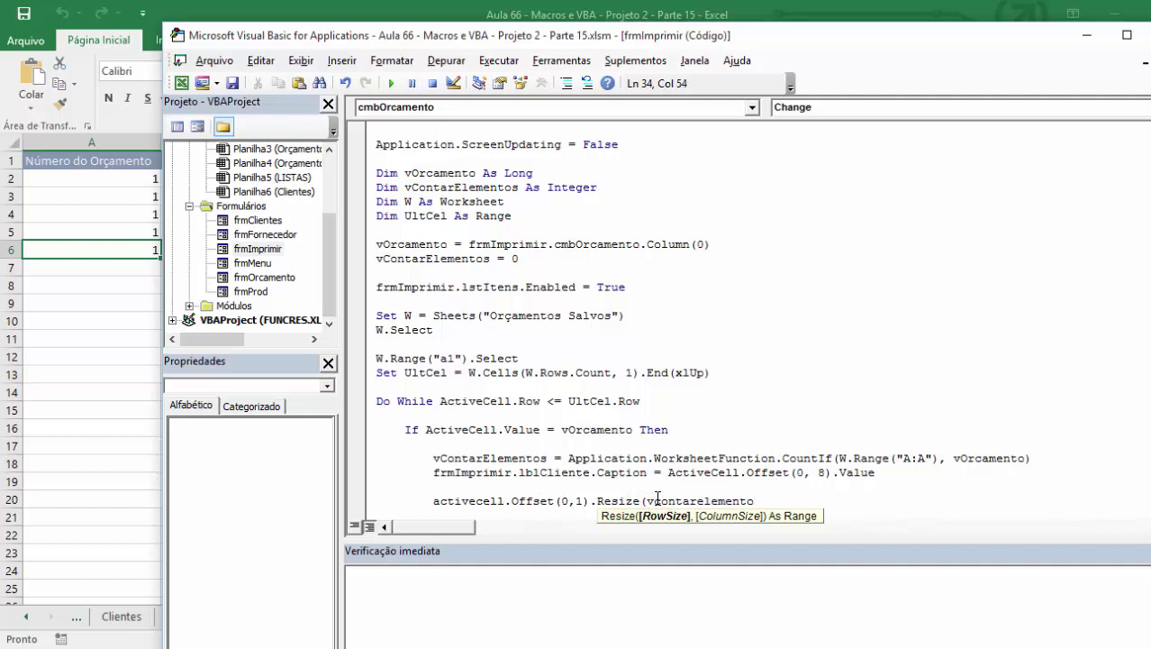
text(s,7)
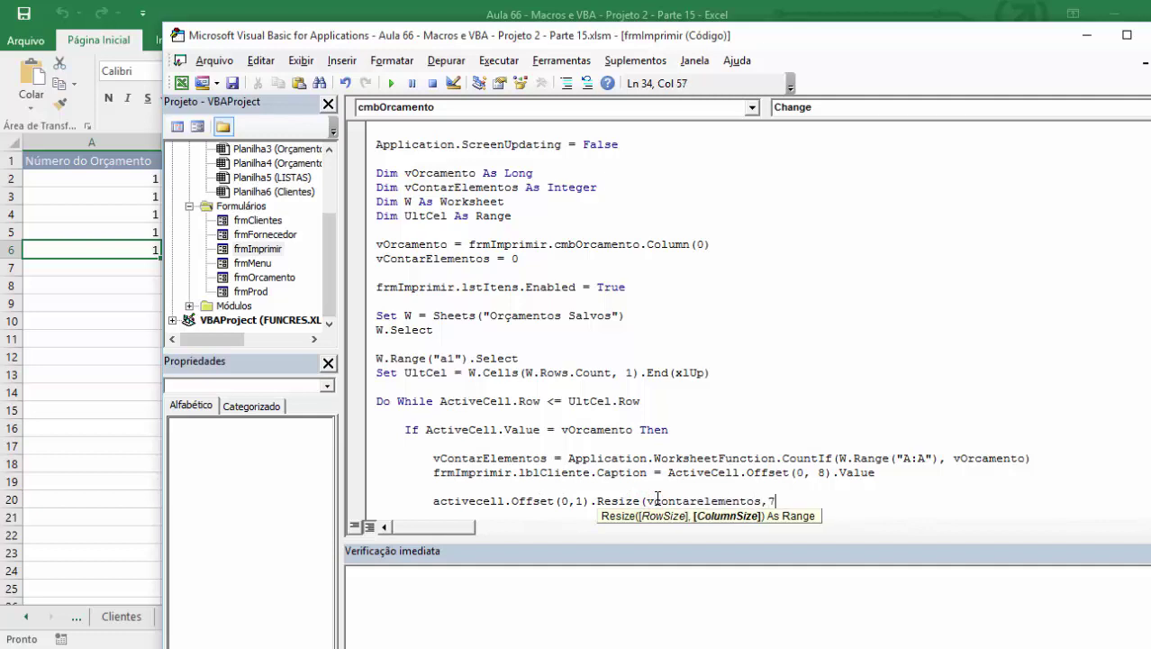
text().select)
key(Return)
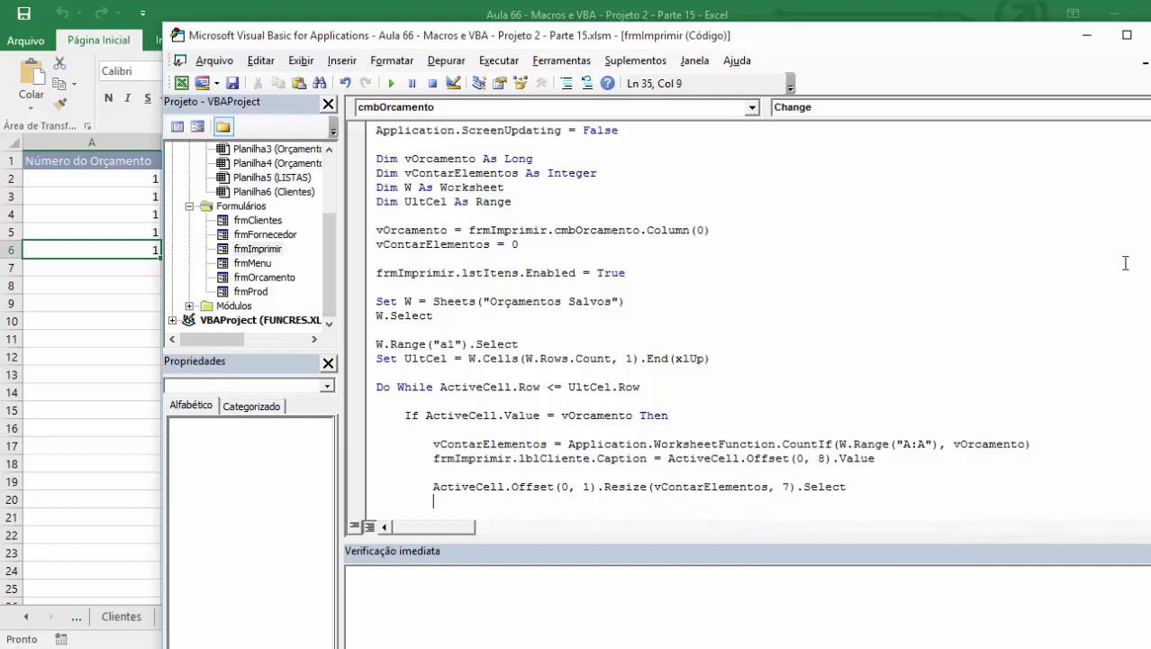
scroll(979, 261, down, 1)
double_click(456, 405)
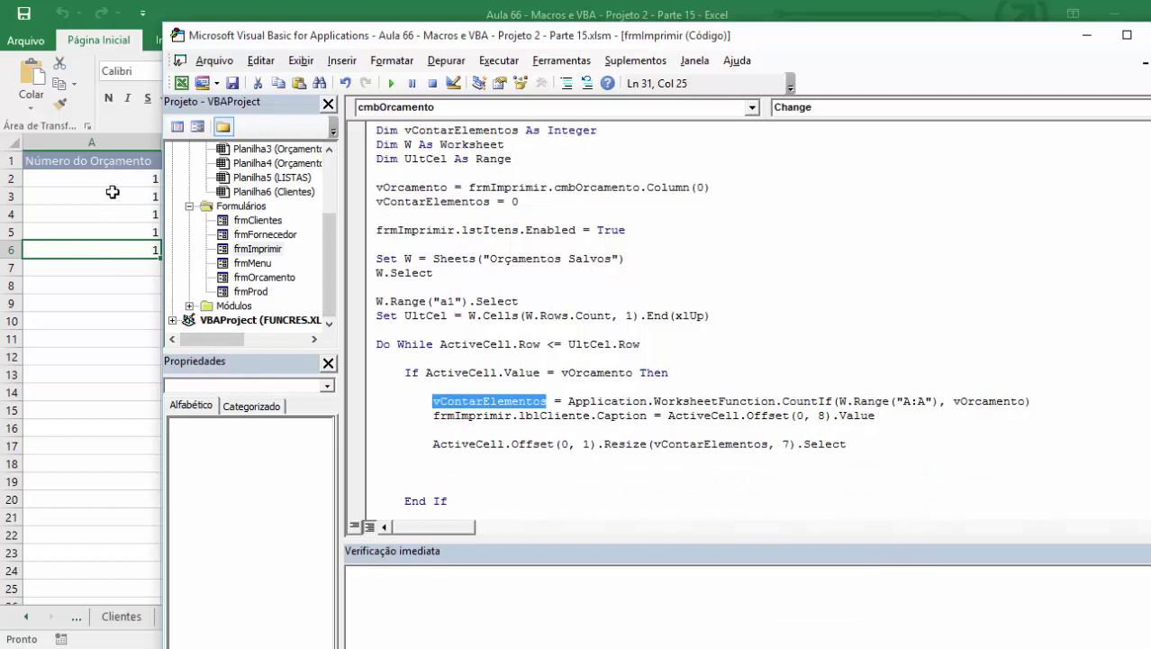
double_click(639, 444)
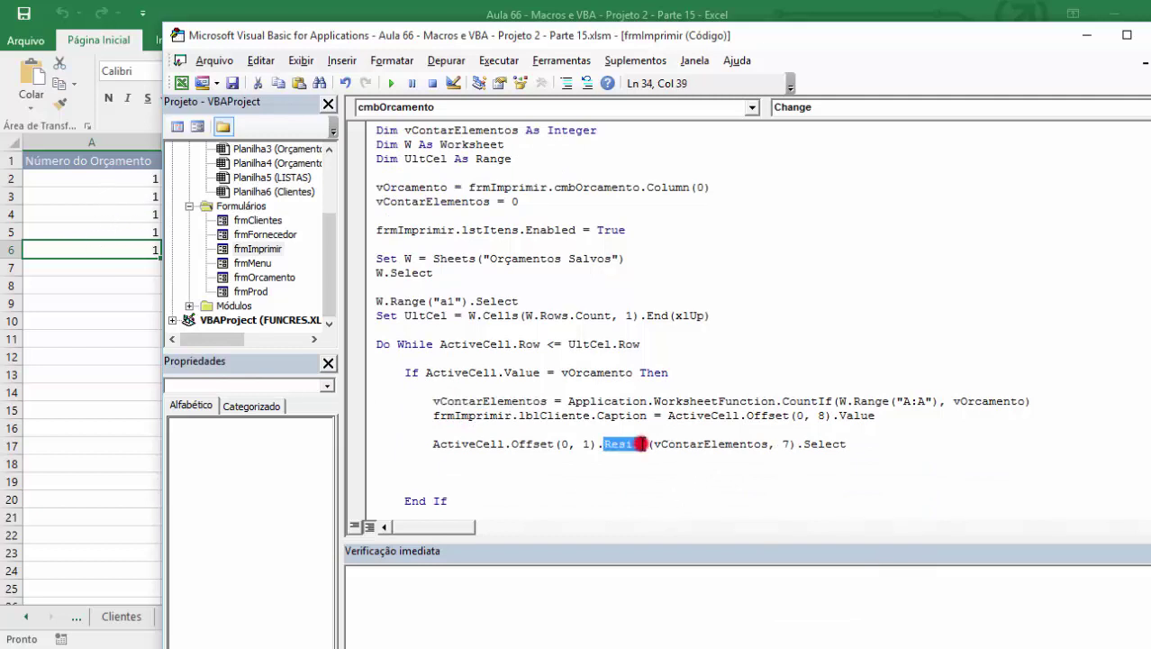
double_click(674, 444)
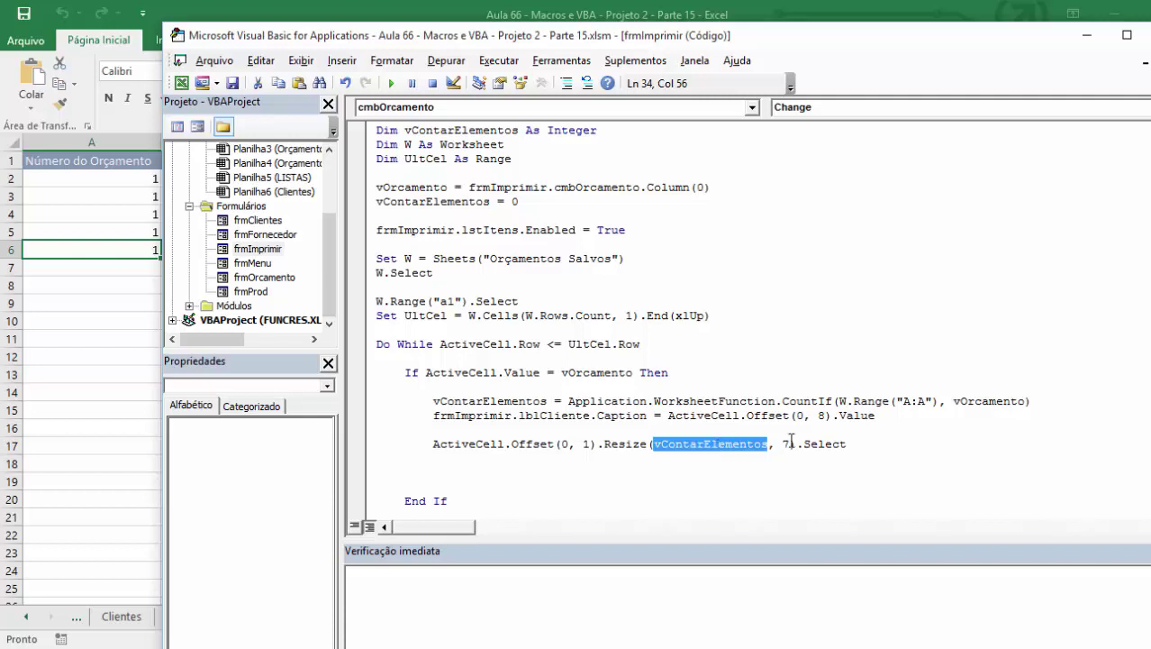
click(789, 442)
key(alt+F11)
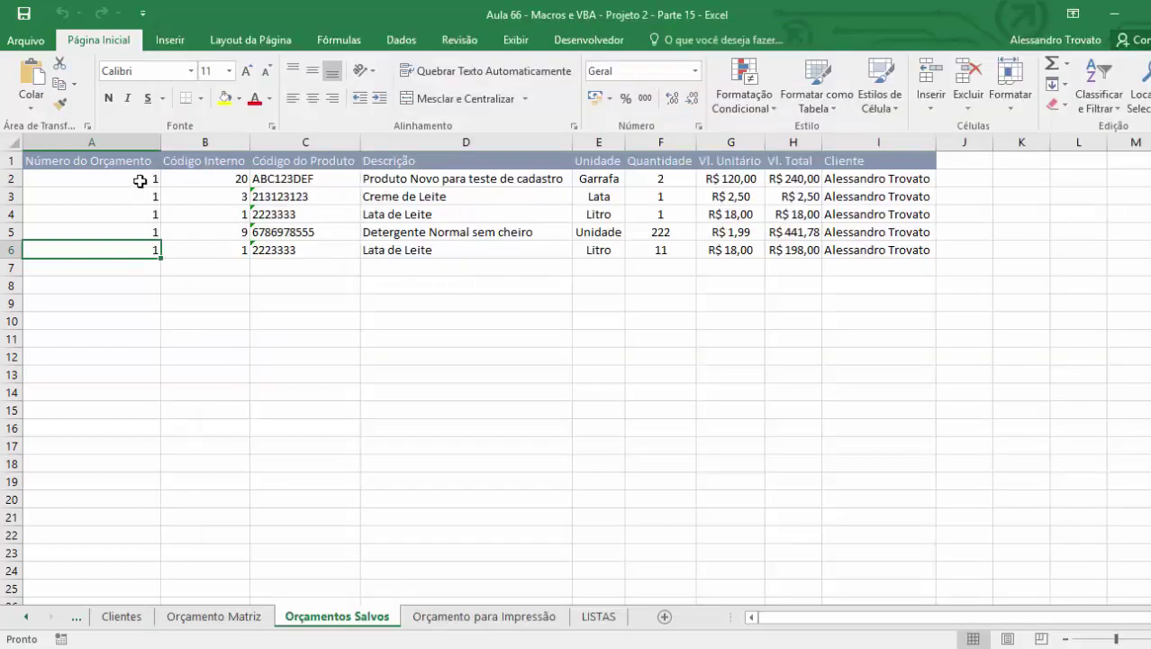
drag(134, 178, 830, 244)
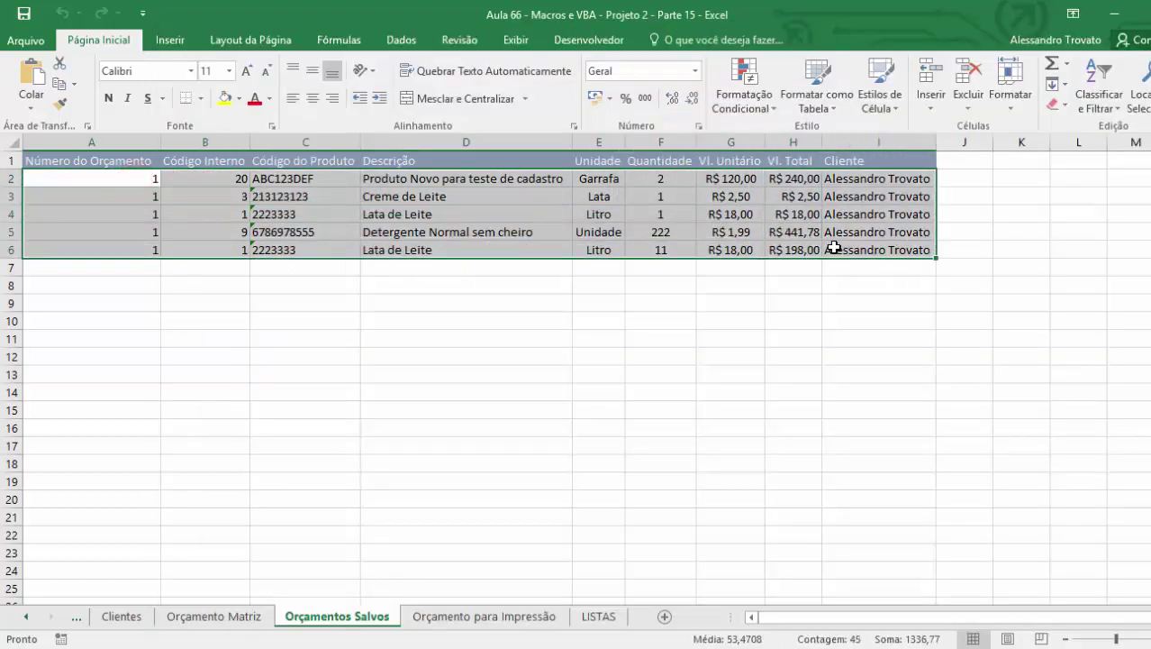
key(alt+F11)
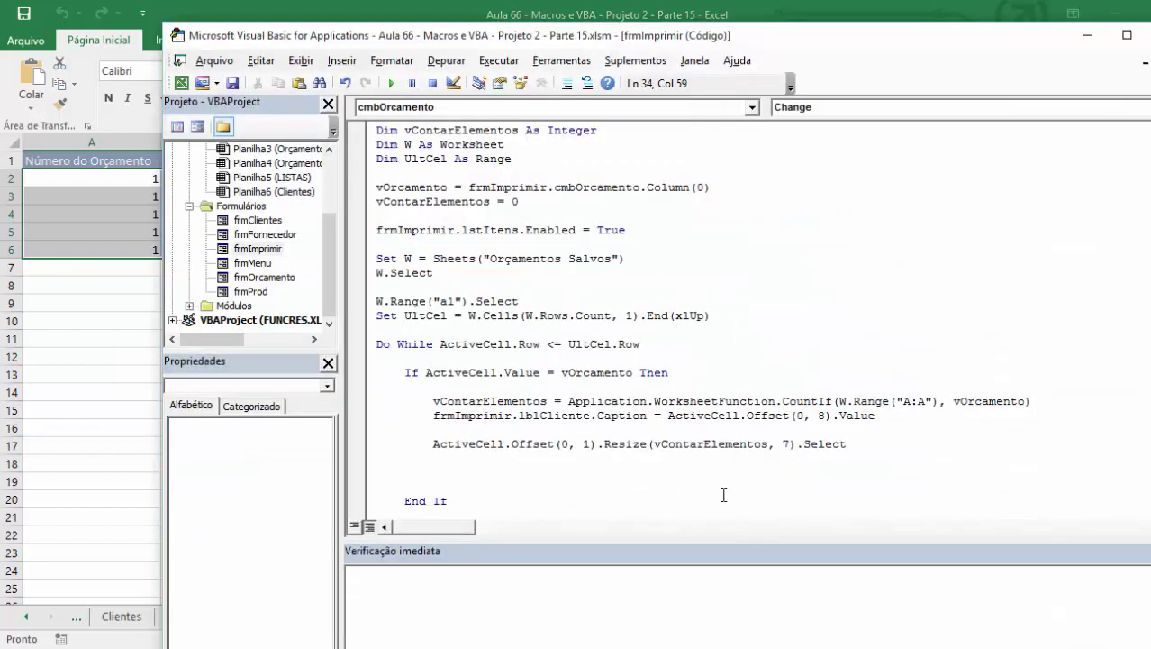
Set frmImprimir.lblTotal.Caption to Format(WorksheetFunction.Sum(ActiveCell.Offset(0,6).Resize(vContarElementos,7)), "R$ #,##0.00")
click(539, 461)
text(frmimprimir)
text(.)
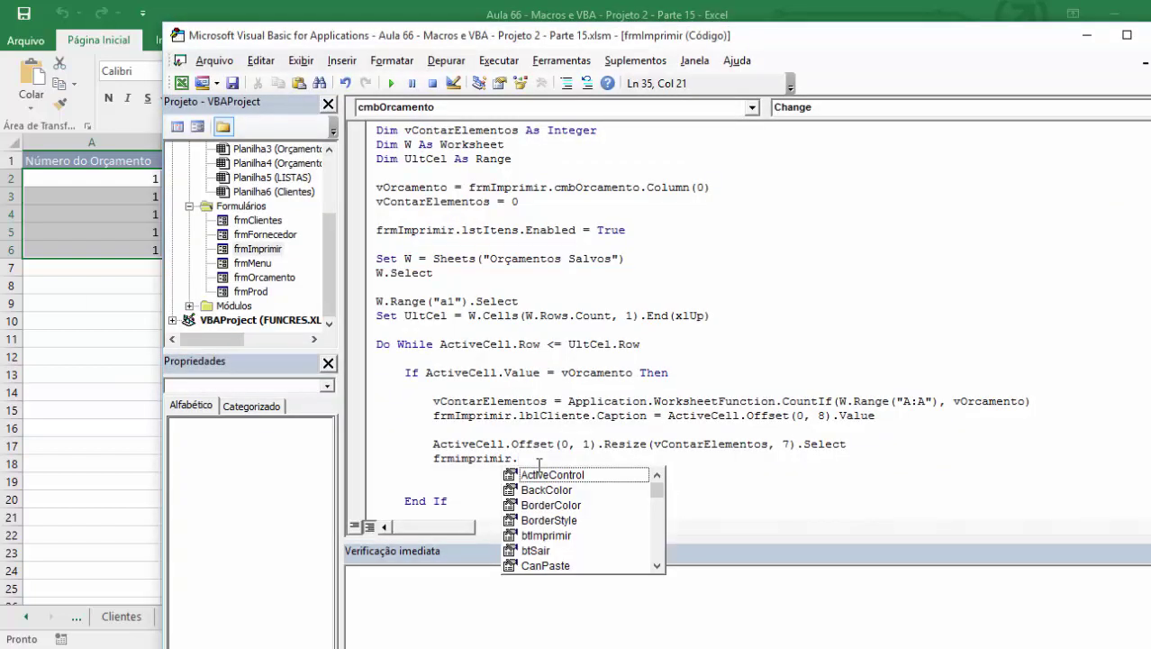
text(lbltotal.ca)
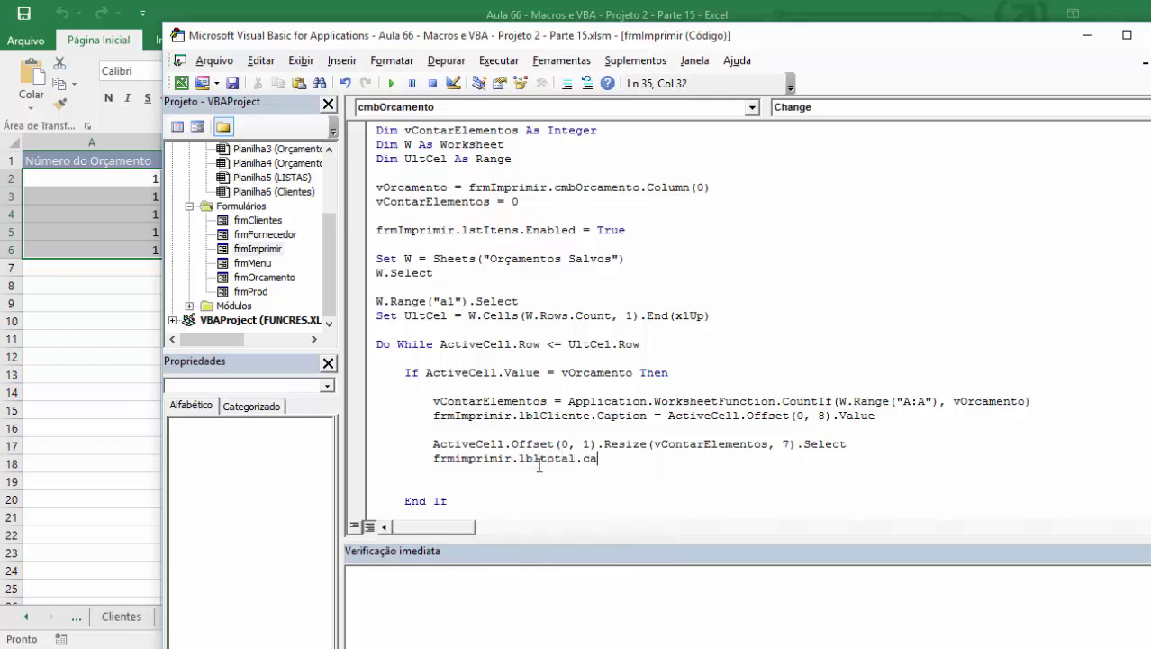
text(ption =)
text( format)
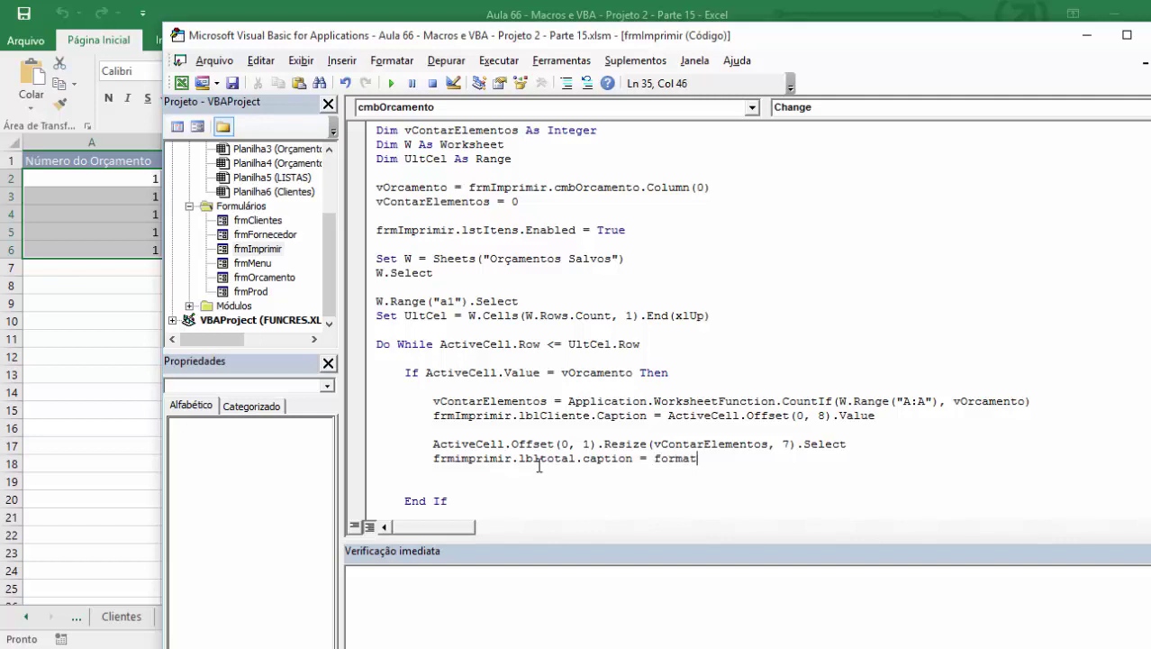
text(()
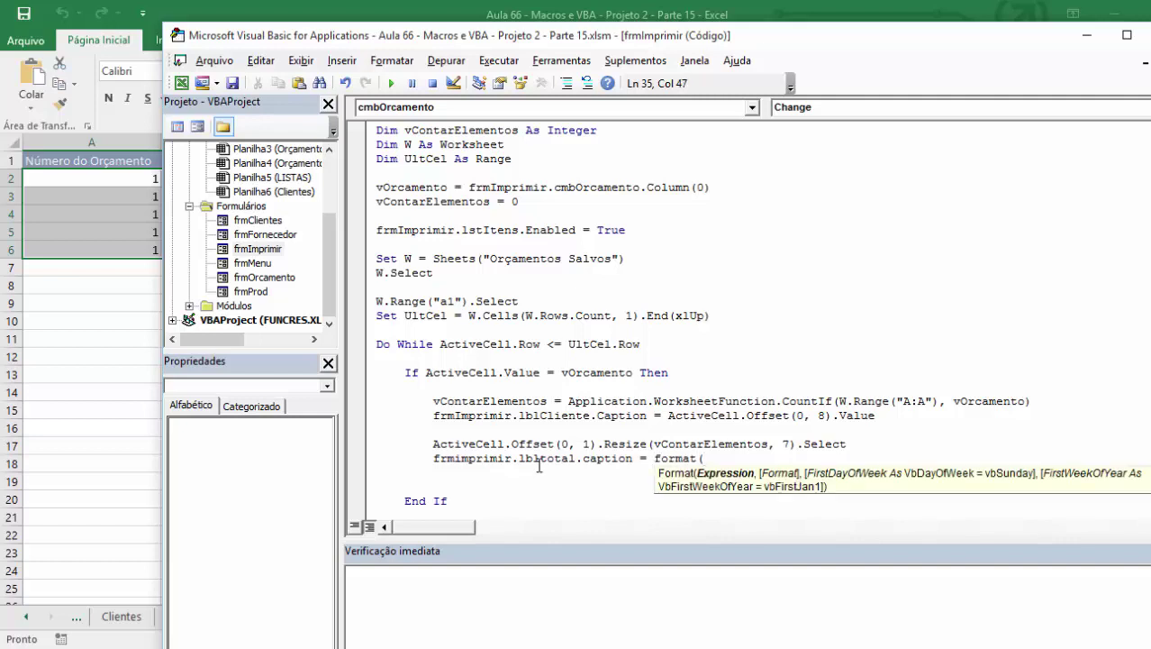
text(application.)
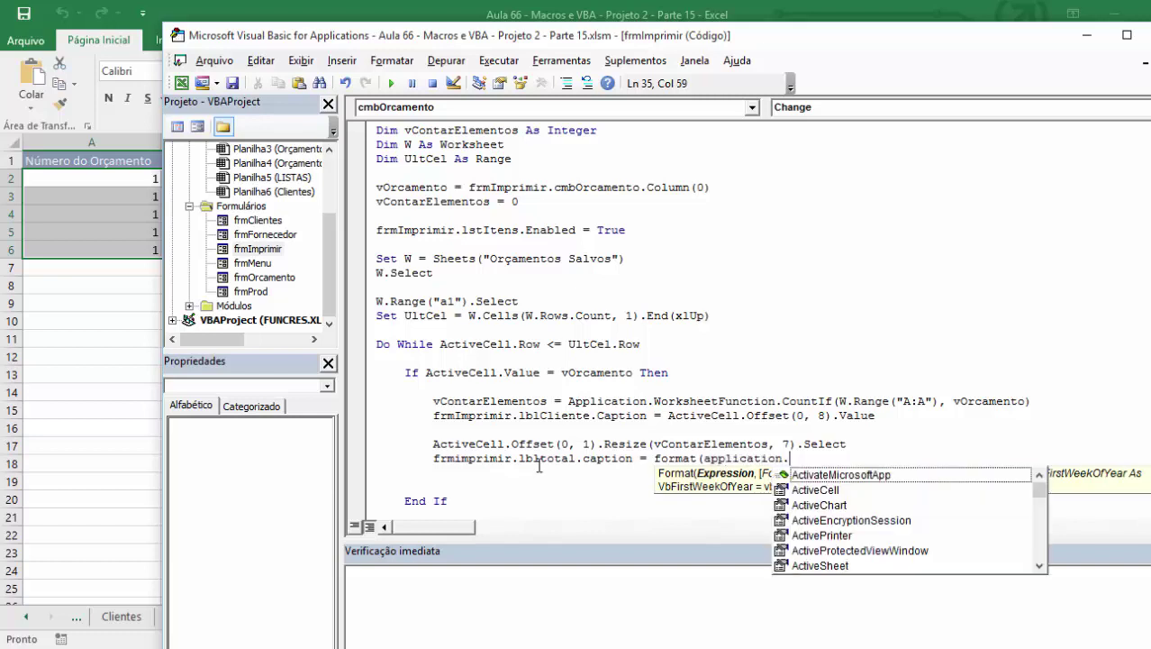
text(work)
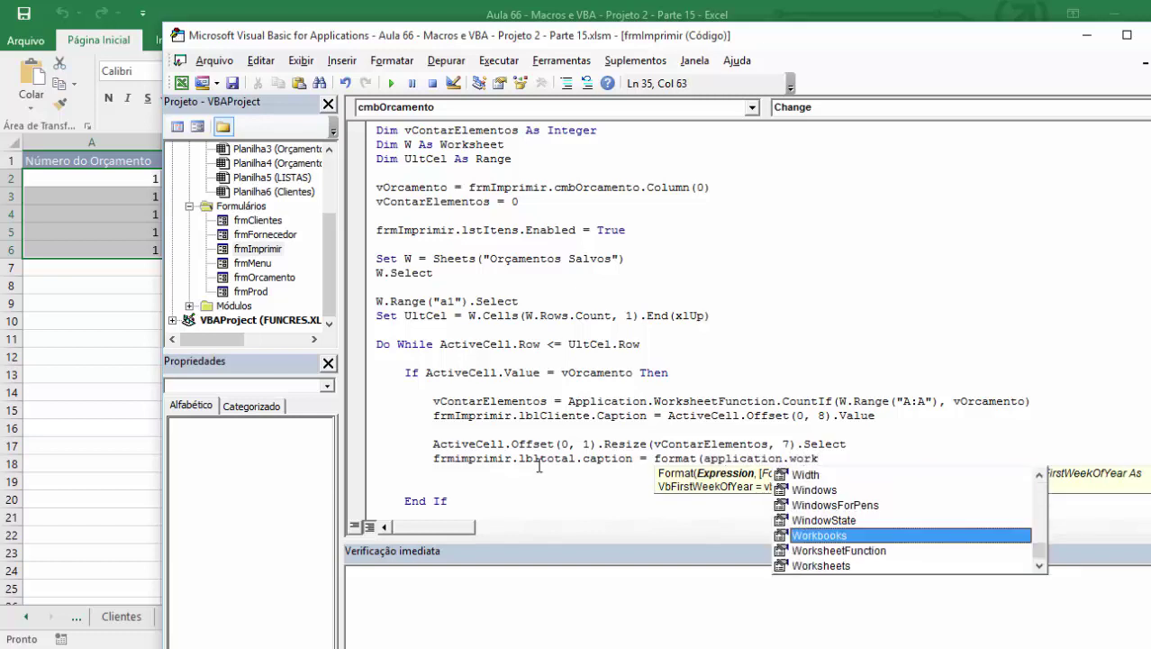
key(Down)
key(Tab)
text(.sum)
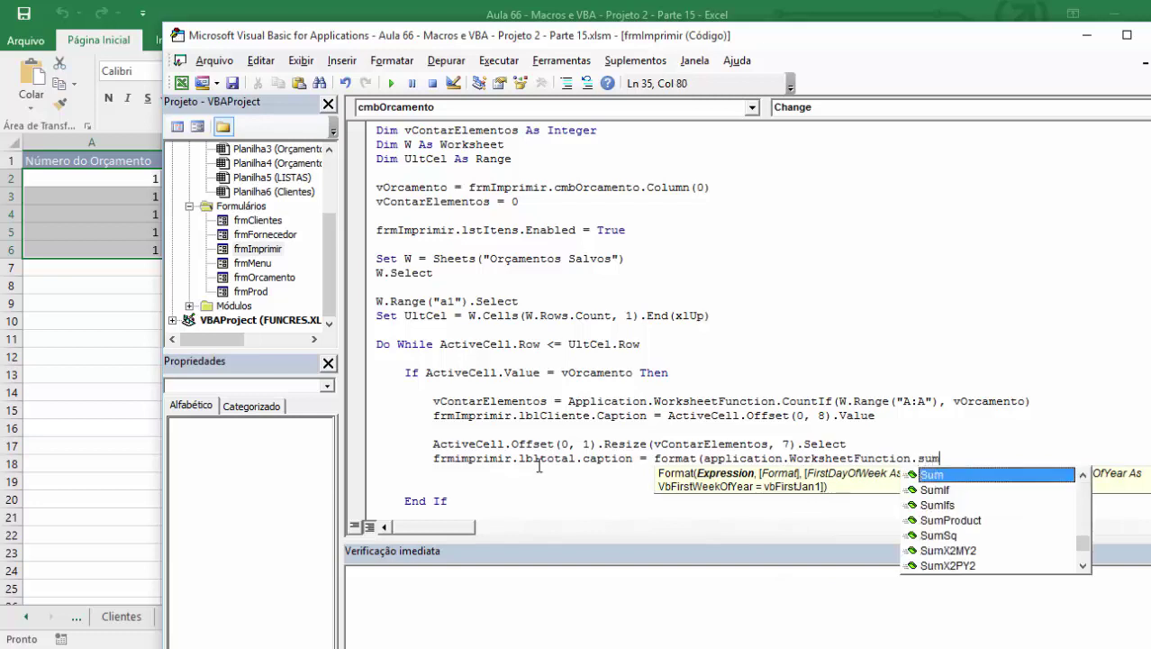
text(()
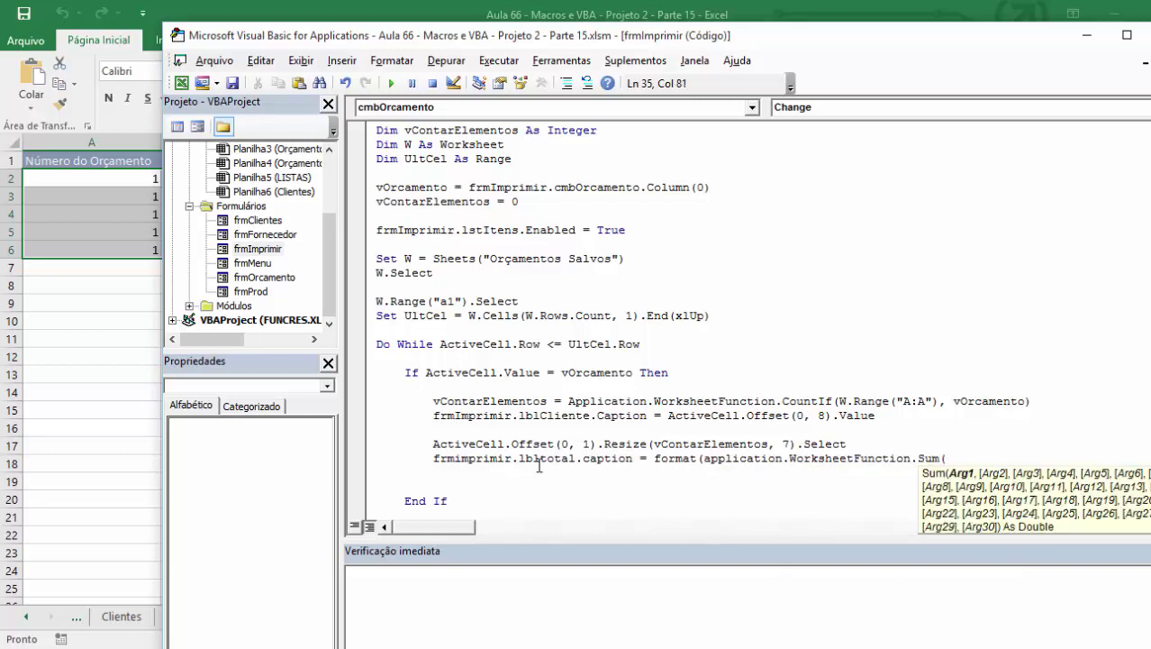
text(active)
text(cell.offs)
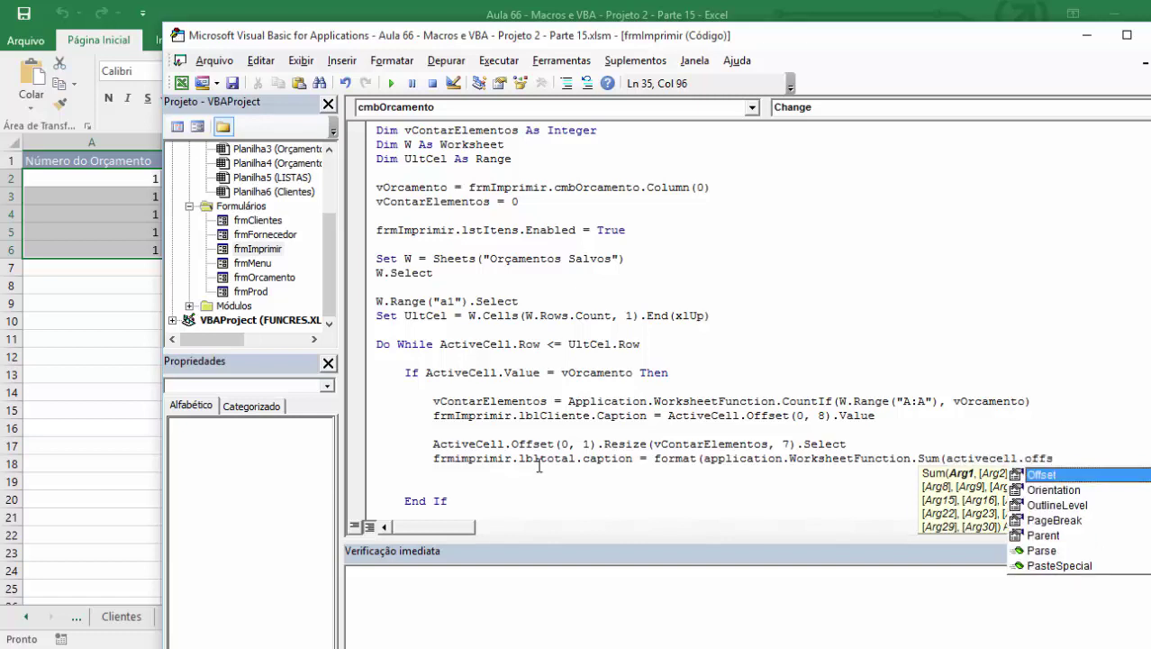
text((0,)
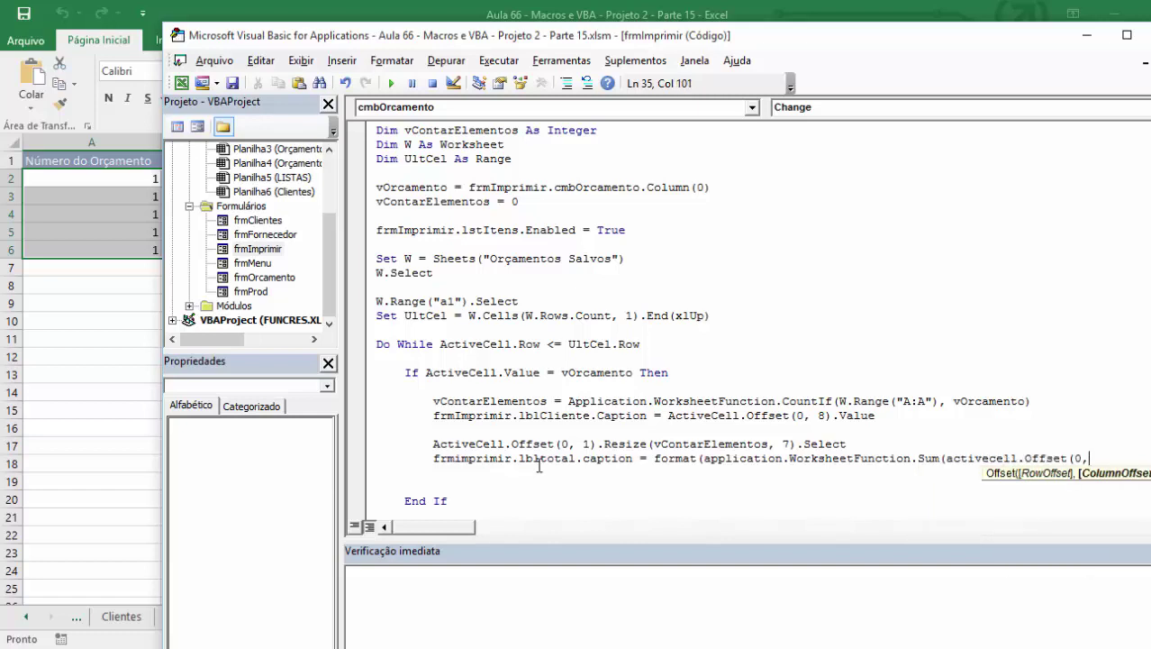
text(6).)
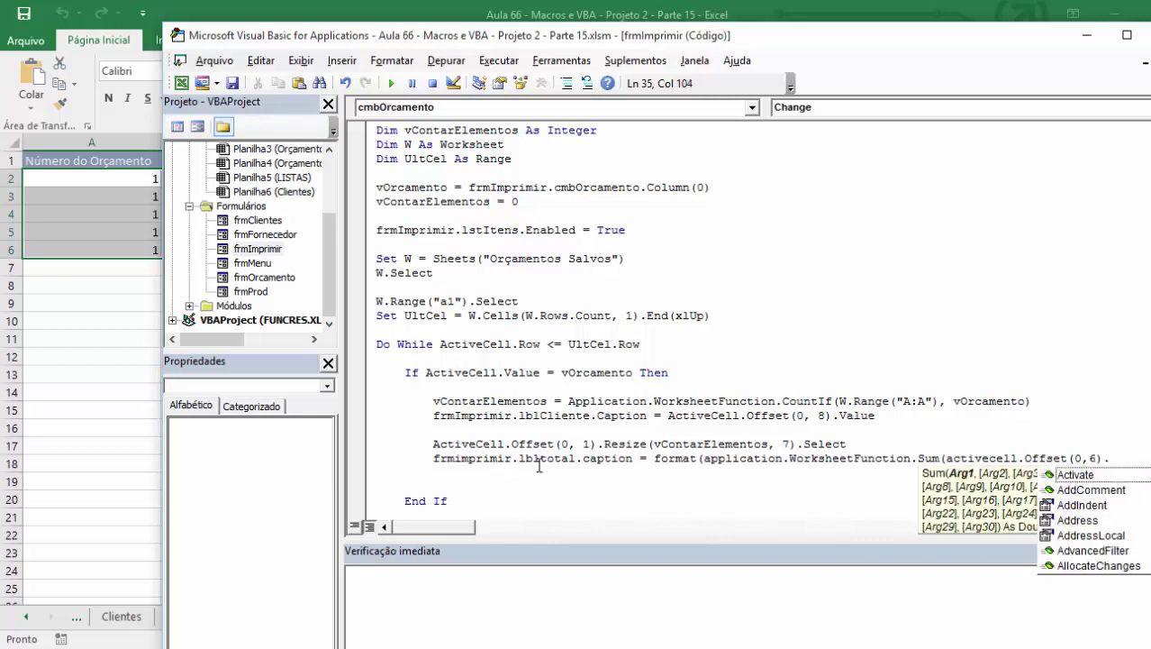
text(resize)
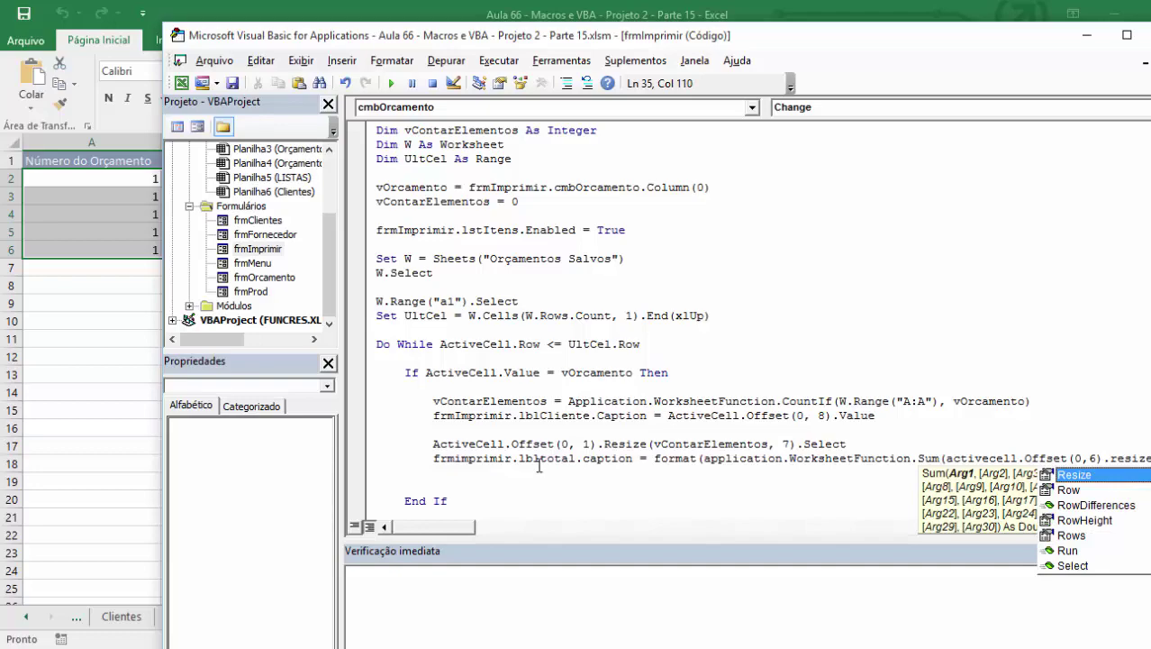
text(()
text(v)
text(contare)
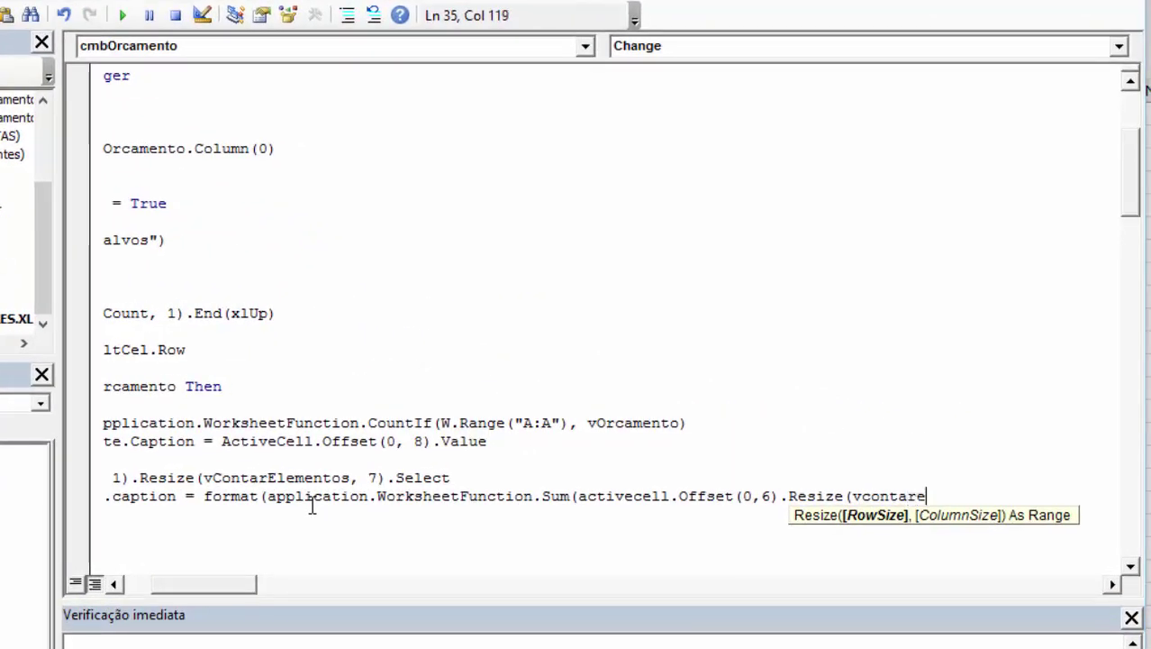
text(lementos,)
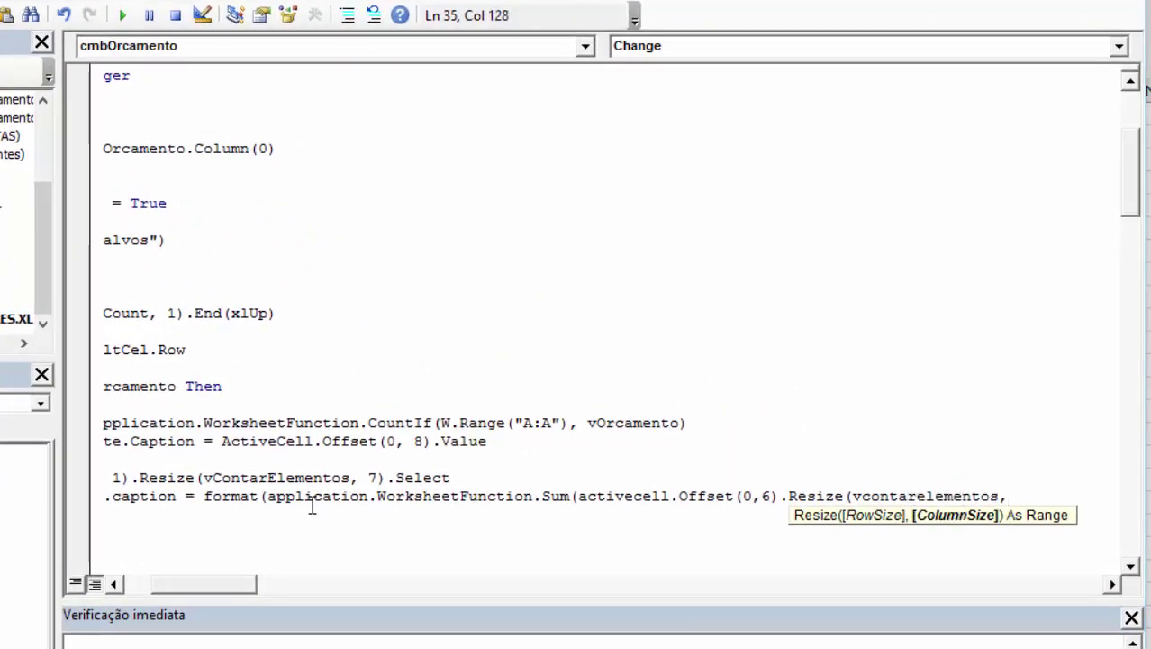
text(7()
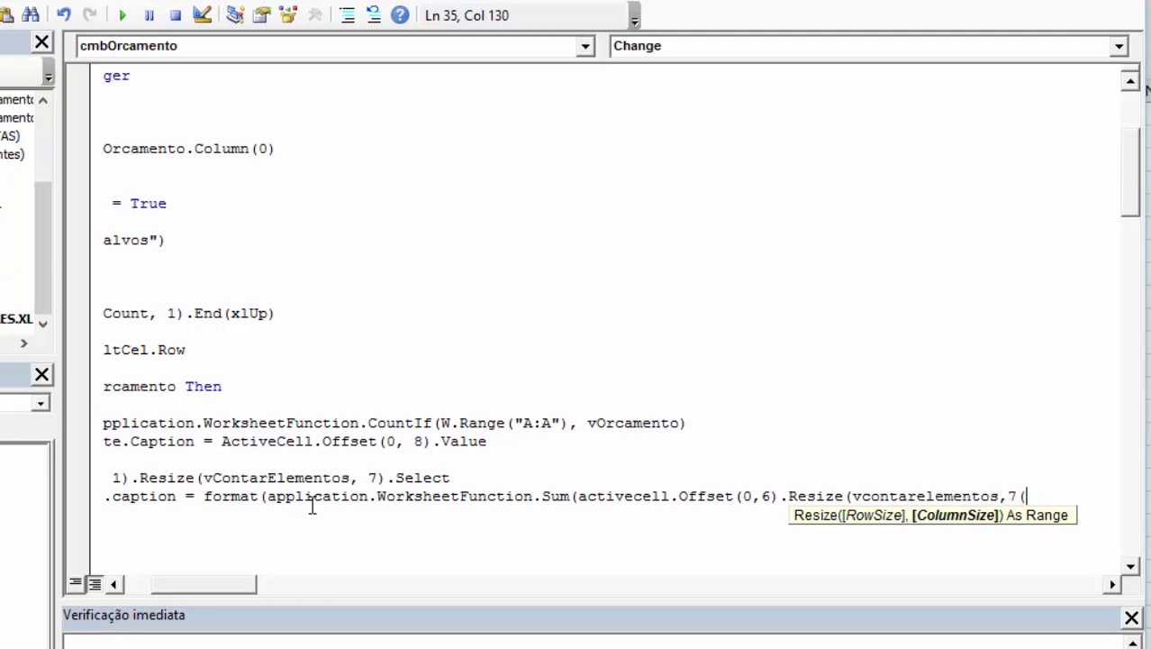
text())
text(,)
key(BackSpace)
key(BackSpace)
key(BackSpace)
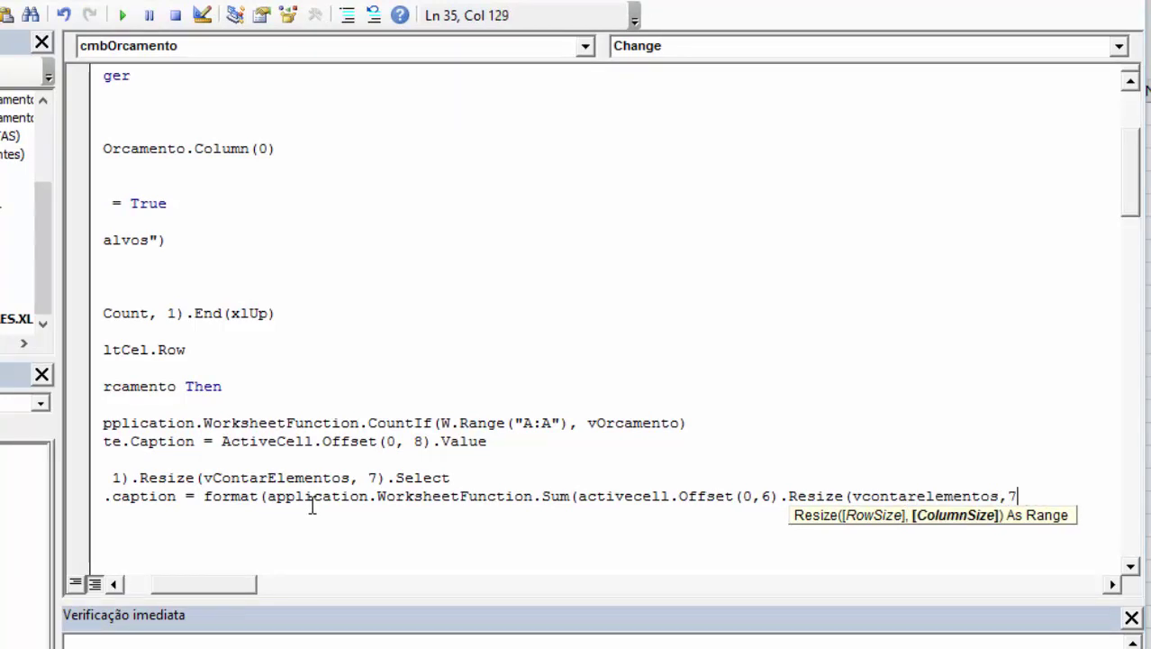
text()),")
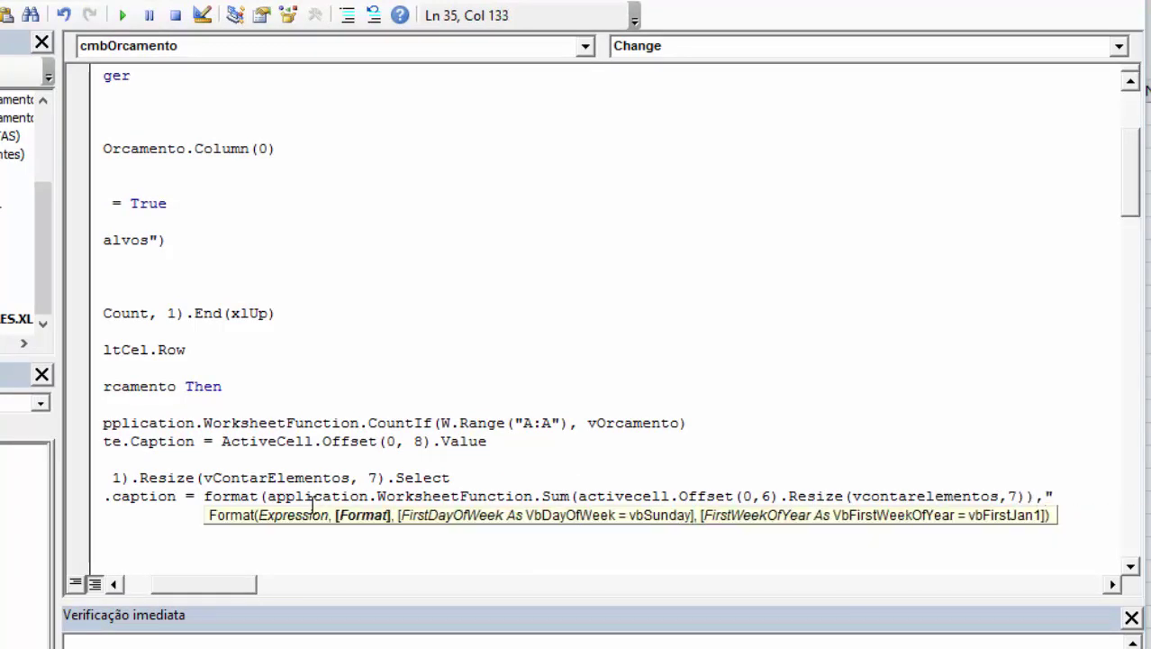
text(R$)
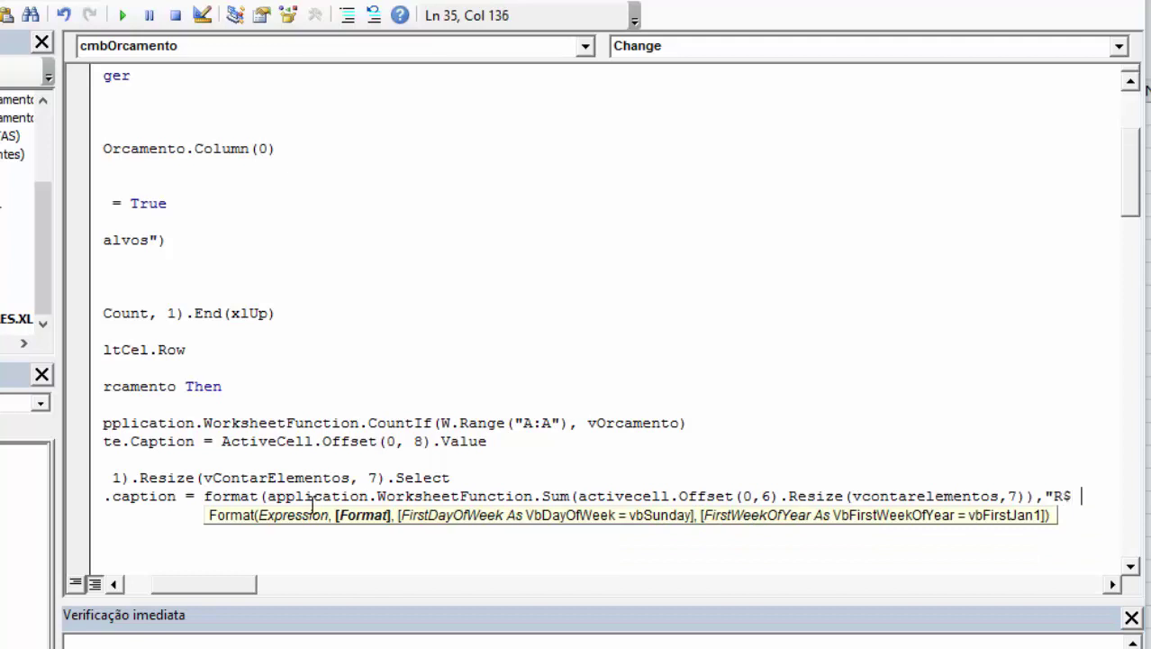
text(#,#)
text(#)
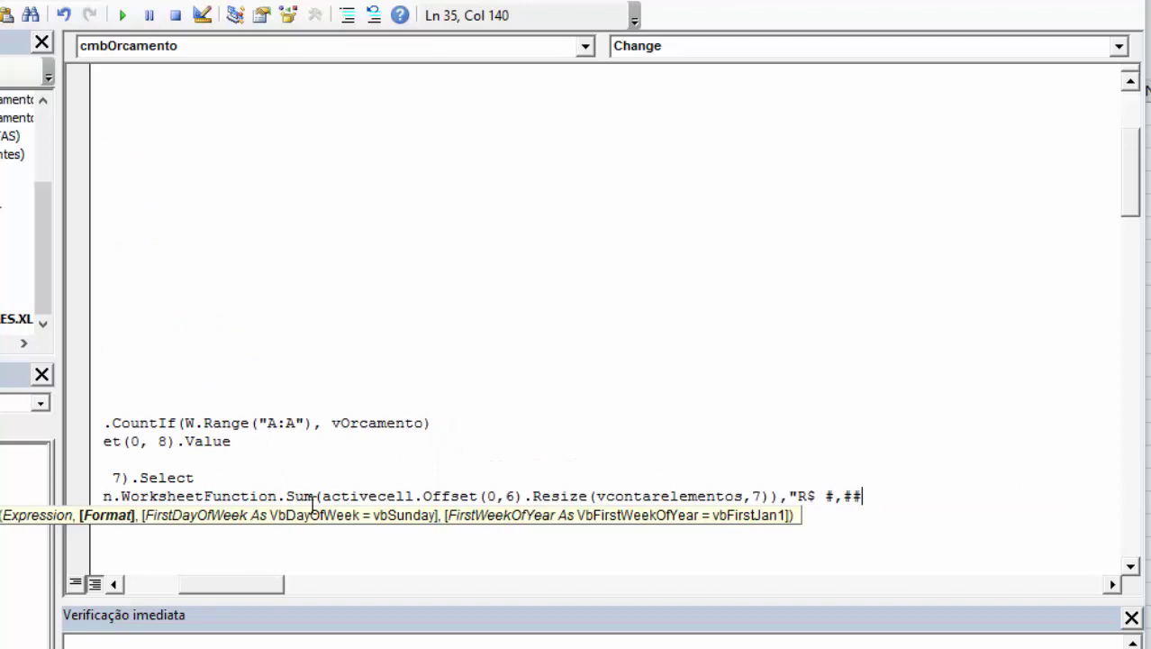
text(.0.)
text(00"))
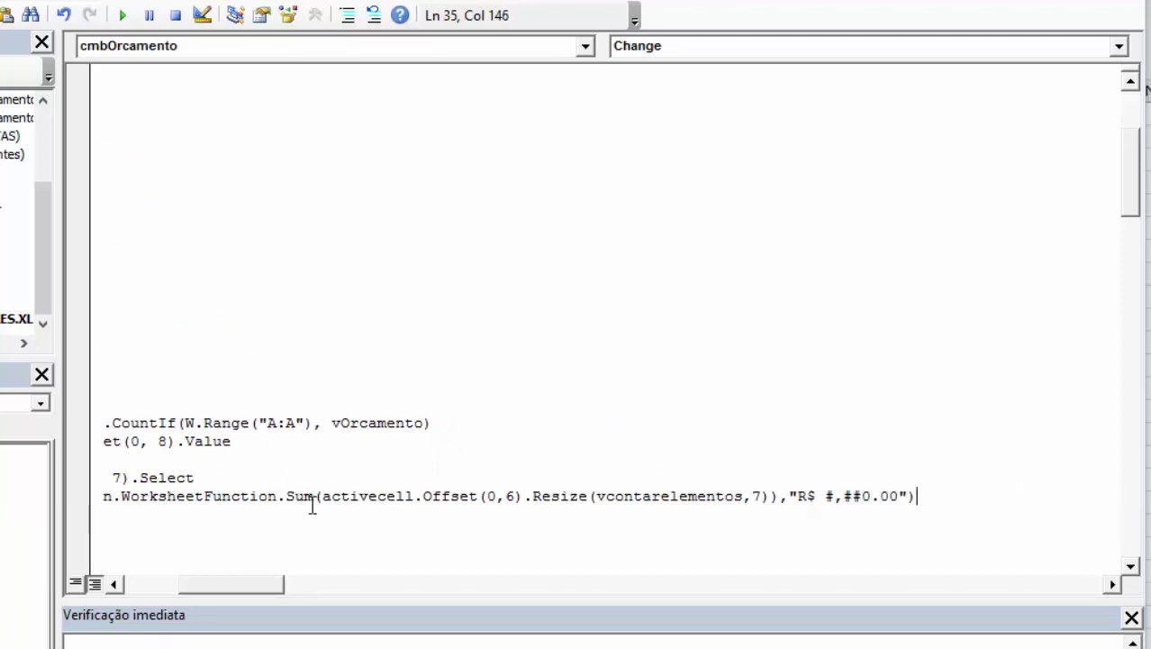
key(Return)
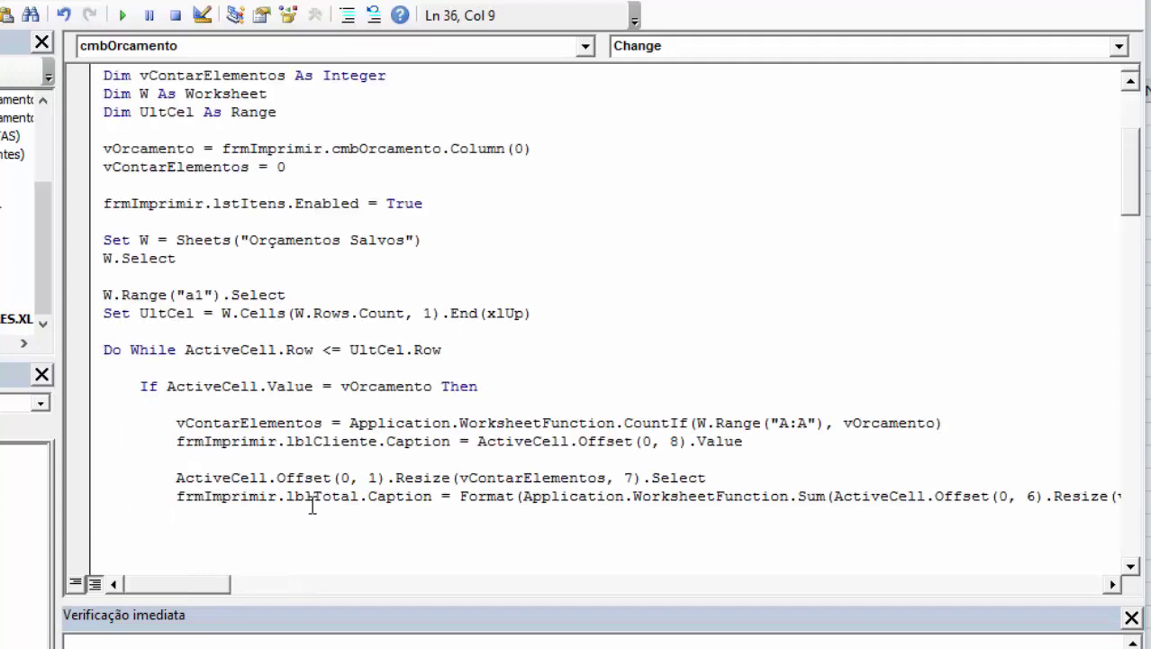
Split the lblTotal statement over three lines with ' _' continuations before Format and .Resize
key(Up)
key(Right)
key(Right)
key(Right)
key(Right)
key(Right)
key(Right)
key(Right)
key(Right)
key(Left)
key(Left)
text(_)
key(Return)
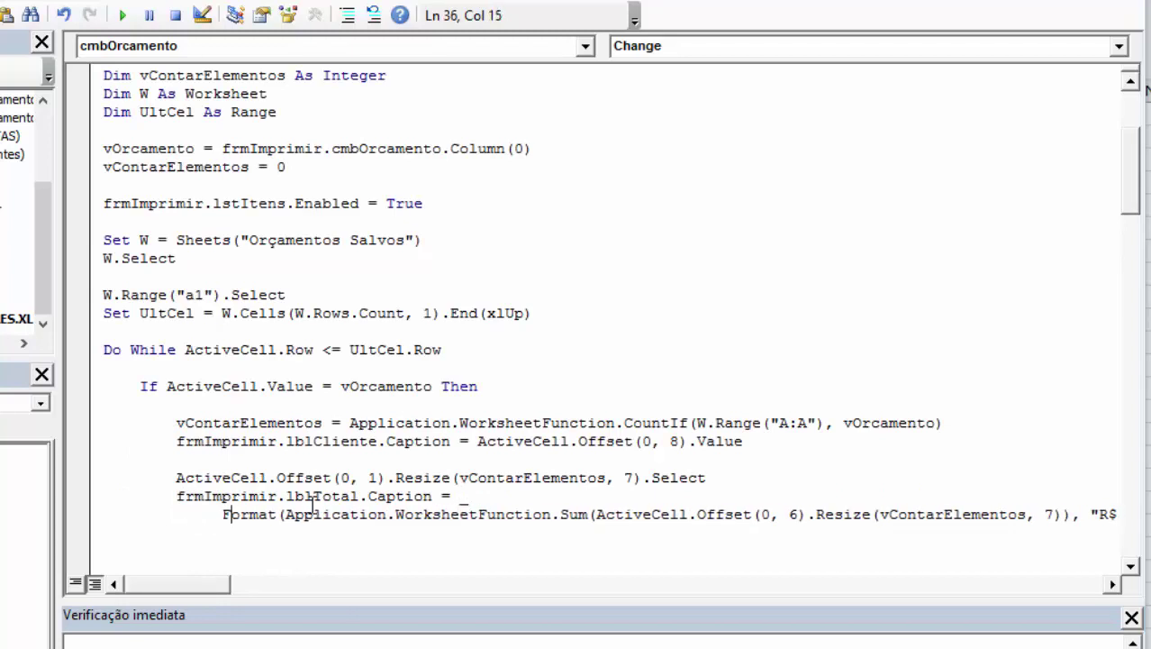
key(Right)
key(Right)
key(Right)
key(Right)
key(Right)
key(Right)
text(_)
key(Return)
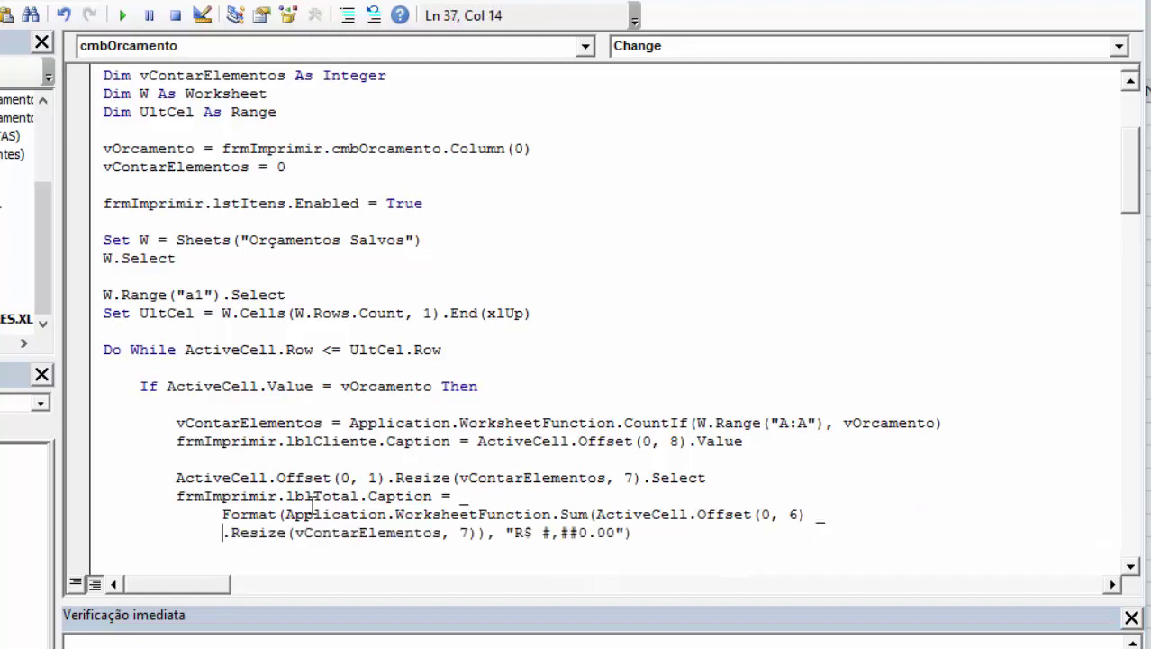
key(Down)
key(Down)
key(Up)
key(Up)
key(Up)
key(Up)
key(Up)
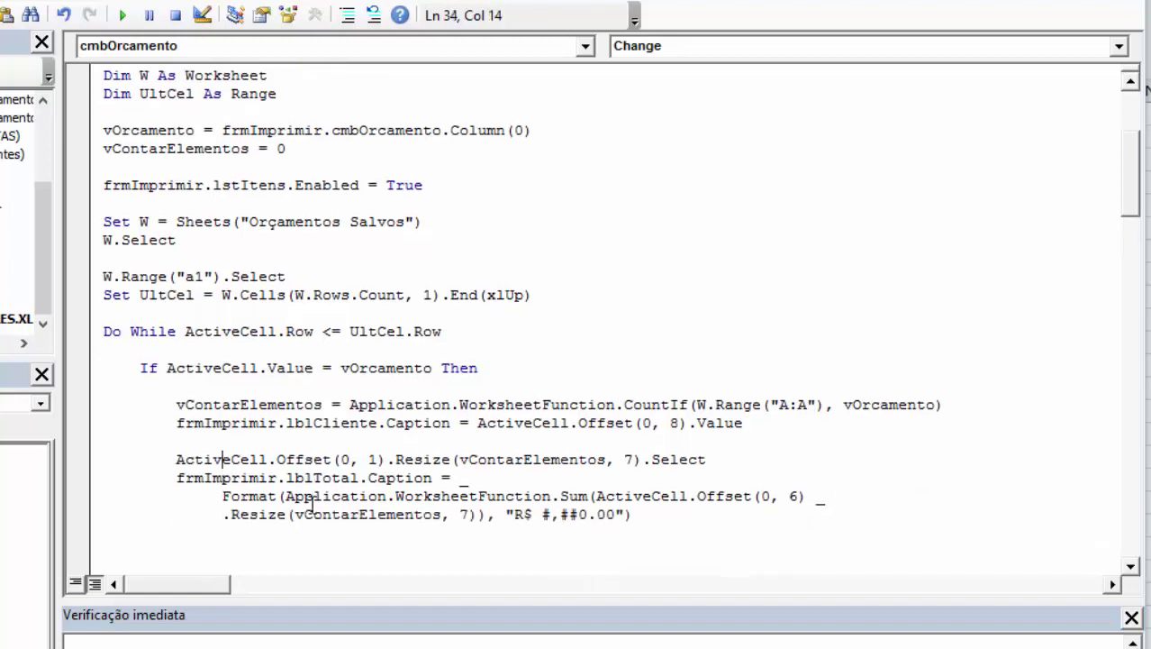
click(225, 479)
double_click(334, 478)
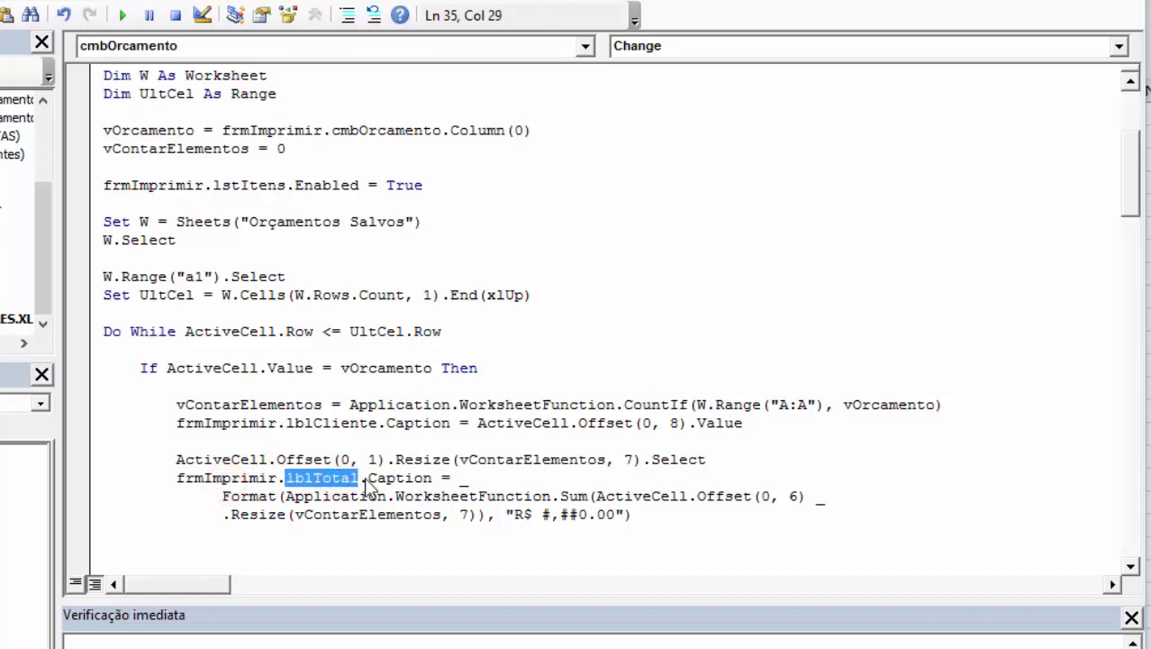
click(421, 478)
double_click(252, 495)
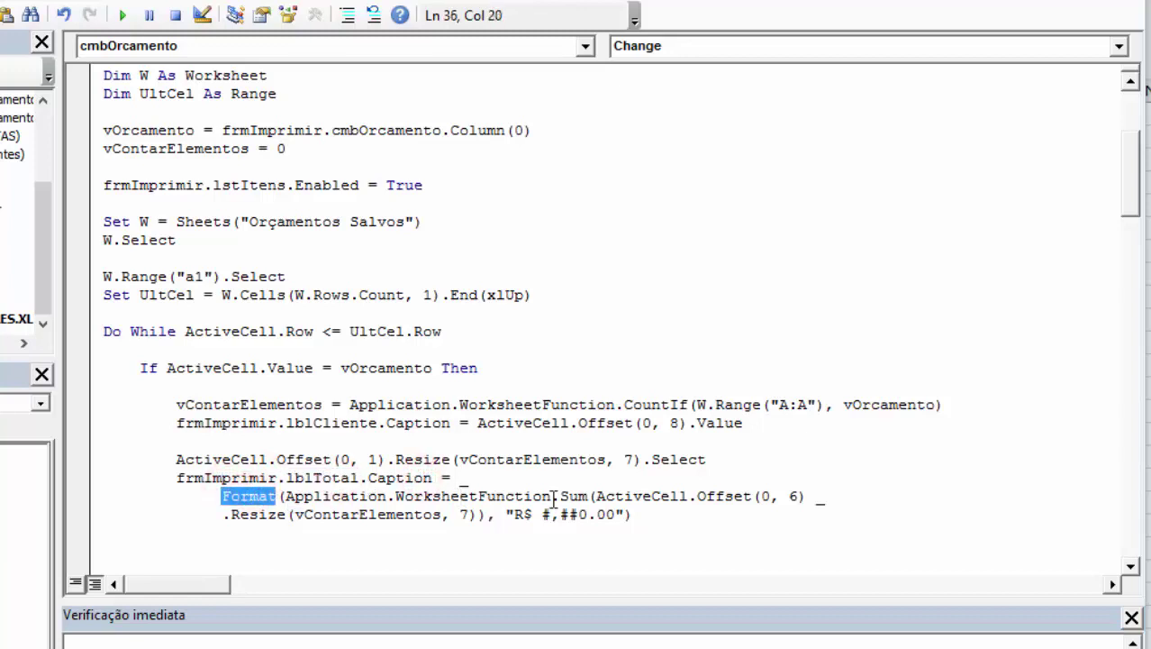
click(505, 515)
mouse_move(505, 515)
mouse_down()
mouse_move(624, 515)
mouse_move(312, 495)
mouse_up()
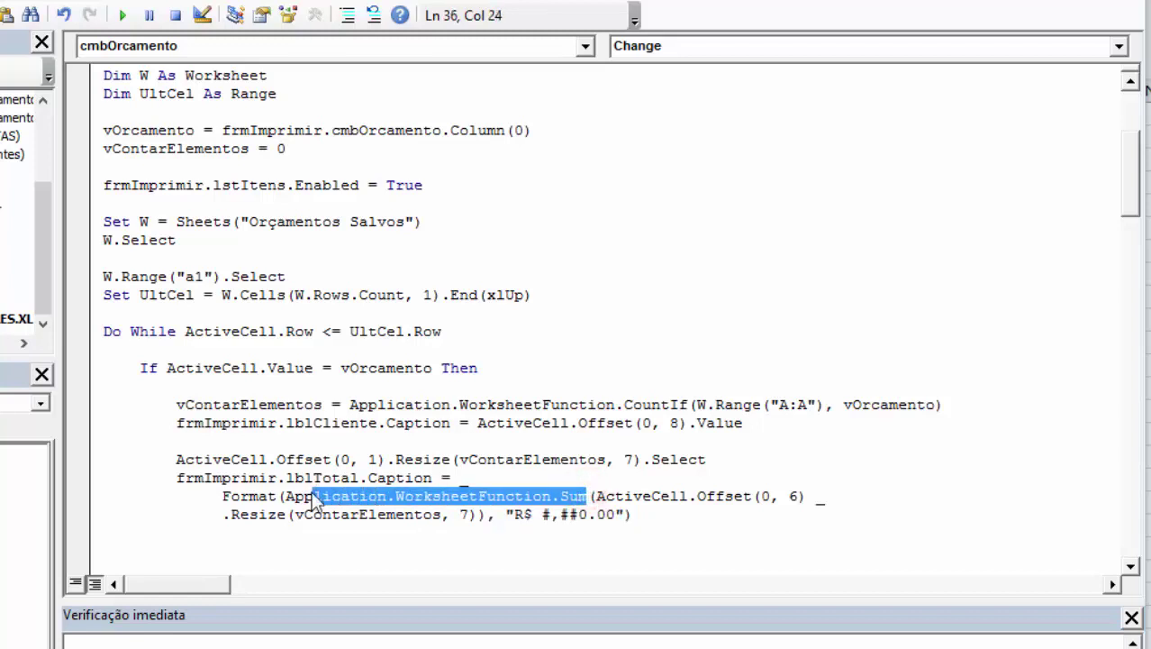
double_click(532, 495)
double_click(599, 495)
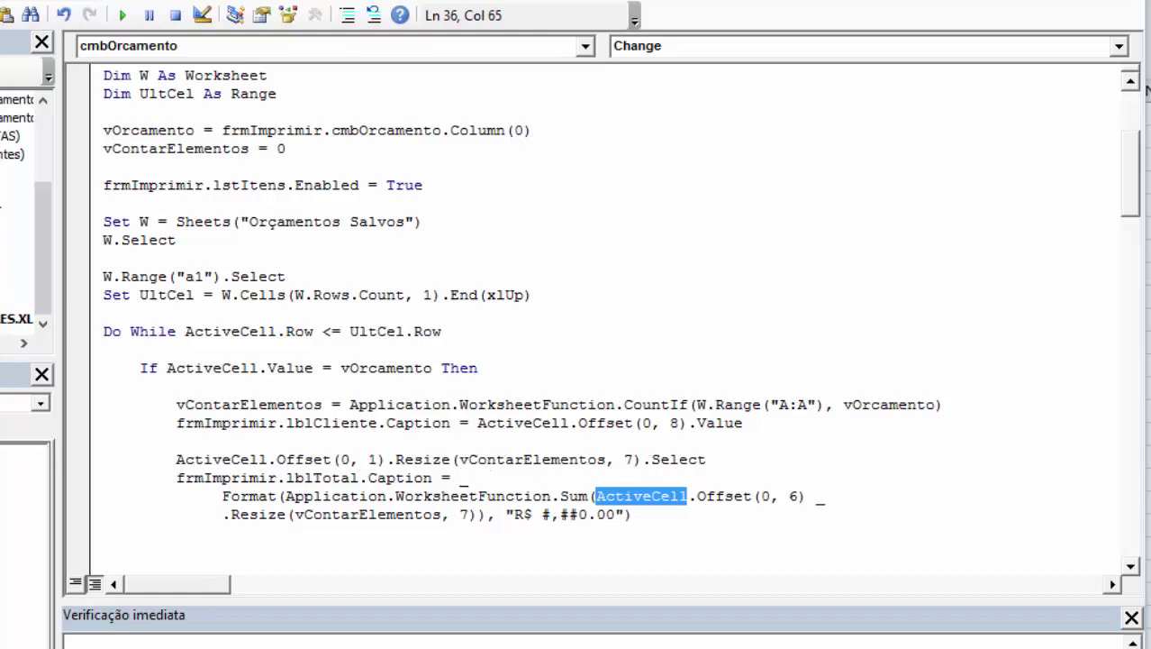
click(648, 496)
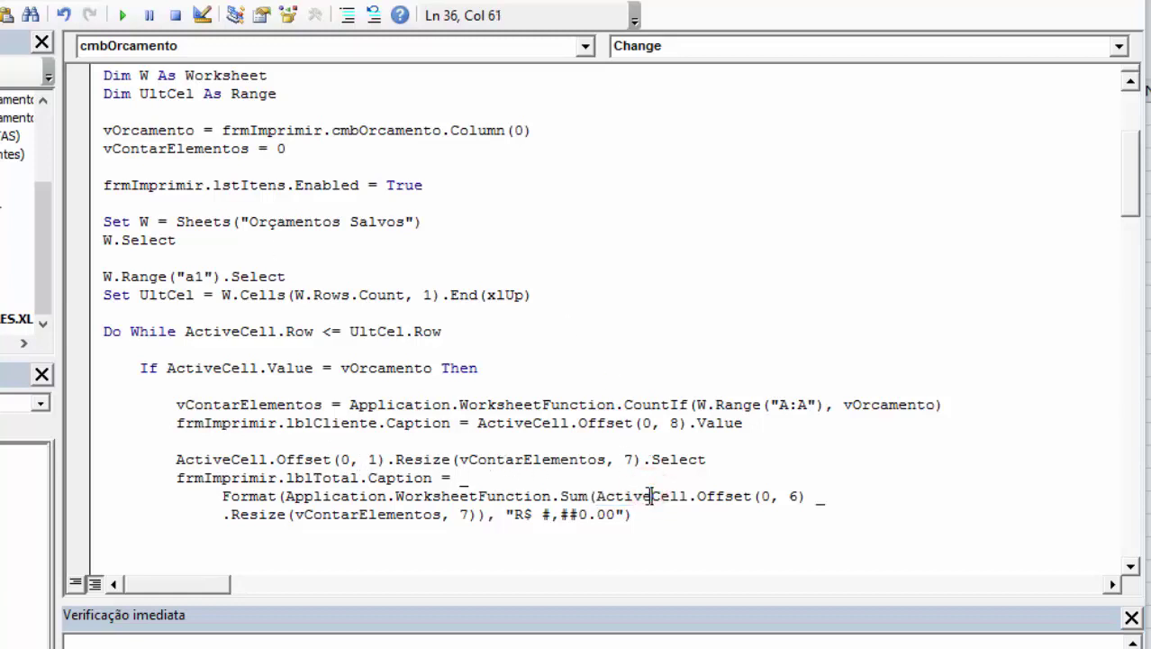
drag(721, 495, 800, 495)
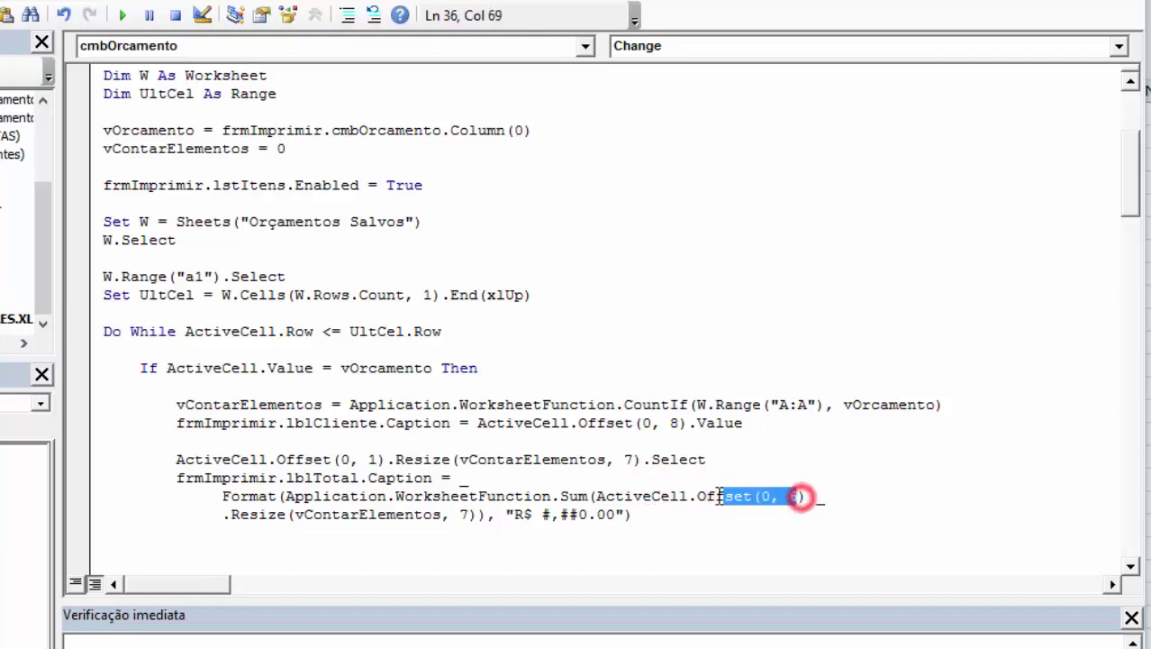
click(642, 496)
click(777, 495)
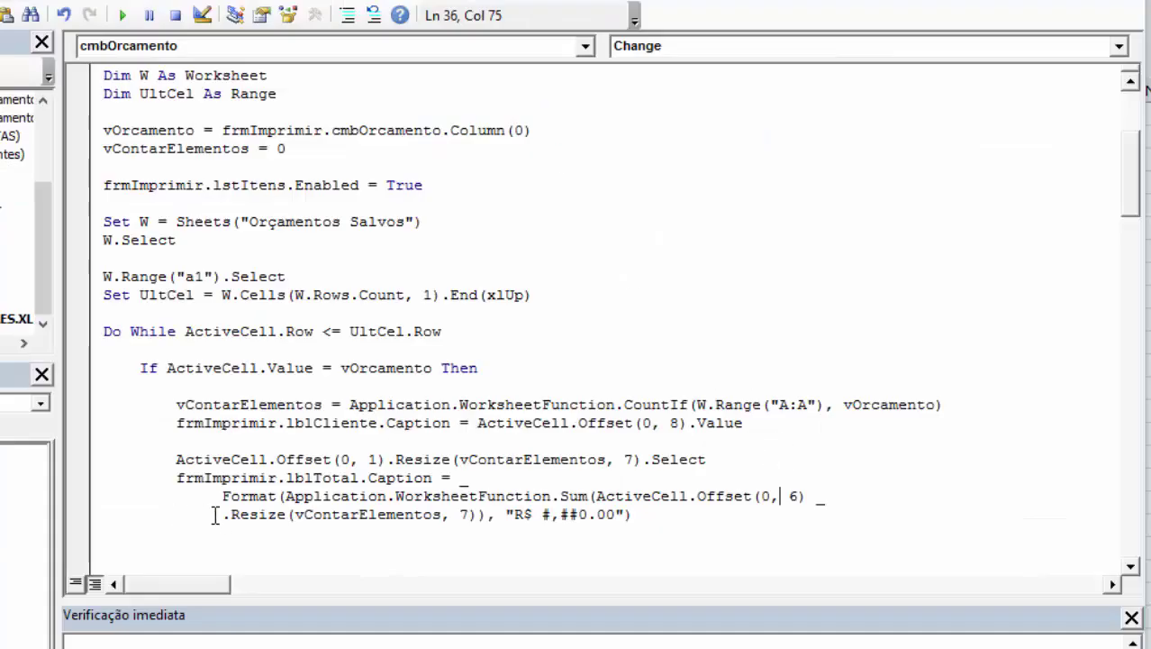
click(339, 513)
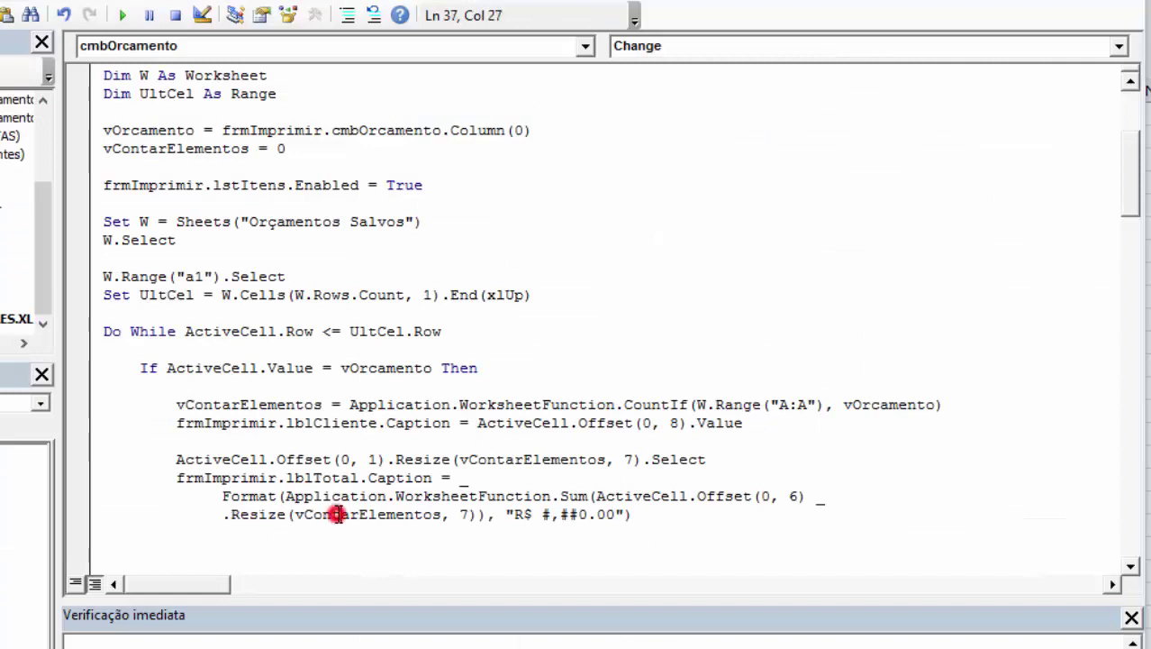
click(473, 514)
click(232, 538)
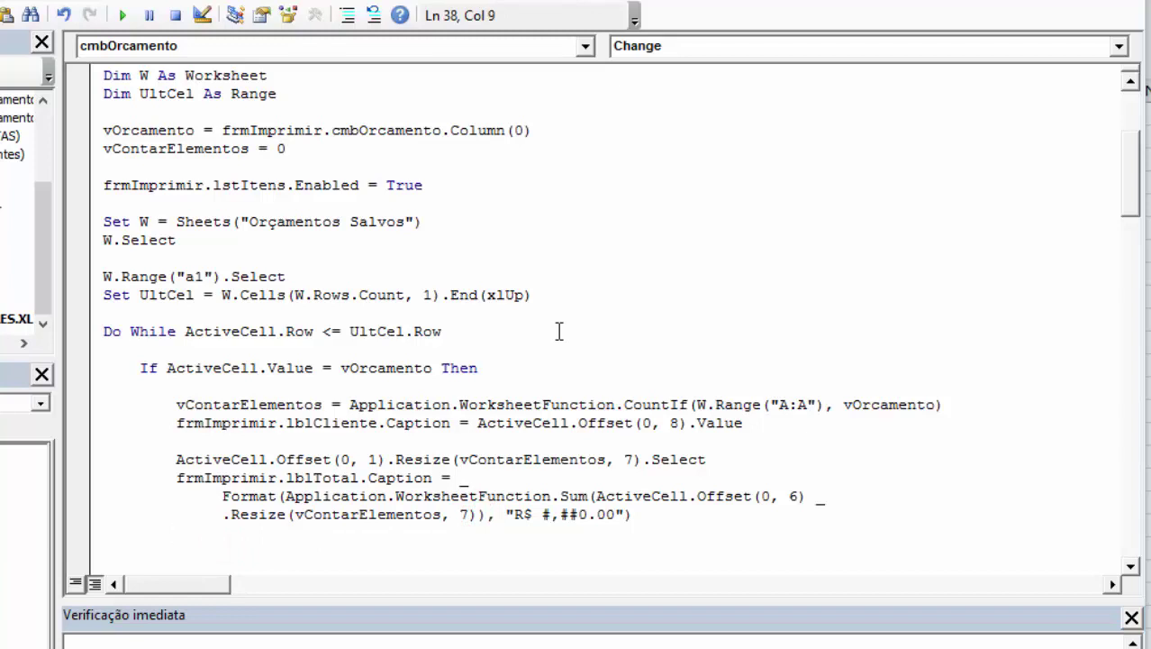
Add a new frmImprimir.lblItens.Caption line, correcting the misspelled Caption property
key(Return)
text(frmimprimir)
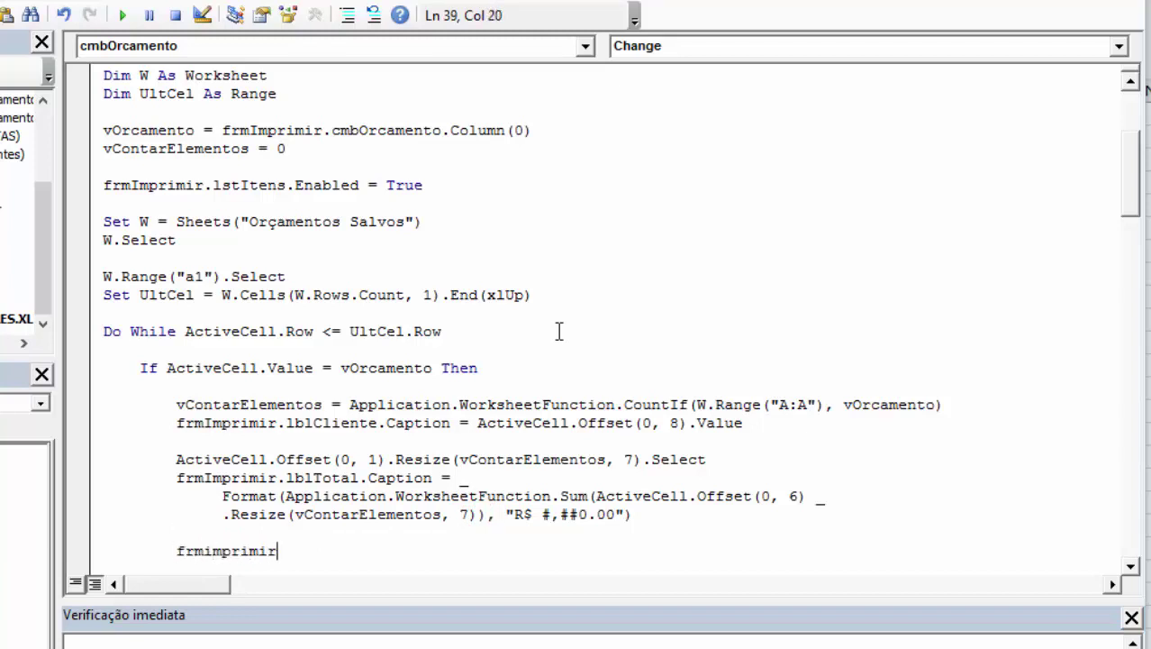
text(.lbl)
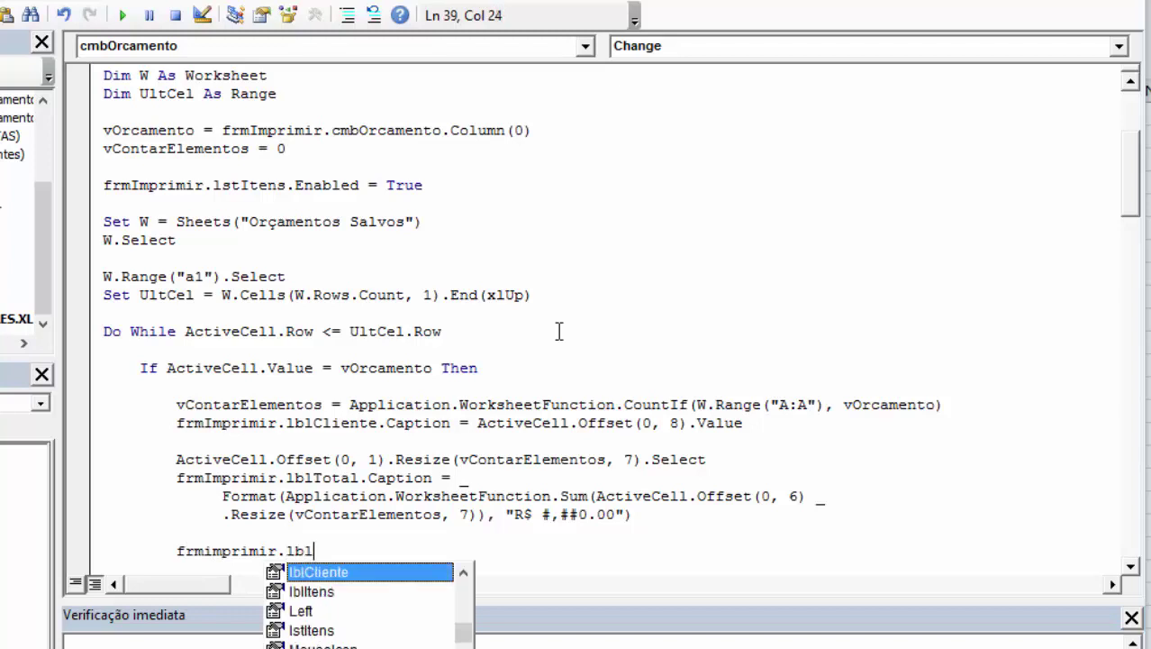
text(Itens.cation)
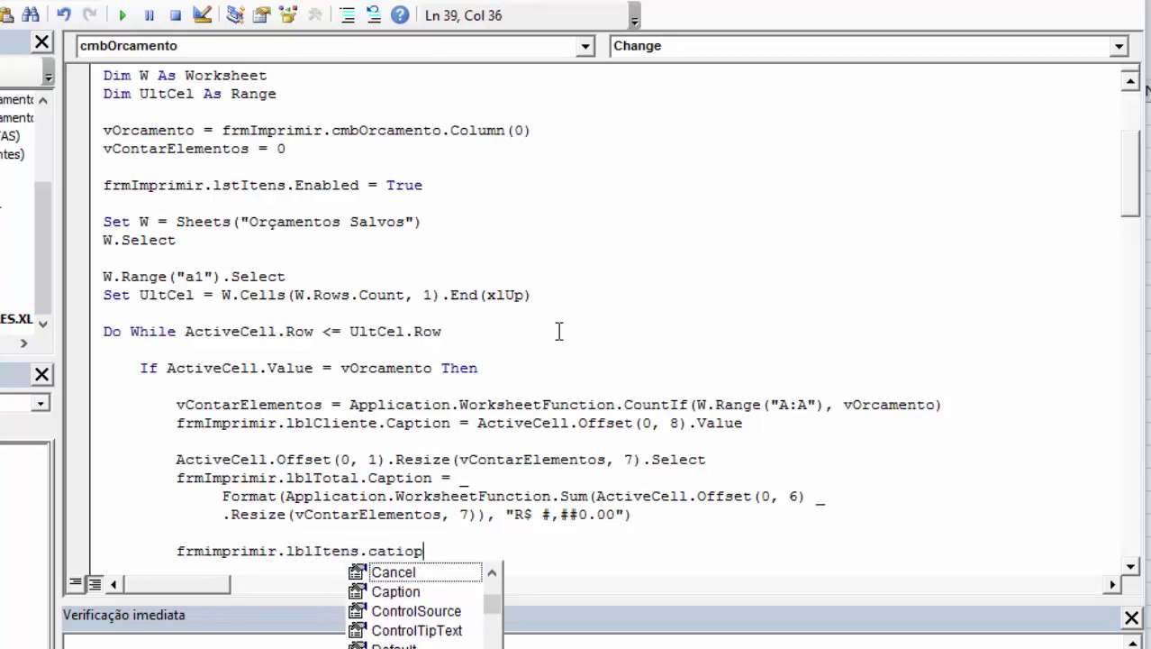
key(BackSpace)
key(BackSpace)
key(BackSpace)
key(BackSpace)
text(ptino)
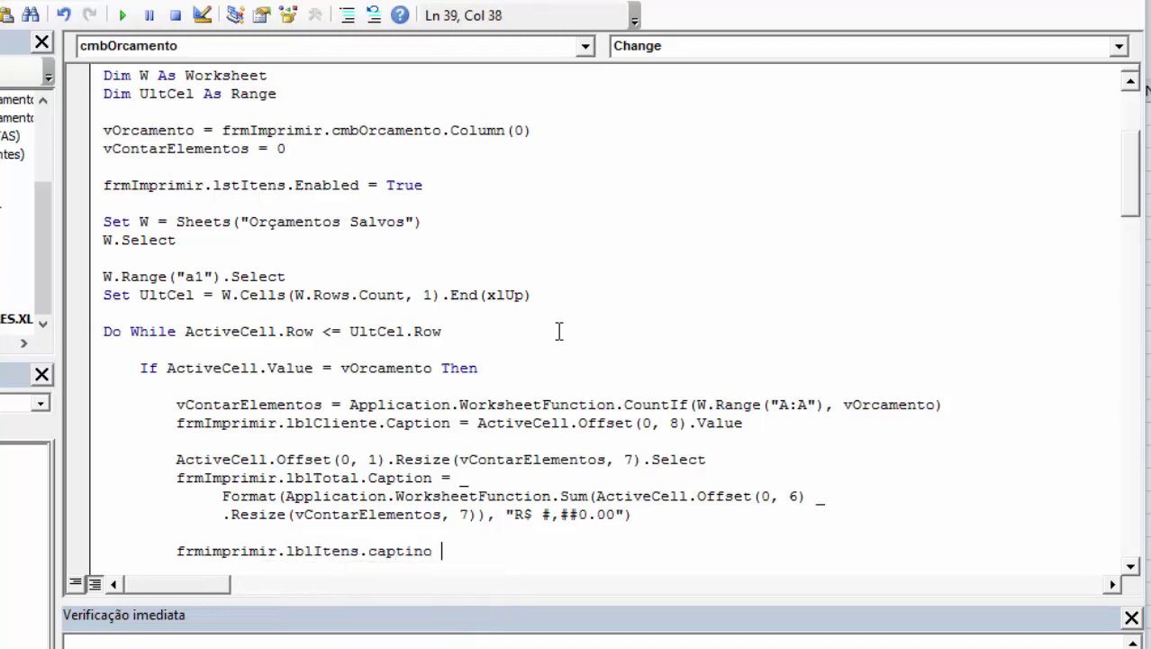
key(BackSpace)
key(BackSpace)
key(BackSpace)
text(on)
click(449, 408)
Highlight lblCliente, lblItens, frmImprimir and Caption in turn to explain the statement's parts
double_click(322, 423)
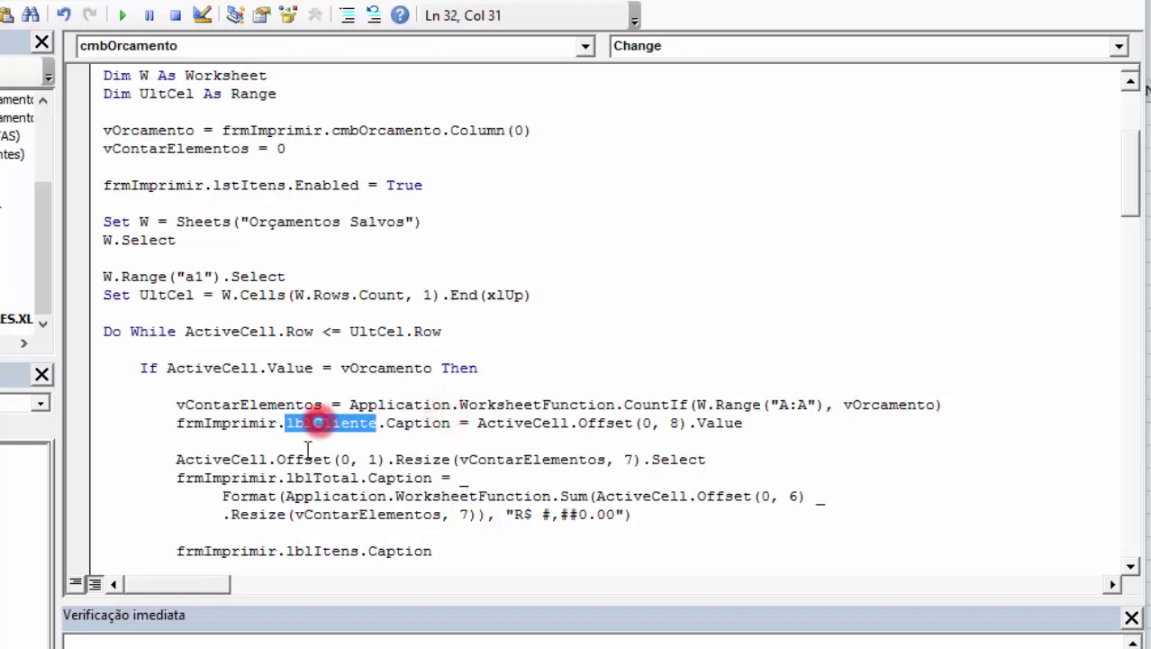
click(260, 438)
double_click(306, 422)
scroll(327, 482, down, 1)
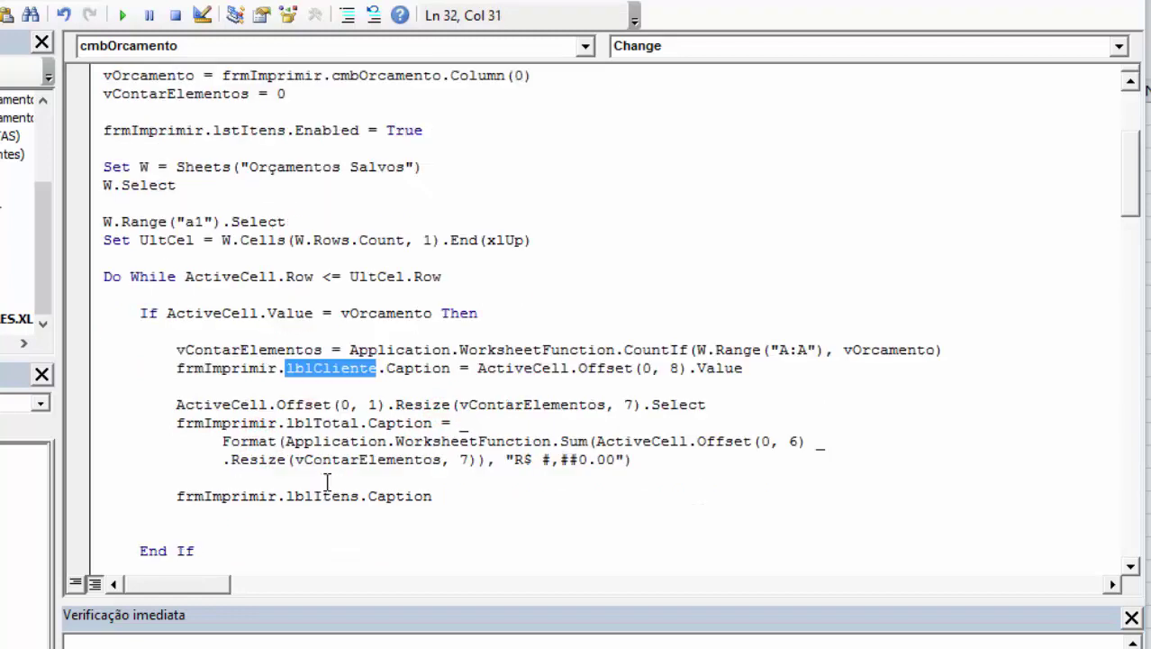
click(454, 495)
double_click(331, 496)
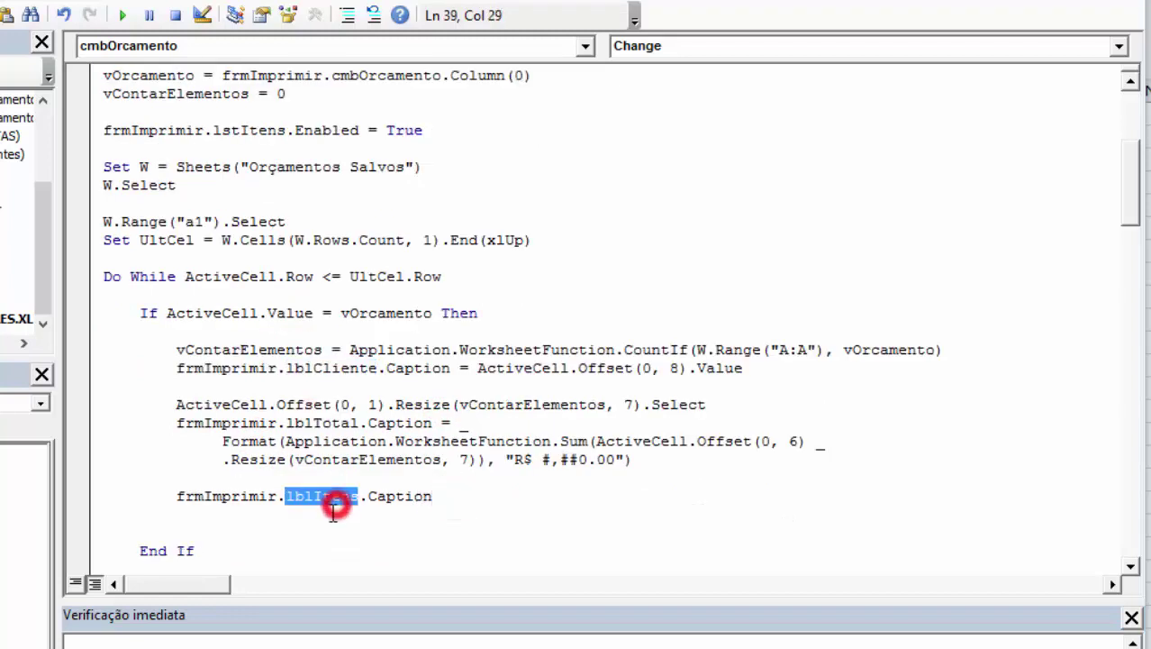
click(461, 496)
double_click(206, 497)
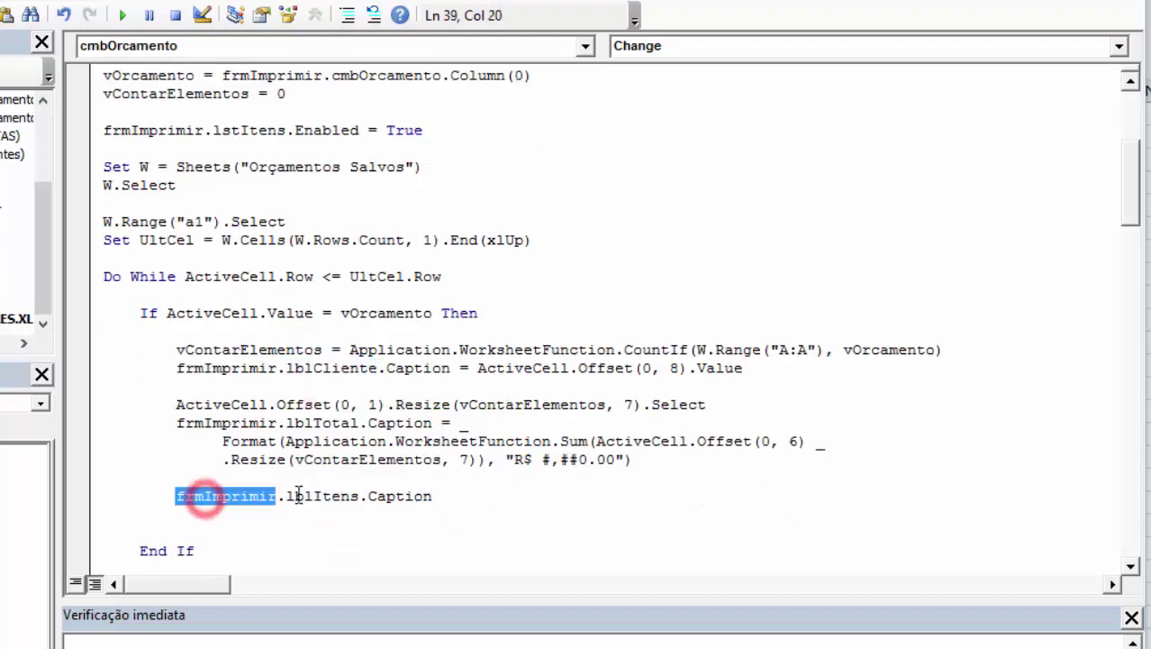
click(320, 485)
double_click(365, 497)
click(439, 496)
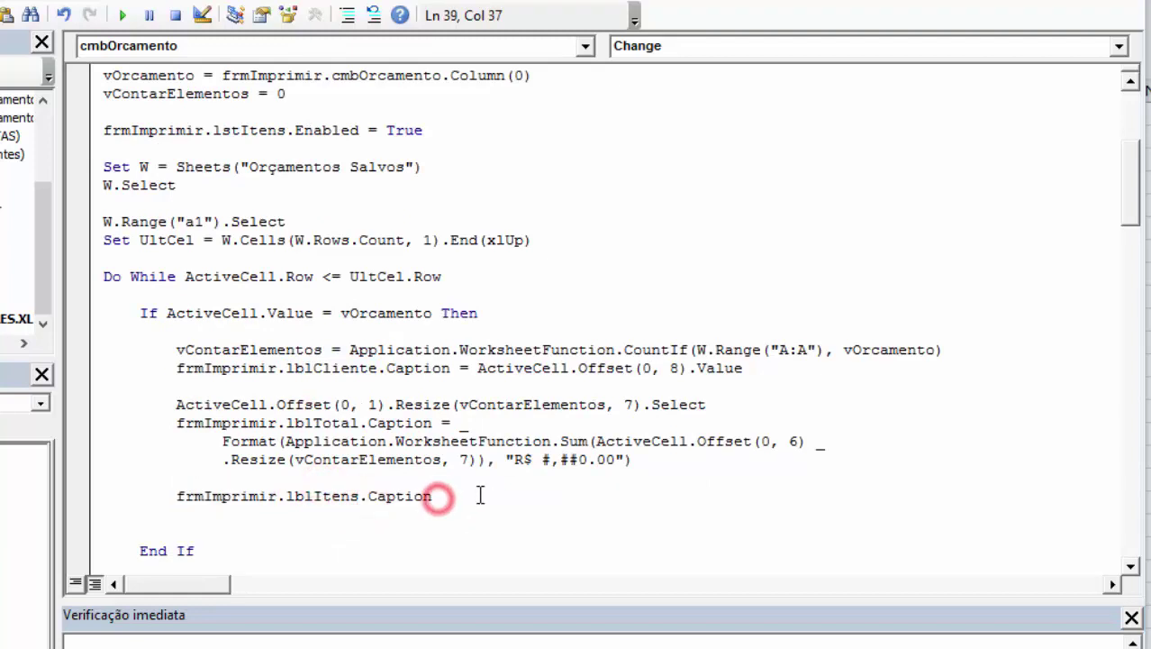
Continue lblItens.Caption = WorksheetFunction.CountA(ActiveCell.Offset(0, 7).Resize(vContarElementos, 7)), then add a blank line
text( = _)
key(Return)
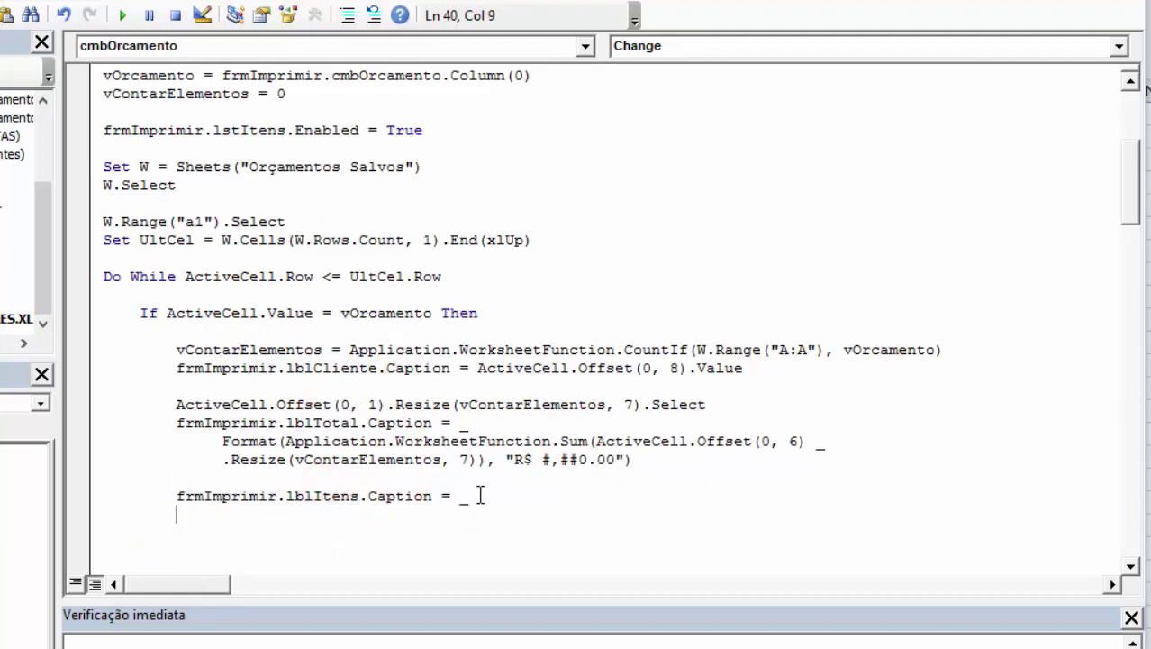
text(for)
key(BackSpace)
key(BackSpace)
key(BackSpace)
text(application.work)
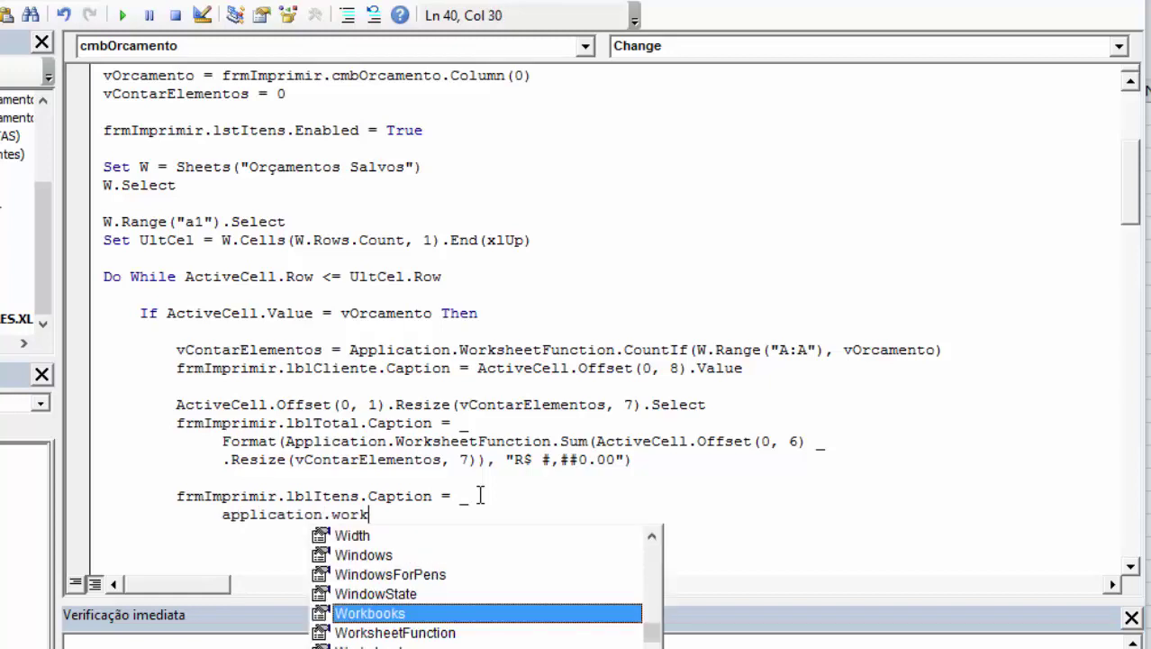
text(s)
key(Tab)
text(.)
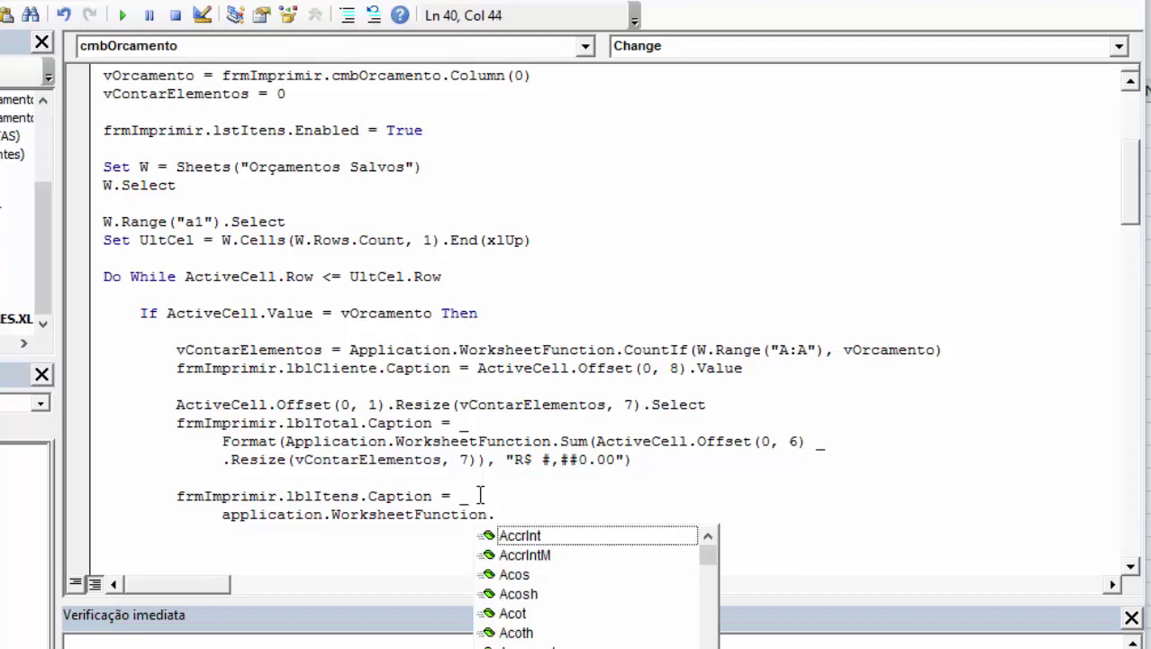
text(counta()
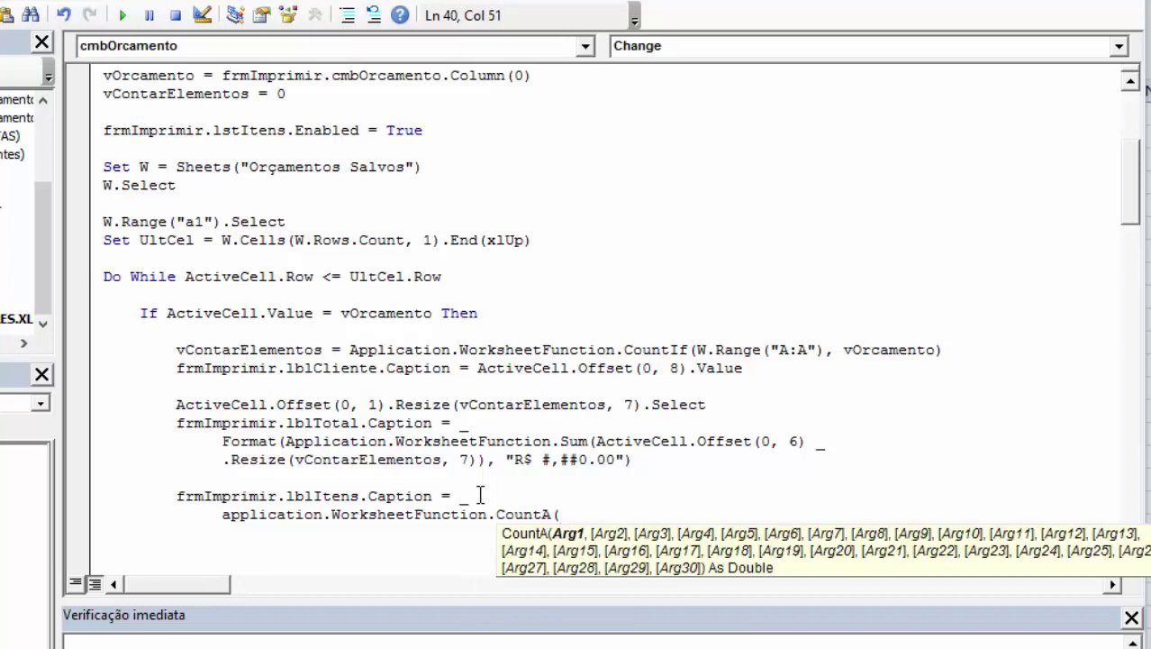
text(activec)
text(ell.of)
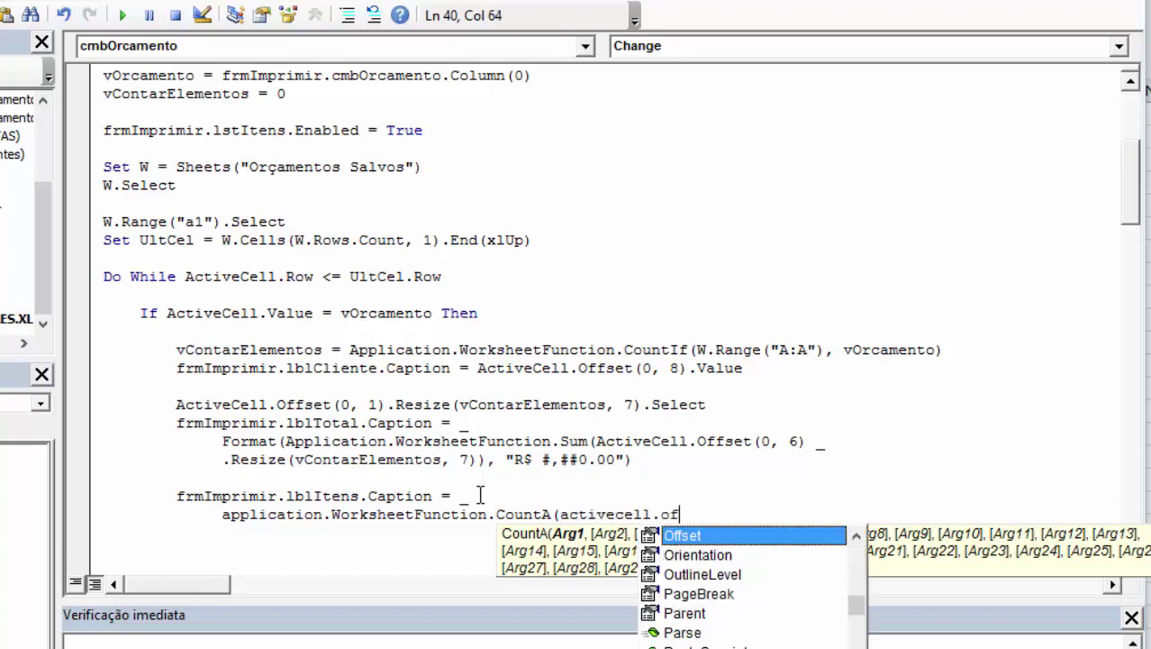
text((0-1,)
key(BackSpace)
key(BackSpace)
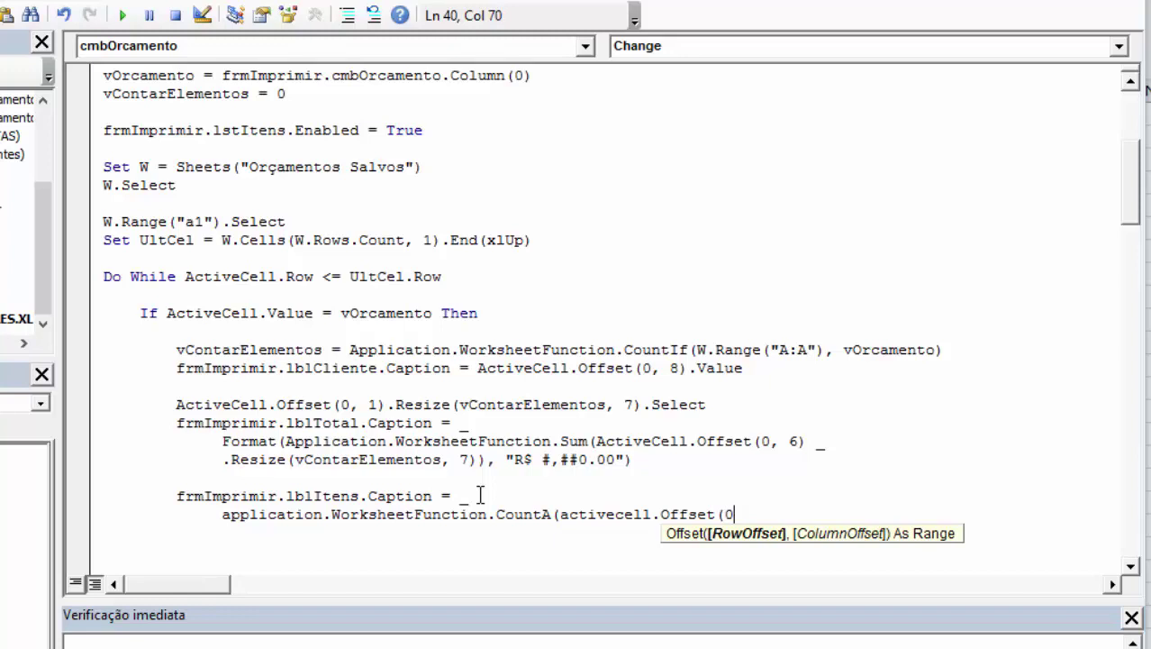
text(,7))
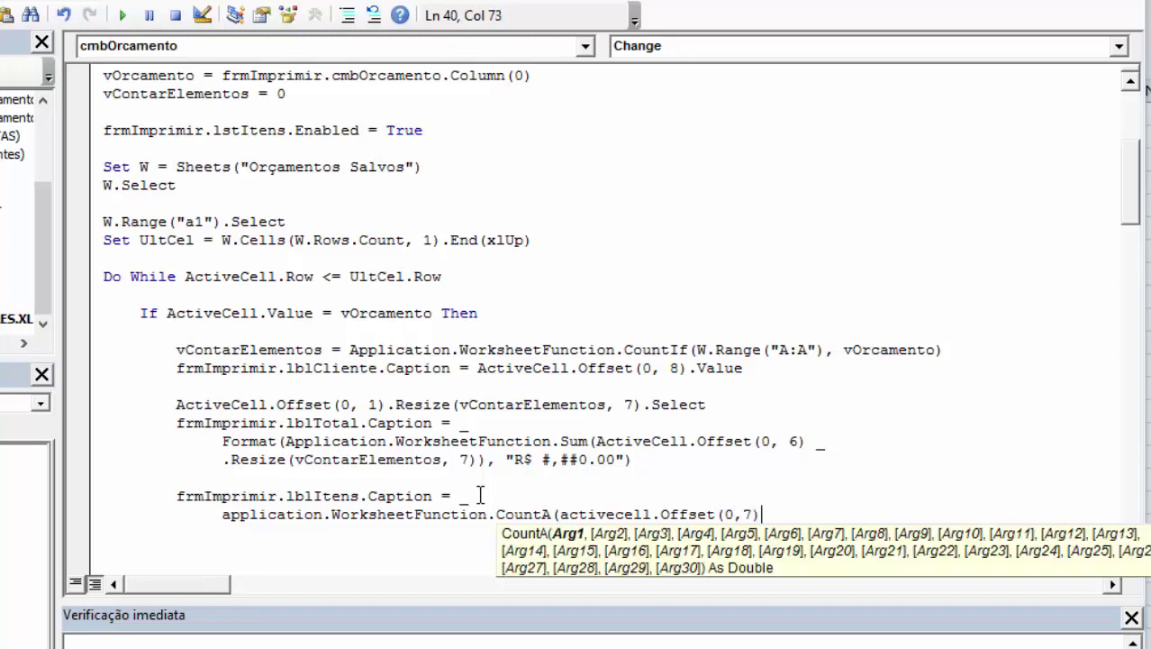
text(.resize)
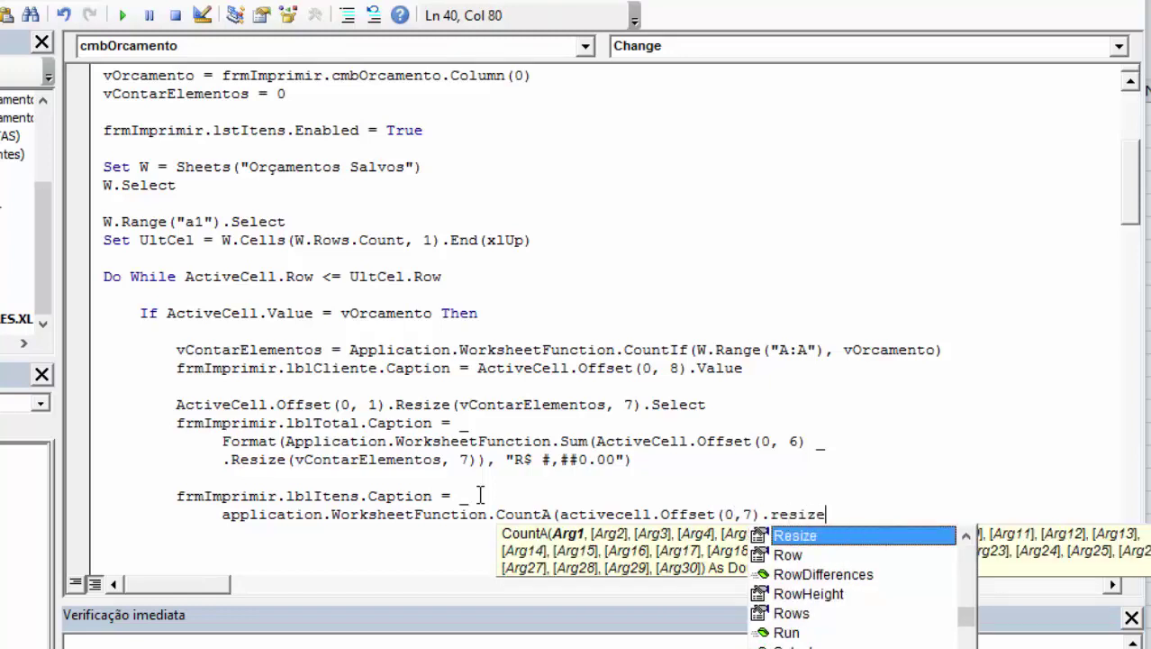
text((vcontar)
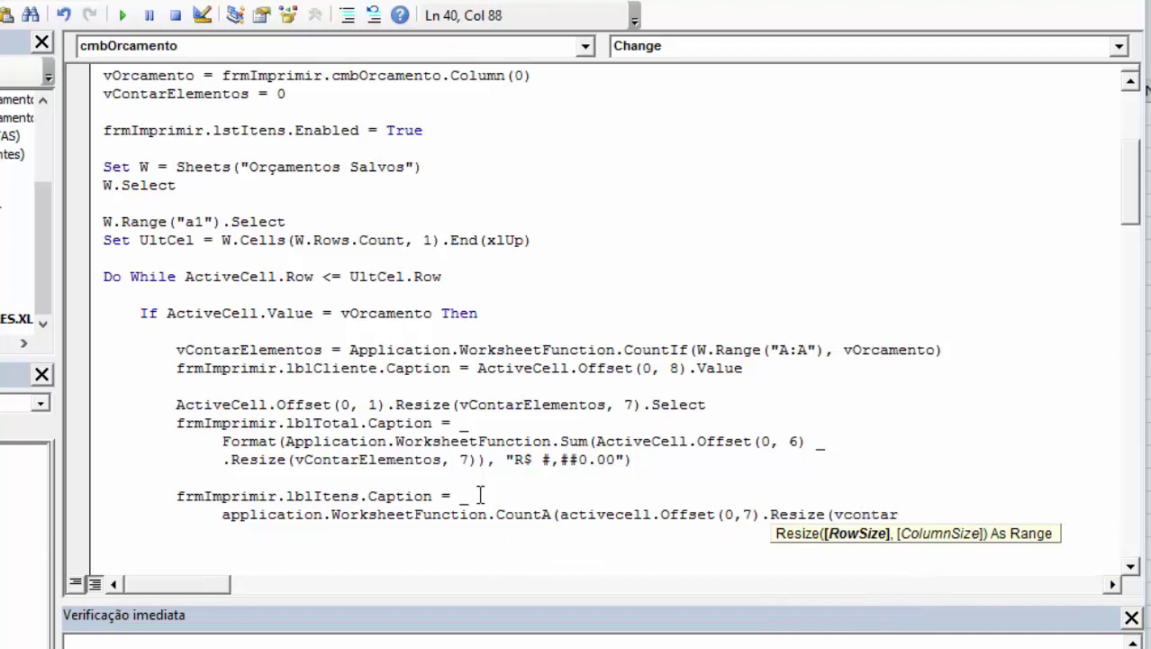
text(elementos,)
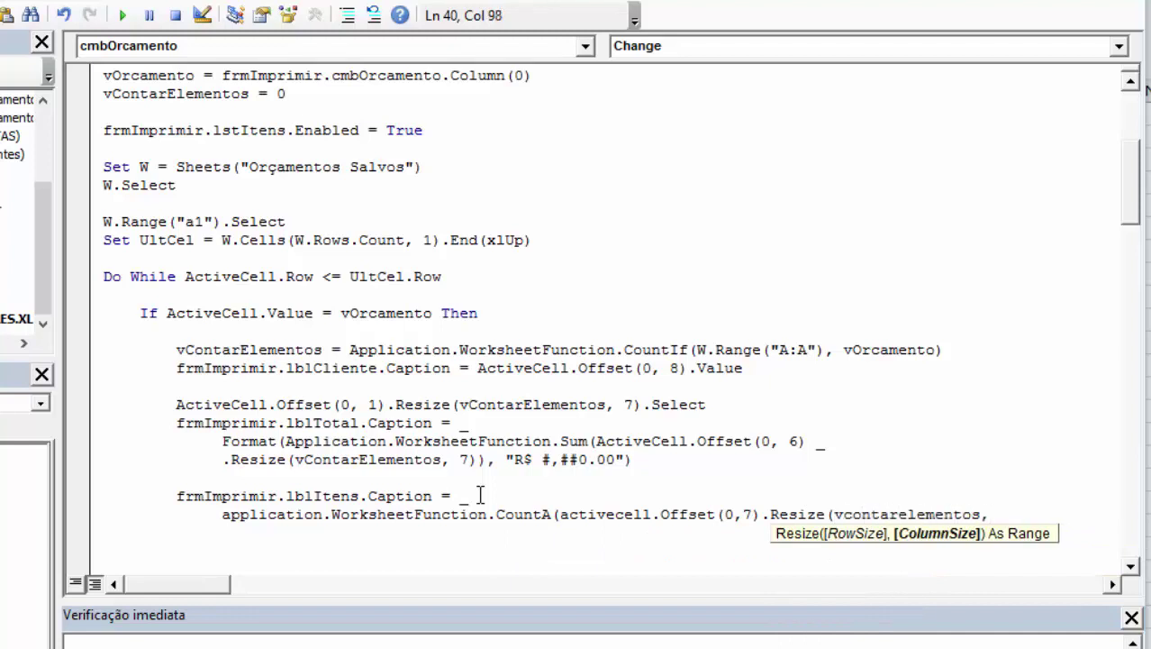
text()))
key(Return)
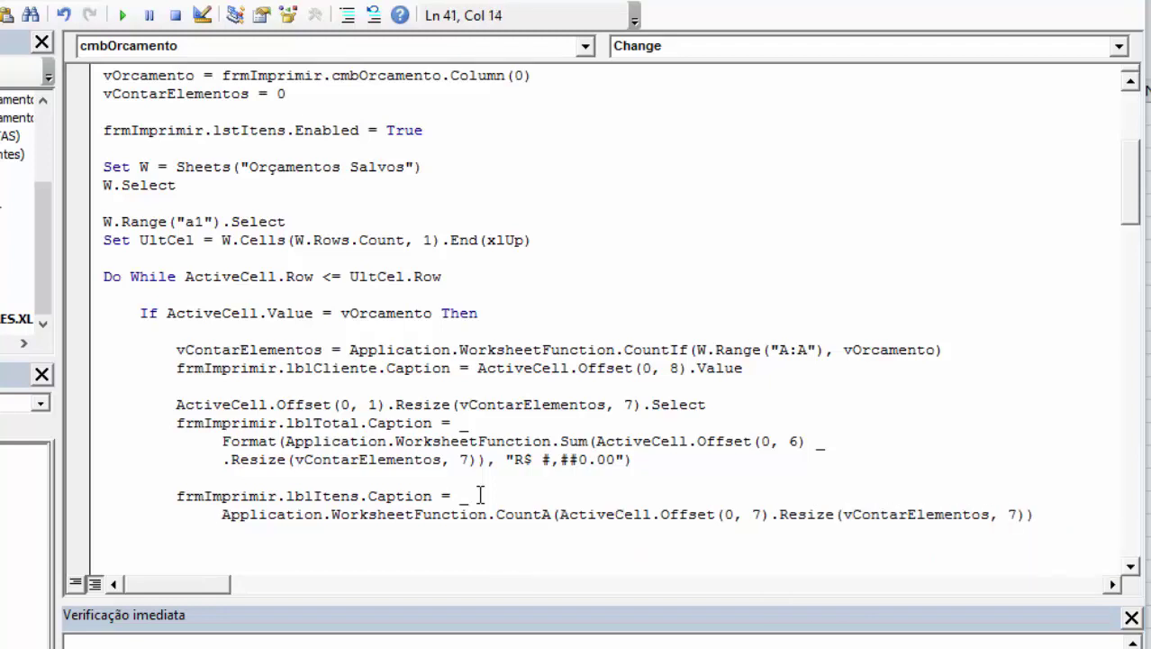
key(Return)
Add the comment 'Apagar a faixa de nomes (_OrcamentoImprimir)' with a dashed separator line beneath
text(ap)
key(BackSpace)
key(BackSpace)
text(A)
text(pagar a faixa de )
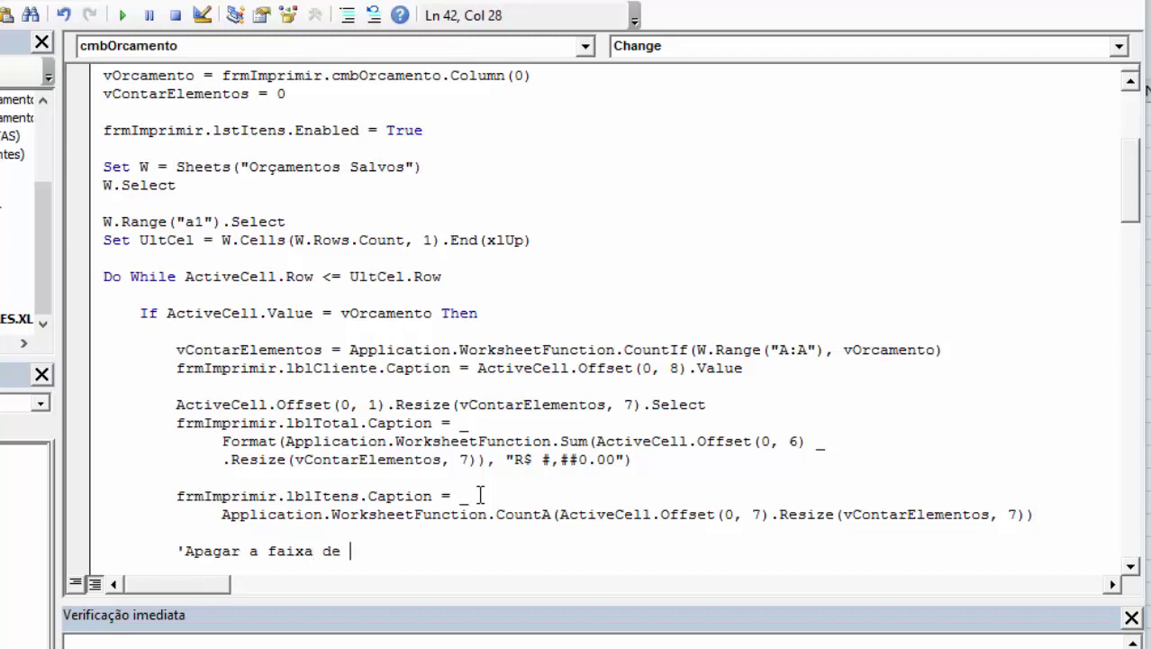
text(nomes (_)
text(Orçamento)
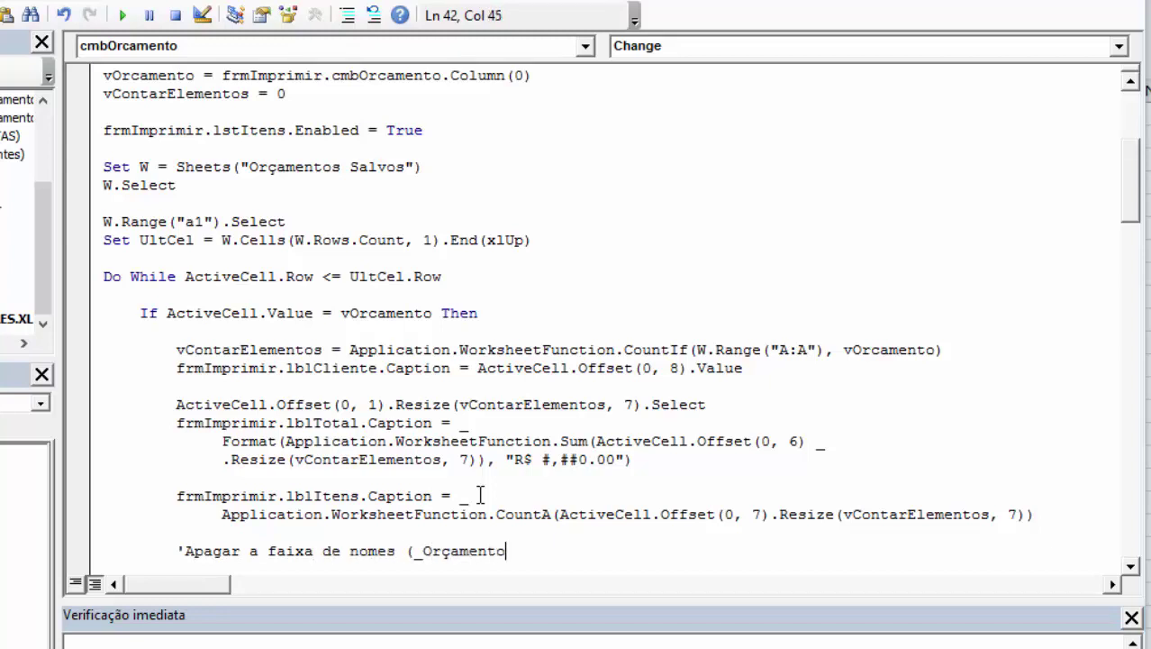
text(Imprimir"))
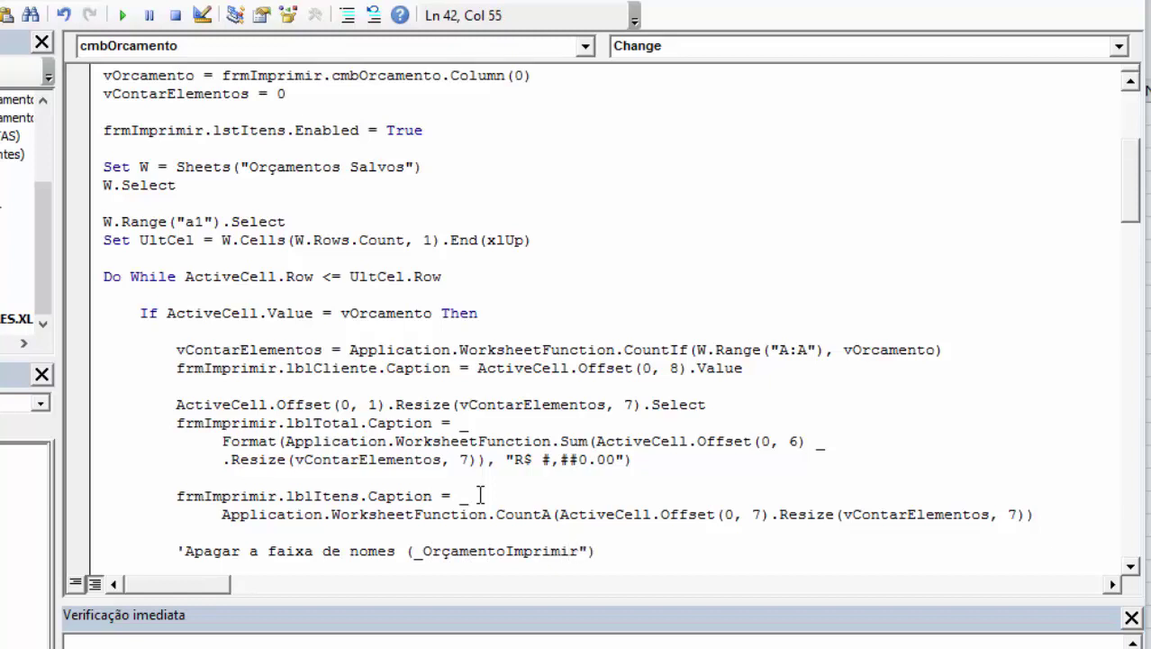
key(BackSpace)
key(BackSpace)
key(Left)
key(Left)
key(Left)
key(Return)
text('-)
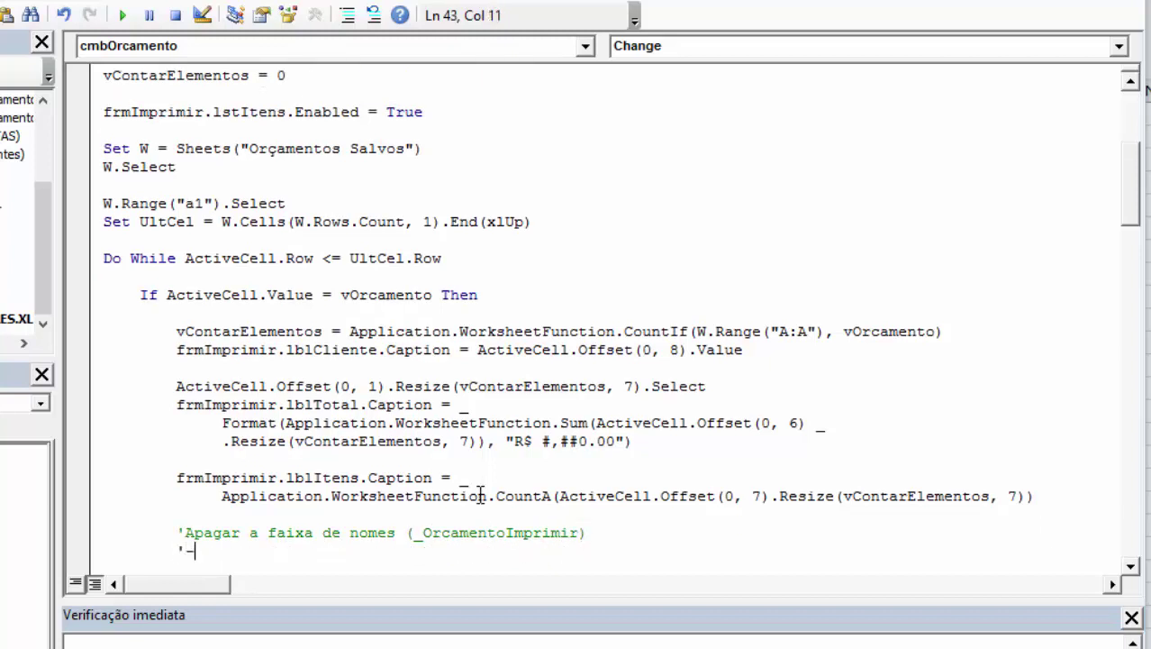
text(---------------------------------------------------)
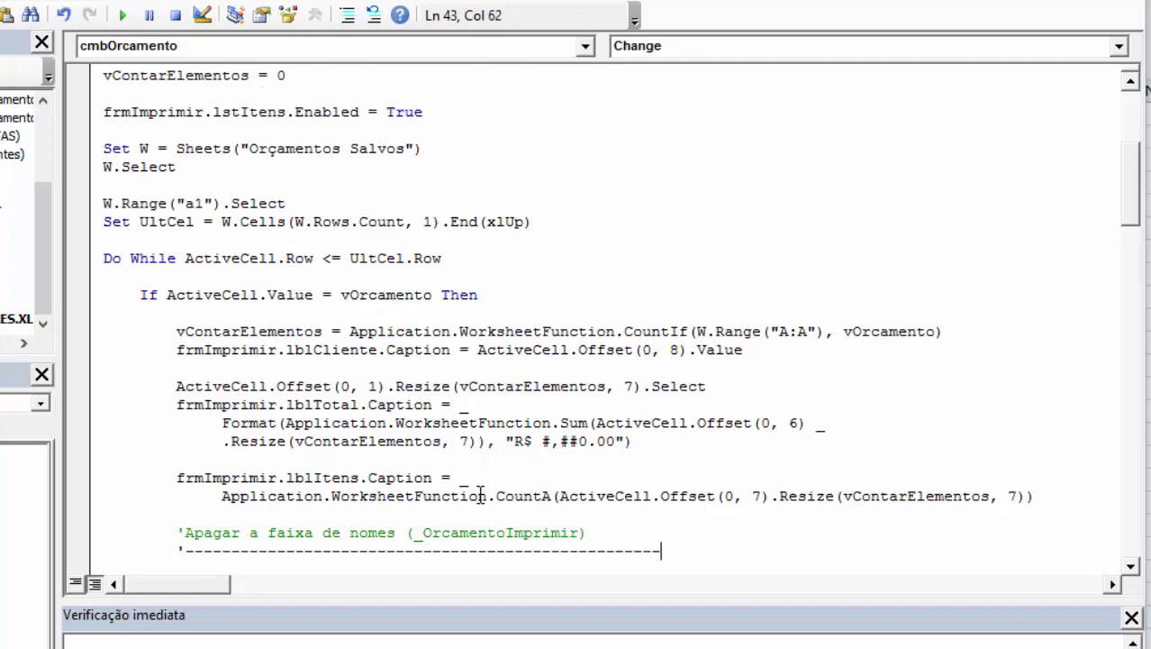
text(--)
Write ActiveWorkbook.Names("_OrcamentoImprimir").Delete, fixing typos, and begin the 'Criar uma nova' comment
key(Return)
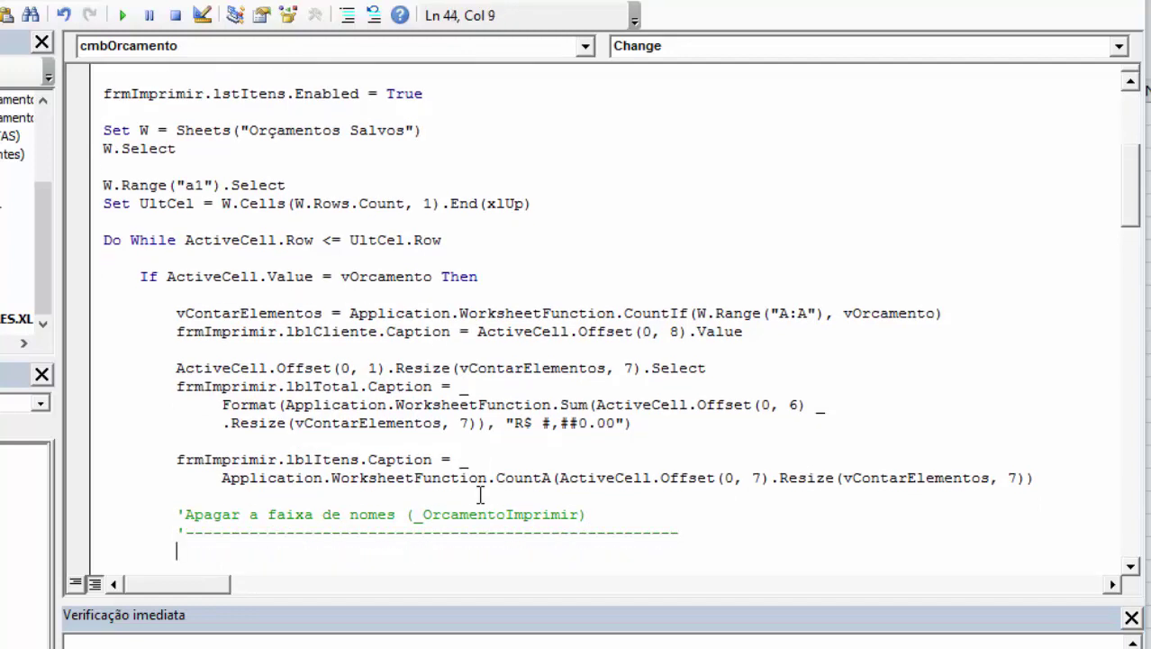
text(active)
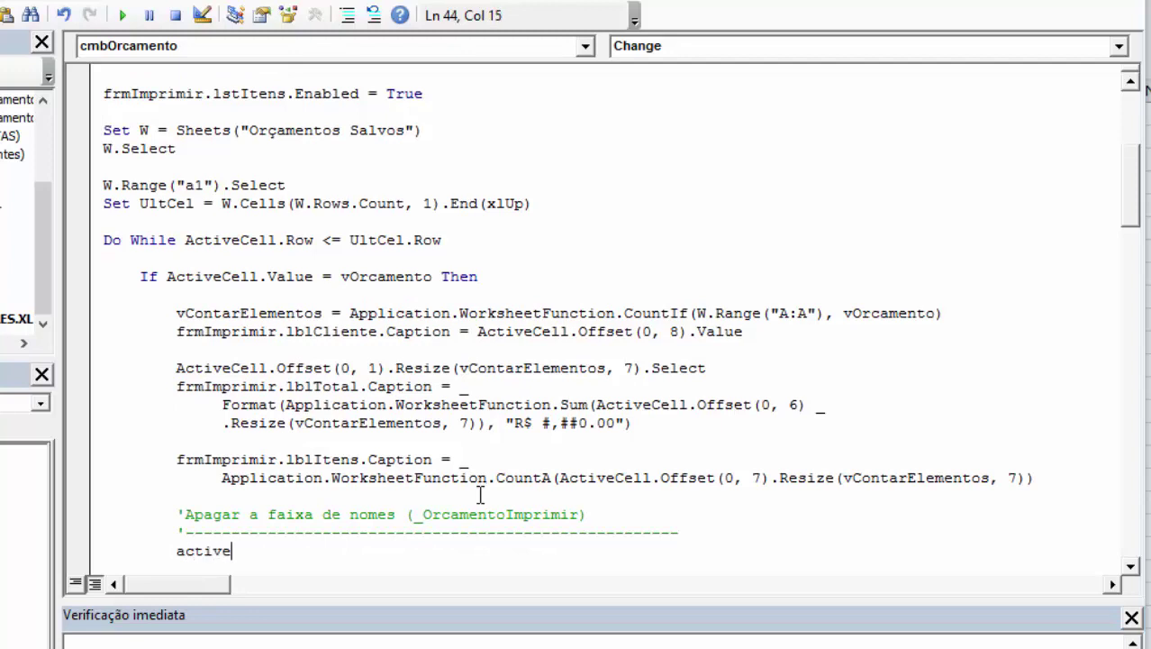
text(workbook)
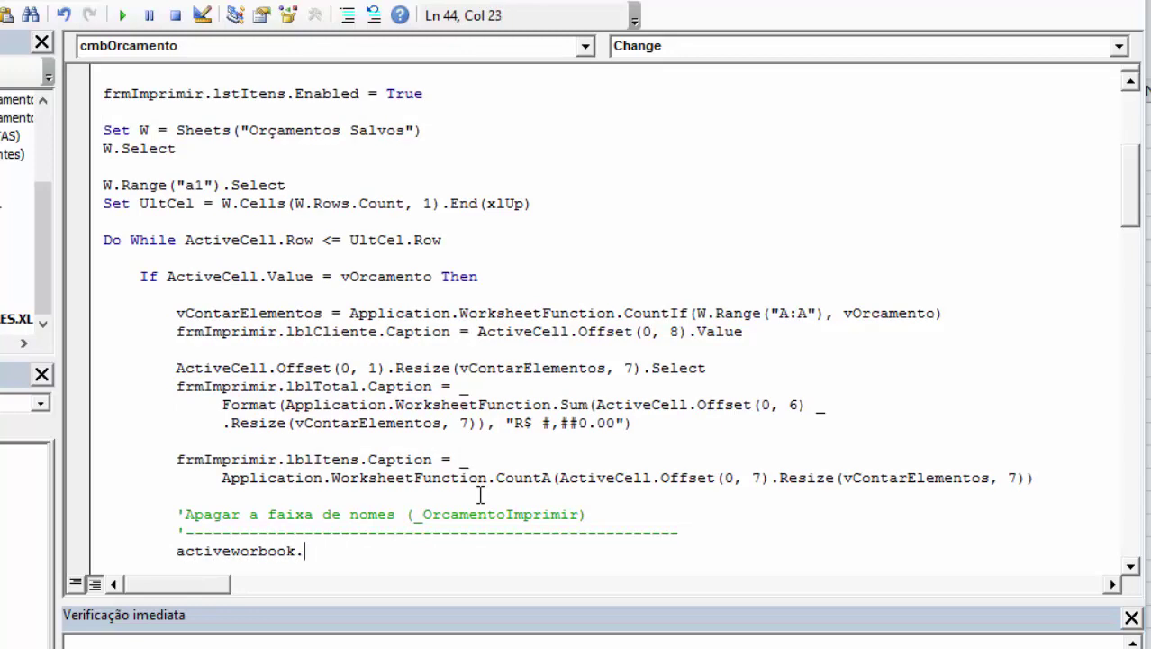
text(.names(")
text(_OrcamentoIm)
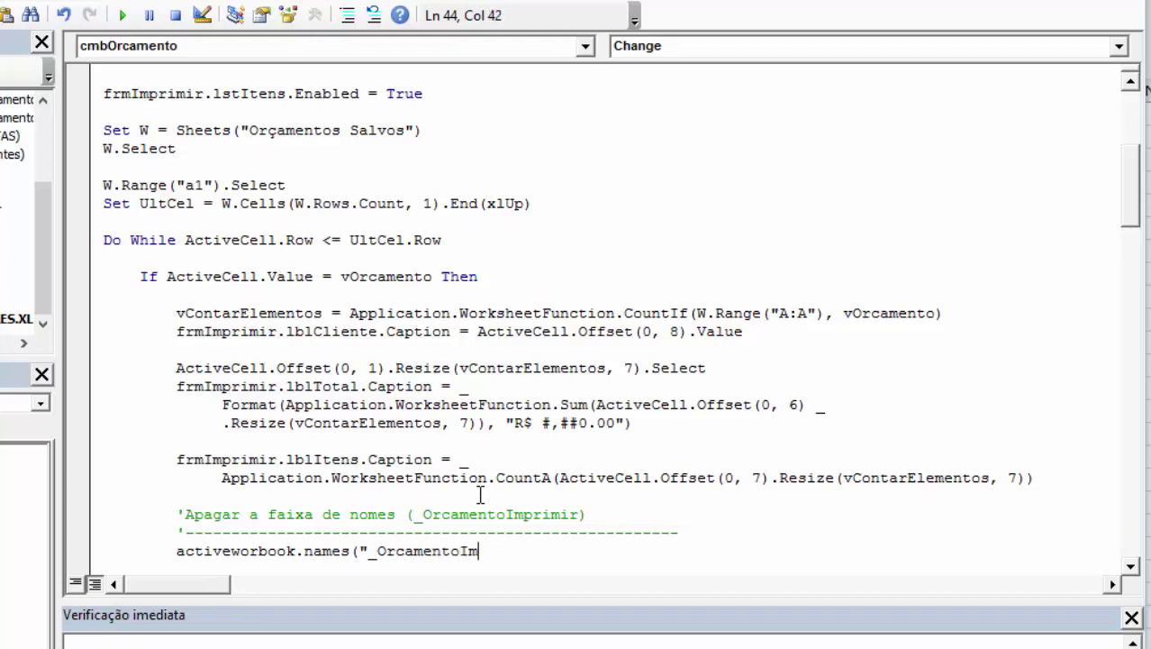
text(primir"))
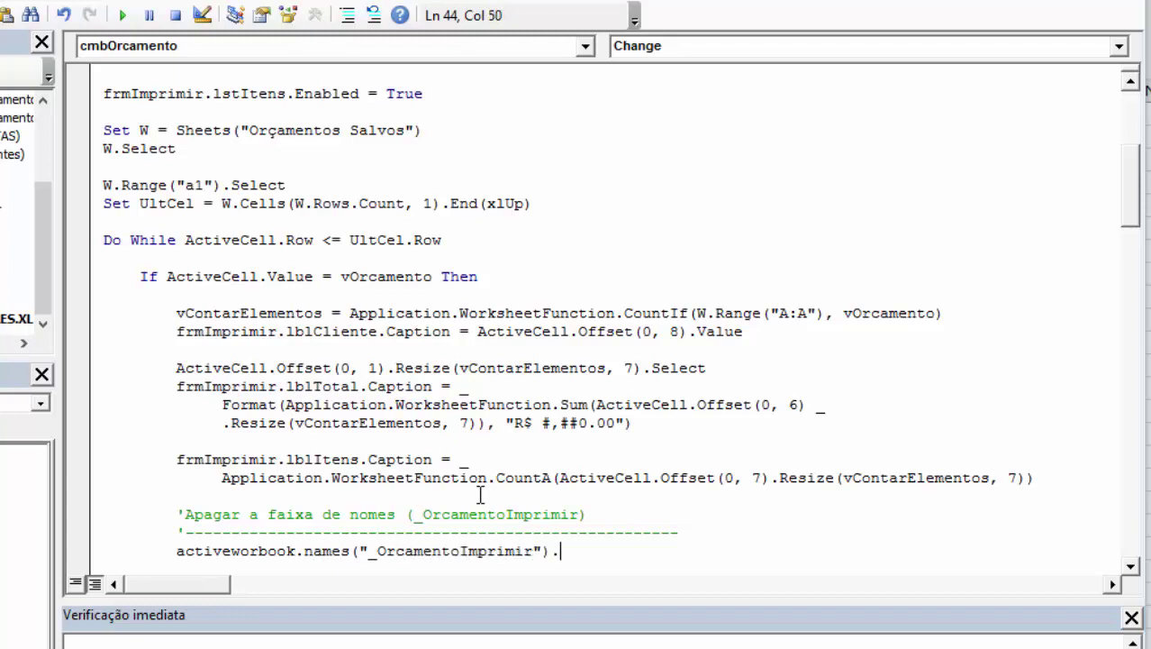
text(.delete)
key(Return)
key(Return)
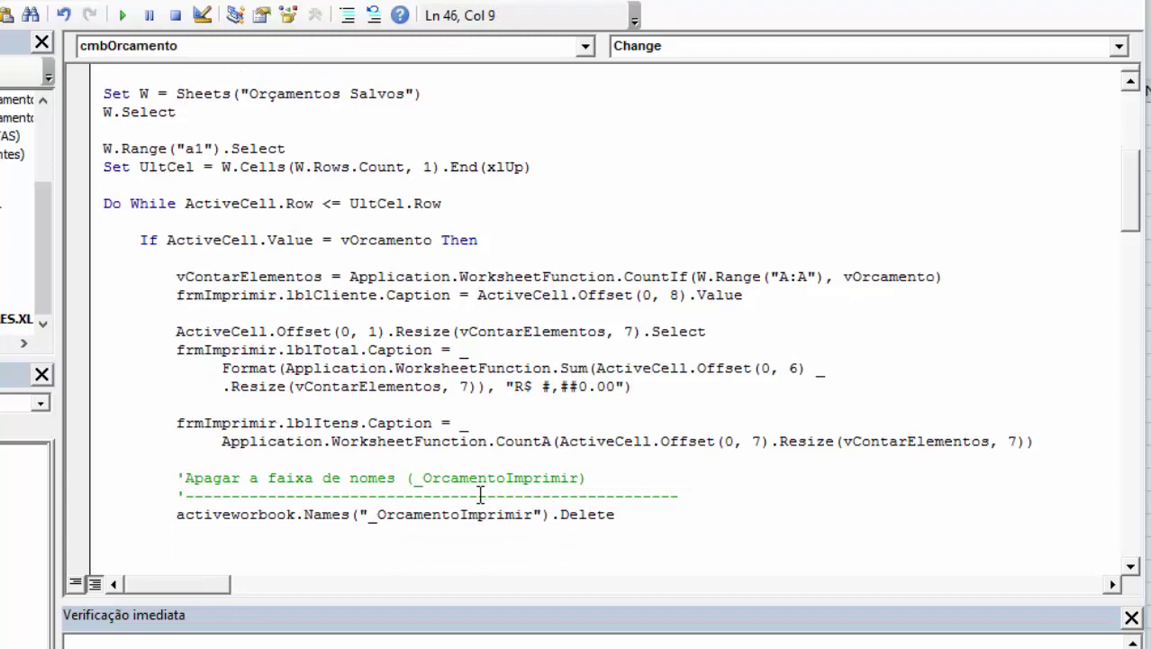
key(Up)
key(Up)
key(Right)
key(Right)
key(Right)
key(Right)
key(Right)
text(k)
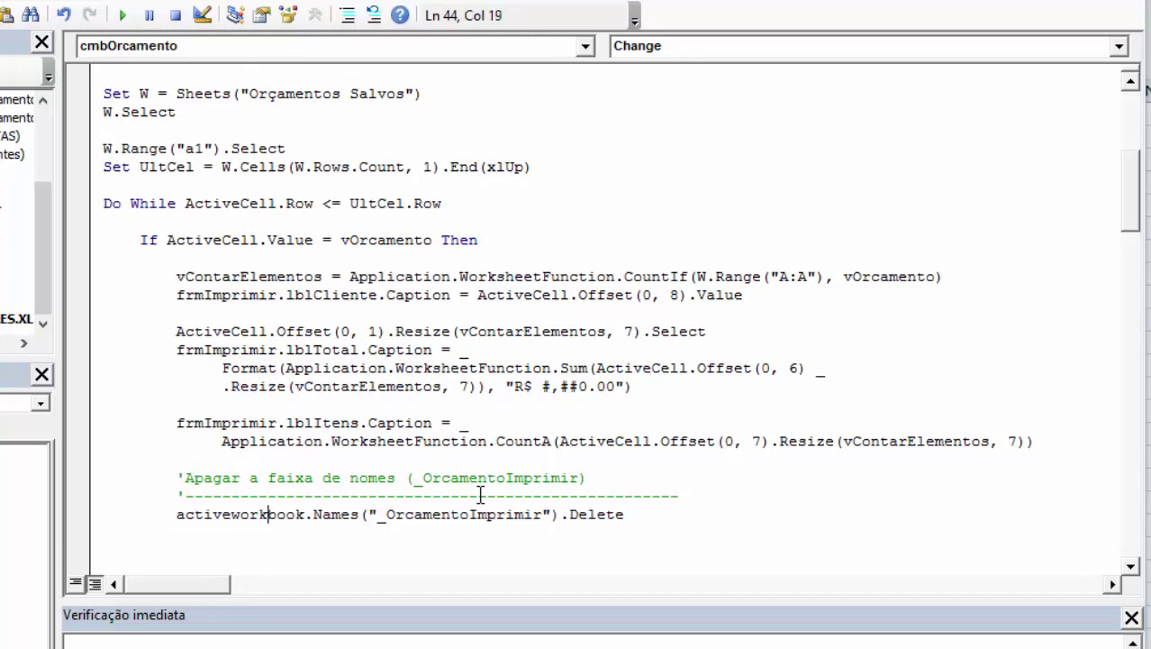
key(Down)
key(Down)
text(')
text(Criar uma nva)
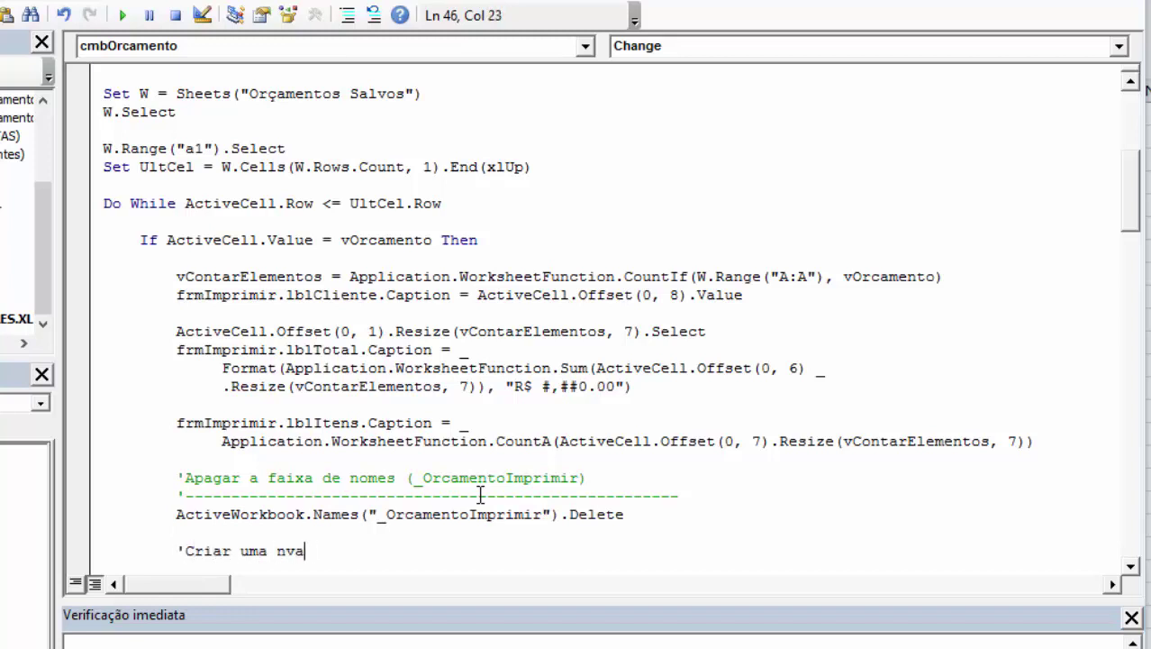
Complete the 'Criar uma nova lista' comment and add a dashed separator line below it
key(BackSpace)
key(BackSpace)
text(ova lista)
key(Return)
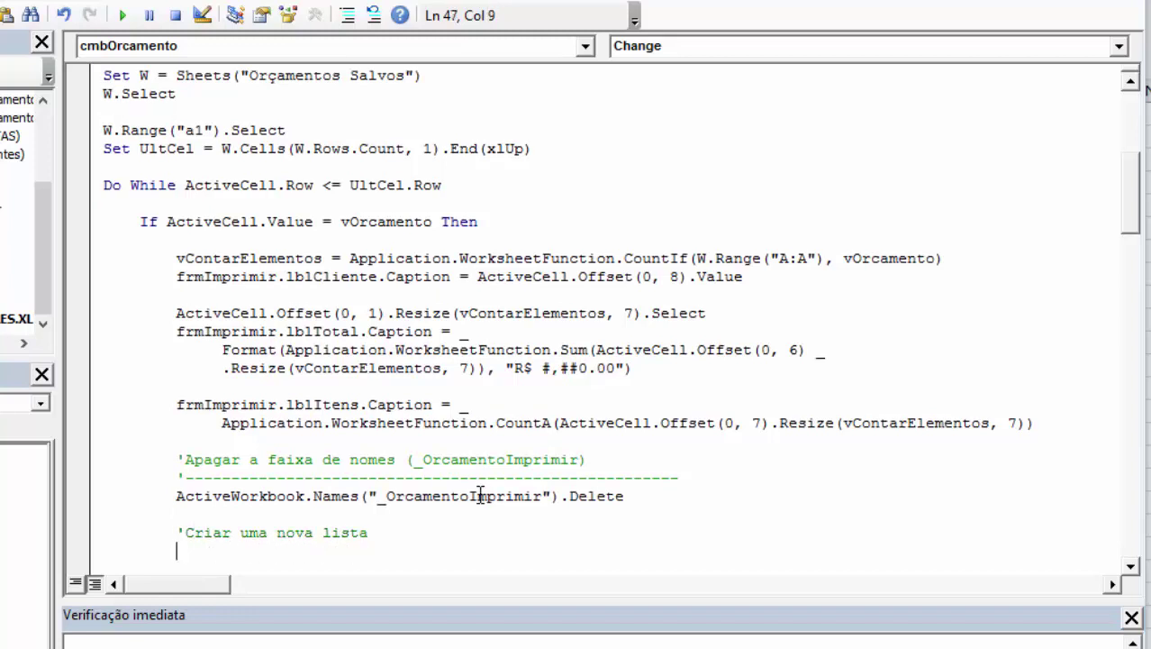
text('-----------------------------------)
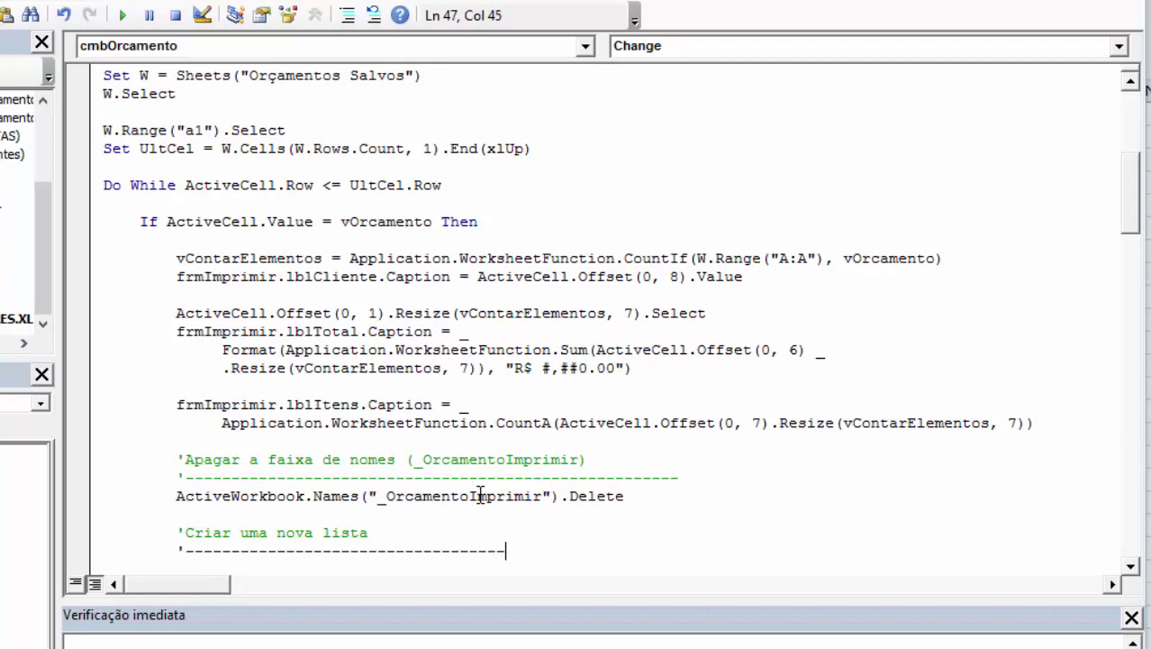
text(-------------------)
Write ActiveWorkbook.Names.Add Name:="_OrcamentoImprimir", RefersToLocal:=vend, then select that argument for replacement
key(Return)
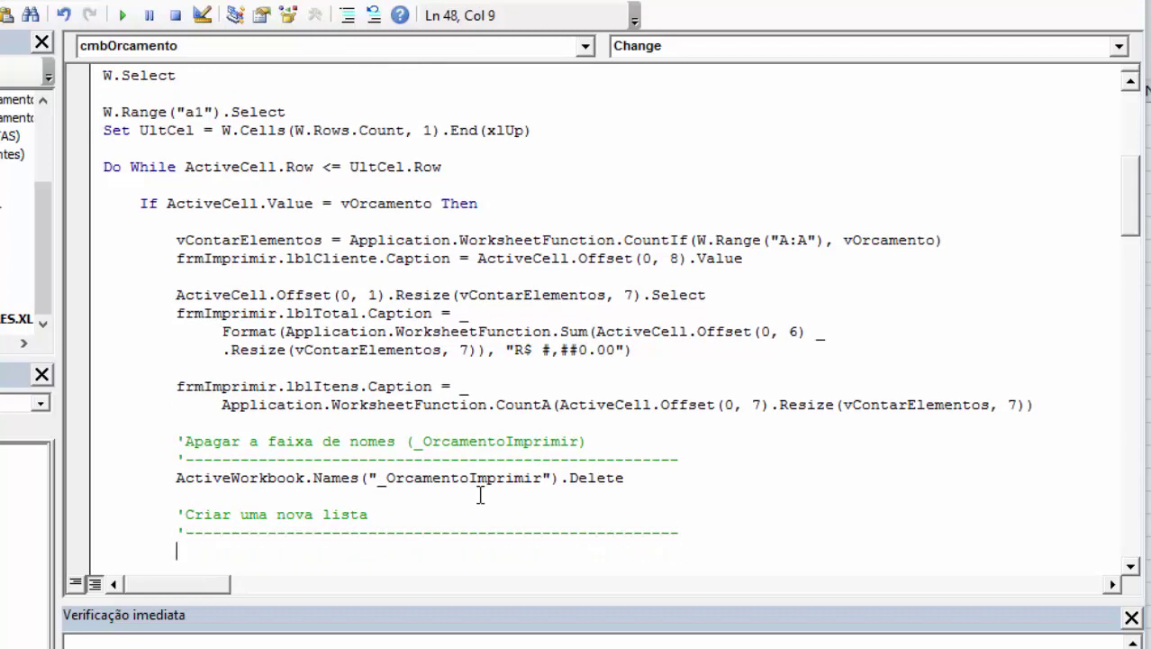
text(Activec)
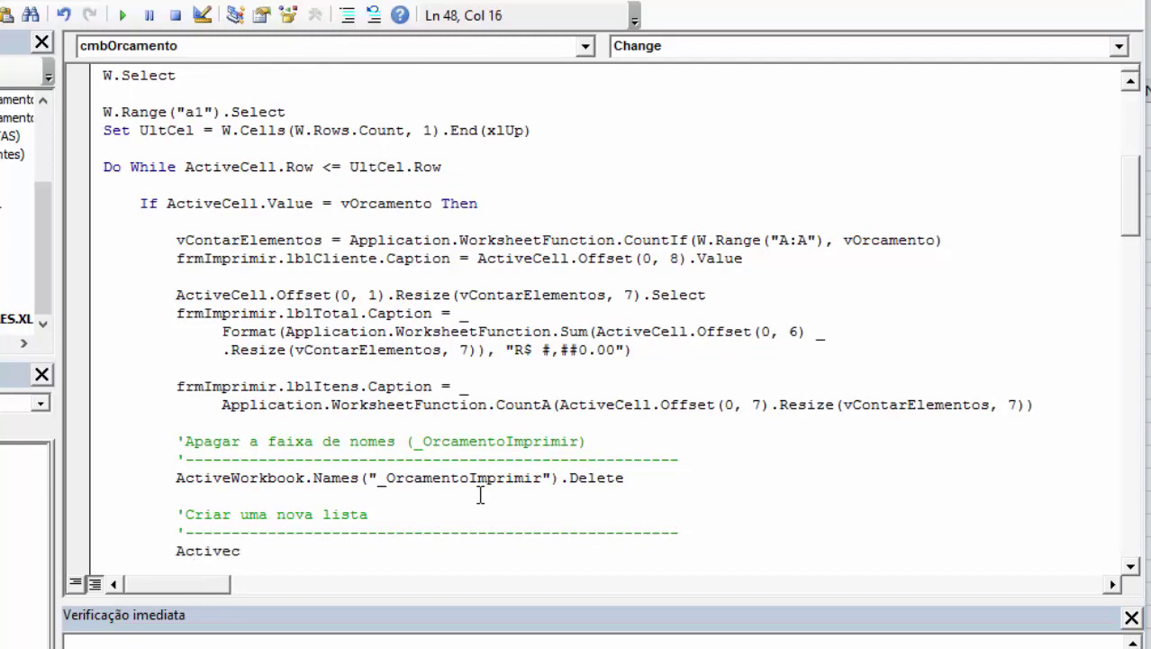
text(ork)
text(book.names.a)
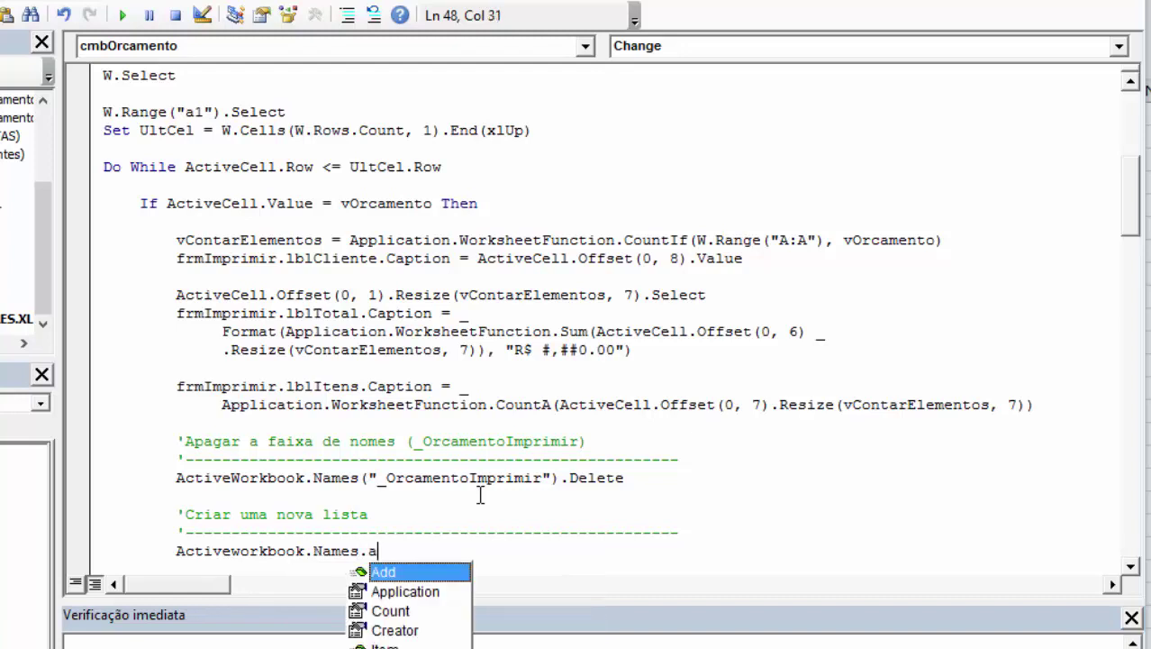
text(dd )
text(Na)
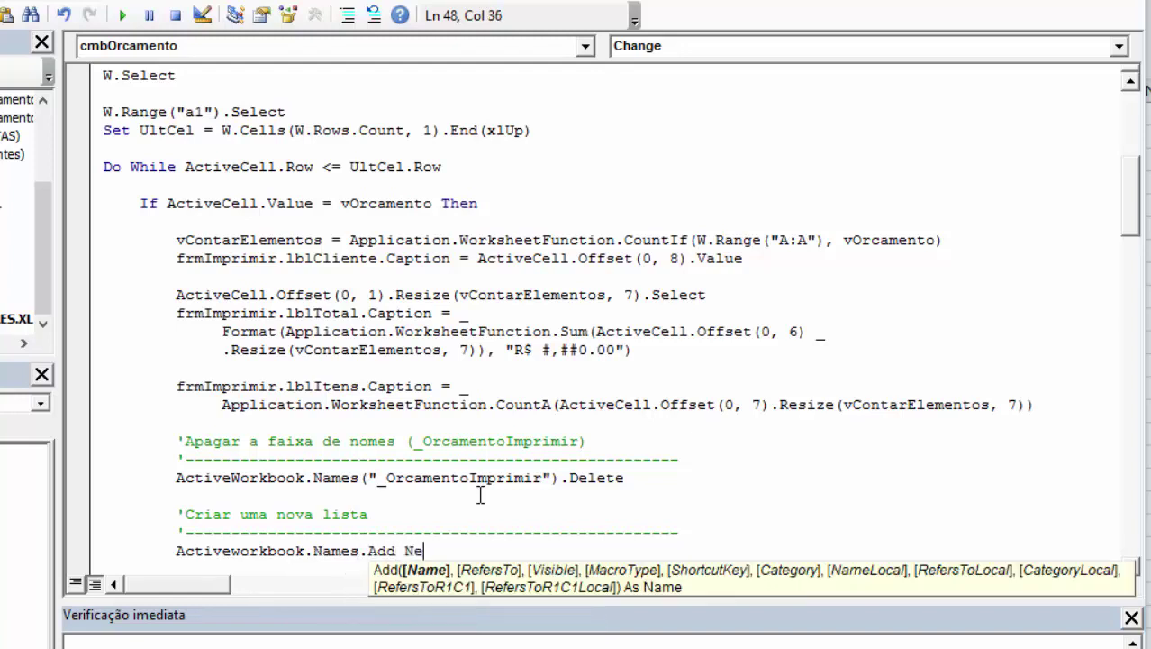
text(me:=")
text(_Orcamento)
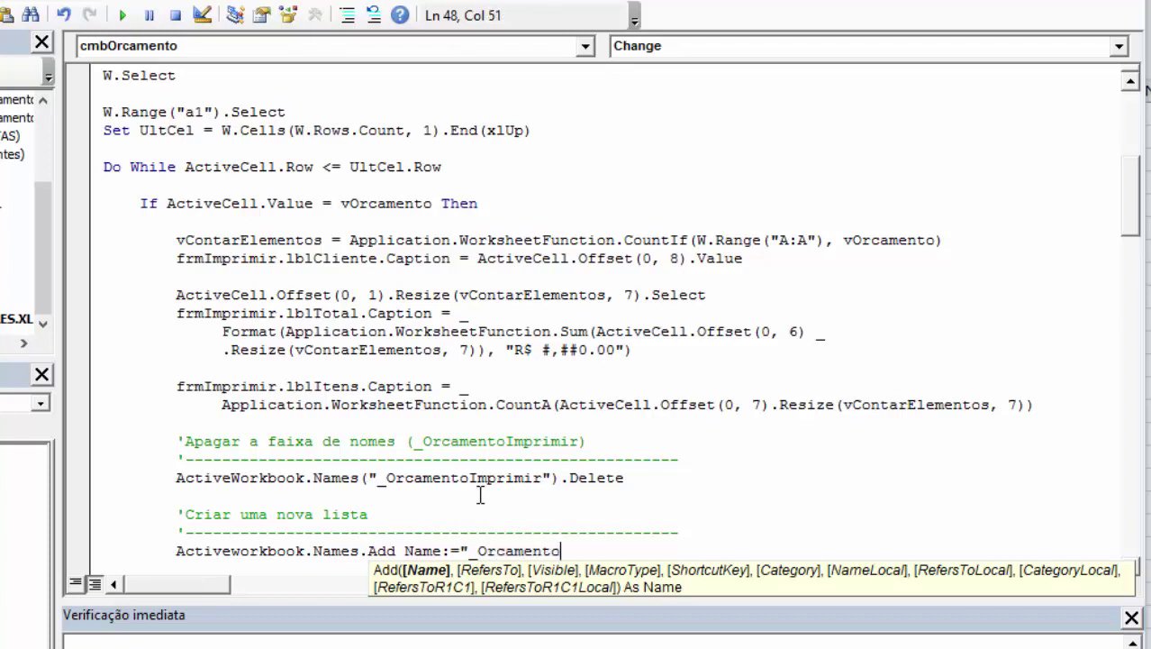
text(Imprimri)
key(BackSpace)
key(BackSpace)
text(ir)
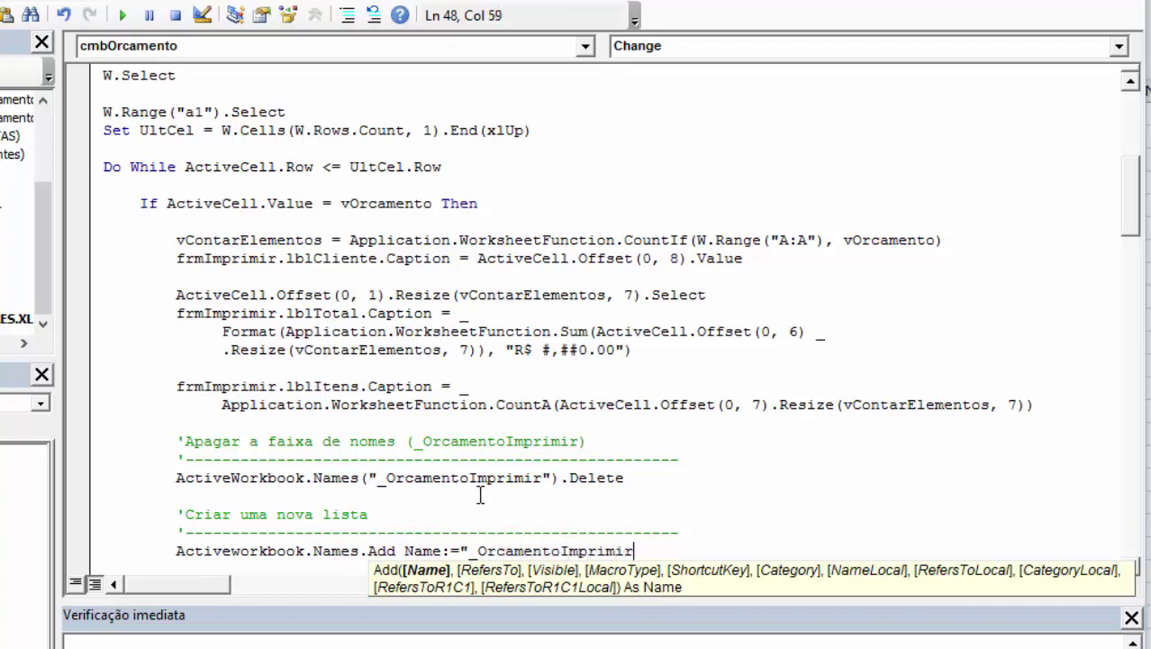
text("), refe)
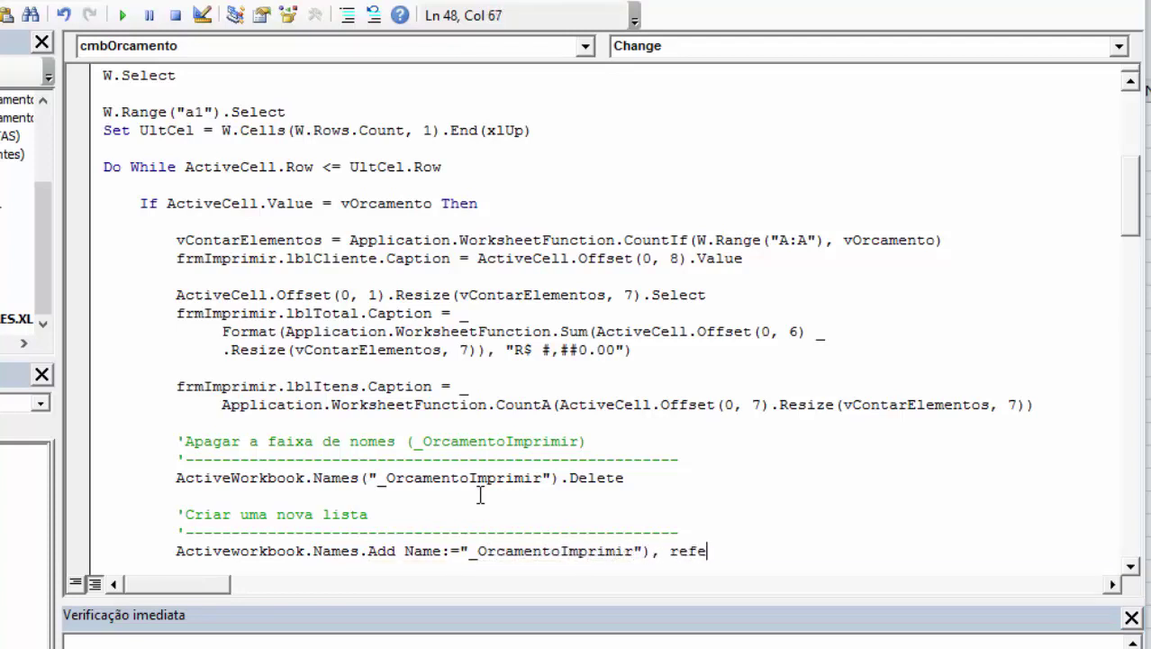
text(re)
key(BackSpace)
key(BackSpace)
key(BackSpace)
key(BackSpace)
key(BackSpace)
key(BackSpace)
key(BackSpace)
key(BackSpace)
key(BackSpace)
text(, refer)
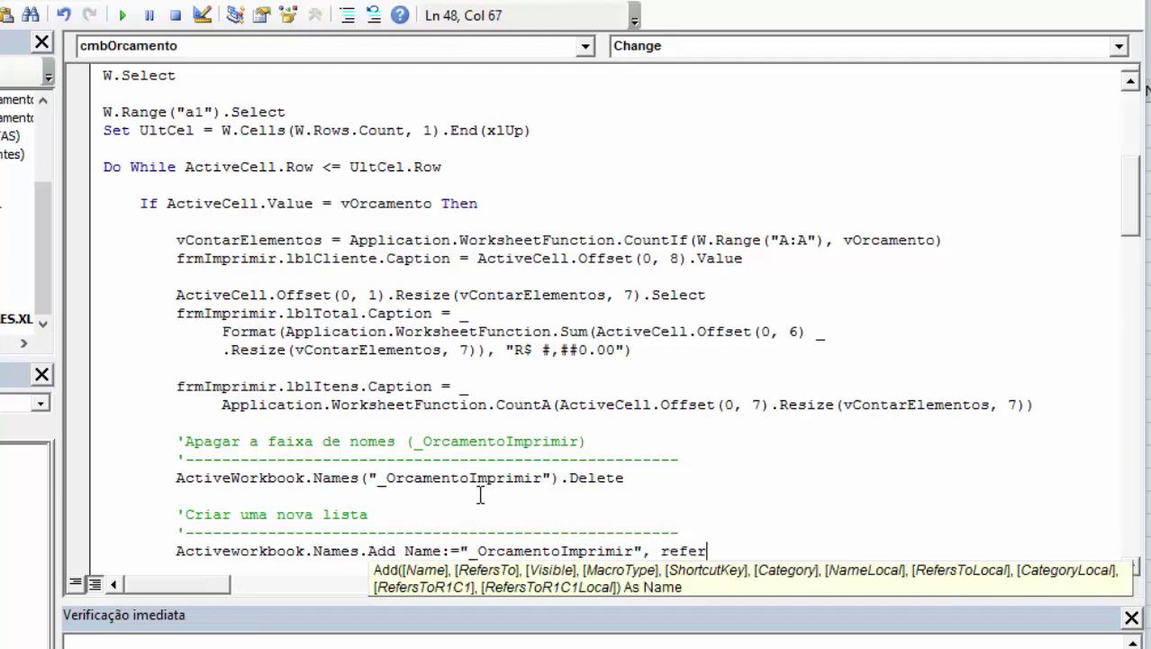
text(so)
key(BackSpace)
key(BackSpace)
text(to:)
key(BackSpace)
key(BackSpace)
text(lo)
key(BackSpace)
key(BackSpace)
text(tolo)
text(ca)
key(BackSpace)
key(BackSpace)
key(BackSpace)
key(BackSpace)
text(st)
text(olocal:=)
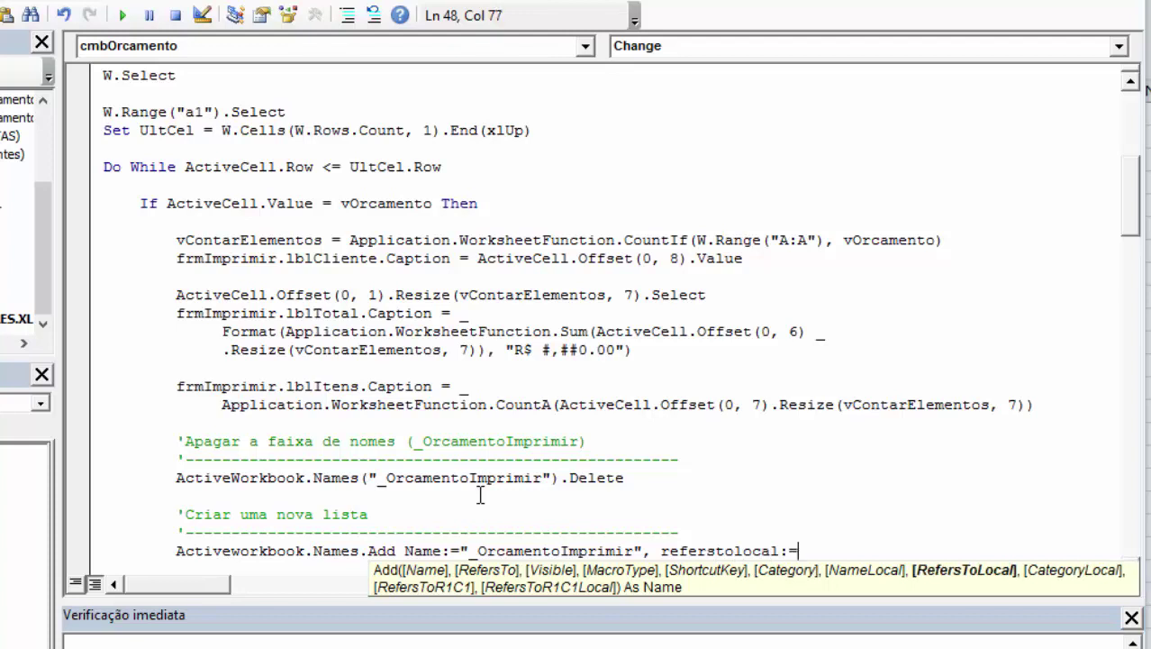
text(vend)
key(Return)
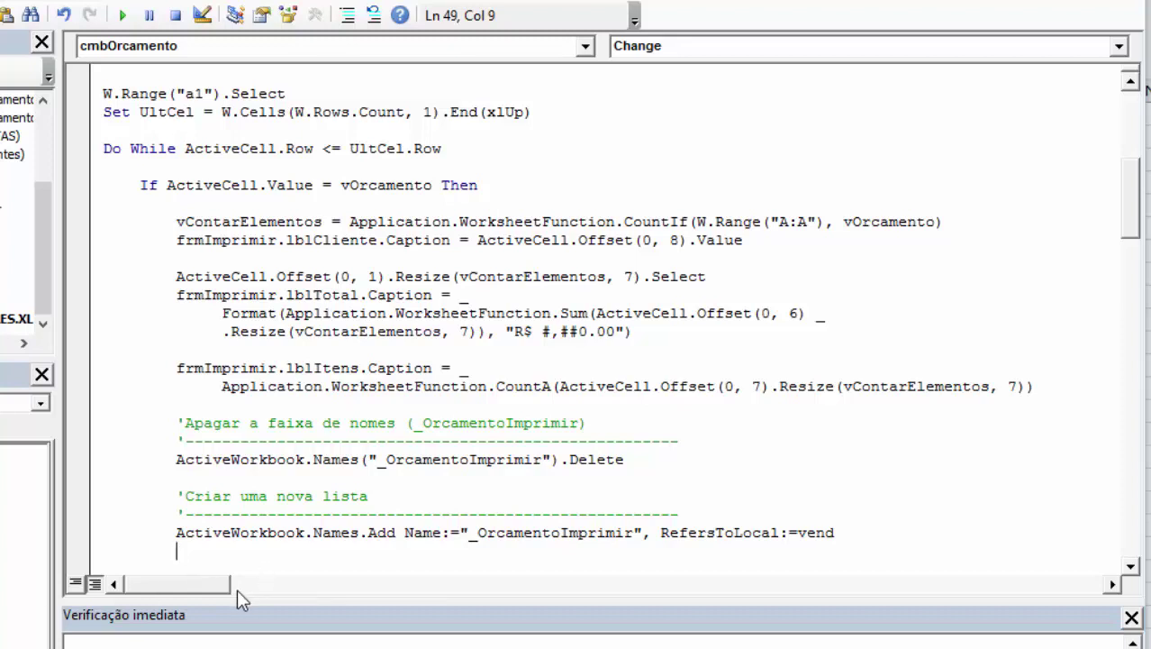
click(342, 532)
mouse_move(870, 533)
mouse_down()
mouse_move(643, 534)
mouse_move(655, 540)
mouse_up()
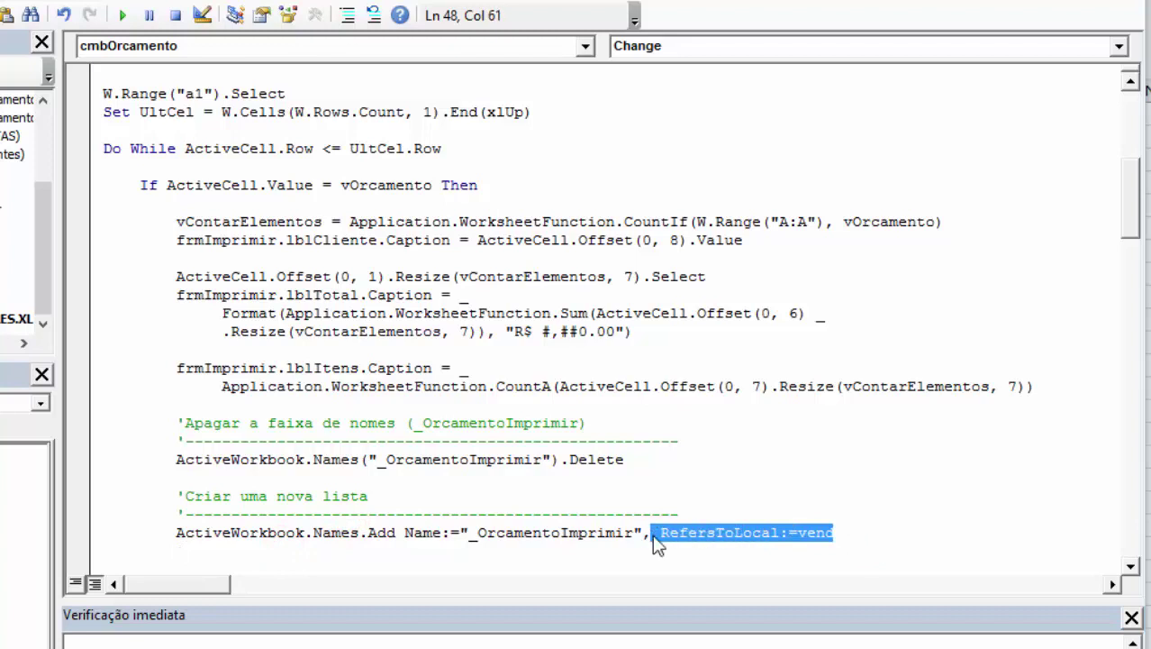
Use RefersToR1C1 pointing to 'Orçamentos Salvos' rows ActiveCell.Row to ActiveCell.Row + vContarElementos - 1, columns C2:C8
text(refersto)
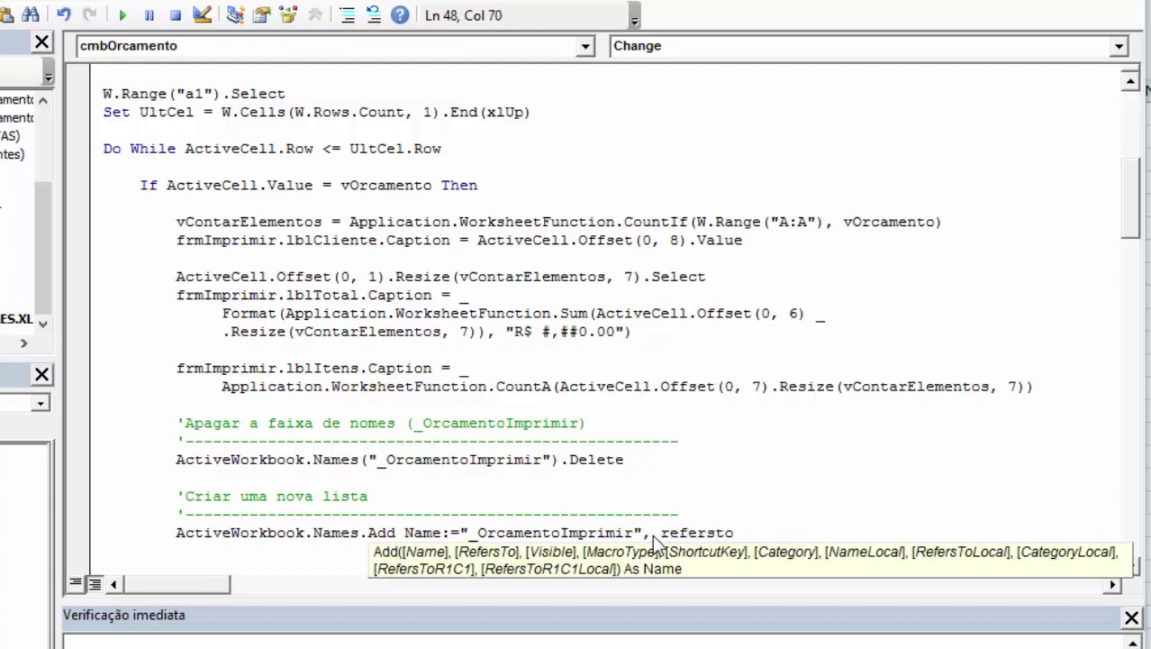
text(R1)
text(C1)
text(:=)
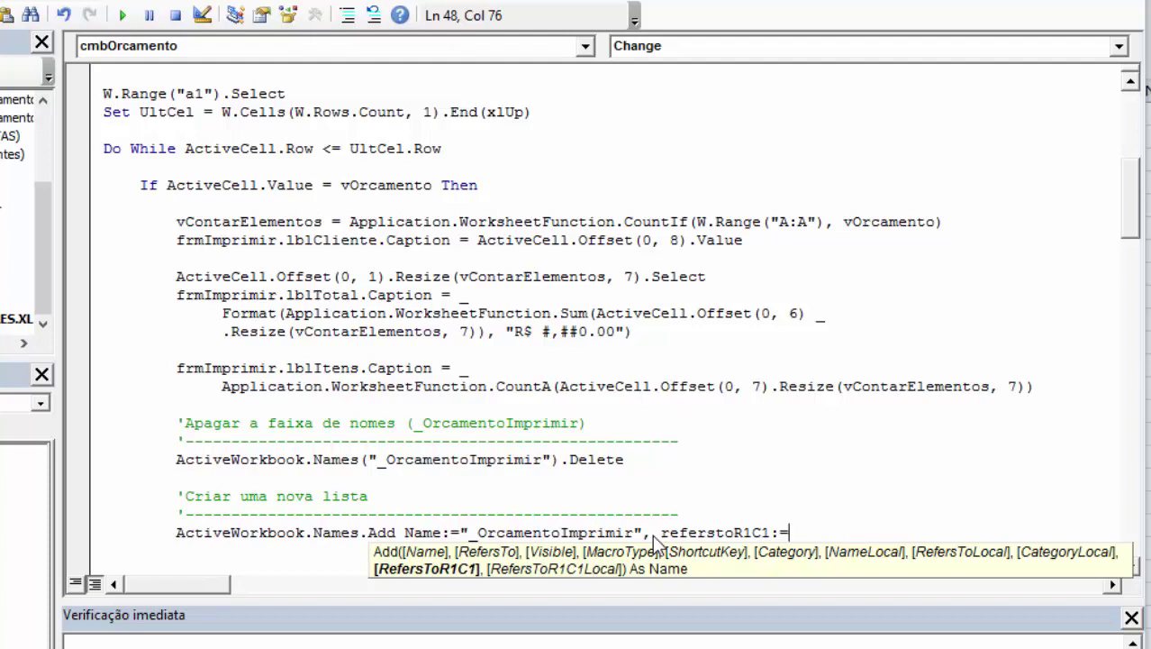
text(")
text(=)
text(')
text(Or)
text(ca)
key(BackSpace)
key(BackSpace)
text(çamentos Salvoe)
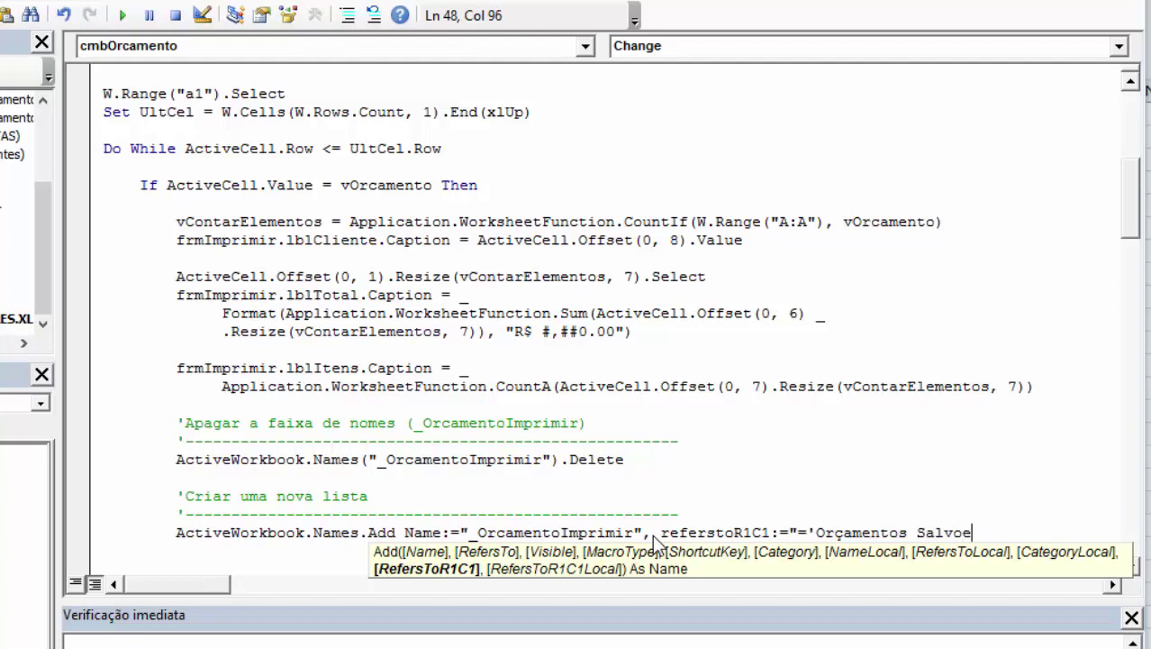
key(BackSpace)
text(s')
text(!)
text(R)
text(")
text( & _)
key(Return)
text(act)
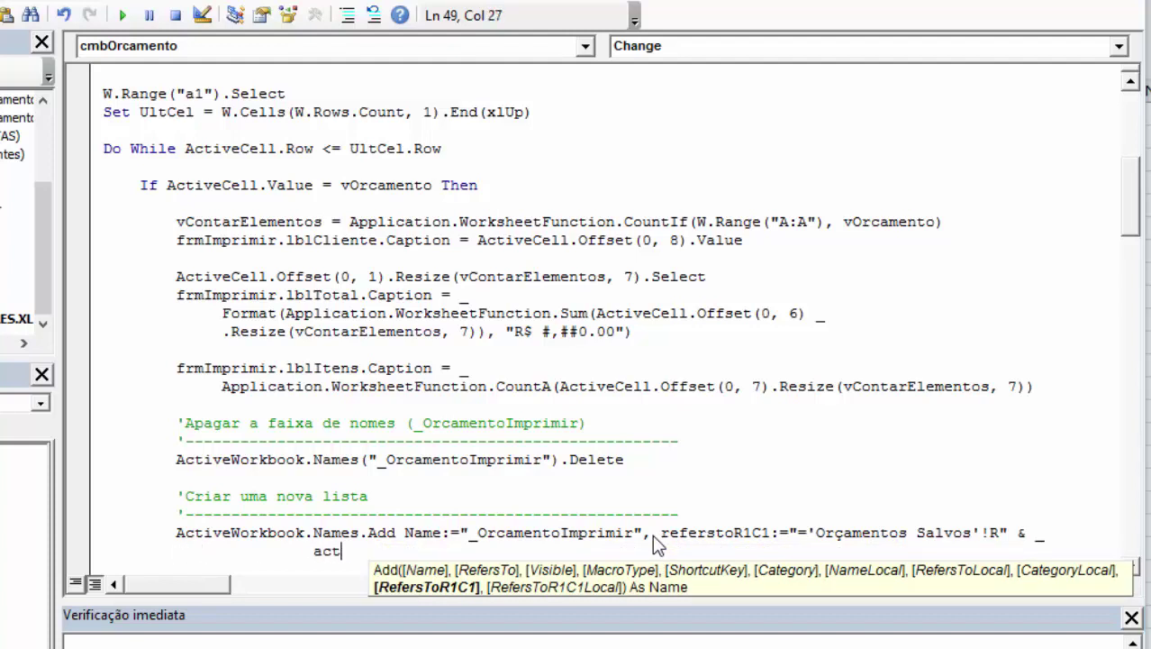
text(ivecell.Row )
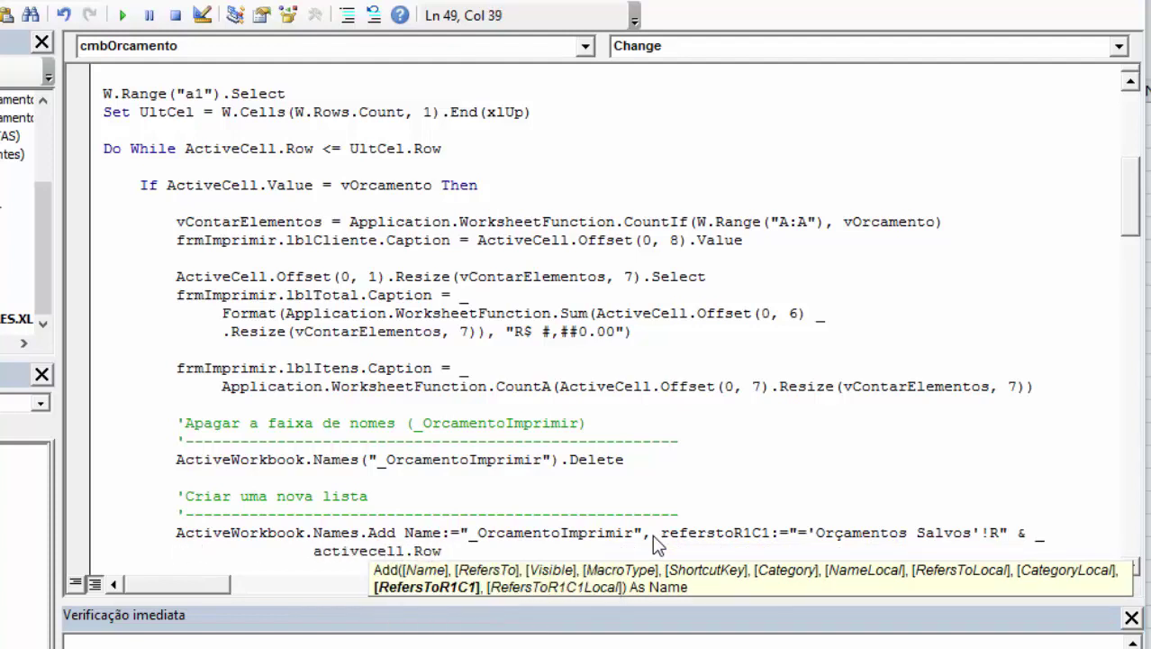
text(& )
text("C2:)
text(R")
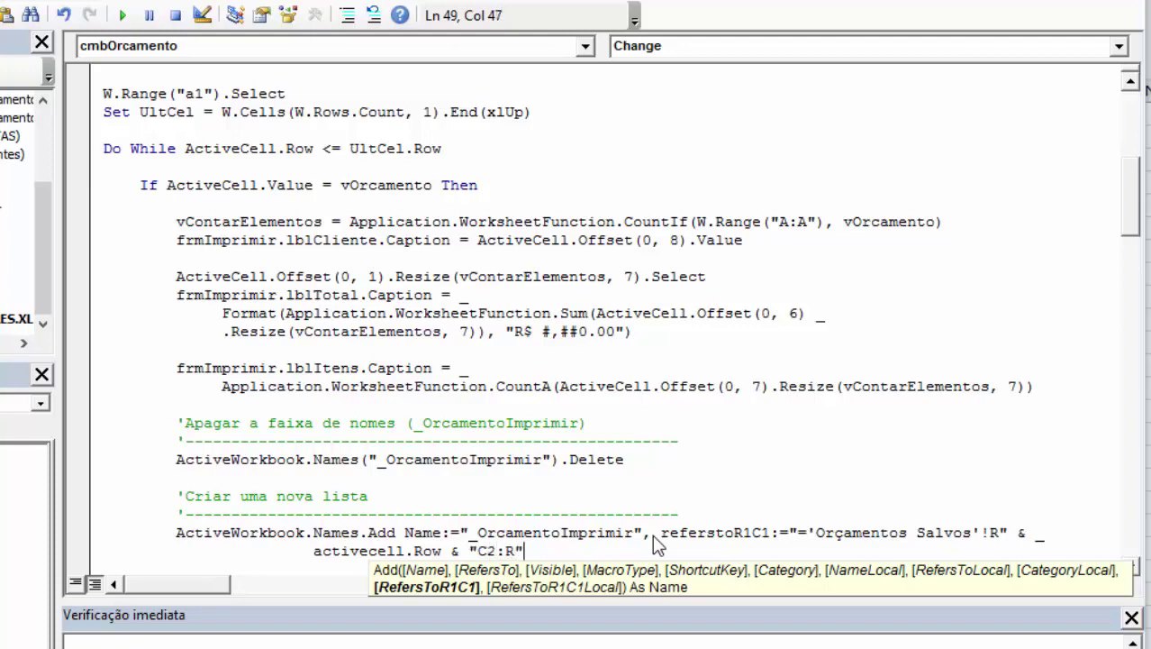
text( & acti)
text(vecell.Row )
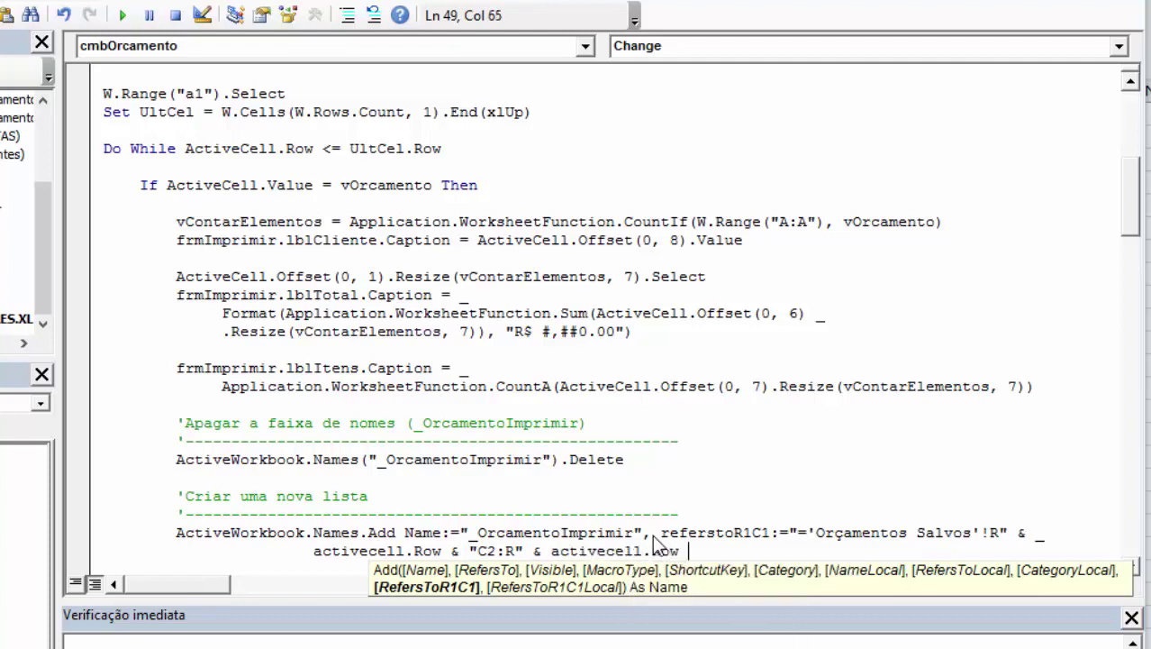
text(+ vcon)
key(BackSpace)
key(BackSpace)
key(BackSpace)
text(vconta)
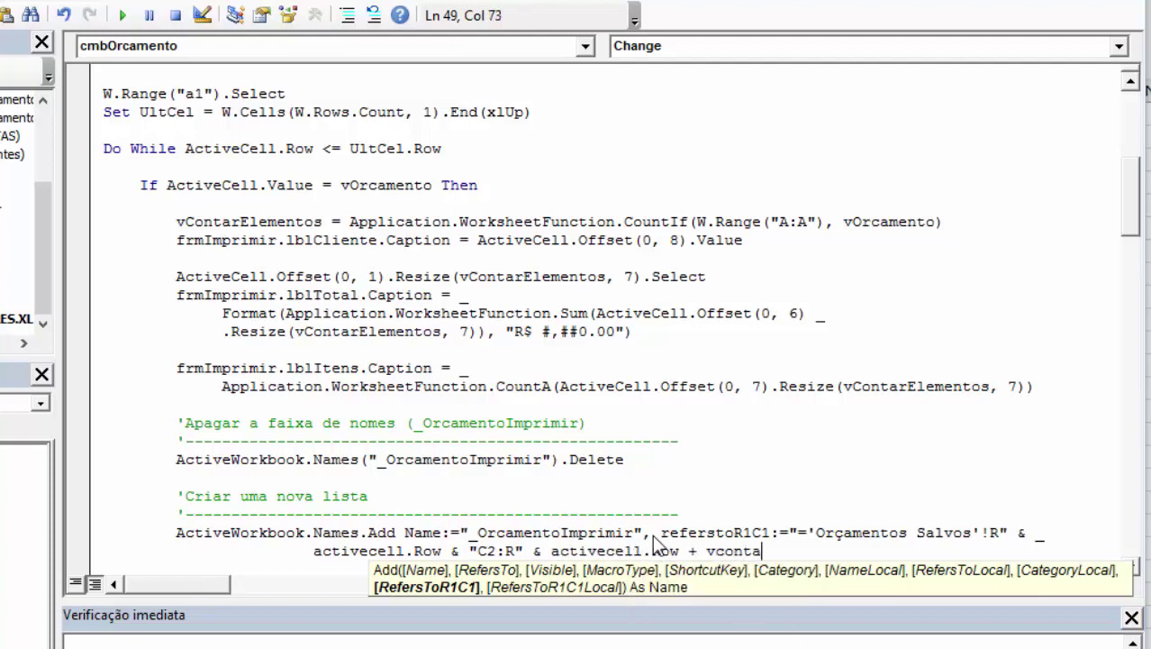
text(relementos )
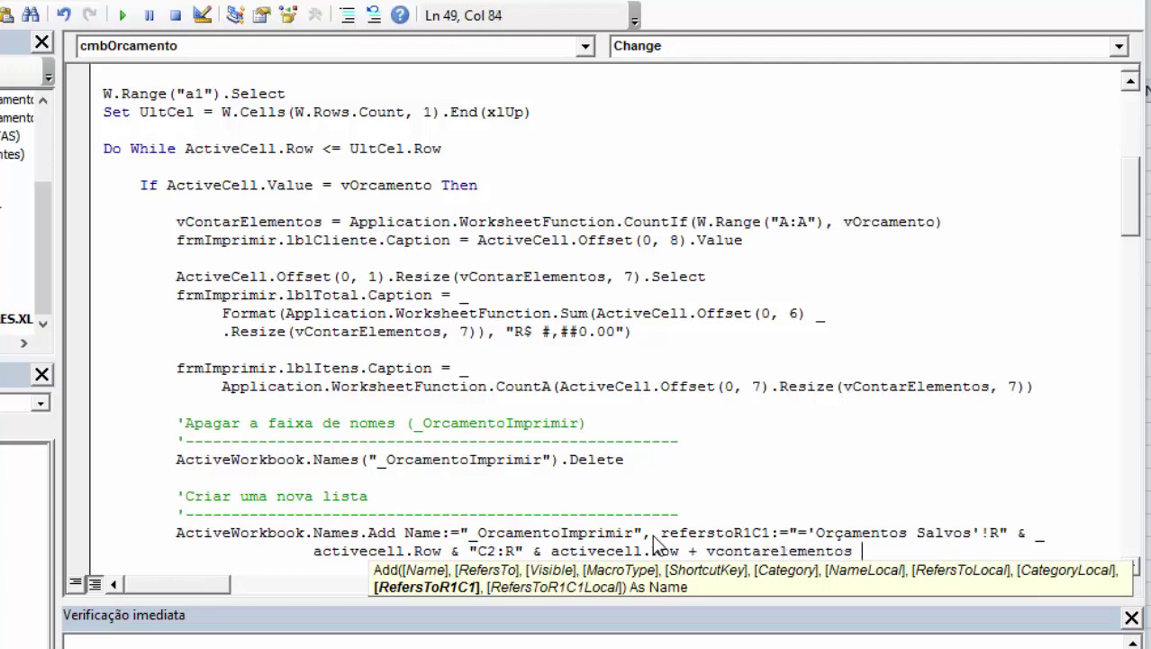
text(-1 & )
text("C8)
text("))
key(Return)
key(Return)
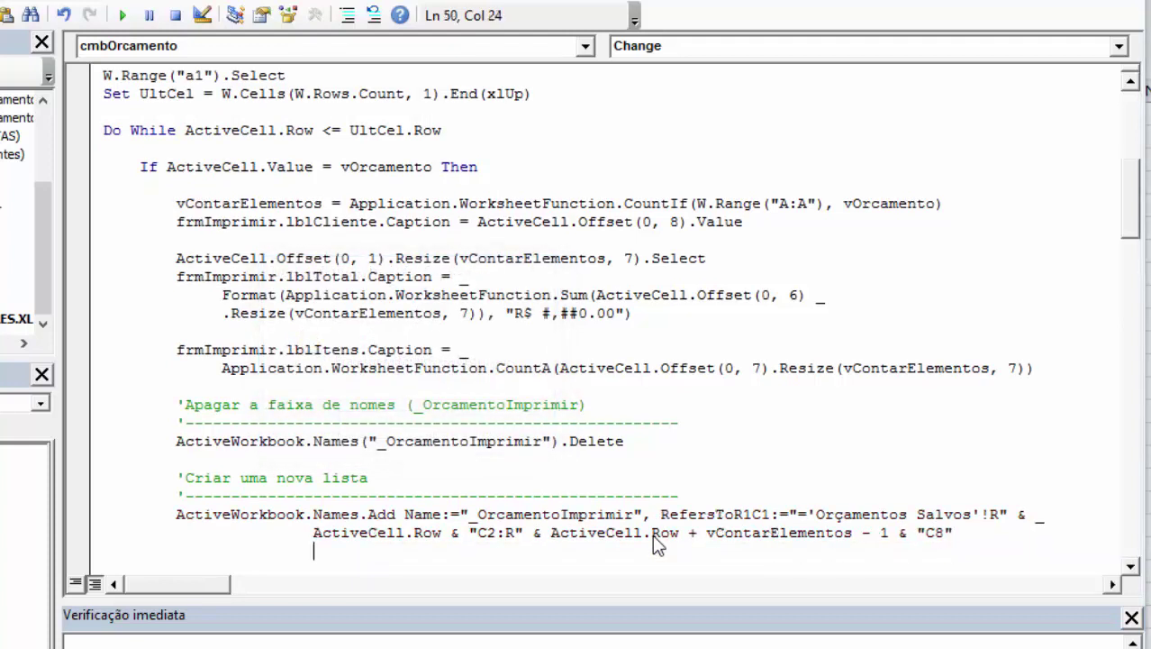
key(BackSpace)
key(BackSpace)
key(BackSpace)
key(BackSpace)
key(Return)
key(Return)
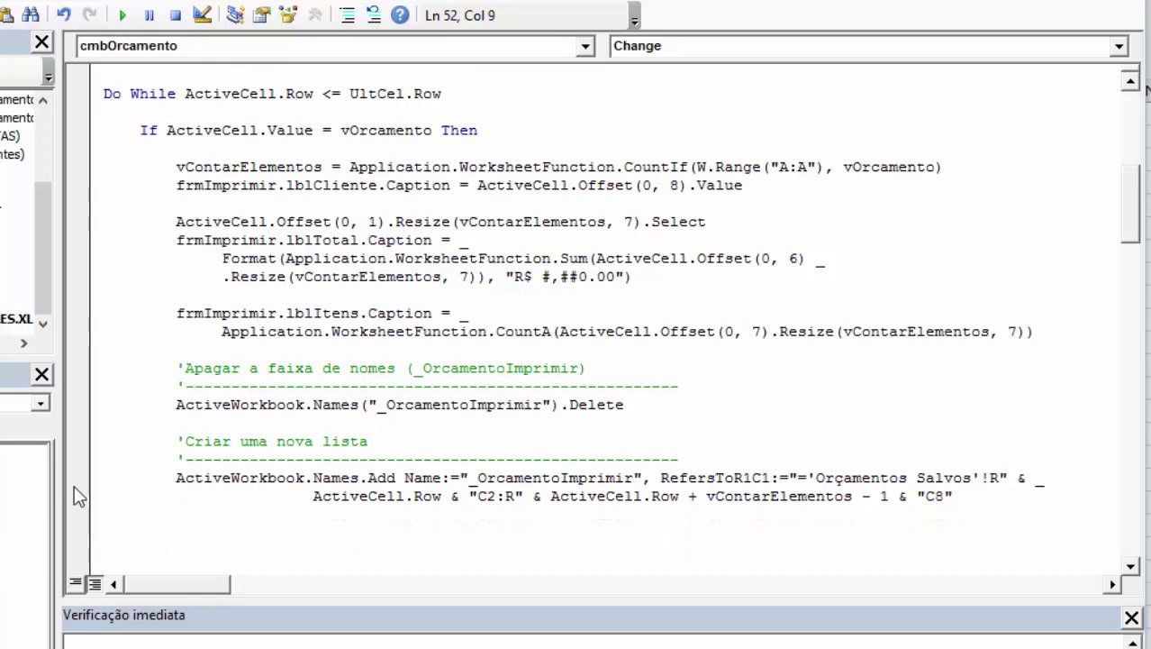
scroll(313, 477, down, 1)
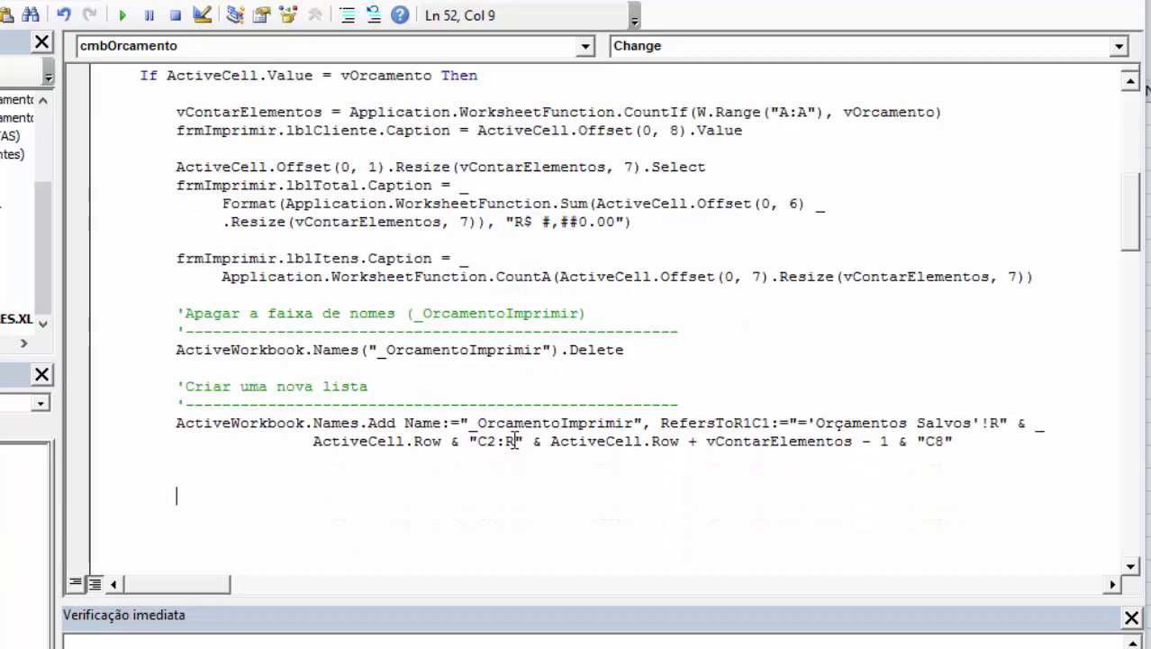
click(194, 423)
click(340, 422)
click(413, 425)
double_click(582, 425)
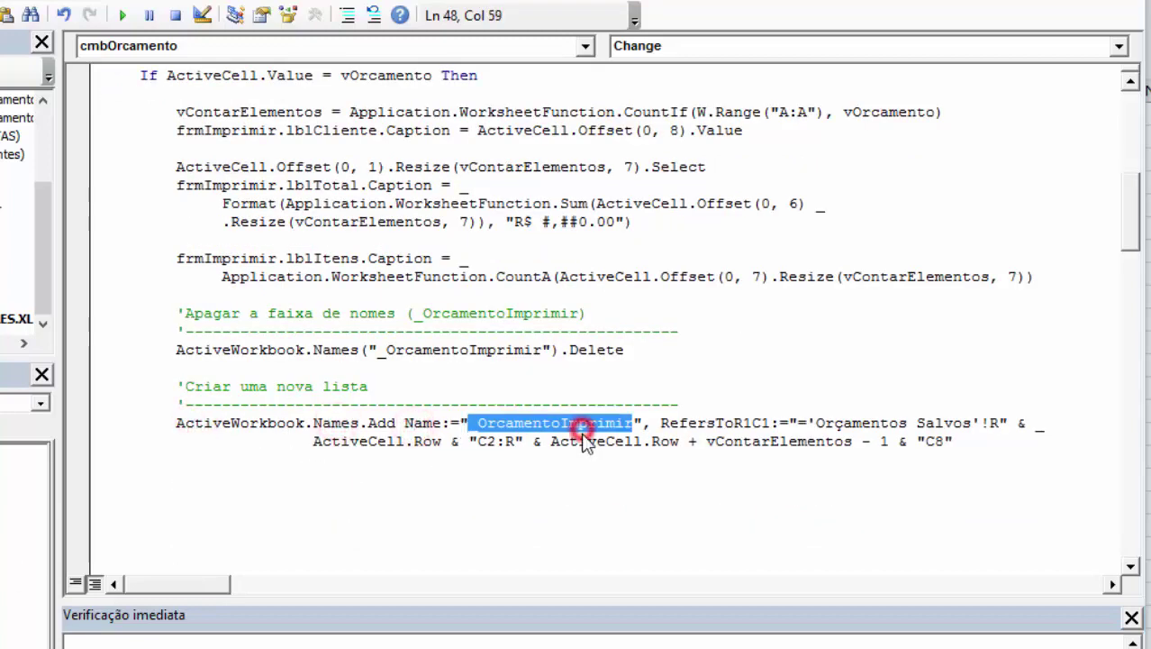
double_click(711, 406)
double_click(748, 422)
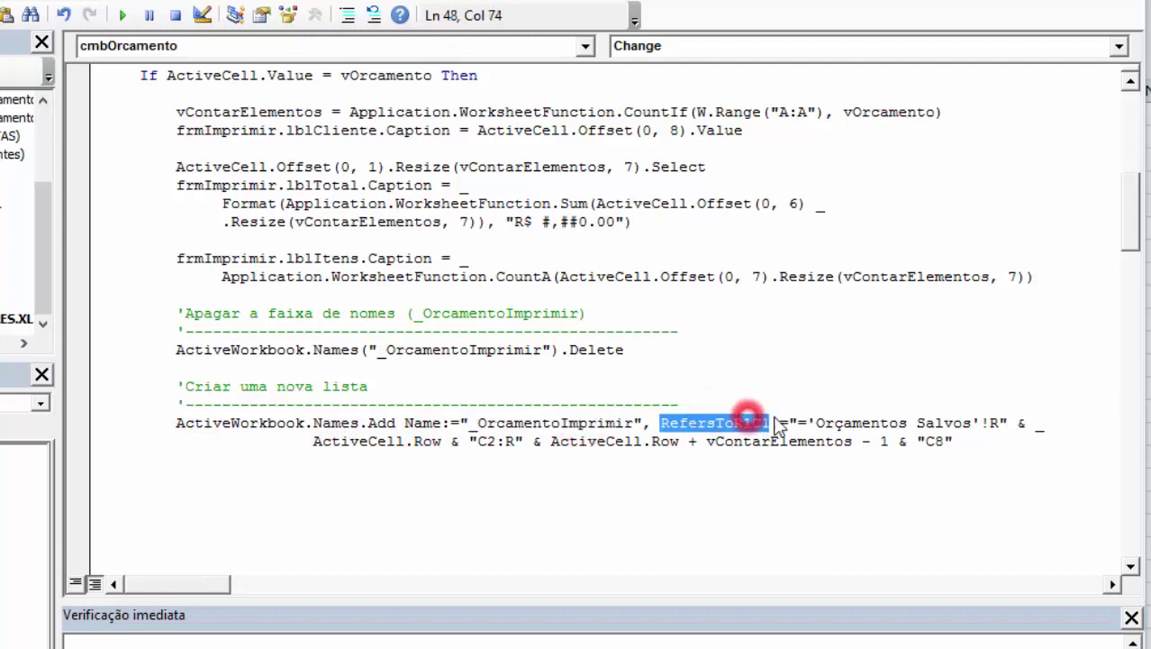
click(827, 423)
double_click(860, 423)
double_click(933, 421)
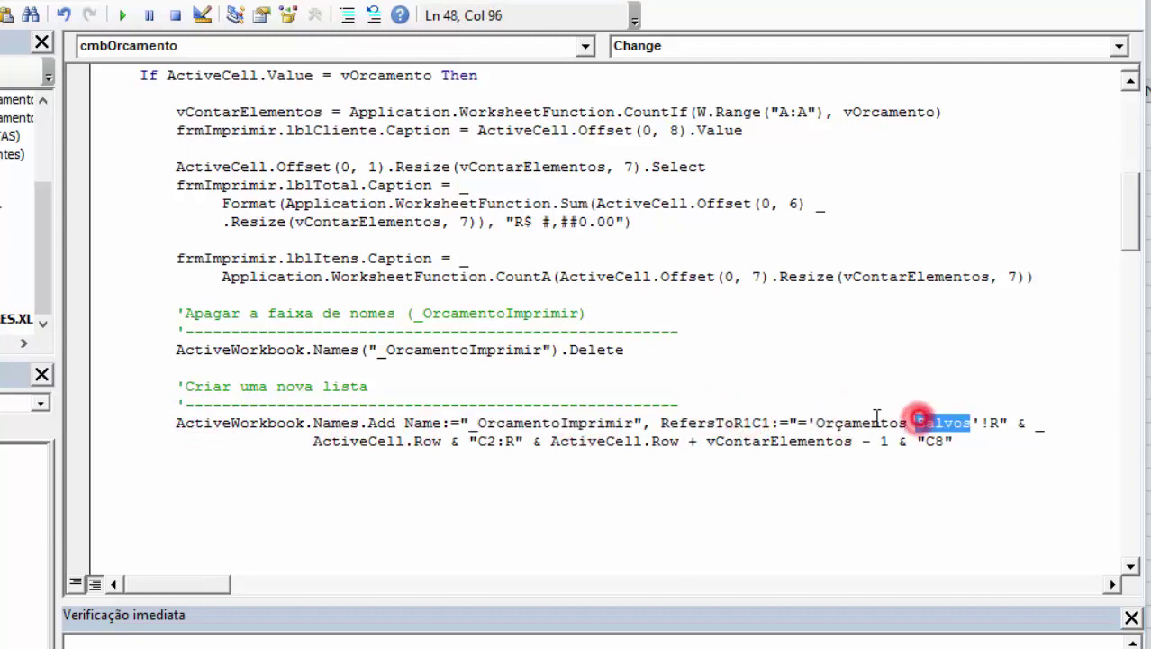
click(933, 421)
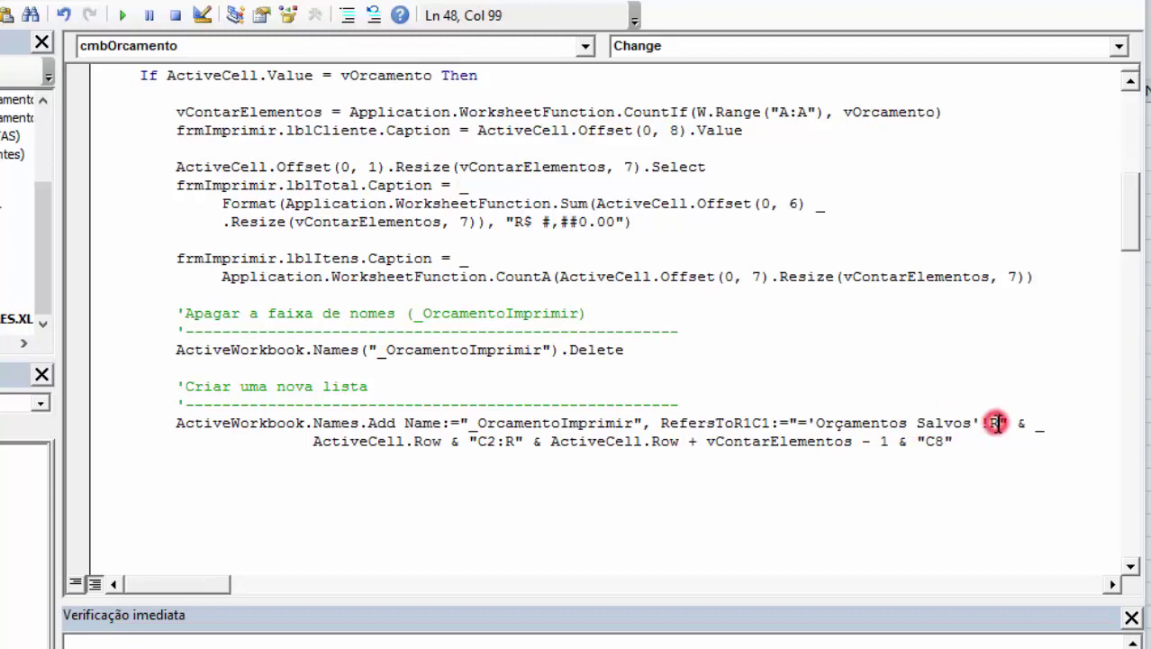
drag(997, 422, 989, 422)
click(998, 422)
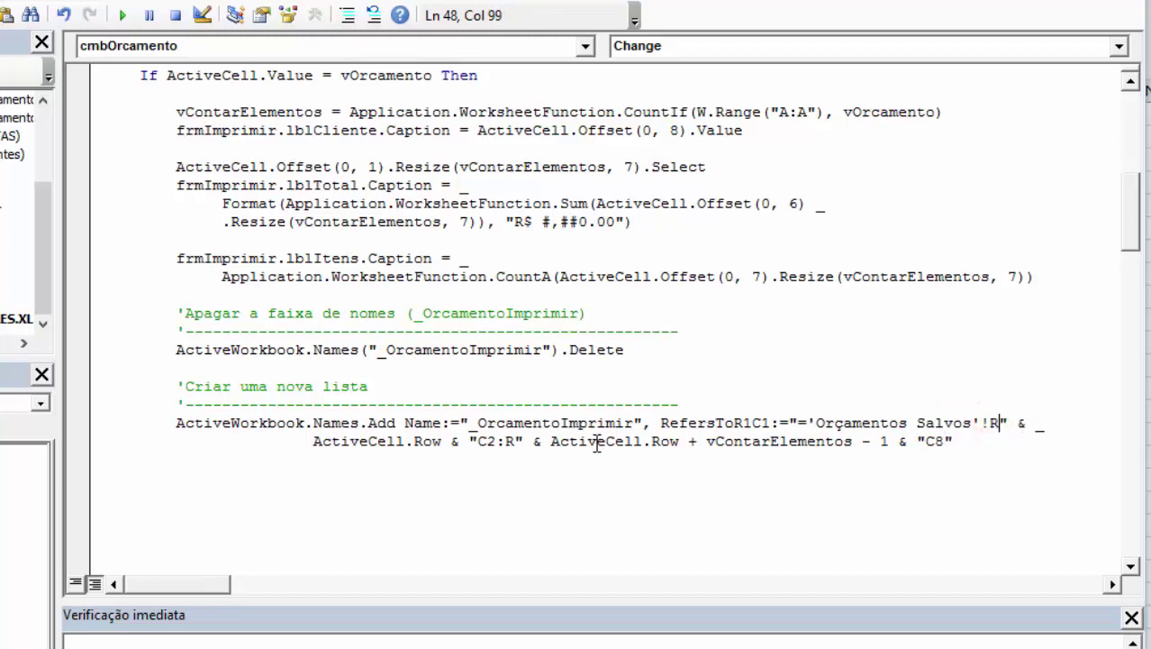
double_click(400, 444)
click(401, 443)
scroll(413, 441, up, 3)
scroll(414, 442, up, 3)
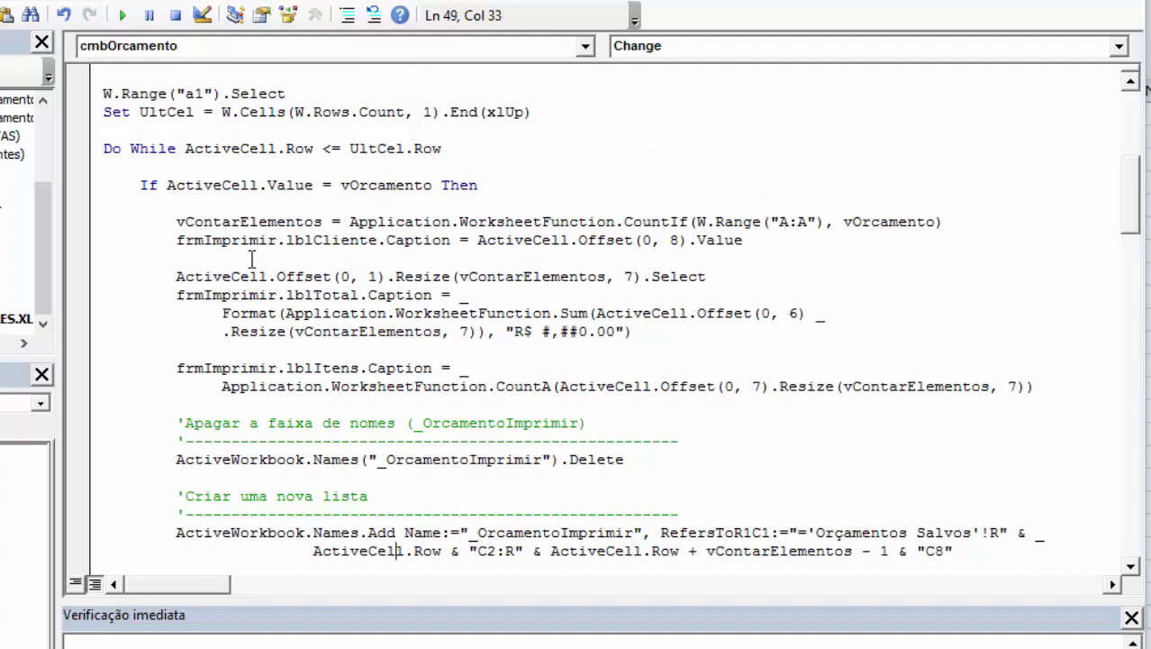
scroll(415, 420, down, 3)
scroll(415, 410, down, 3)
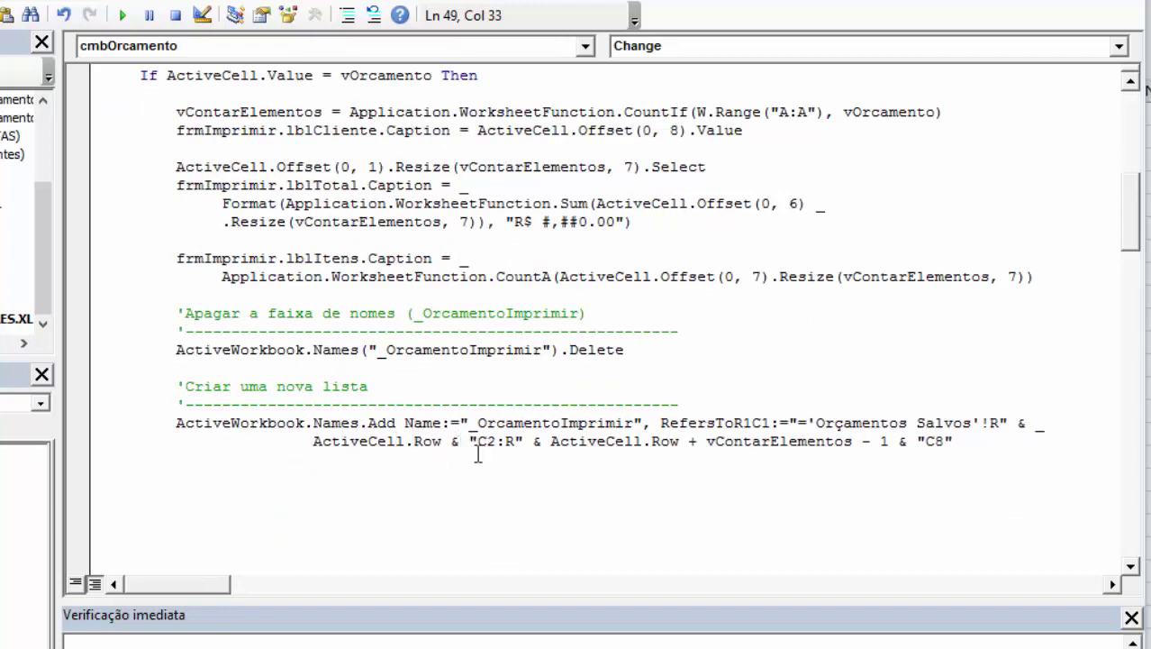
Type the example reference R1C2:R1 on the blank line below the Names.Add statement
click(456, 477)
text(R1)
text(C2:)
text(R)
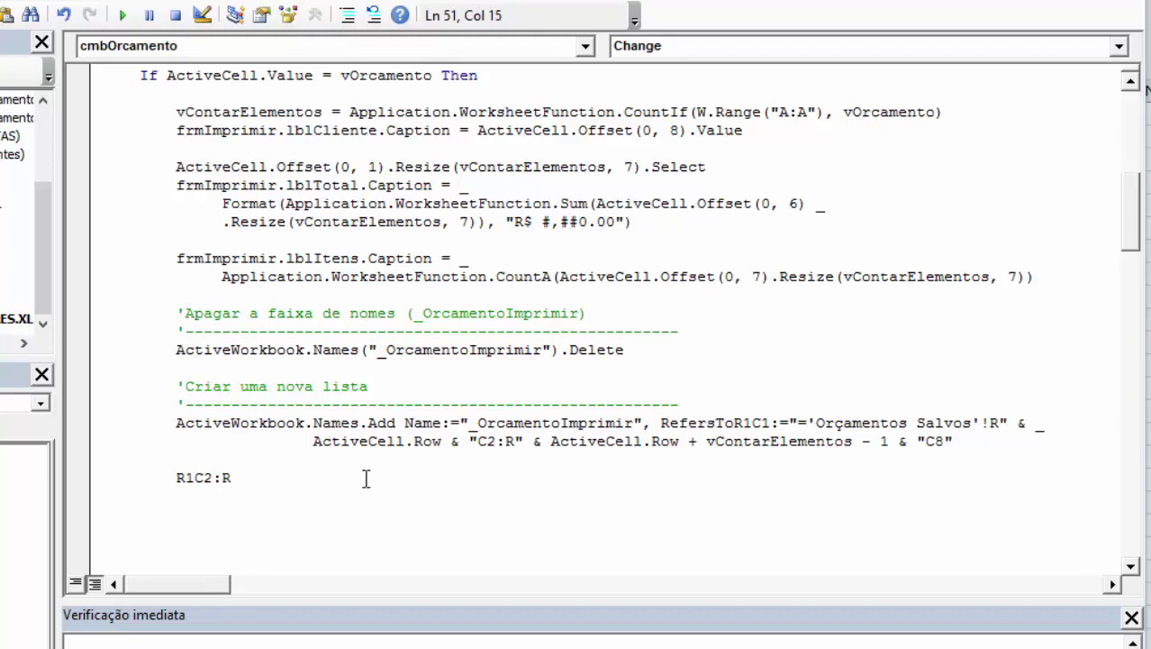
text(1)
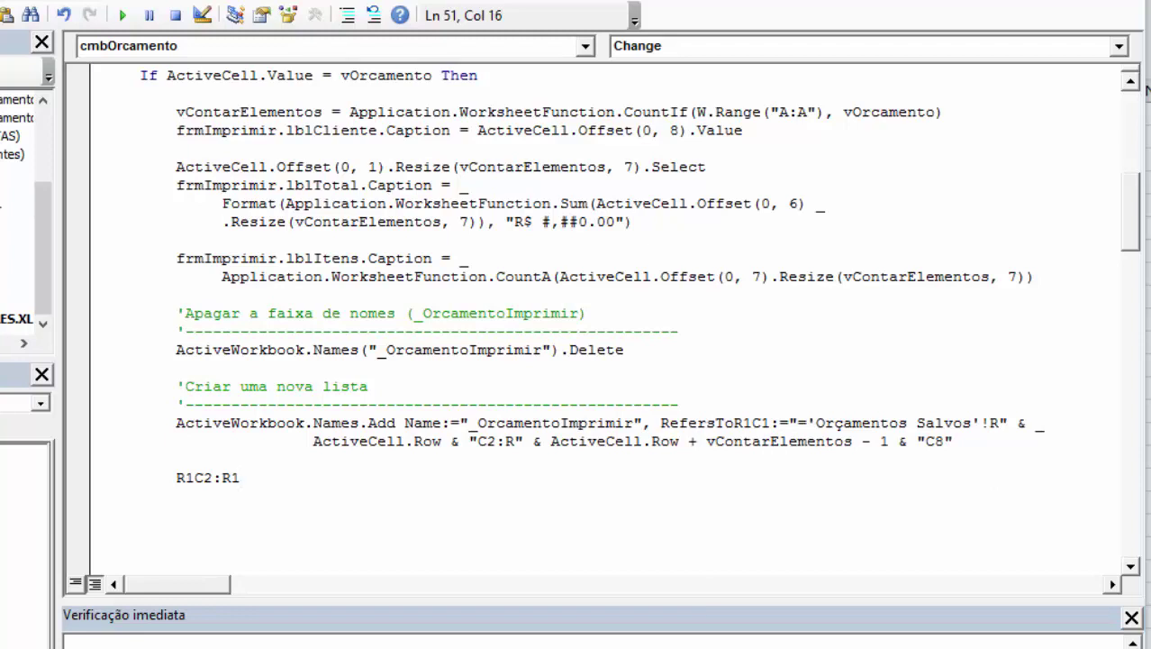
Edit the scratch reference line to read R1C2:R5C8
key(BackSpace)
text(1+)
text(4)
key(shift+Left)
key(shift+Left)
key(shift+Left)
key(shift+Left)
text(5)
text(C)
key(BackSpace)
key(BackSpace)
text(C87)
Delete the scratch R1C2:R5C8 line and tidy the indentation of the emptied line
drag(304, 478, 117, 482)
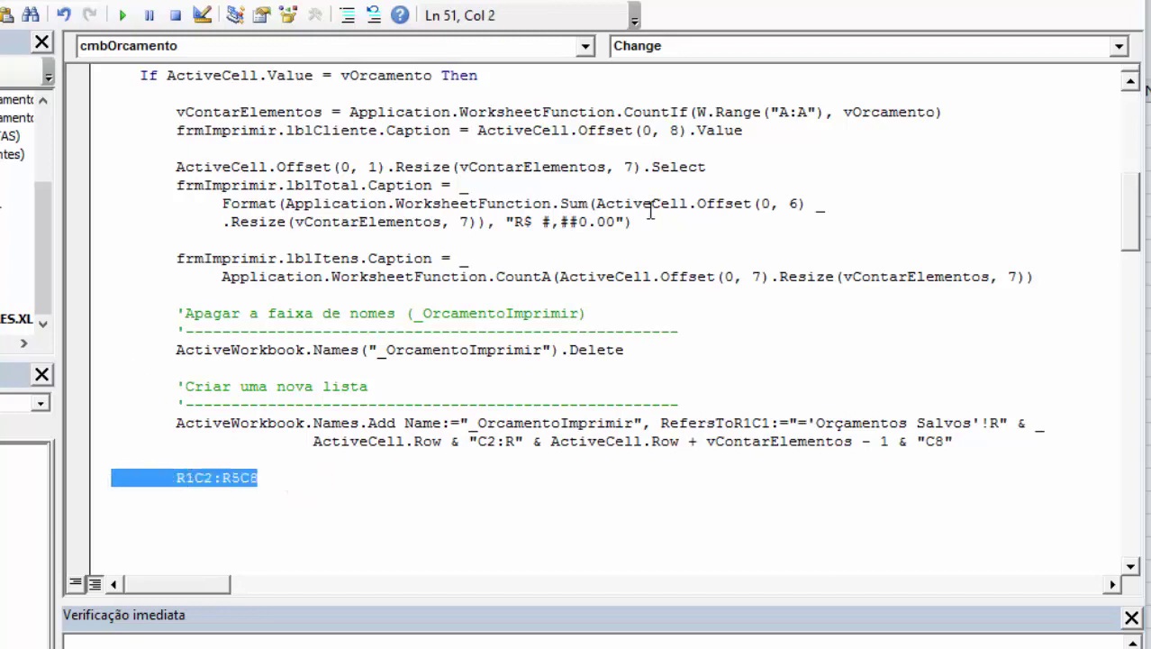
key(BackSpace)
key(BackSpace)
key(Tab)
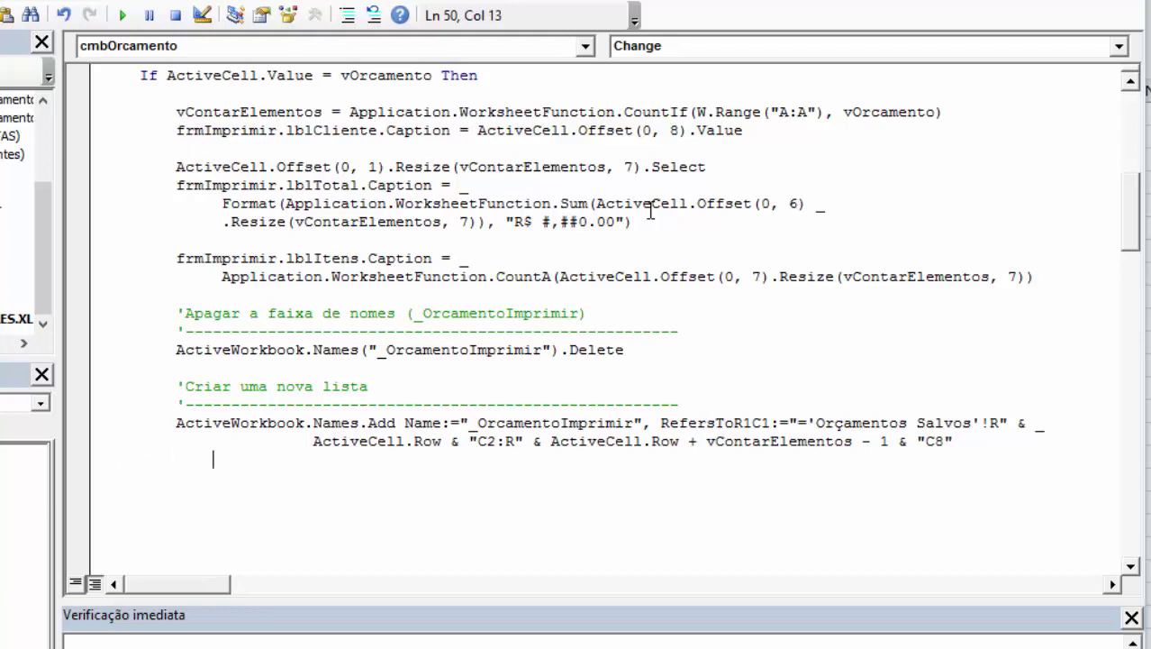
key(BackSpace)
key(BackSpace)
Start a With frmImprimir.lstItens … End With block setting .RowSource to "_OrcamentoImprimir"
key(Return)
key(Return)
text(WITH FRMI)
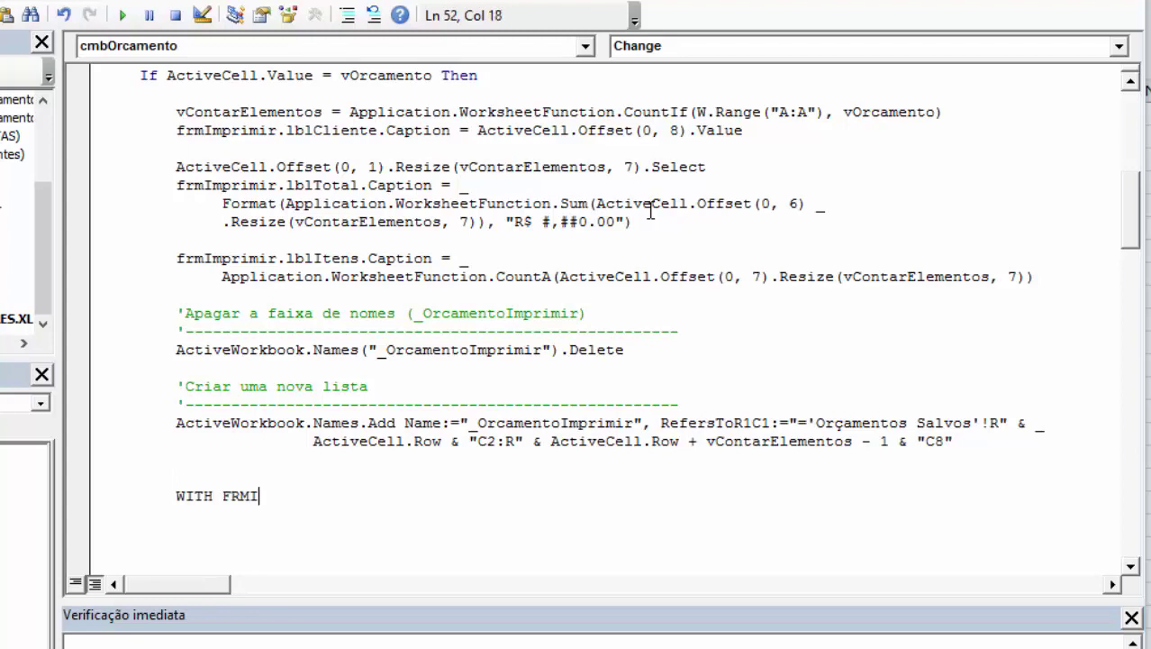
text(MPRIMIR.)
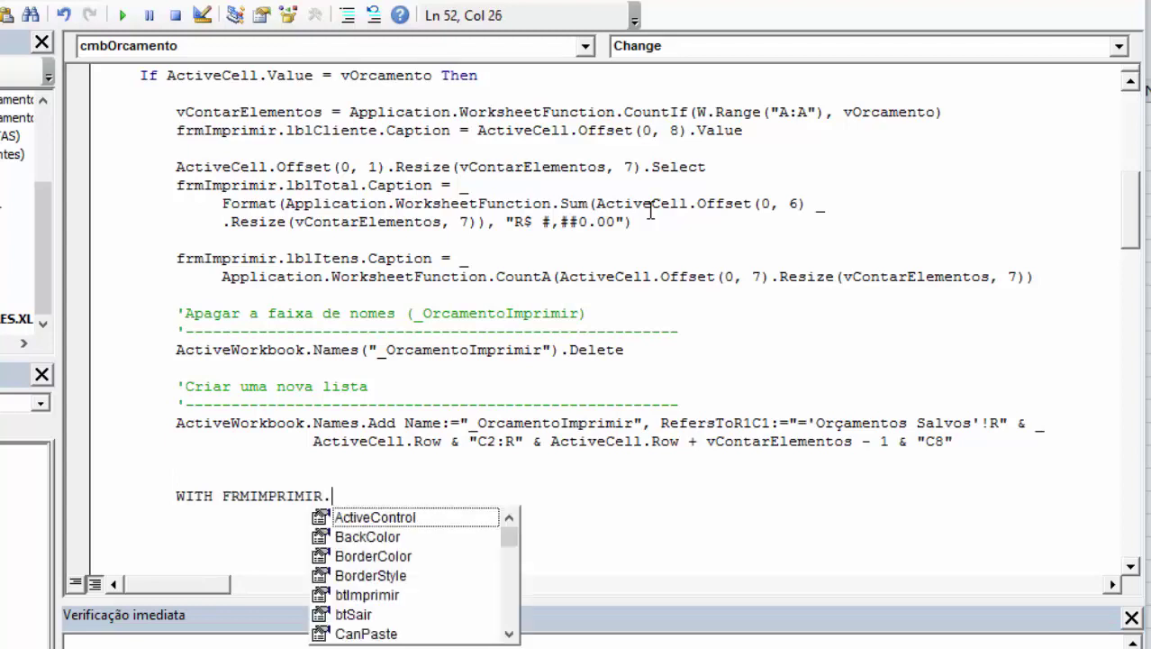
text(LST)
key(Tab)
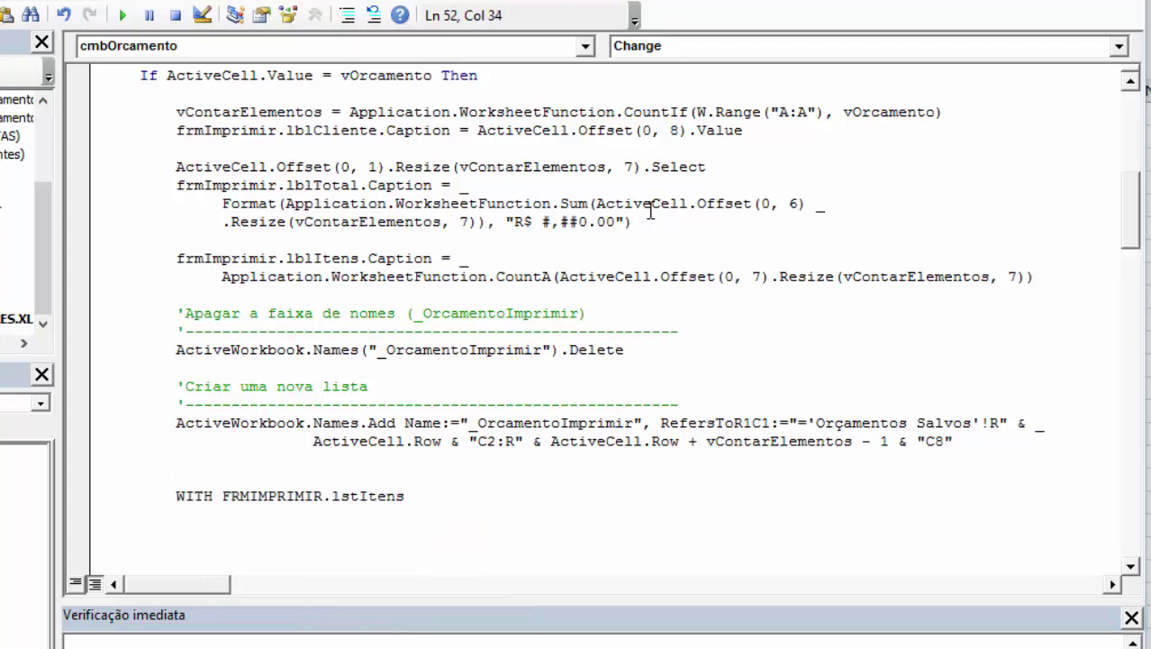
key(Return)
key(Return)
text(END WITH)
key(Up)
key(Return)
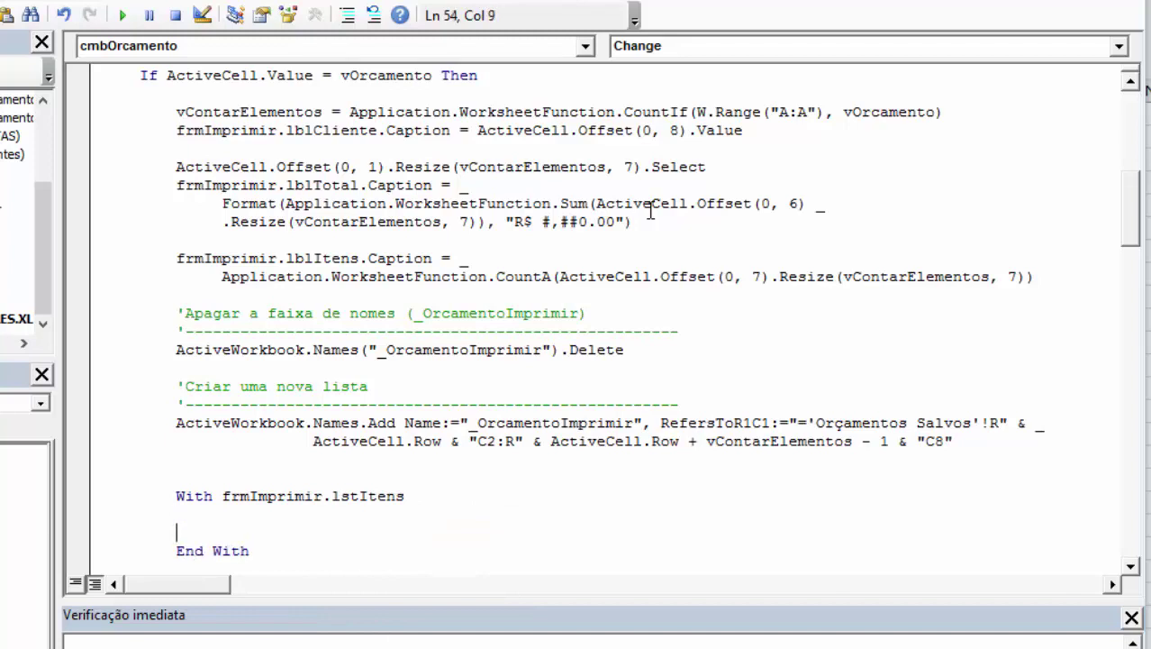
key(Tab)
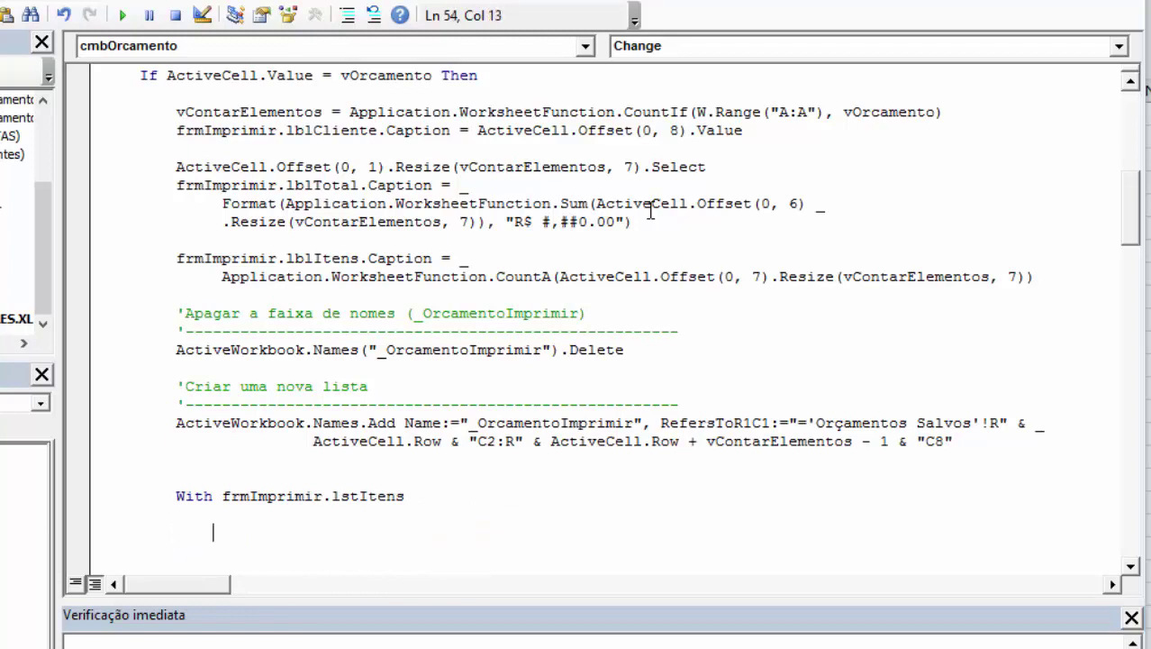
text(.row)
key(Tab)
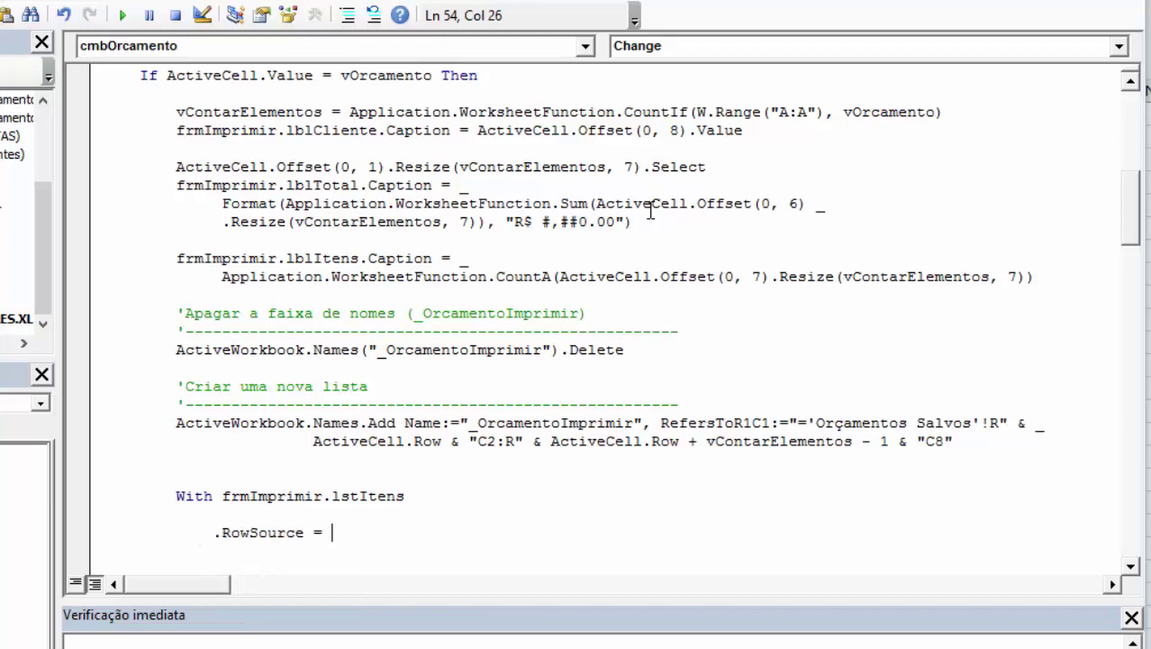
text(+)
key(BackSpace)
key(BackSpace)
text(_Orca)
text(mentoImprimi)
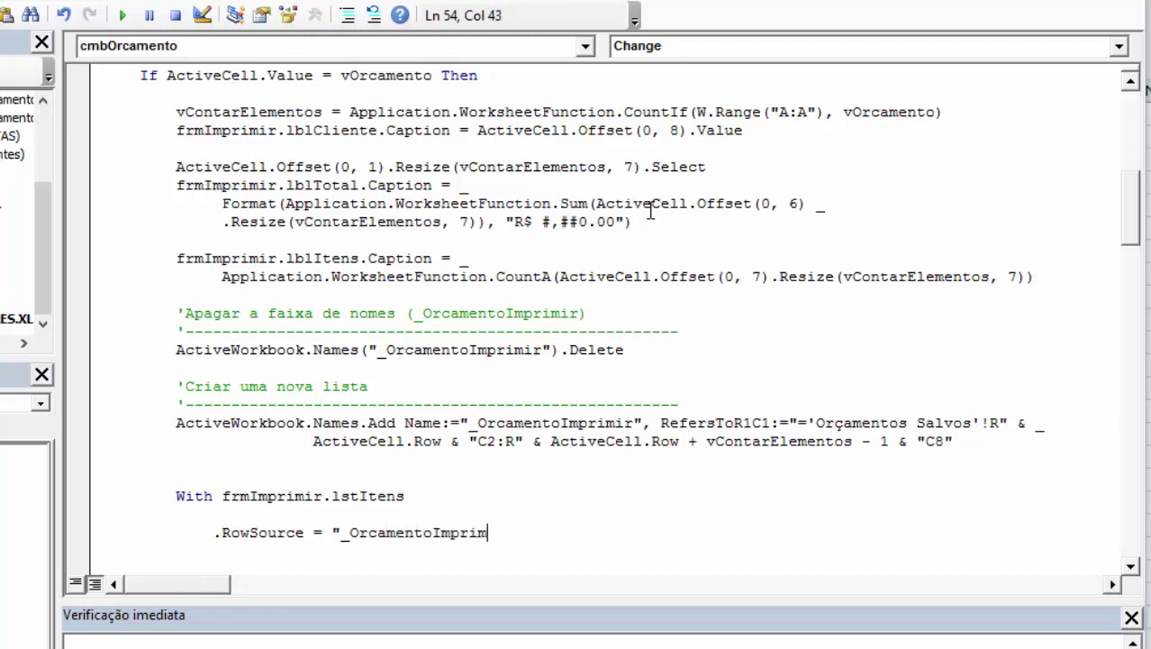
text(r")
Set .ColumnWidths to "20pt;60pt;120pt;50pt;30pt;50pt;40pt" inside the With block
key(Return)
text(.colu)
key(Down)
key(Down)
key(Down)
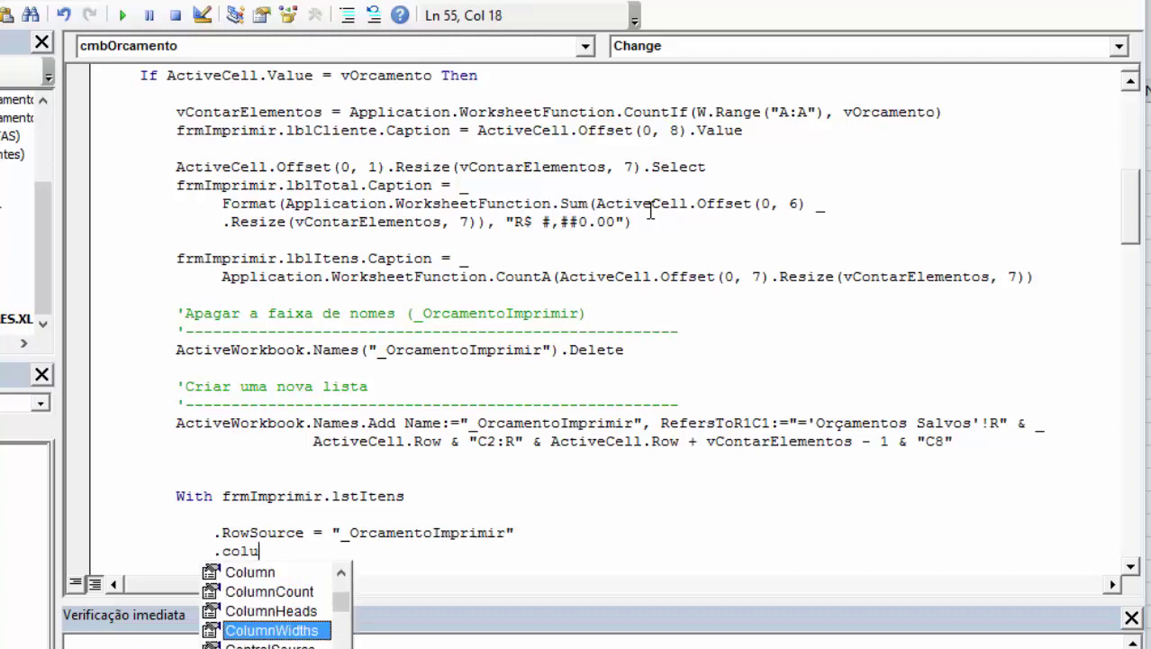
key(Tab)
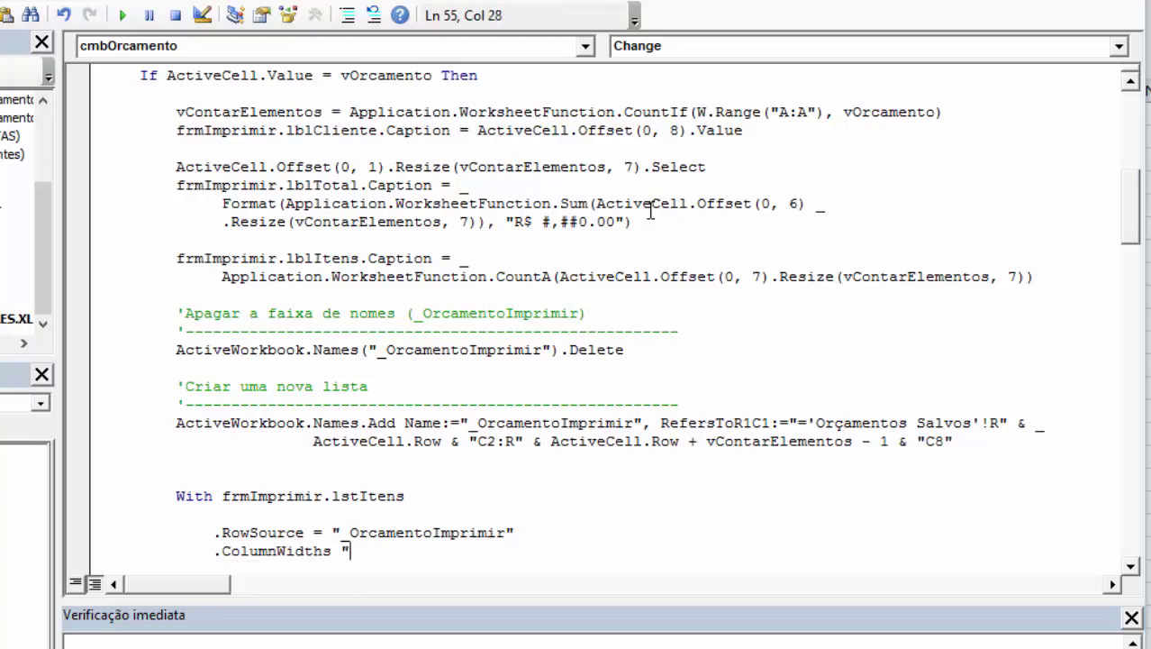
key(BackSpace)
text(=)
text( " 20)
key(BackSpace)
text(pt;)
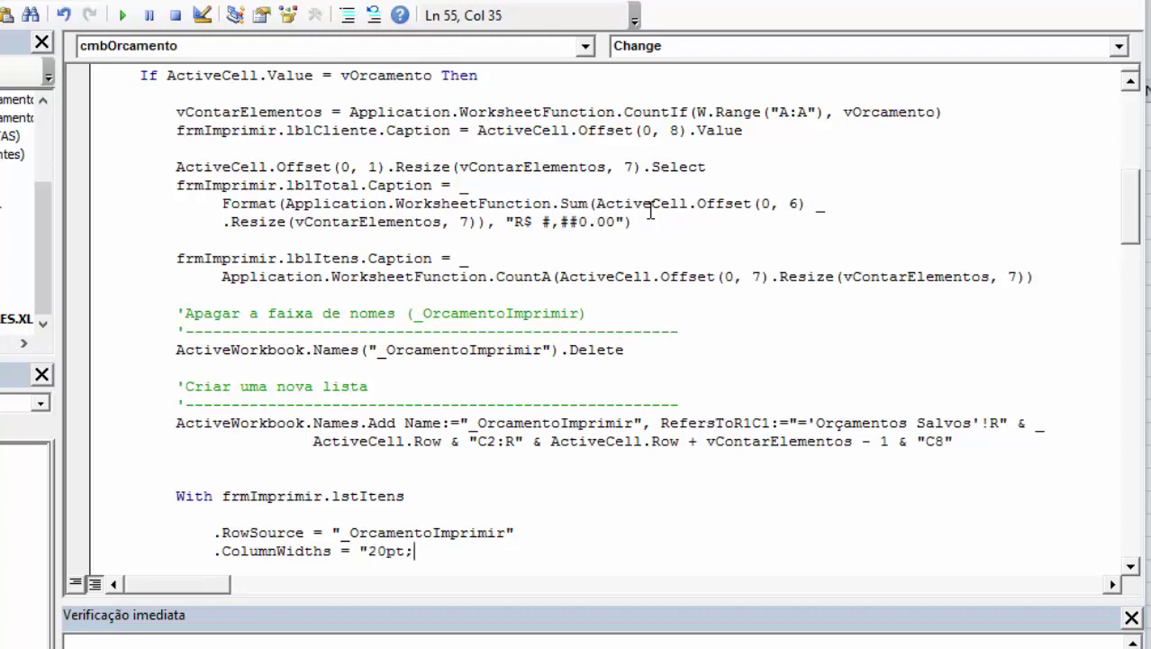
text(60p)
text(t;120)
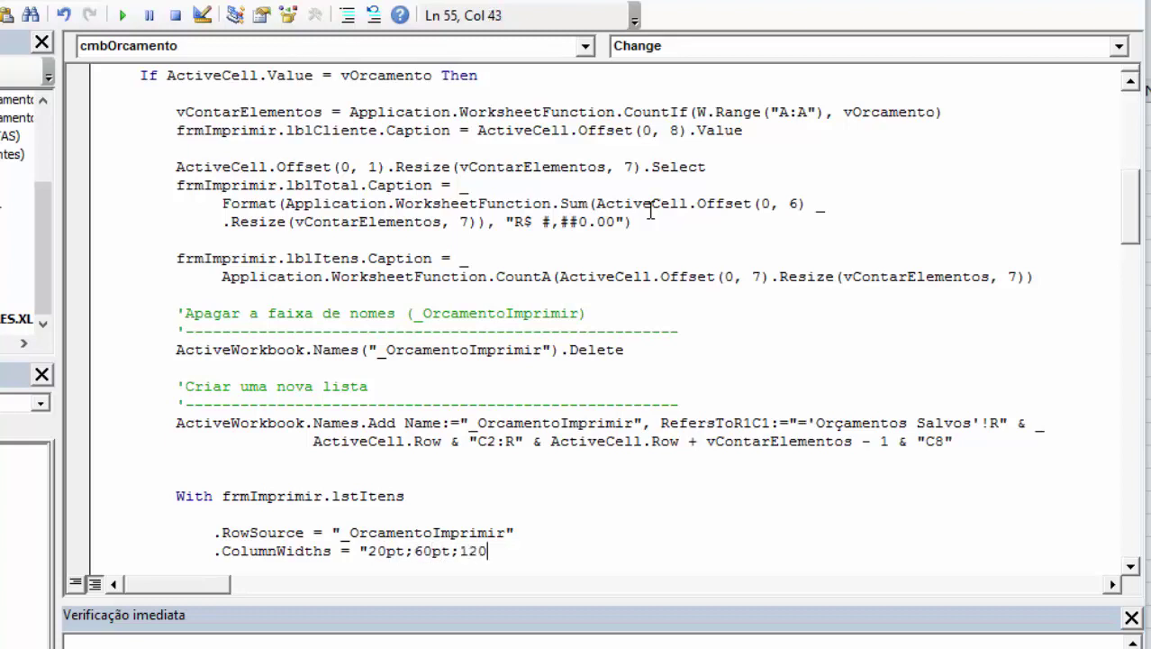
text(pt;50)
text(pt;)
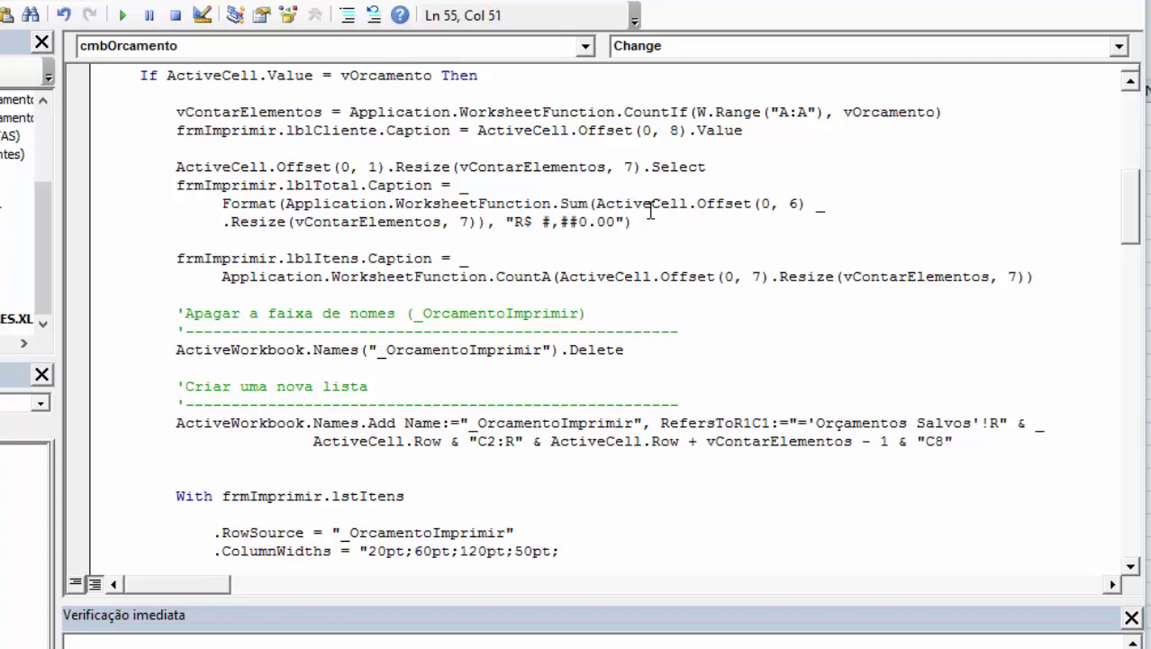
text(30pt;)
text(50pt;40)
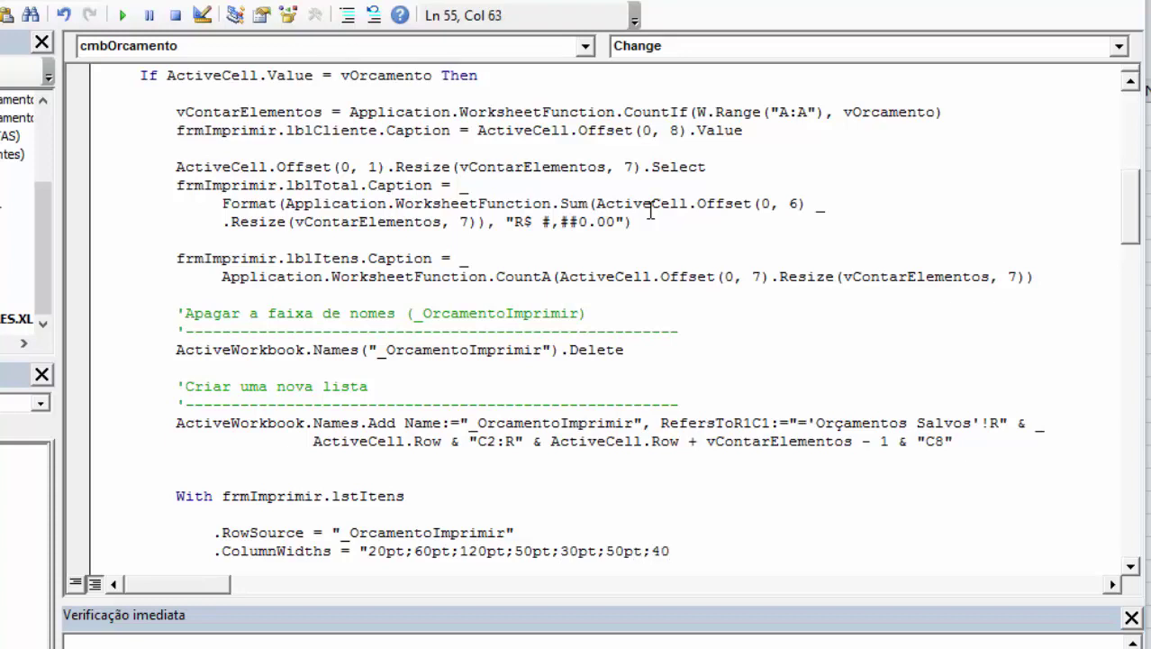
text(pt)
Add .ColumnHeads = False and close the block with End With
key(Return)
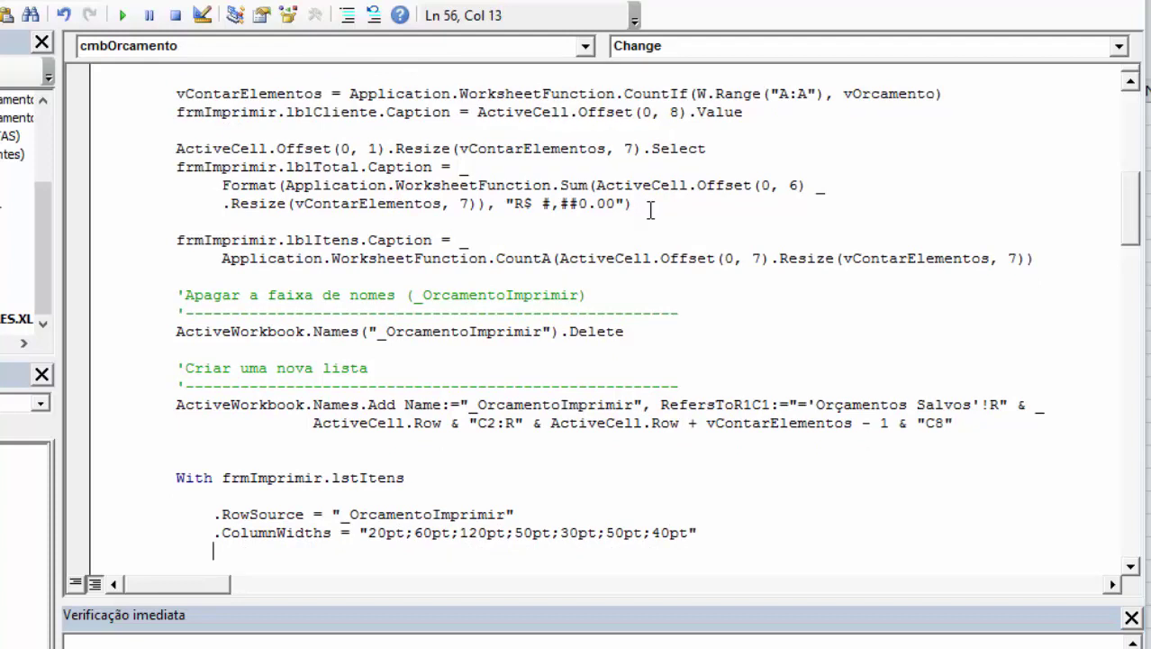
text(.colu)
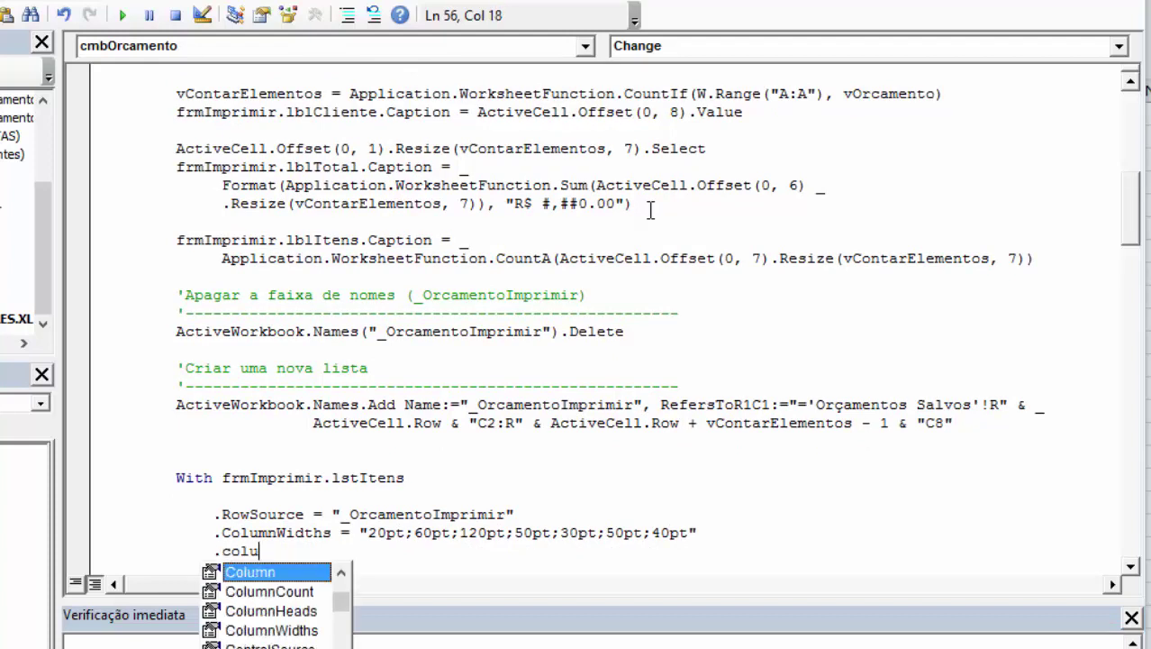
text(mn)
text(he)
key(Tab)
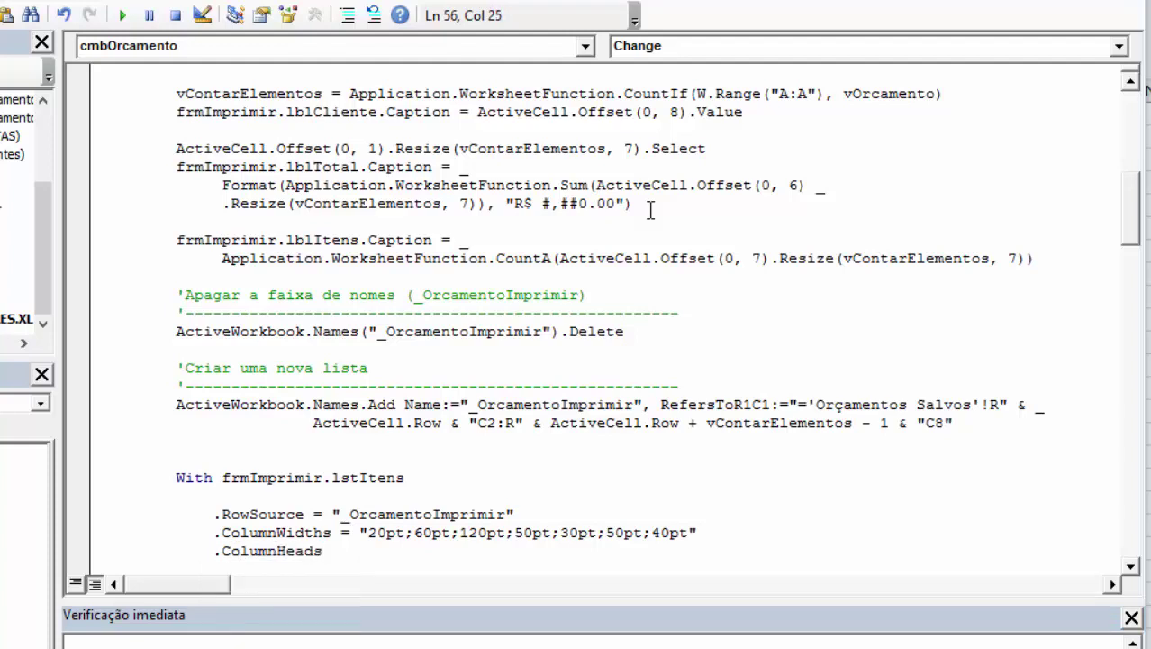
text(= Fal)
key(Return)
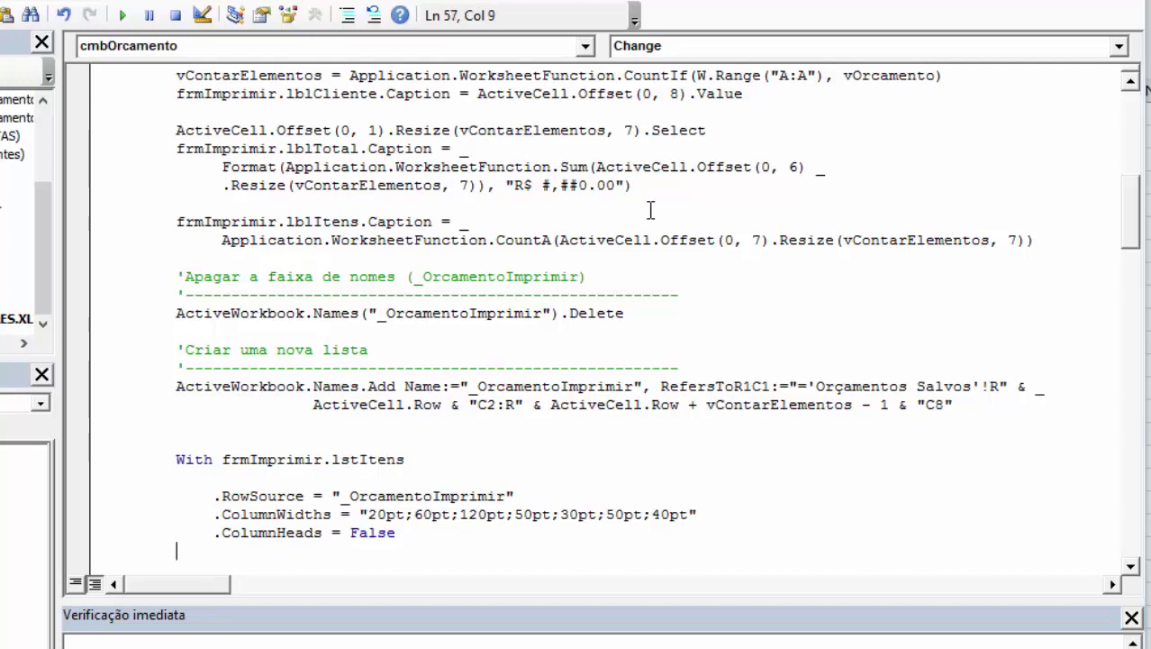
key(Return)
text(End With)
key(Return)
key(Return)
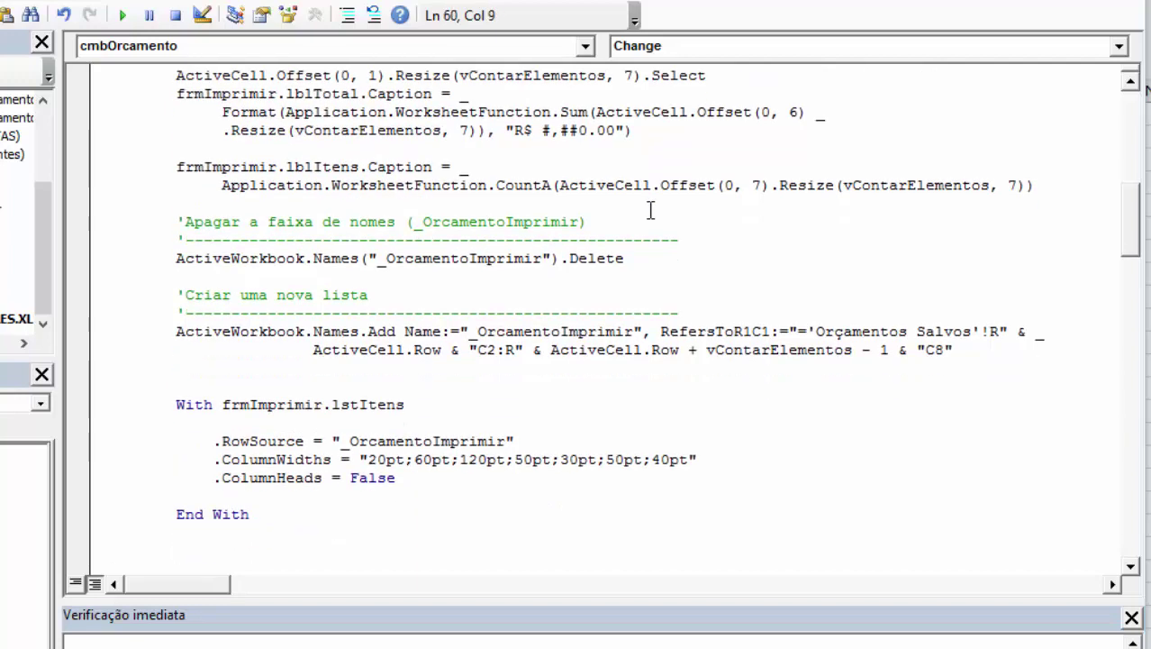
key(Up)
Review the budget-matching If condition and add an Exit Do line below End With
scroll(418, 224, up, 1)
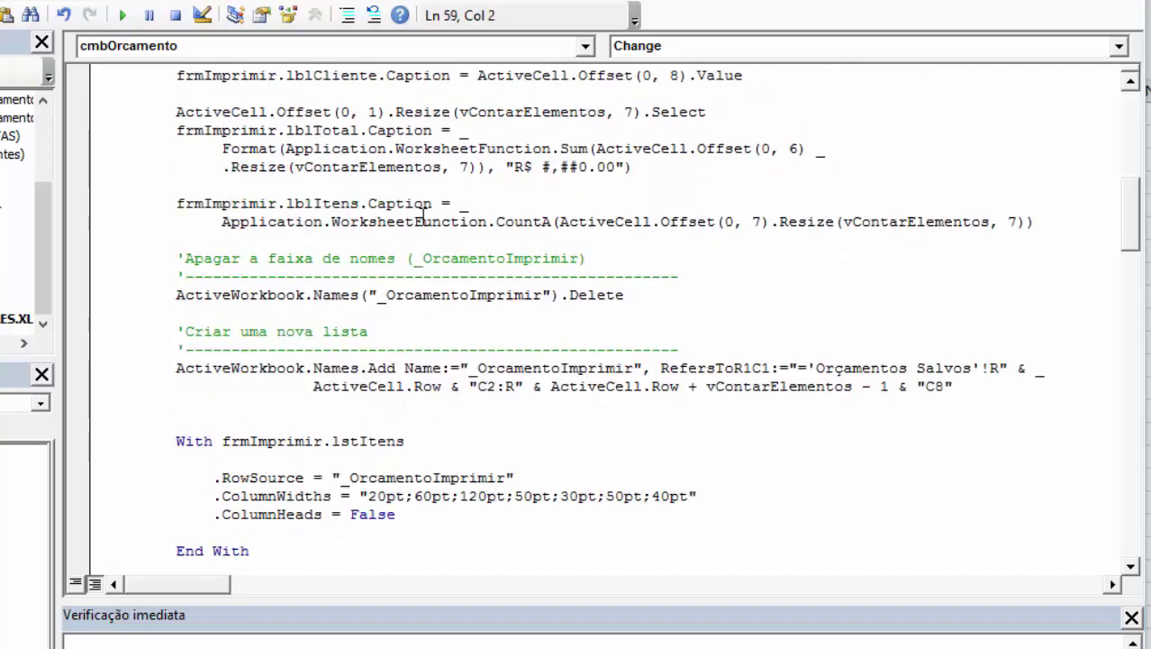
scroll(360, 270, up, 4)
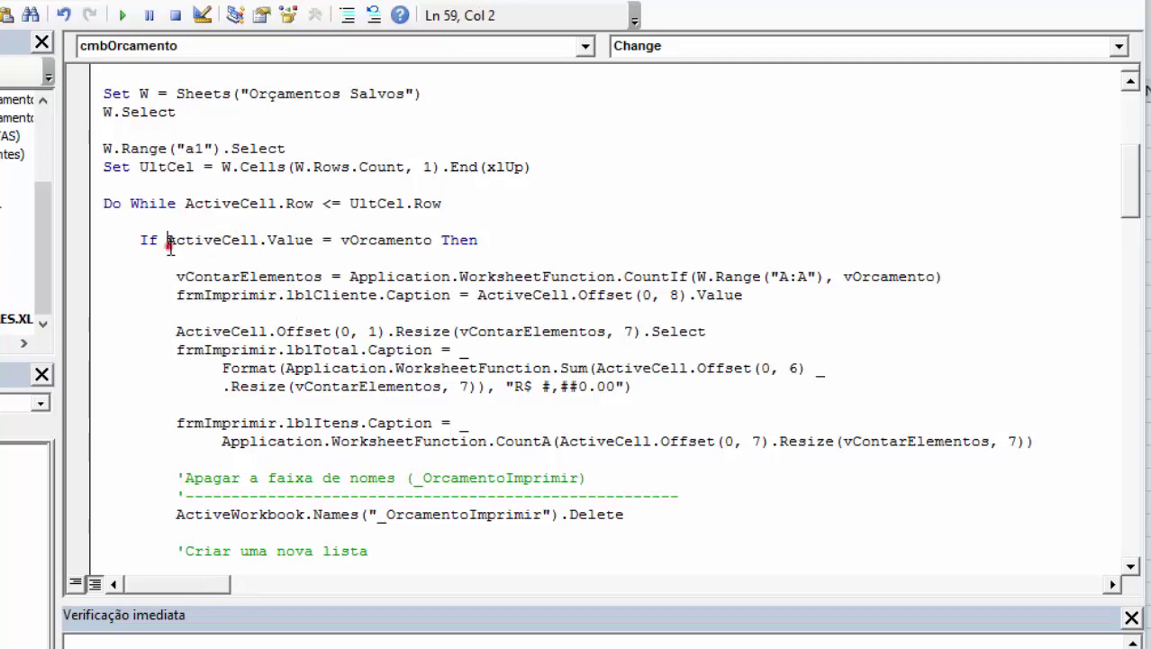
drag(167, 240, 429, 239)
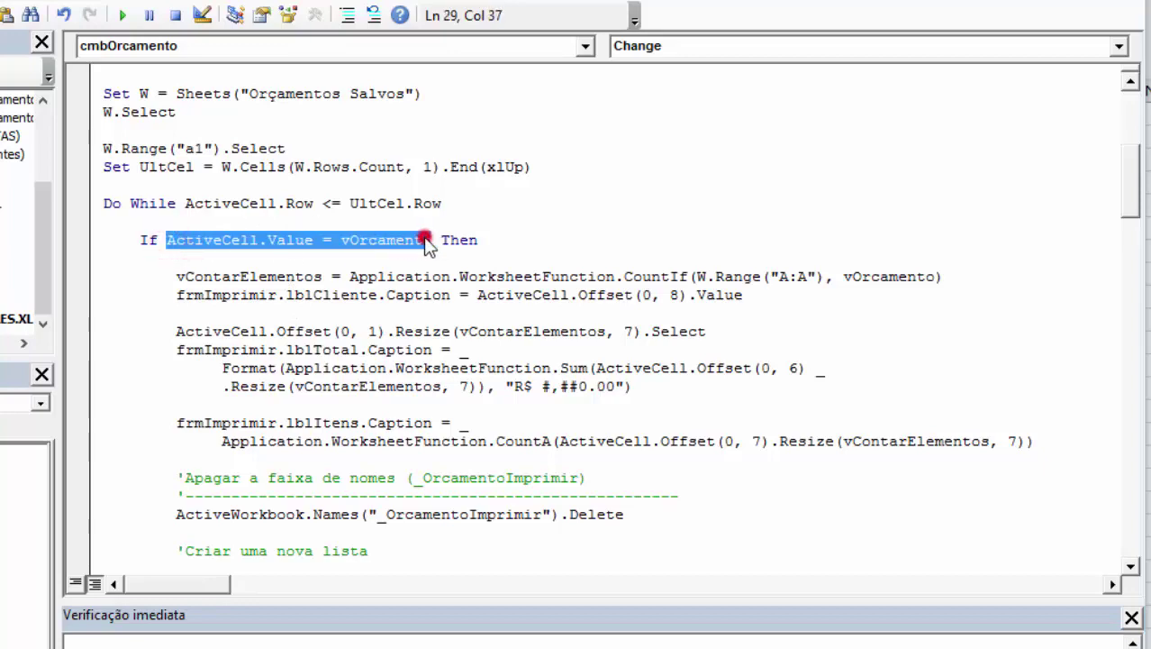
click(421, 239)
scroll(265, 355, down, 4)
scroll(268, 372, down, 1)
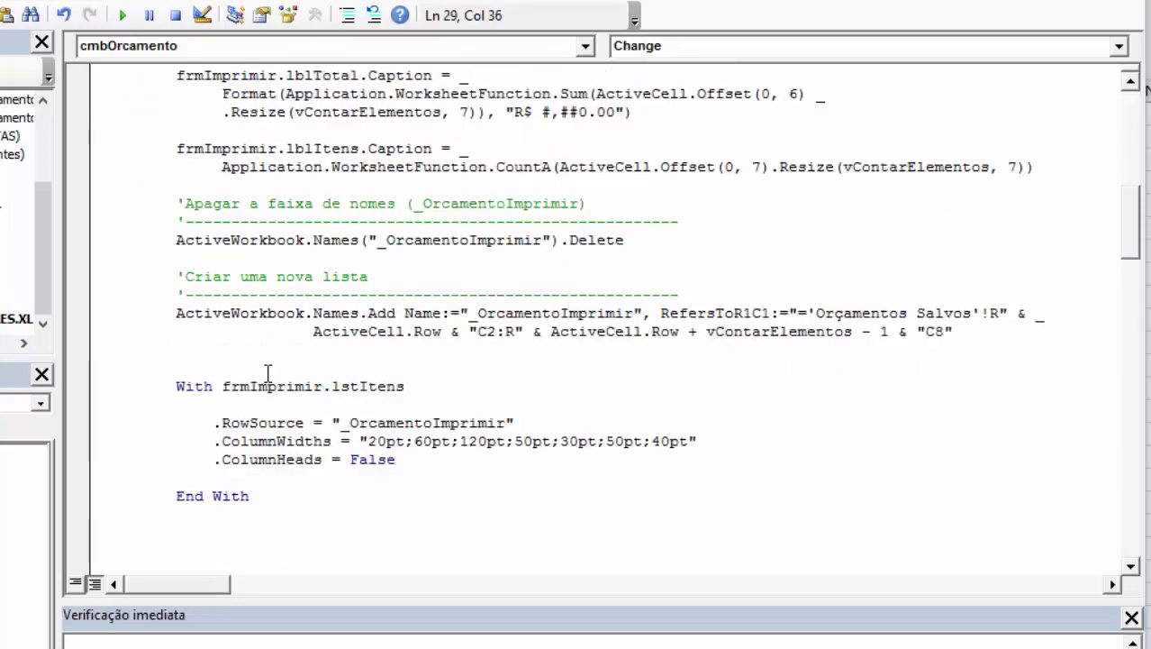
scroll(268, 372, down, 1)
click(216, 464)
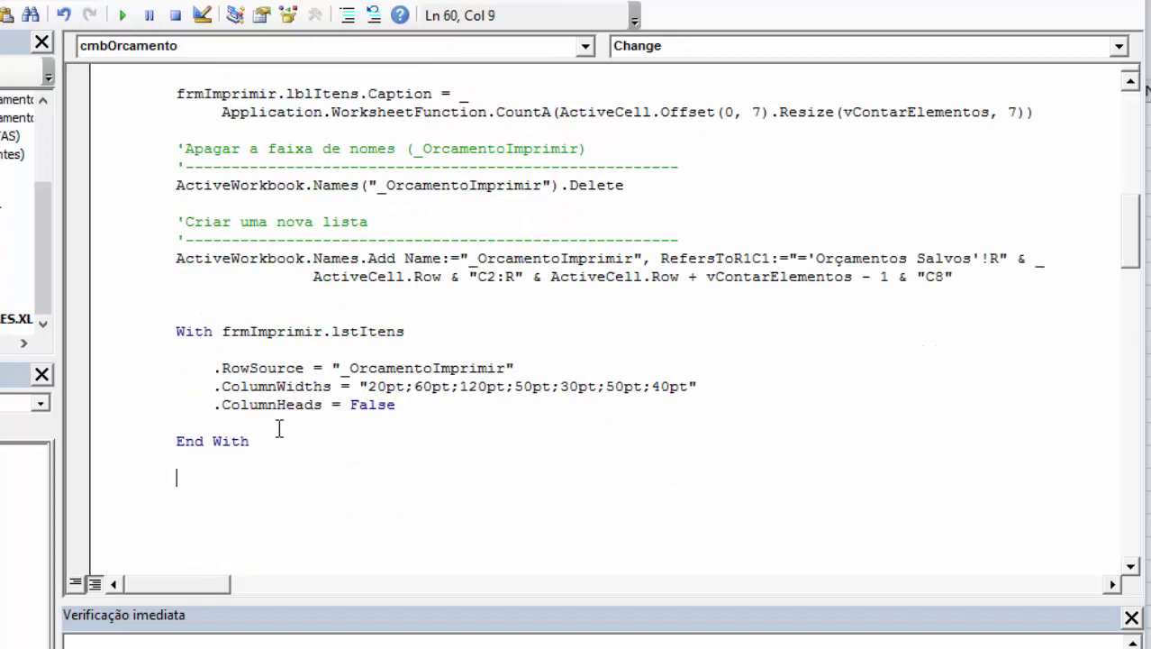
text(exito)
key(BackSpace)
key(BackSpace)
text(do)
key(Return)
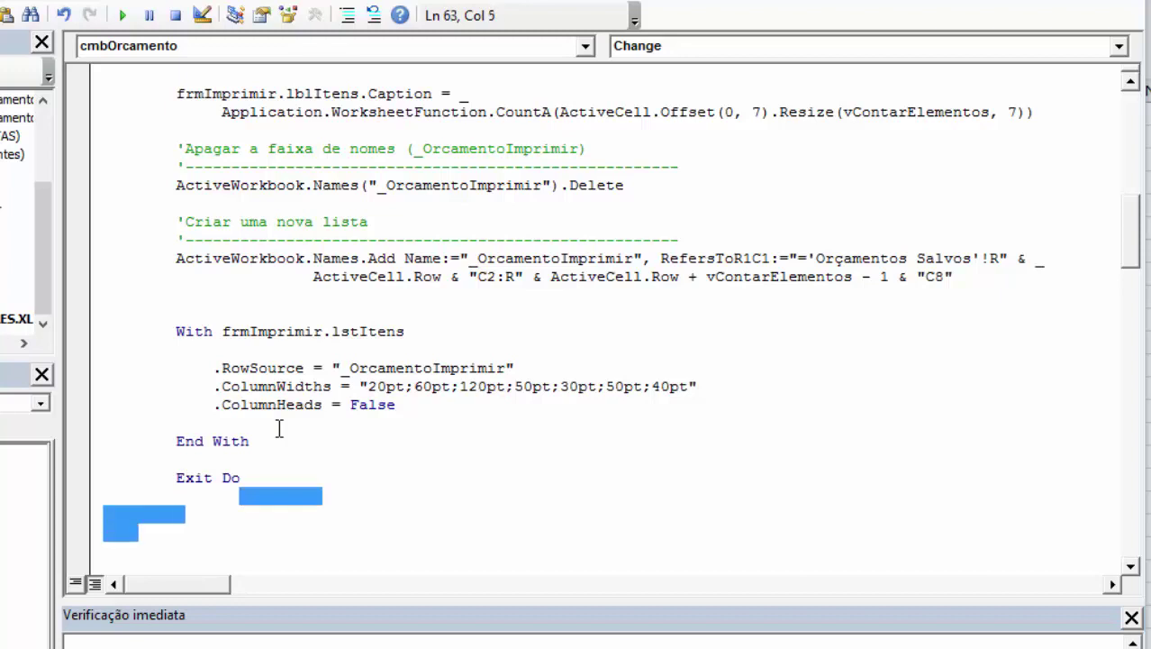
Remove the extra blank lines above End If and above ActiveCell.Offset
key(shift+Down)
key(BackSpace)
key(Down)
key(Down)
key(Down)
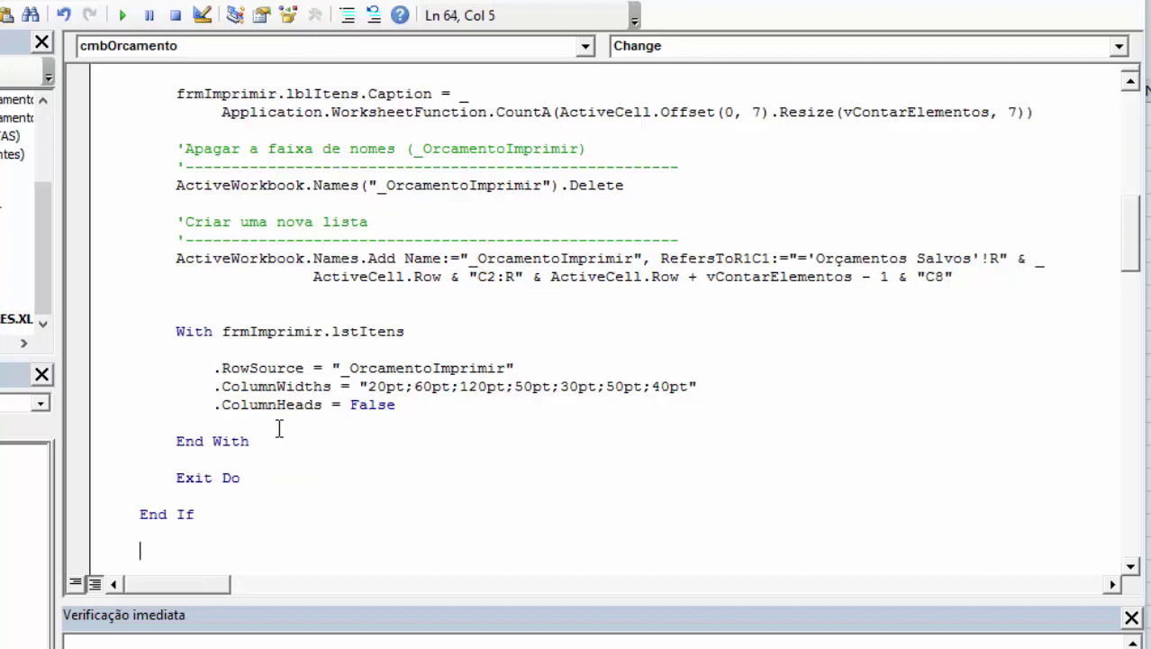
key(Up)
key(Up)
key(End)
key(Down)
scroll(279, 428, down, 3)
key(Down)
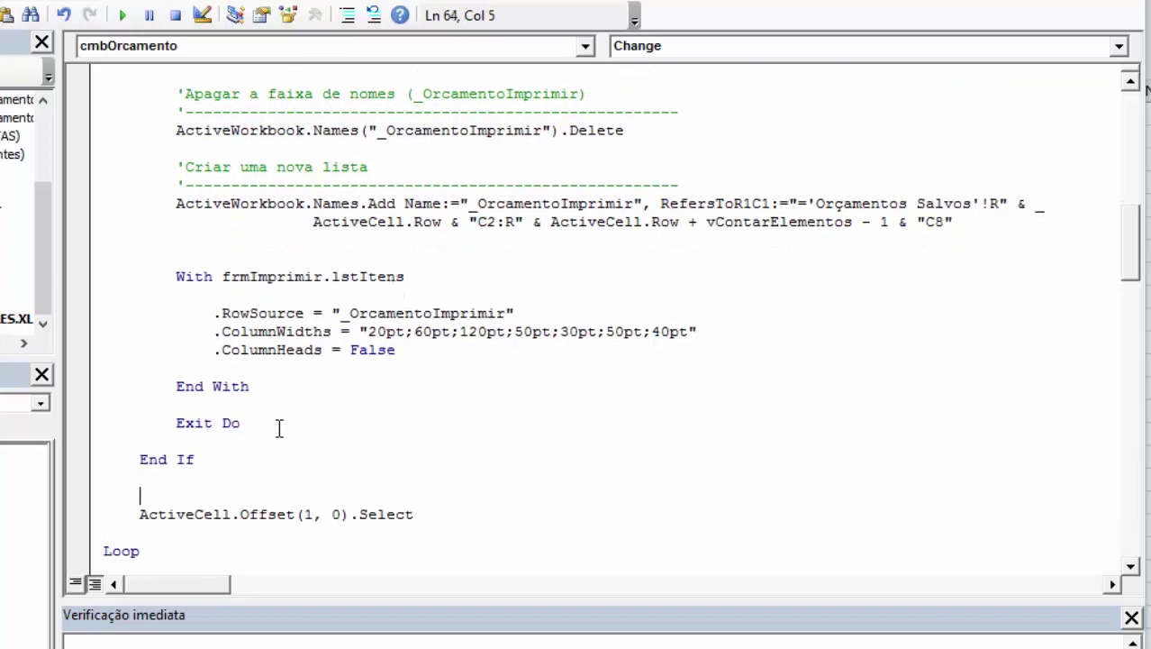
key(shift+Up)
key(BackSpace)
key(Down)
key(Down)
key(Home)
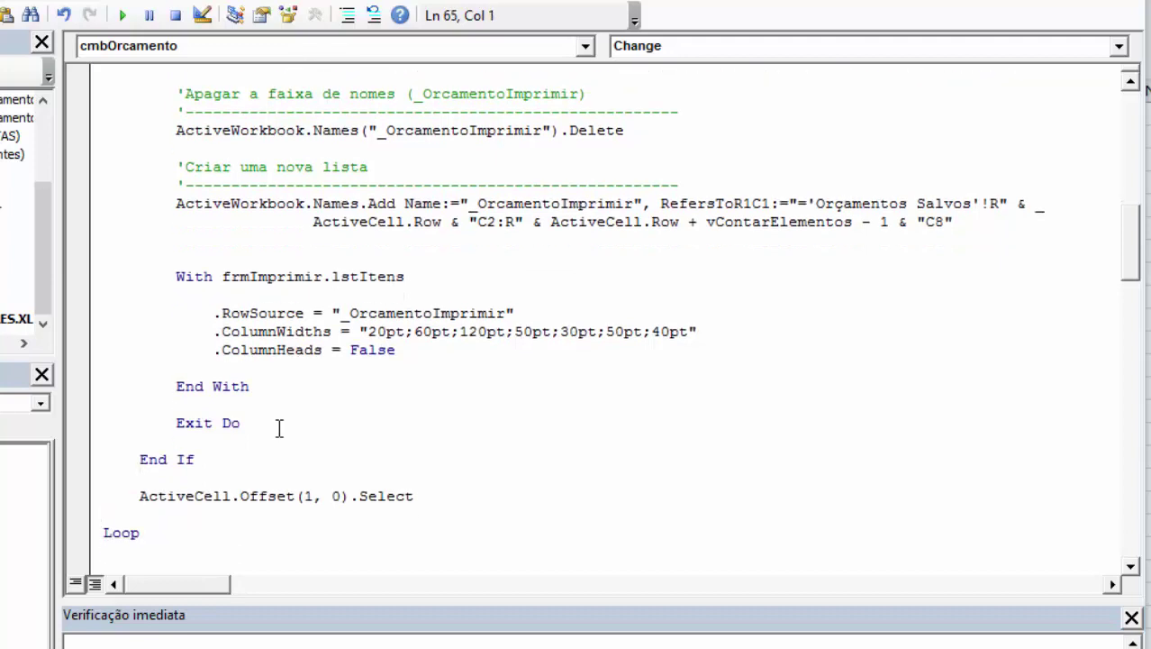
Add frmImprimir.lstItens.Enabled = False after Loop, above ScreenUpdating = True
key(Down)
key(Down)
key(Down)
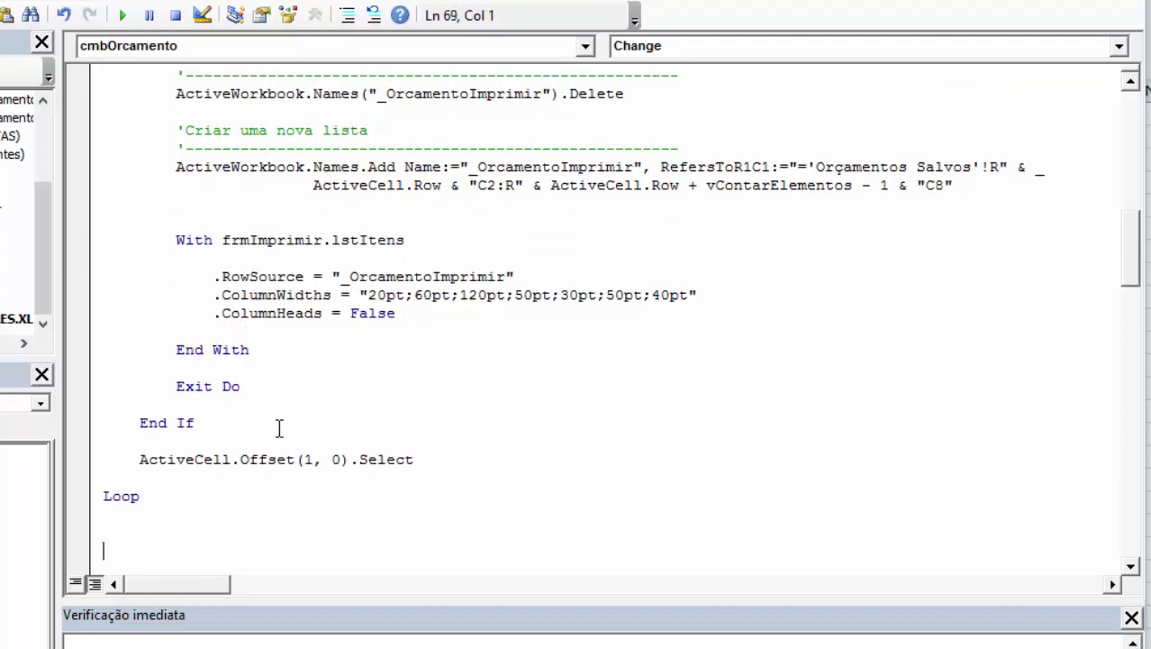
text(frmimpri)
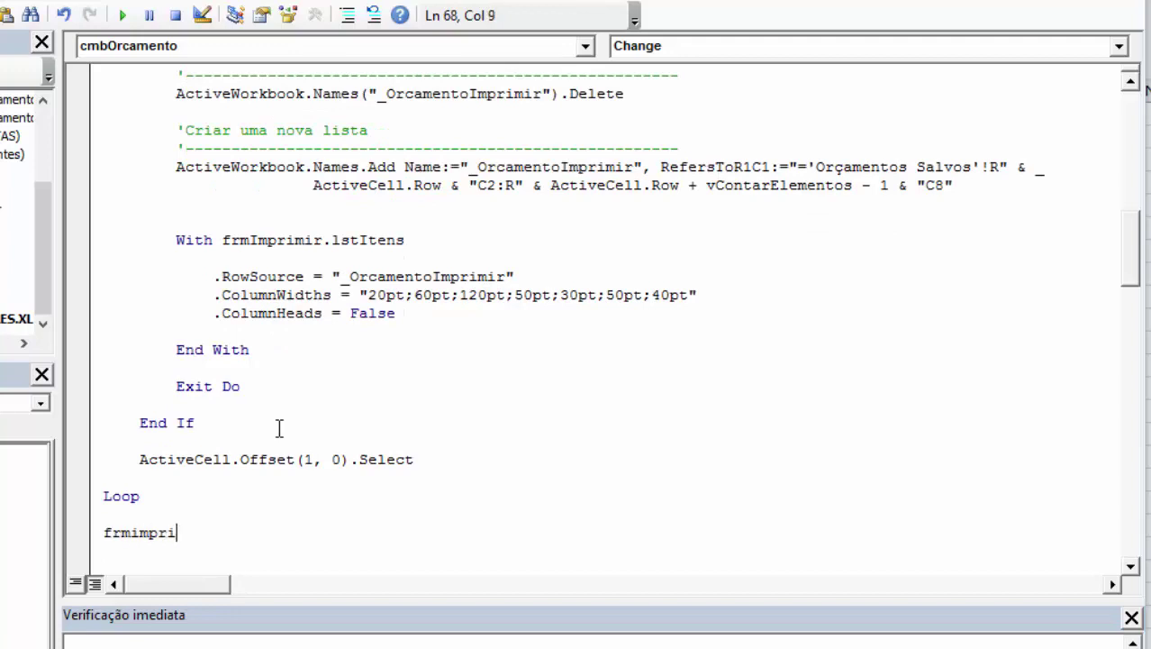
text(mi.l)
key(BackSpace)
key(BackSpace)
text(ir.lst)
key(BackSpace)
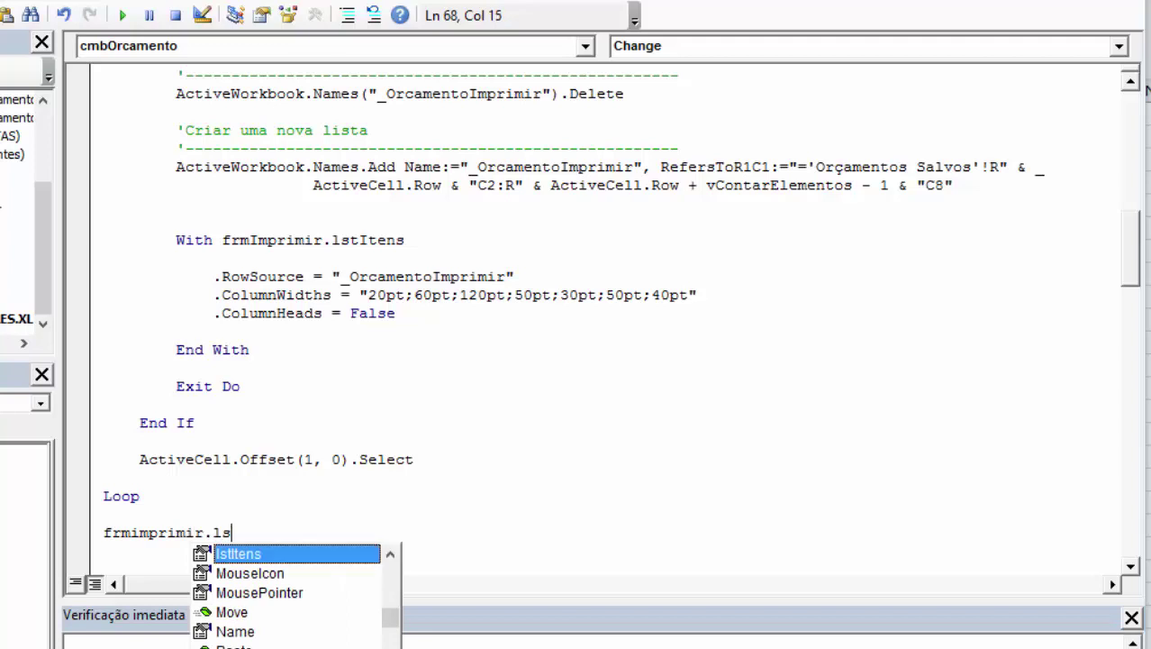
key(Tab)
text(.ena)
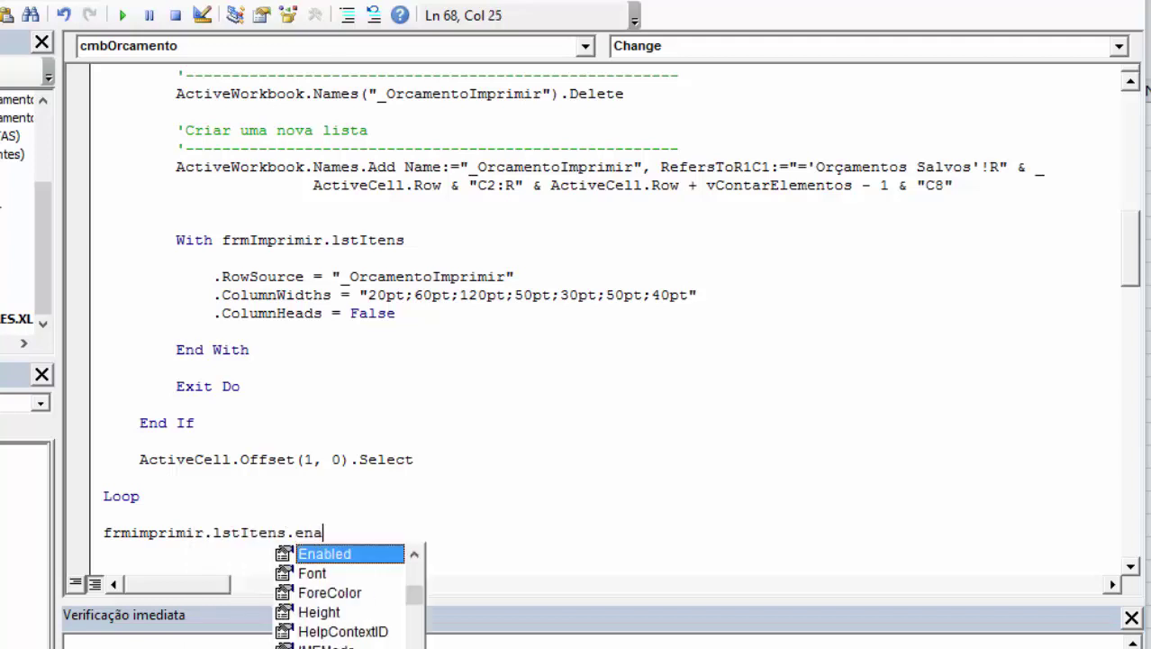
text( = false)
key(Return)
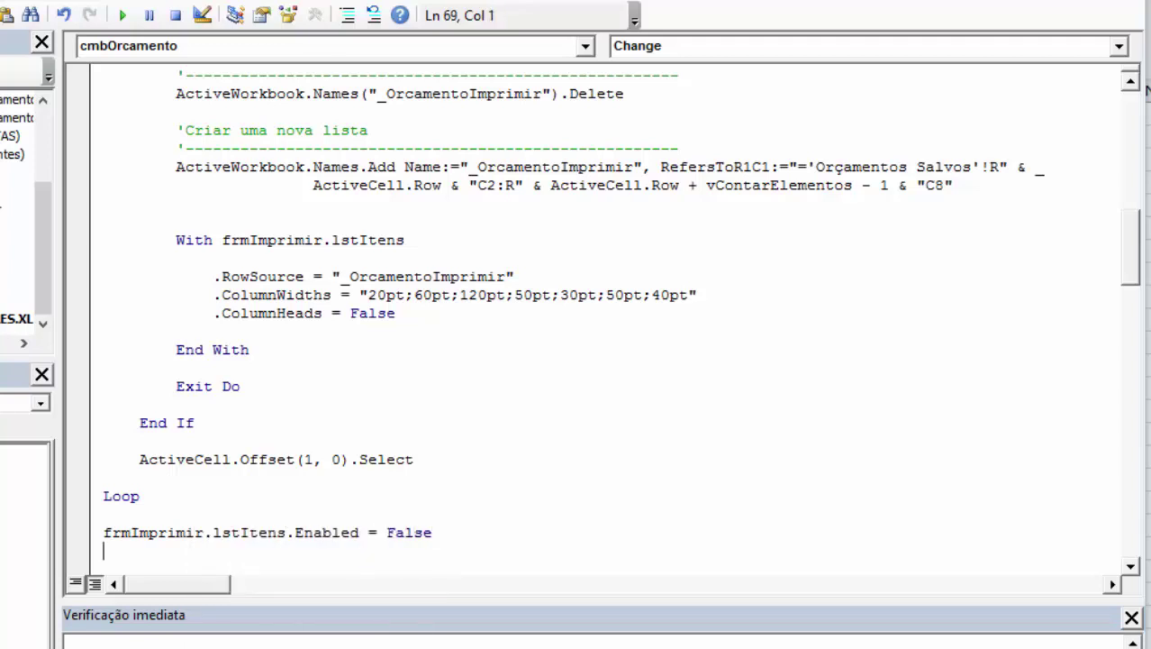
key(Return)
key(Return)
key(Return)
key(Return)
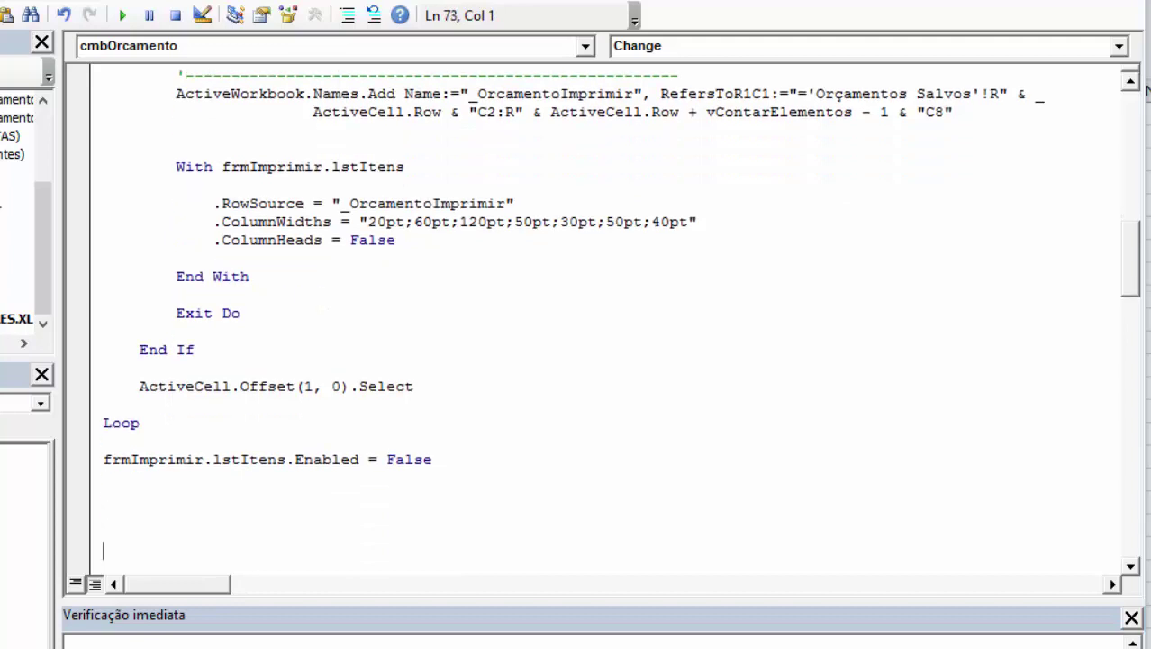
key(Up)
key(Up)
key(shift+Down)
key(shift+Down)
key(shift+Down)
key(Delete)
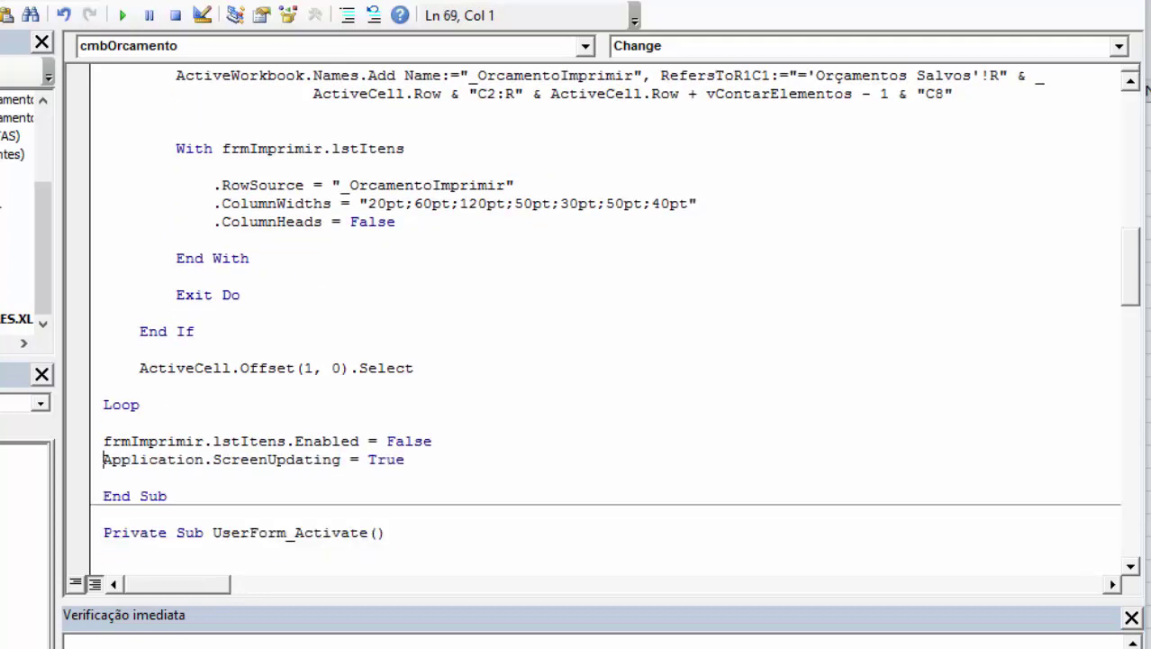
key(Return)
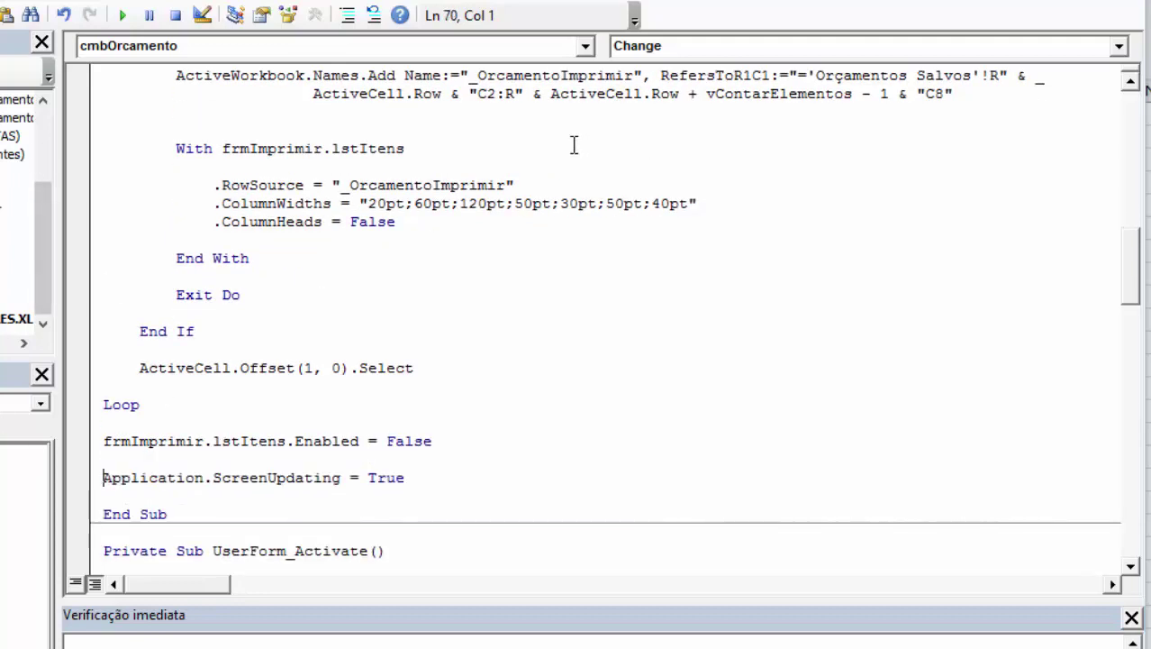
Highlight lstItens, Enabled and False in the new statement to point them out
double_click(236, 443)
double_click(306, 441)
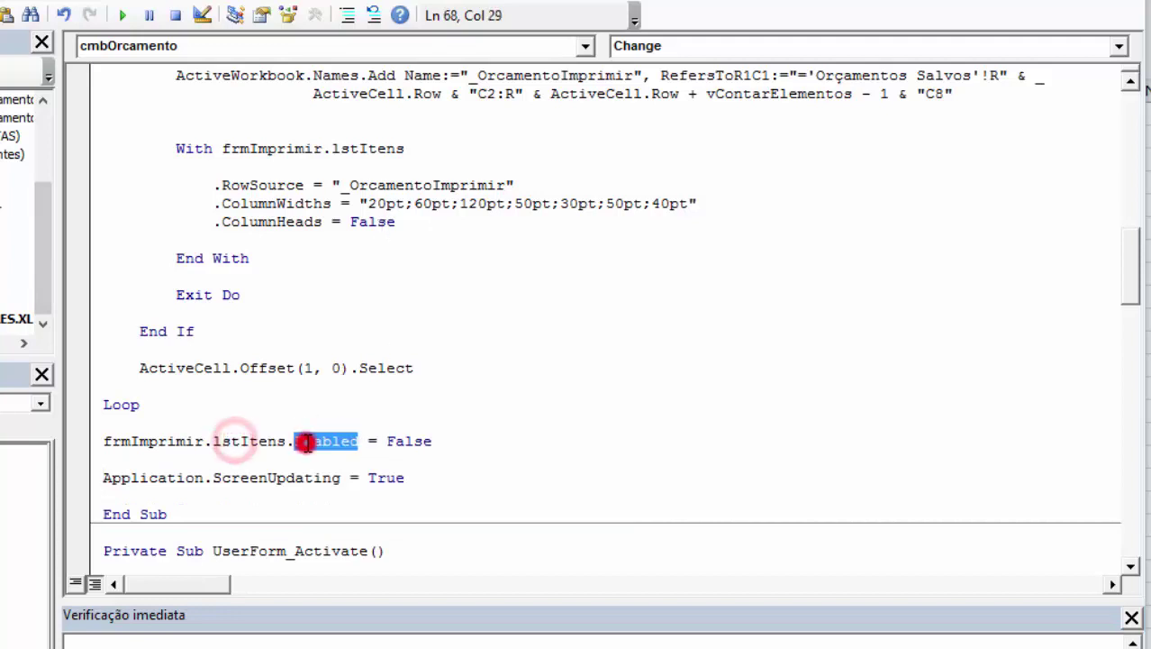
double_click(424, 441)
click(263, 442)
double_click(266, 441)
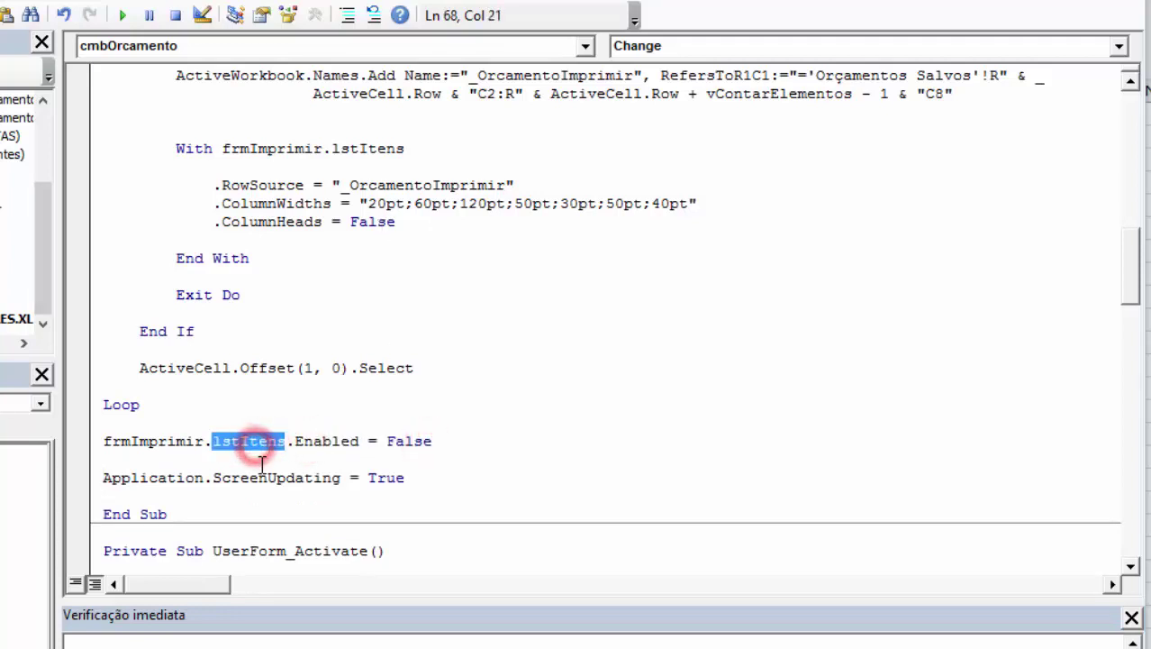
click(260, 461)
Toggle a breakpoint on the vOrcamento = frmImprimir.cmbOrcamento.Column(0) line and switch back to Excel
scroll(217, 379, up, 4)
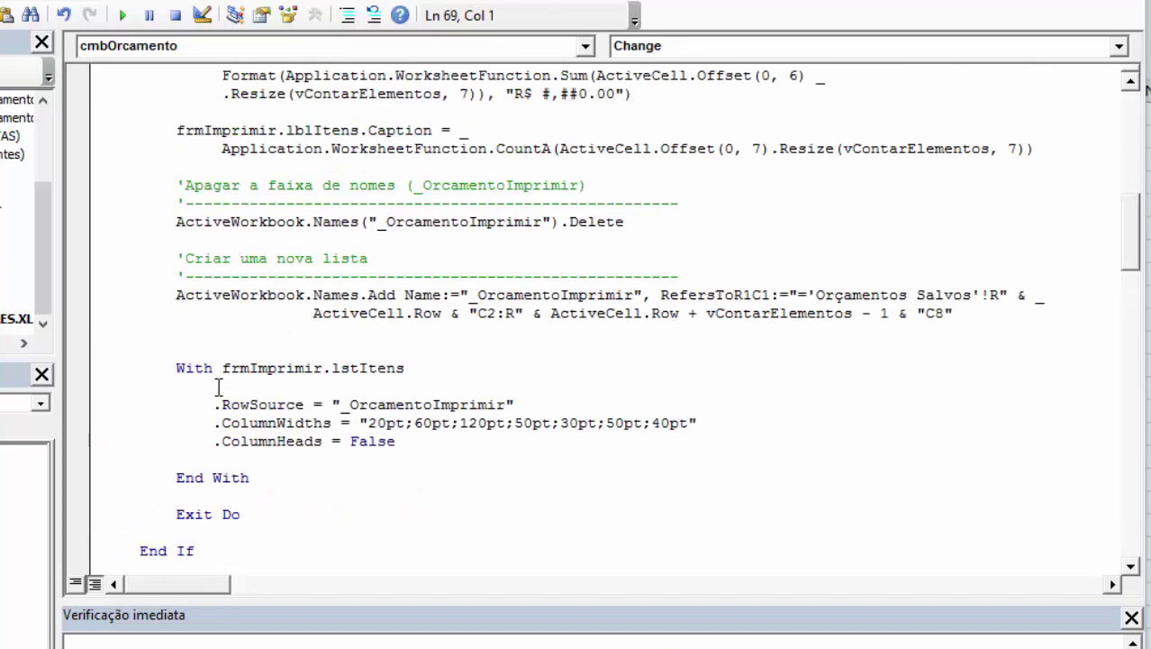
scroll(225, 388, up, 5)
scroll(231, 394, up, 5)
click(201, 351)
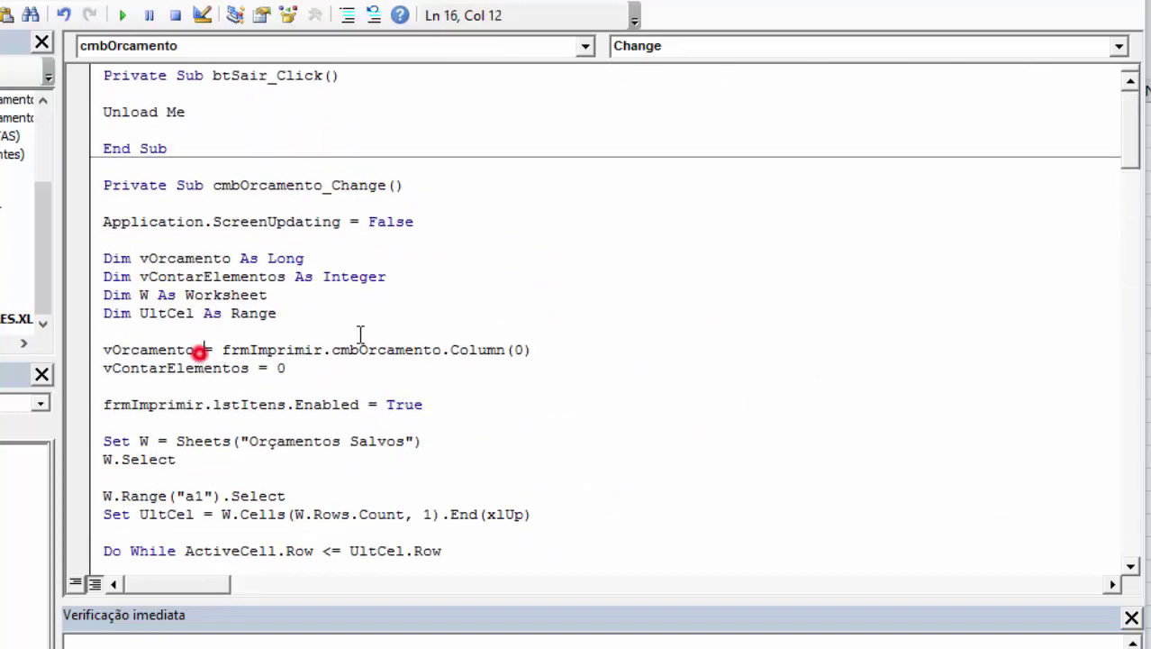
click(237, 2)
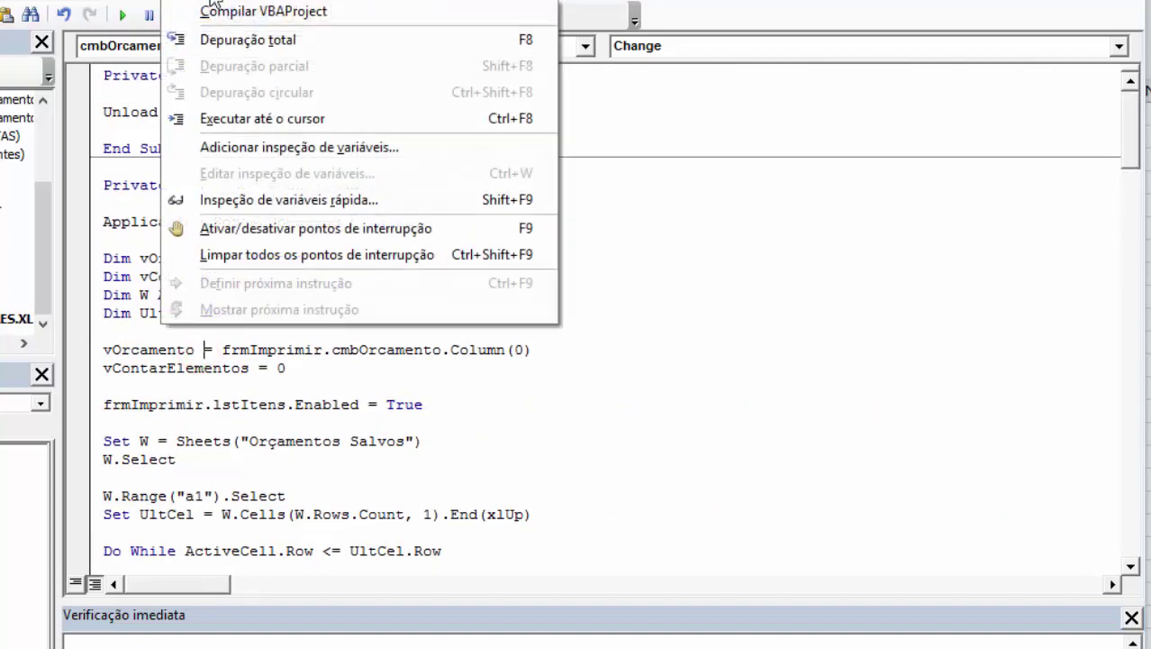
click(266, 229)
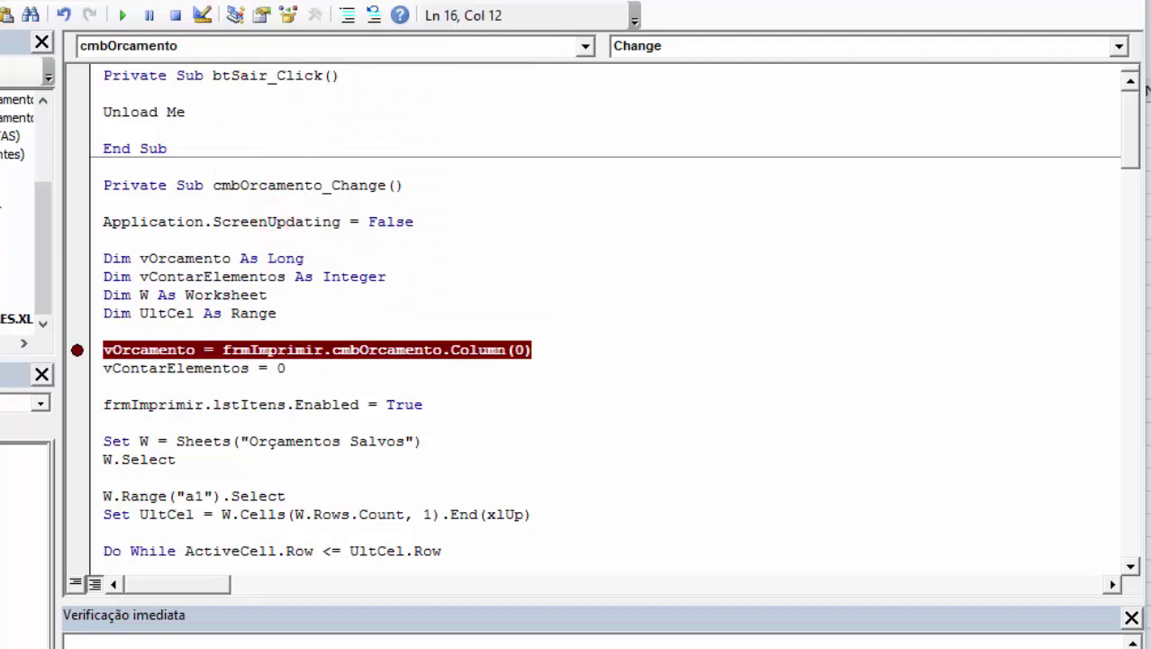
key(alt+F11)
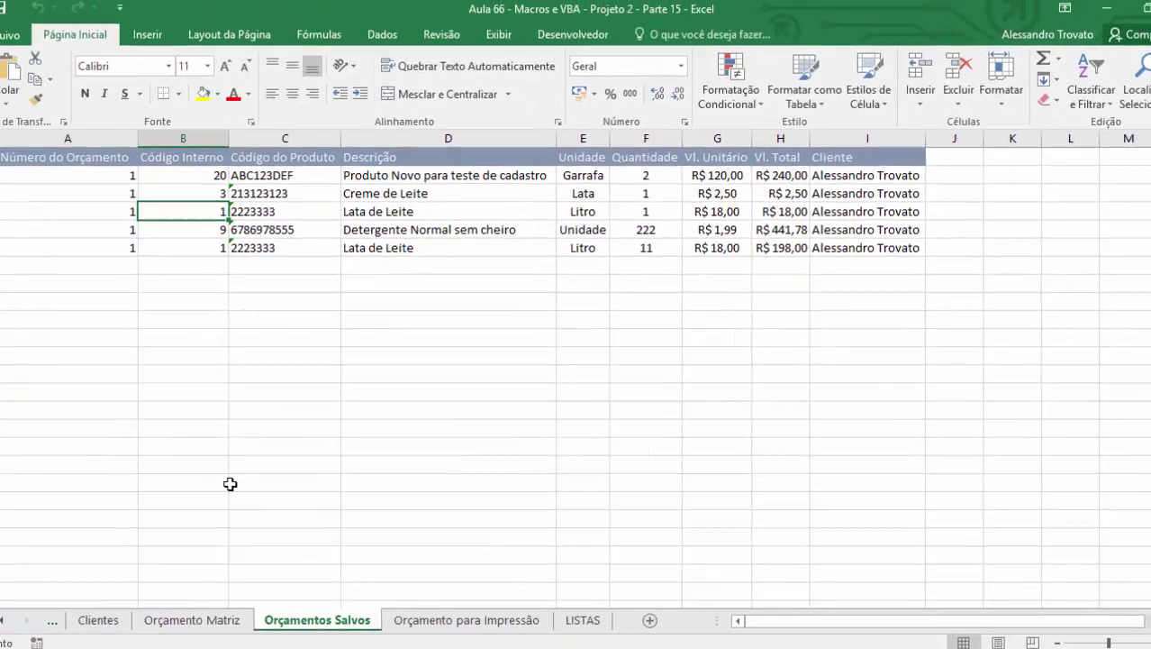
Start a new budget and add 5 of Água Mineral 300ml
key(F3)
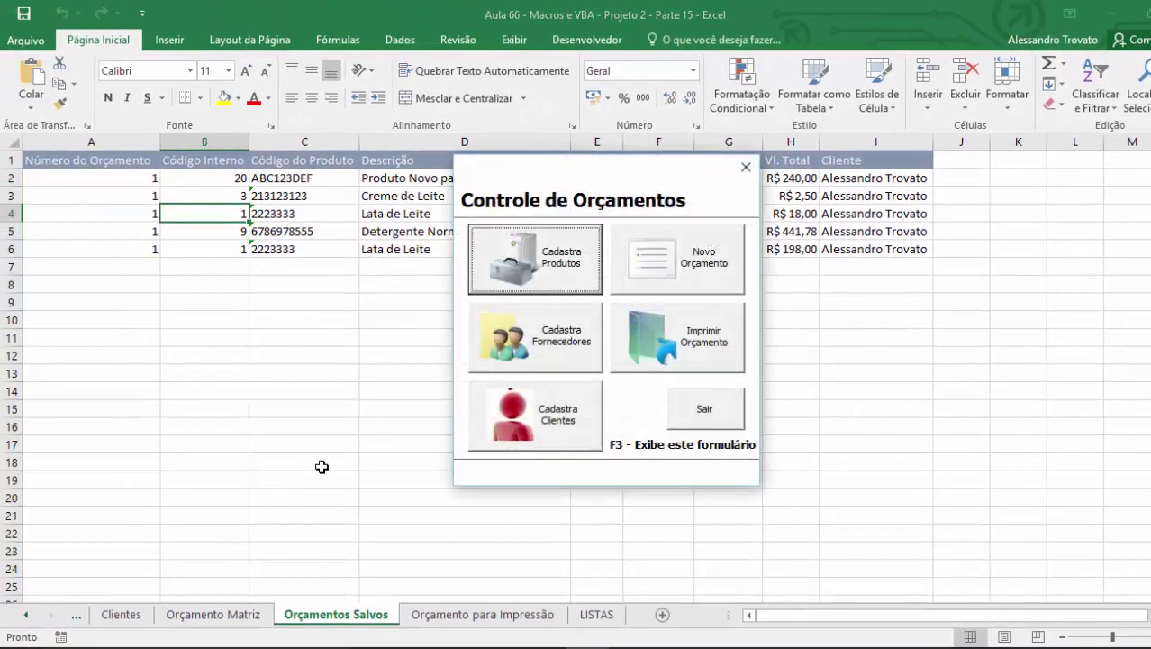
click(690, 270)
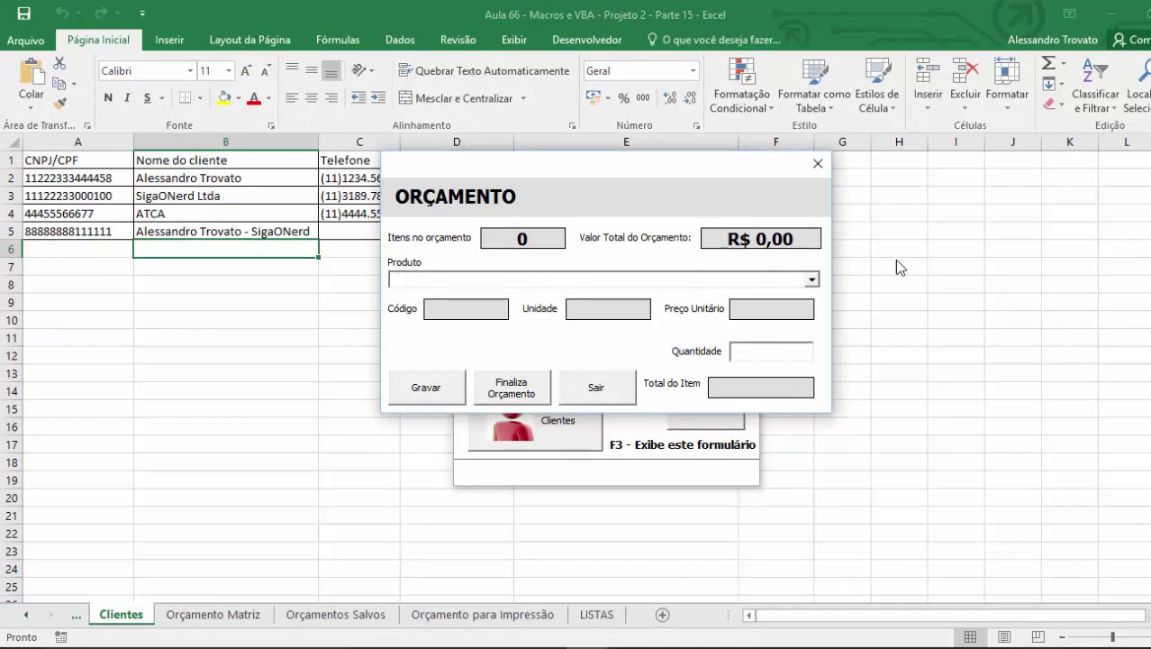
click(811, 280)
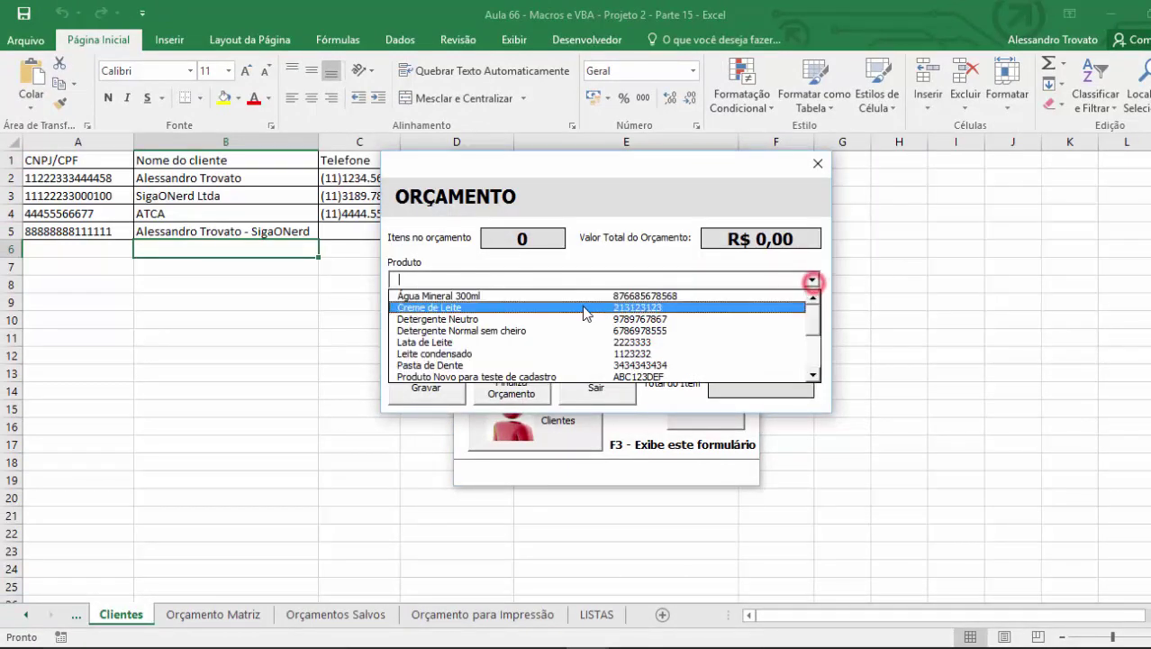
click(585, 297)
click(737, 351)
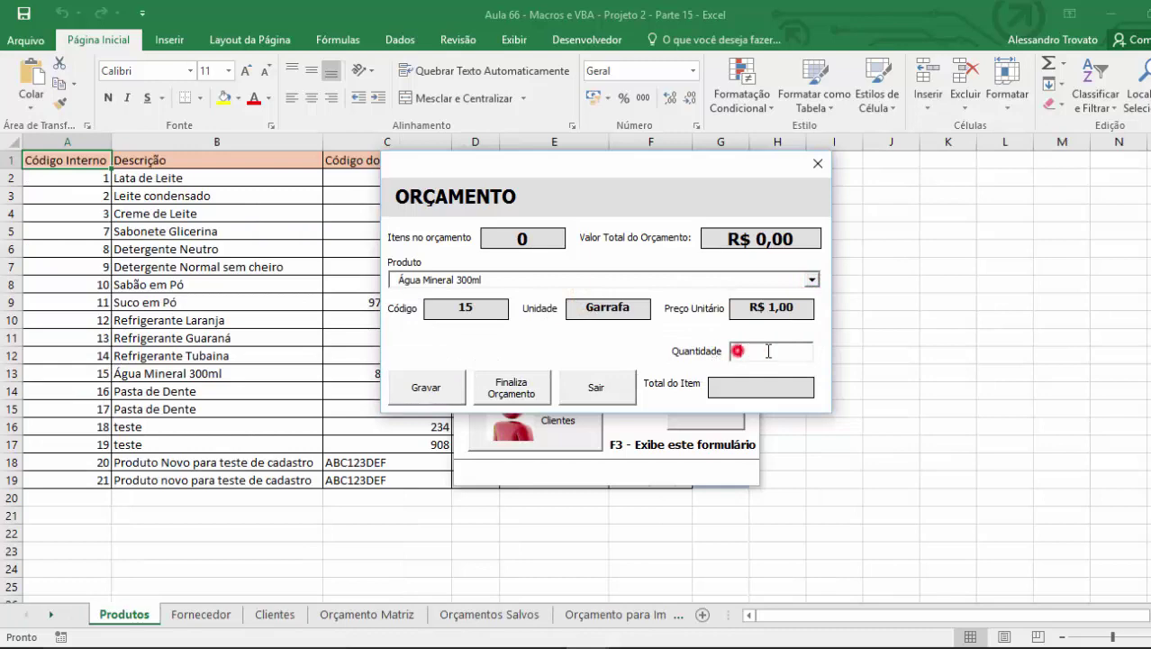
text(5)
key(Tab)
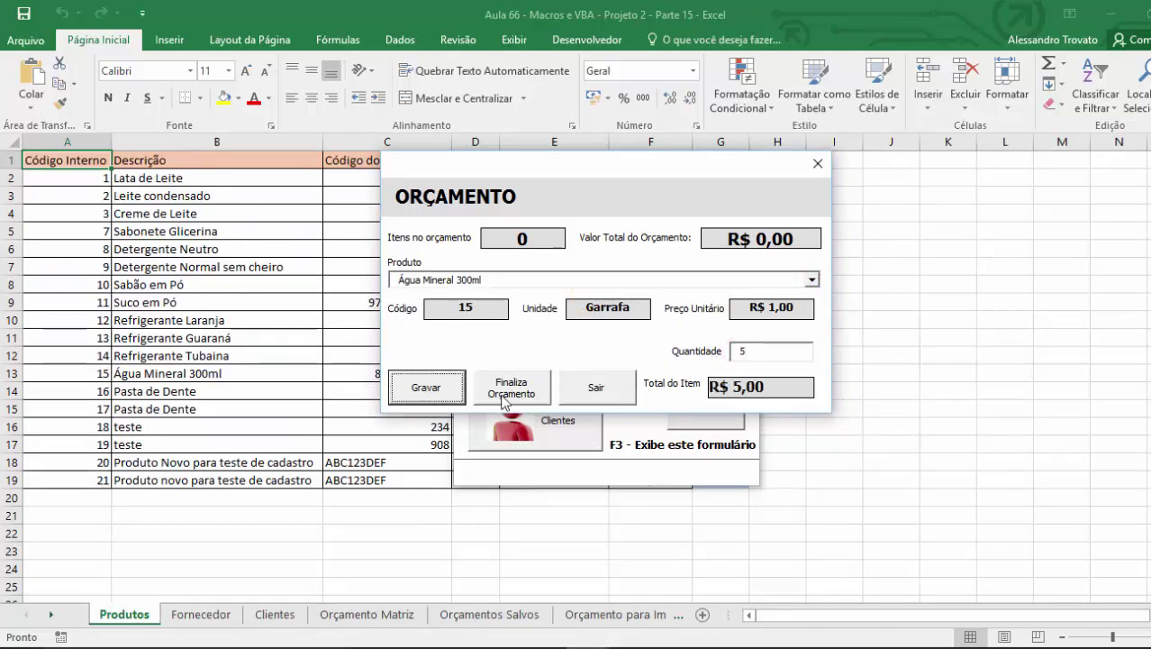
click(419, 397)
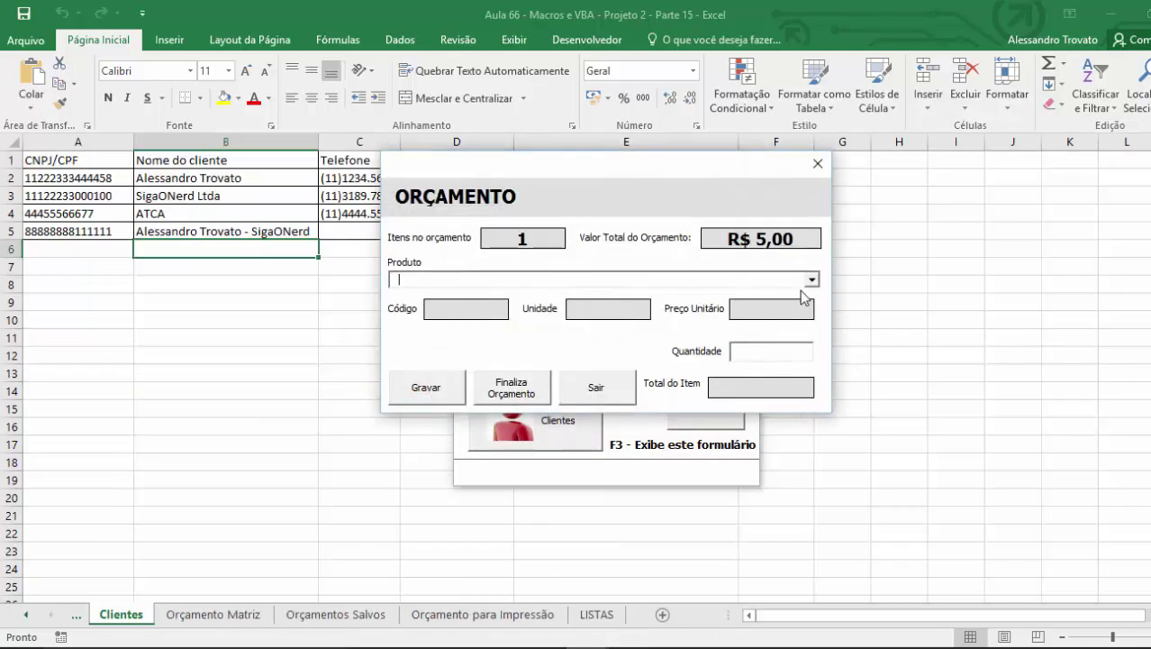
Add 5 of Creme de Leite to the budget
click(811, 280)
click(487, 308)
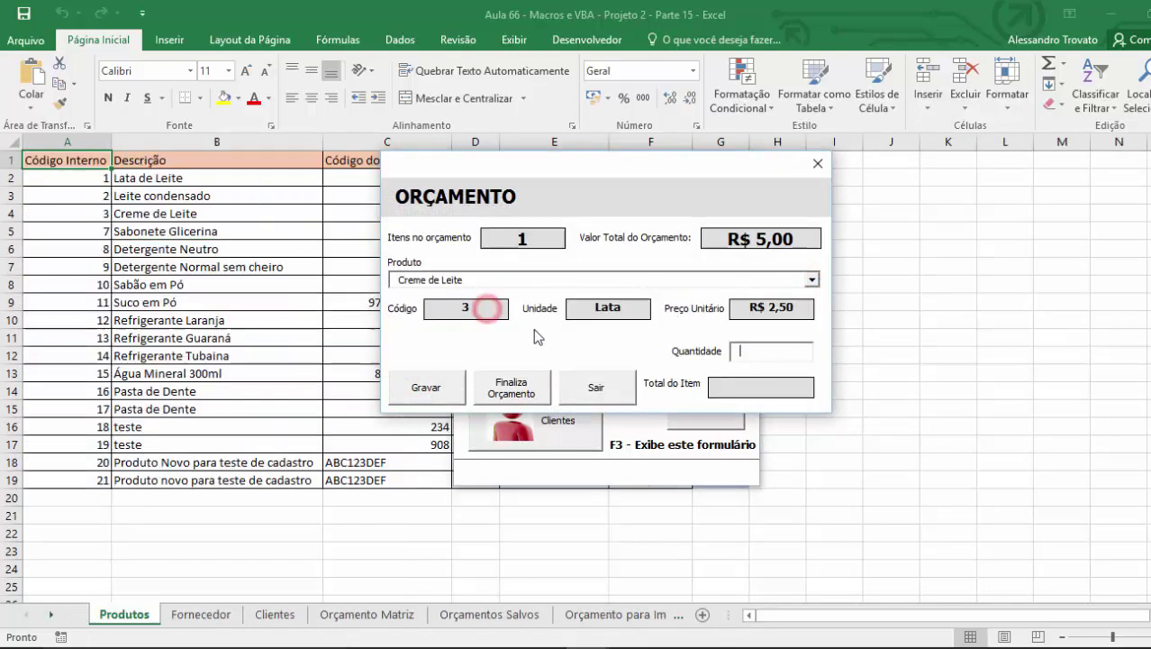
click(764, 352)
text(5)
key(Tab)
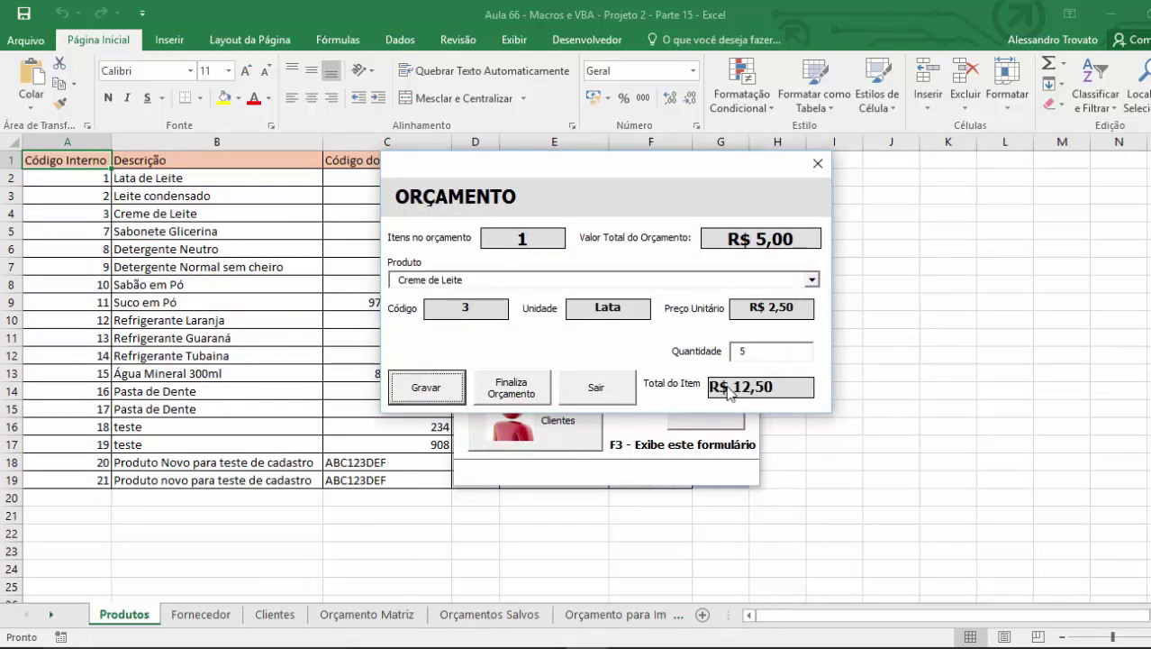
click(401, 387)
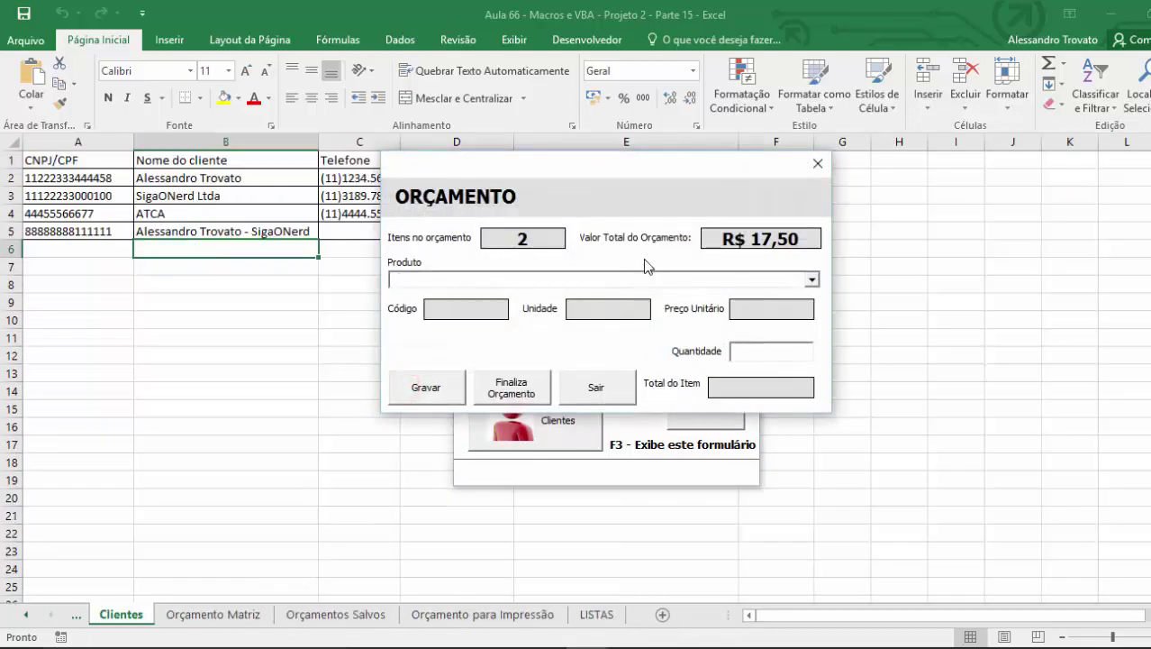
Add 5 of Produto Novo para teste de cadastro, reaching 3 items and R$ 617,50
click(479, 309)
click(443, 279)
click(812, 279)
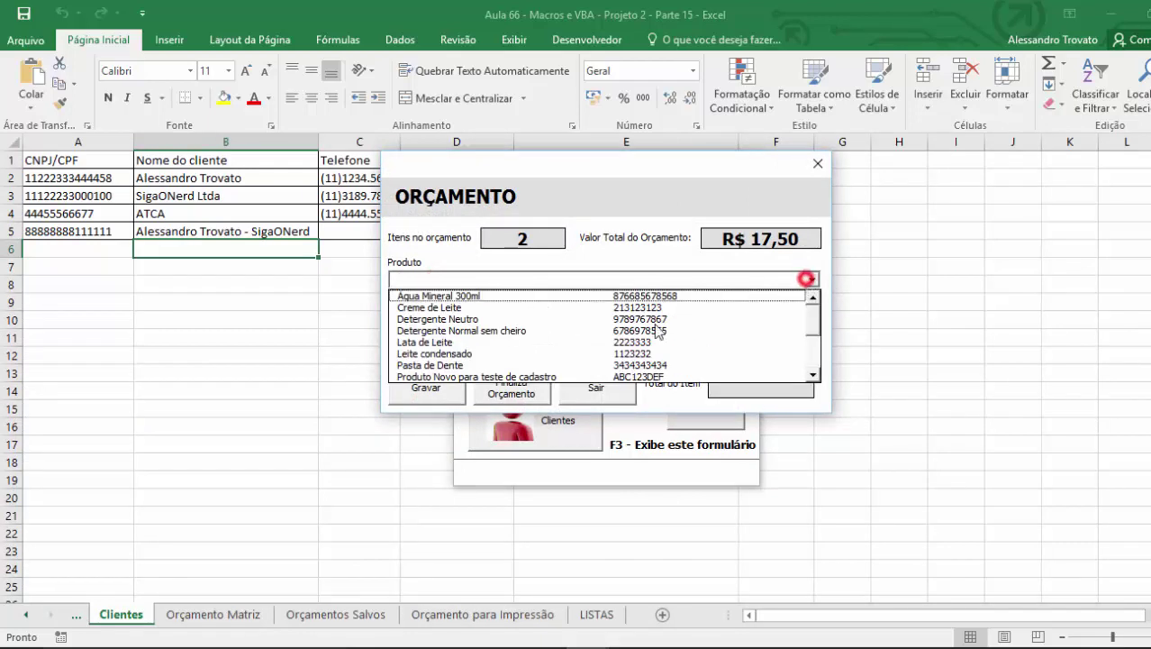
click(500, 377)
click(755, 352)
text(5)
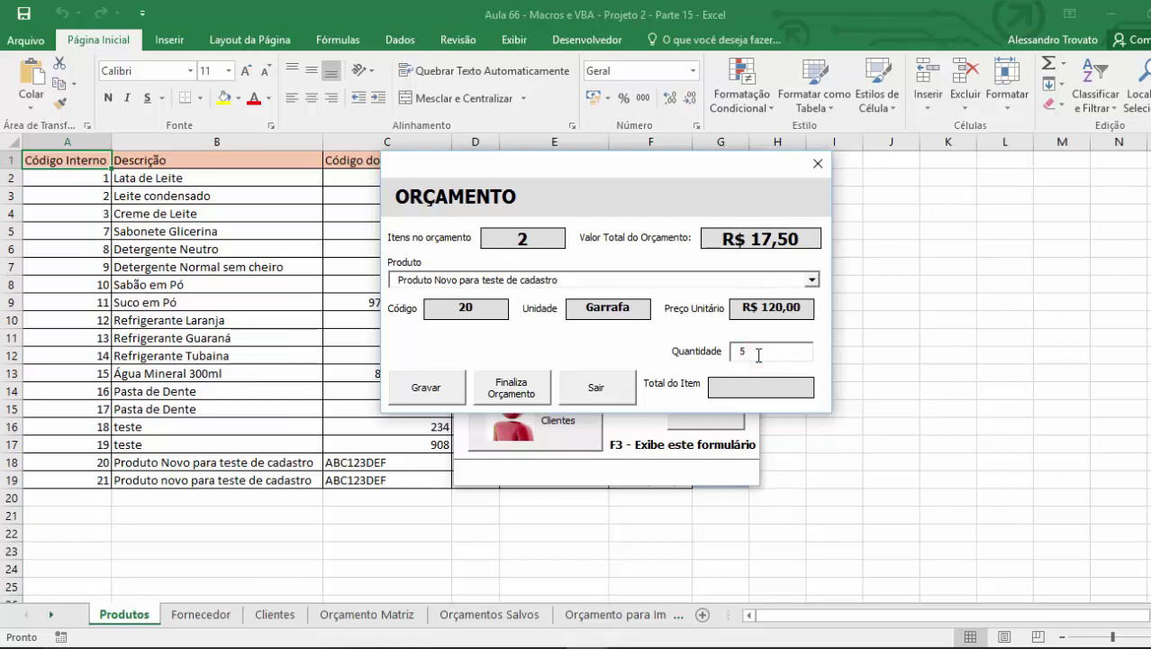
text(0)
key(BackSpace)
key(Tab)
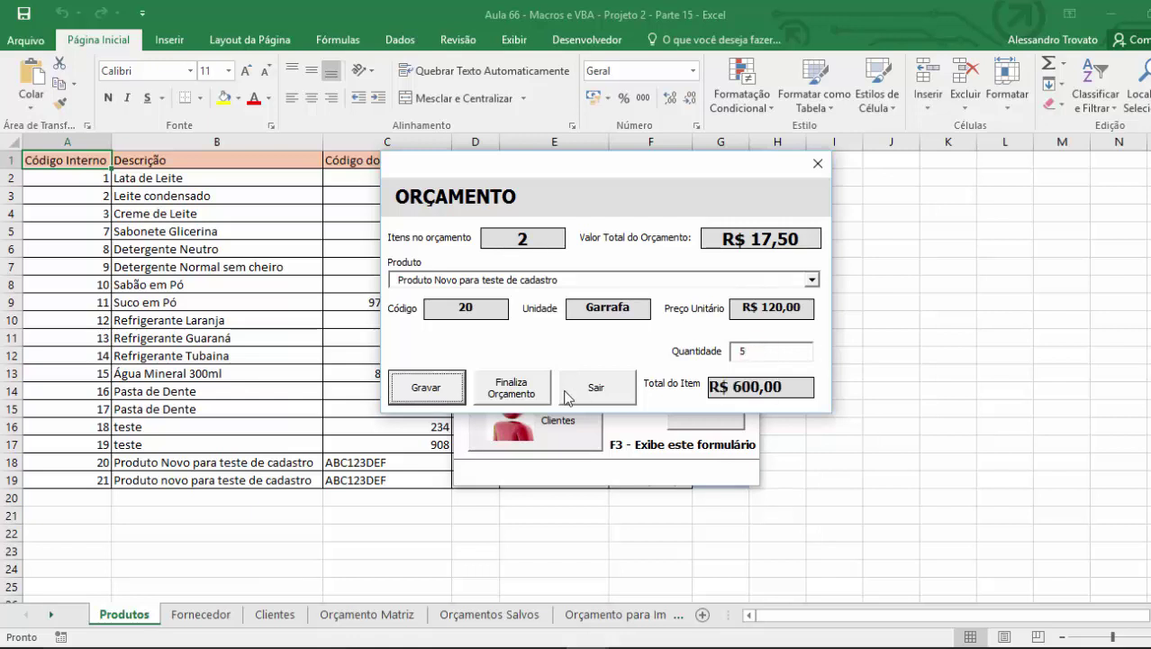
click(462, 389)
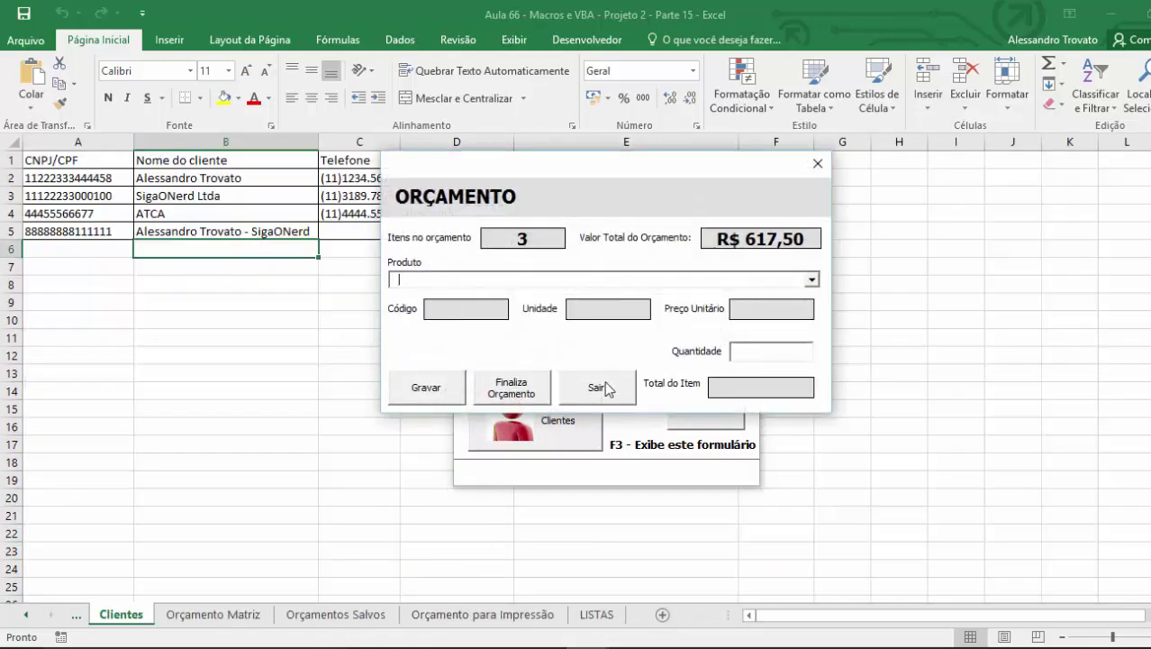
click(530, 391)
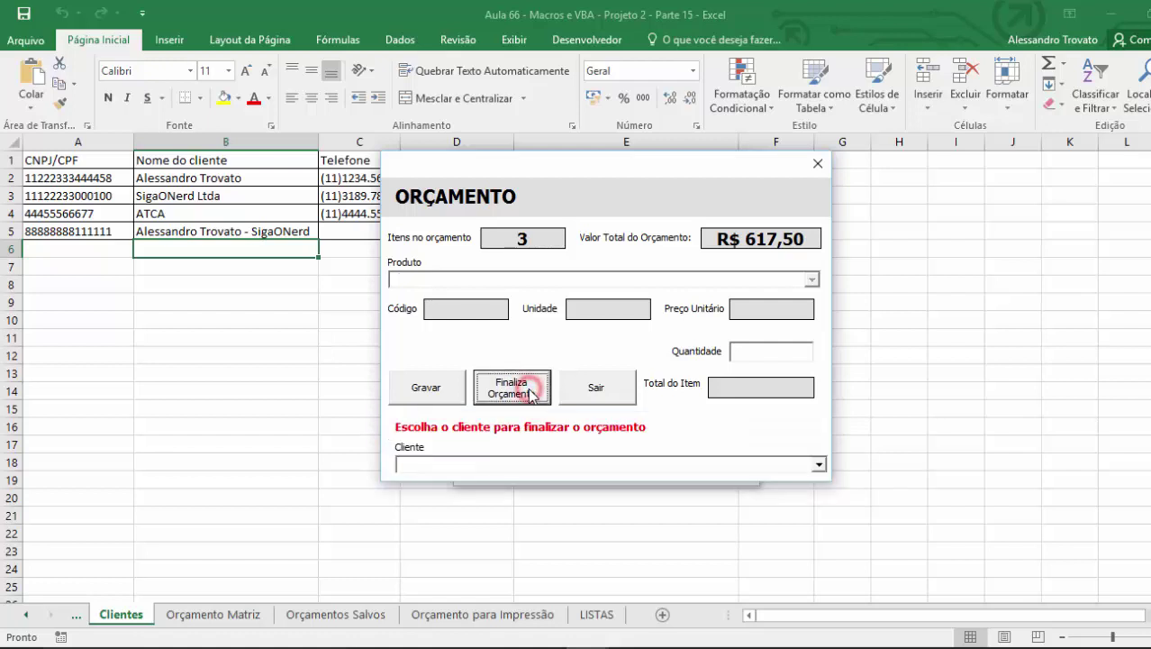
Finalize the budget for the fourth client, confirm with Sim, and close both budget forms
click(818, 464)
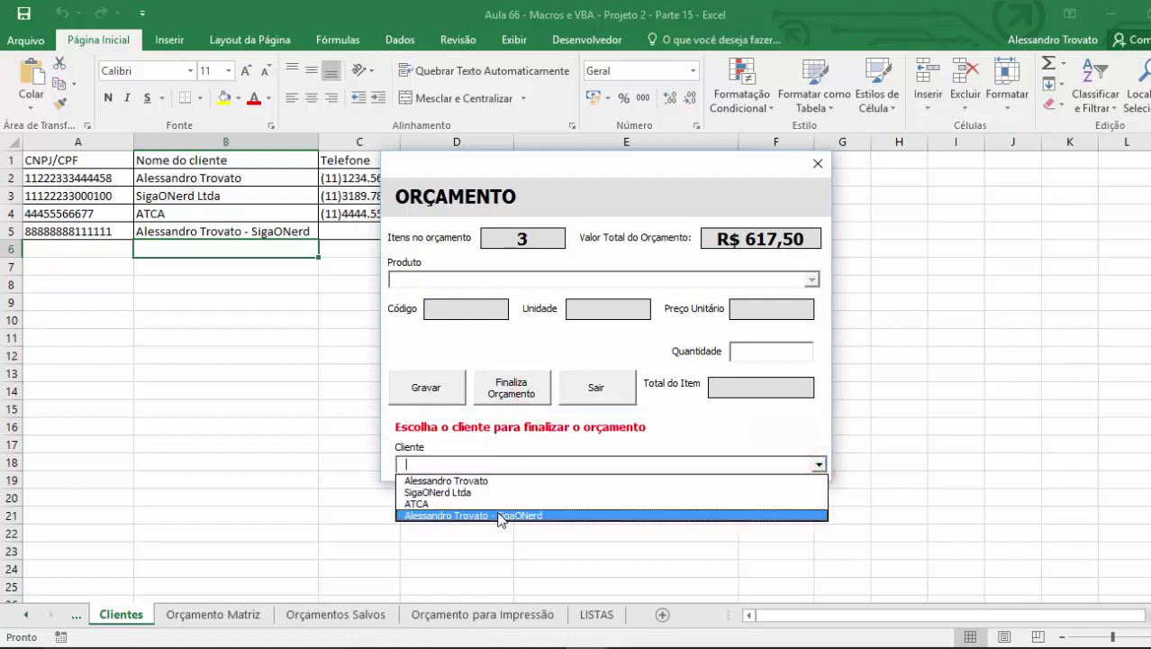
click(500, 516)
click(637, 394)
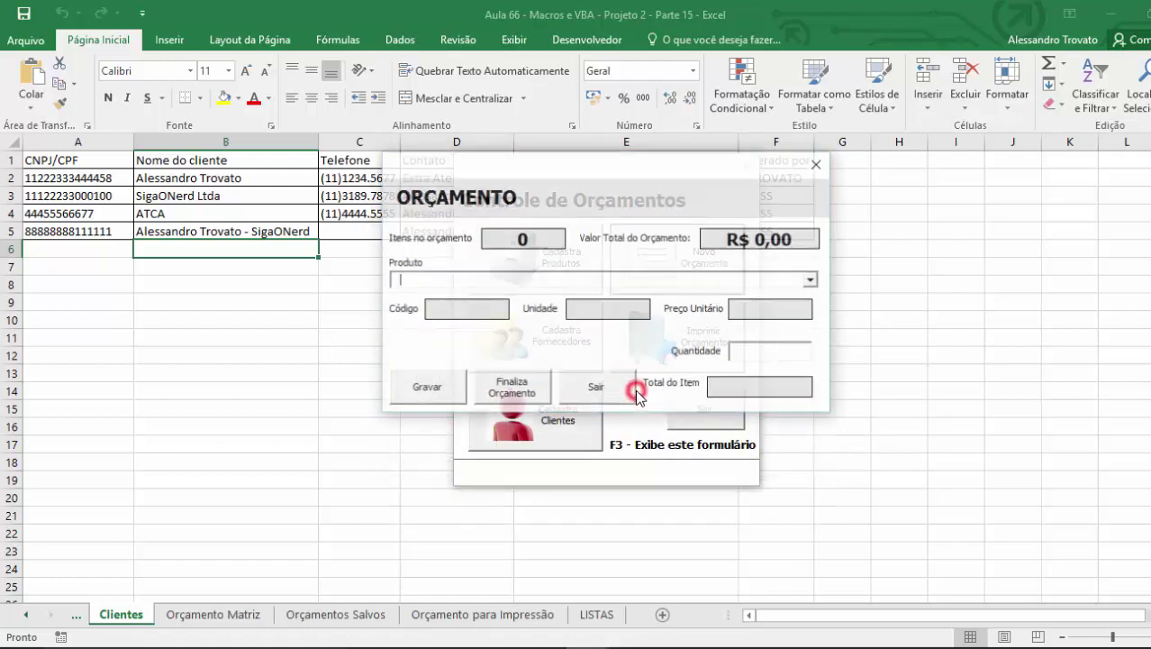
click(626, 389)
click(726, 421)
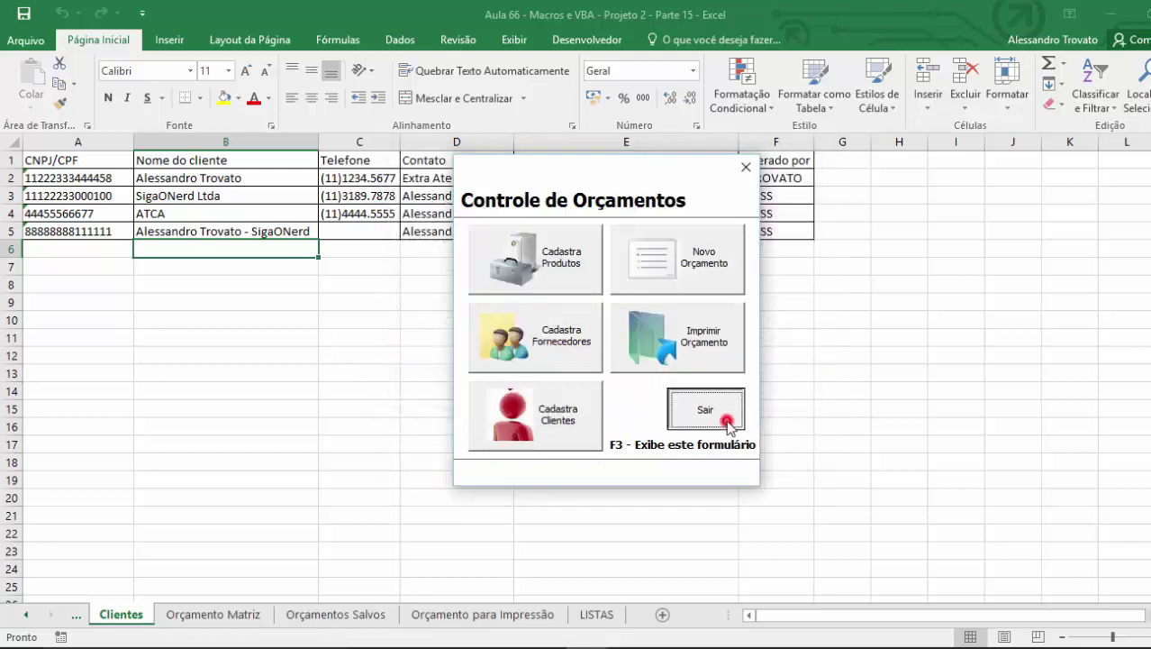
click(307, 615)
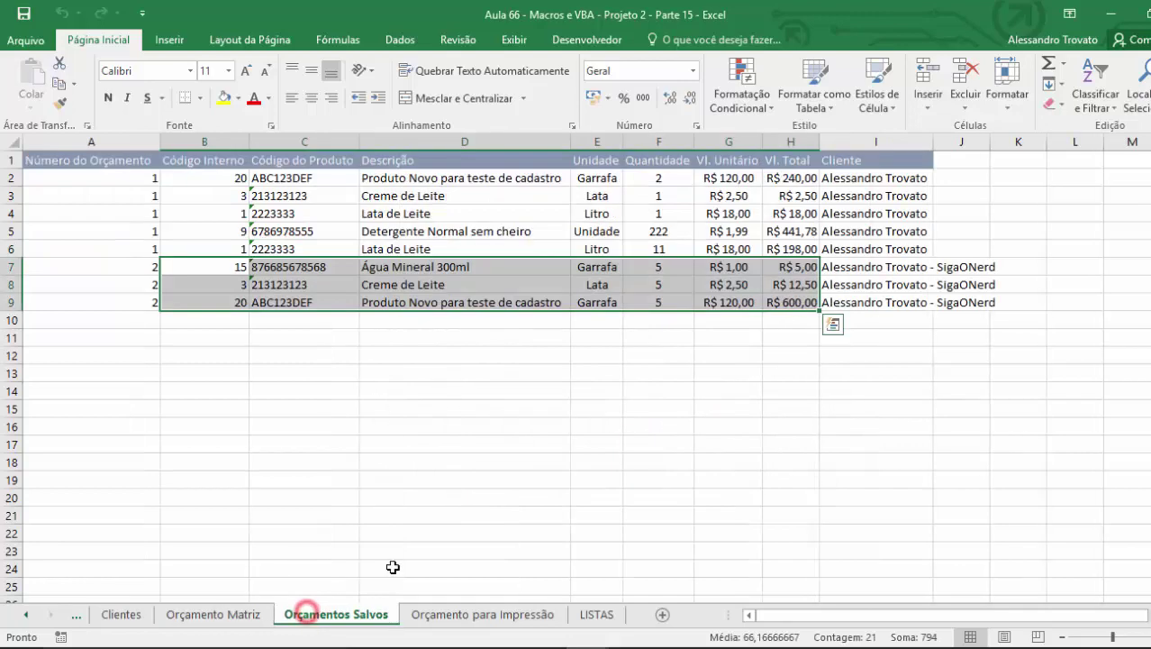
AutoFit all Orçamentos Salvos columns so the client names fit
click(310, 391)
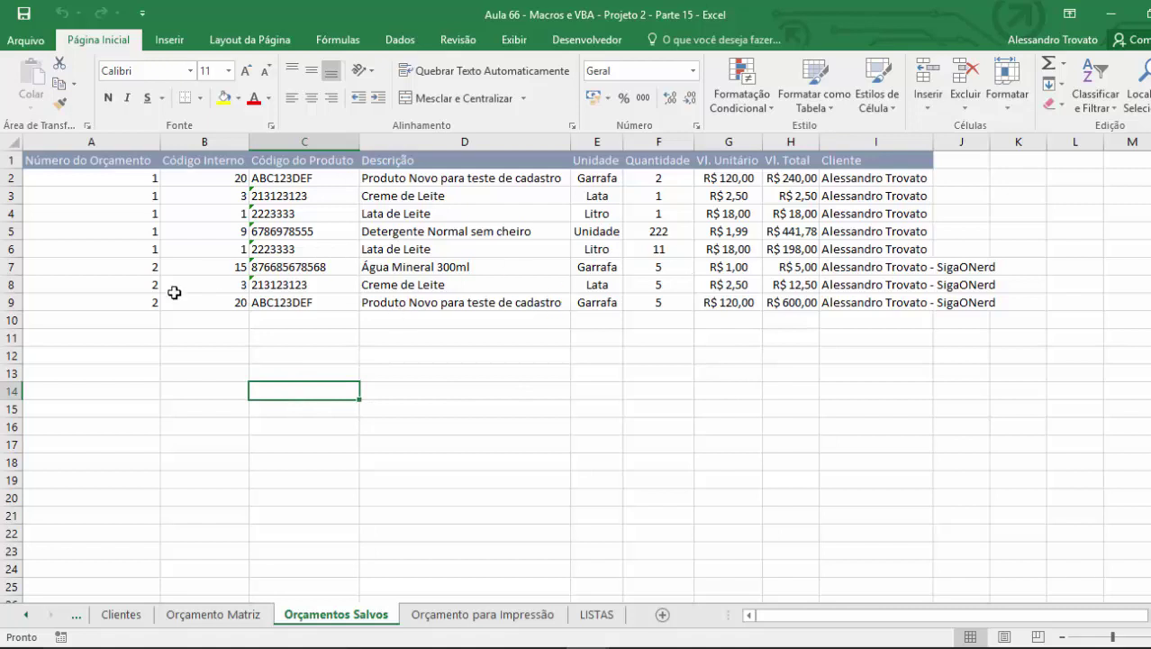
click(10, 144)
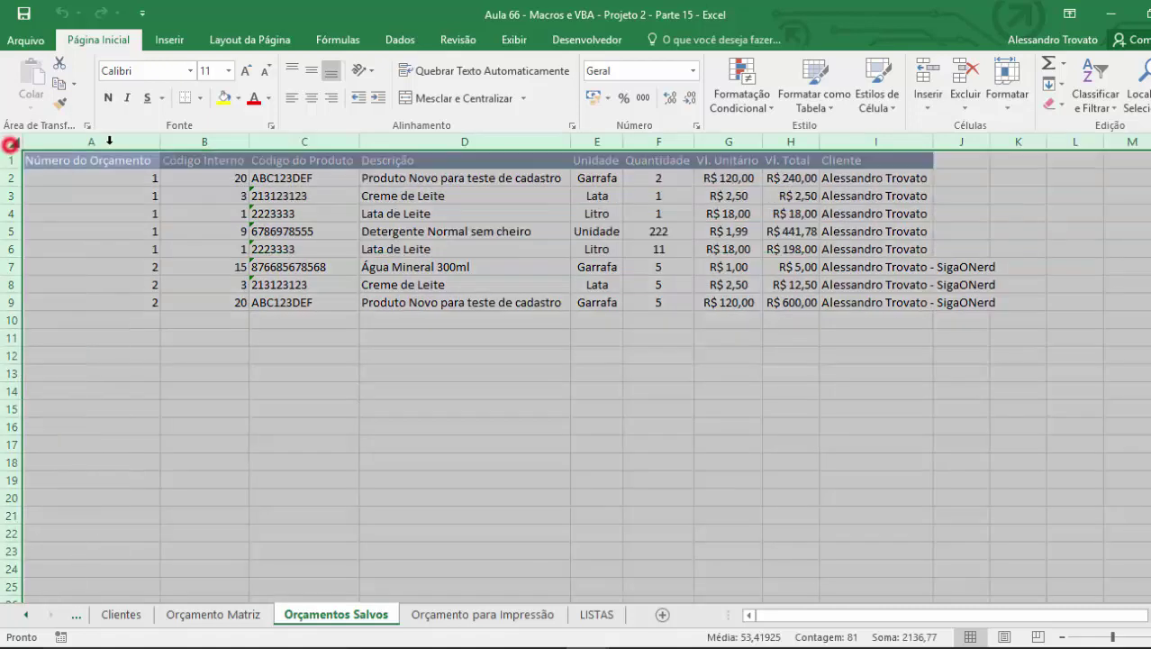
double_click(161, 141)
click(597, 249)
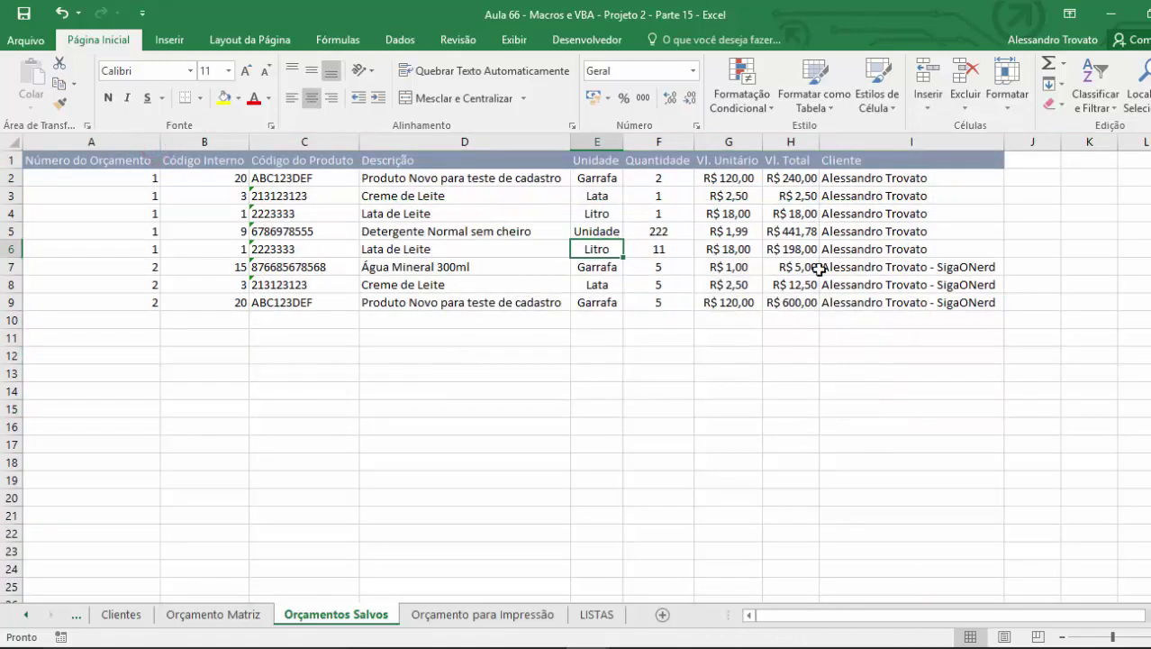
click(715, 284)
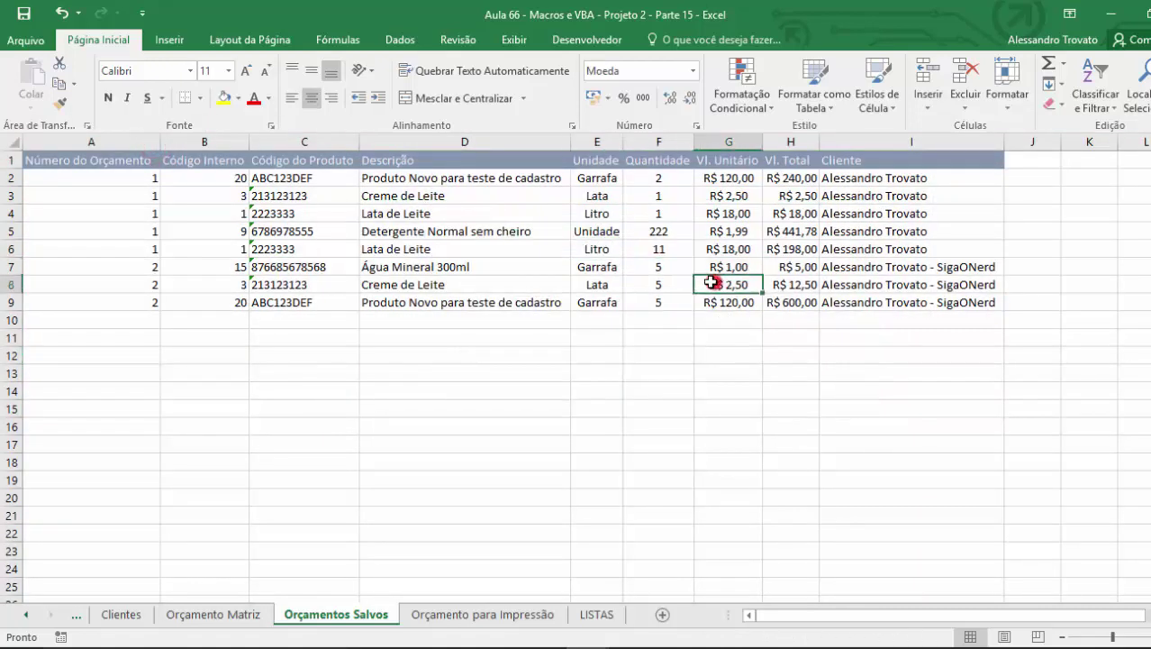
Save the workbook and reopen the Controle de Orçamentos menu with F3
click(25, 13)
click(387, 214)
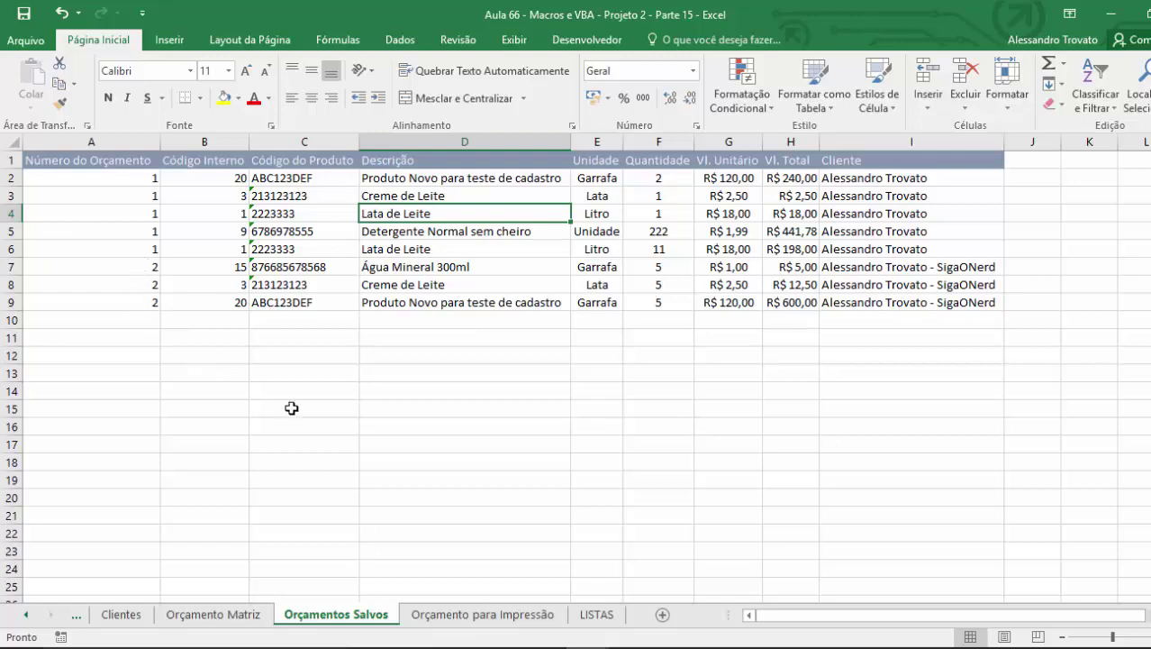
key(F3)
Load budget 2 in the print form and dismiss the resulting compile error
click(711, 350)
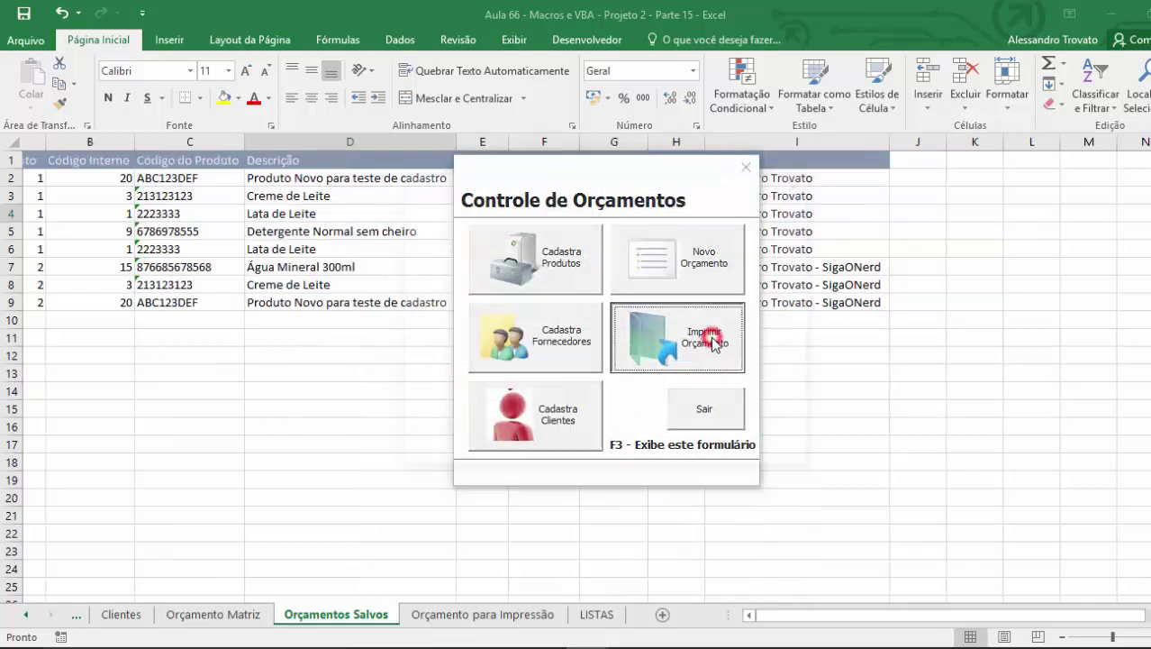
click(799, 255)
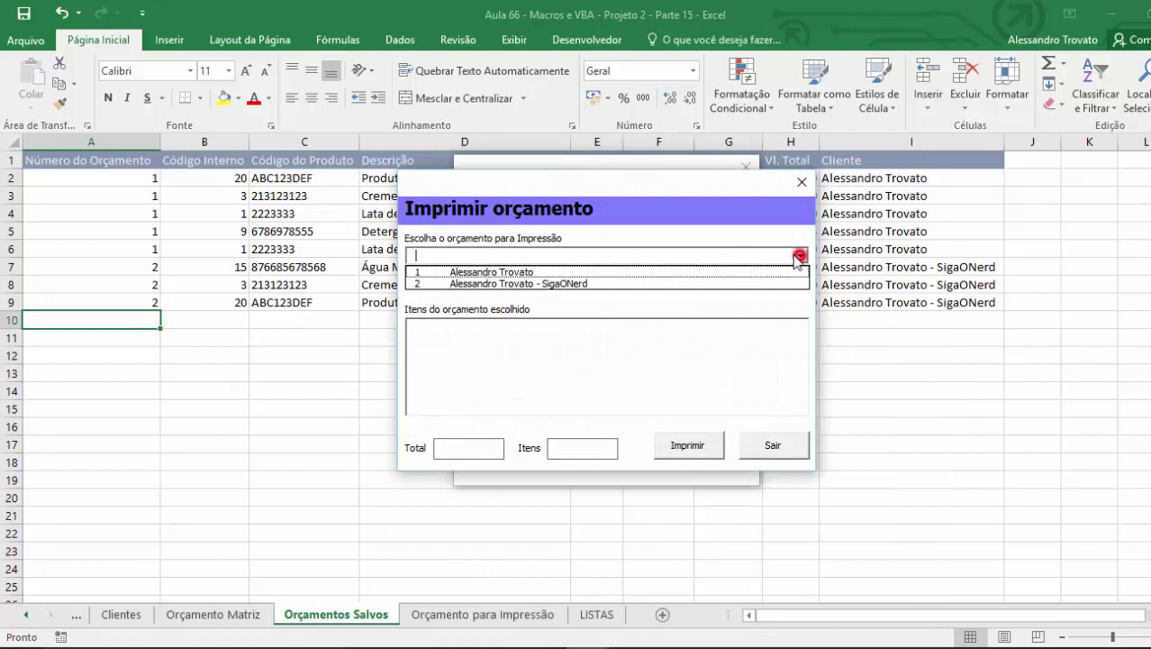
click(502, 285)
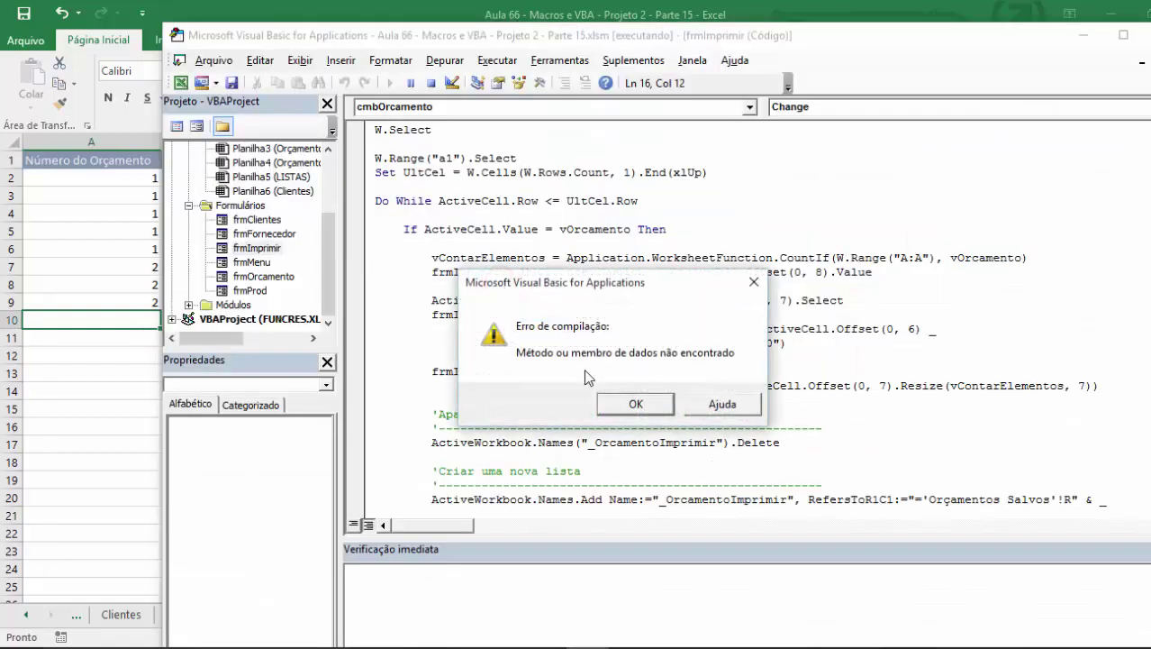
click(620, 412)
Check the frmImprimir.lbl member list to confirm lblTotal doesn't exist
click(552, 315)
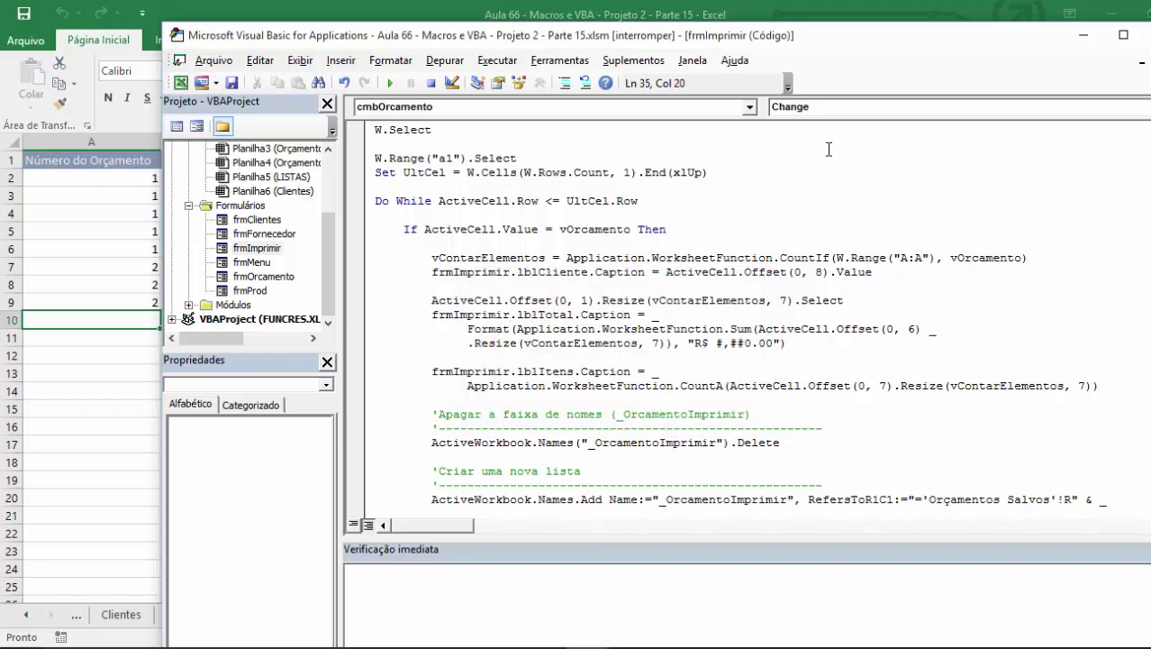
text(.lbl)
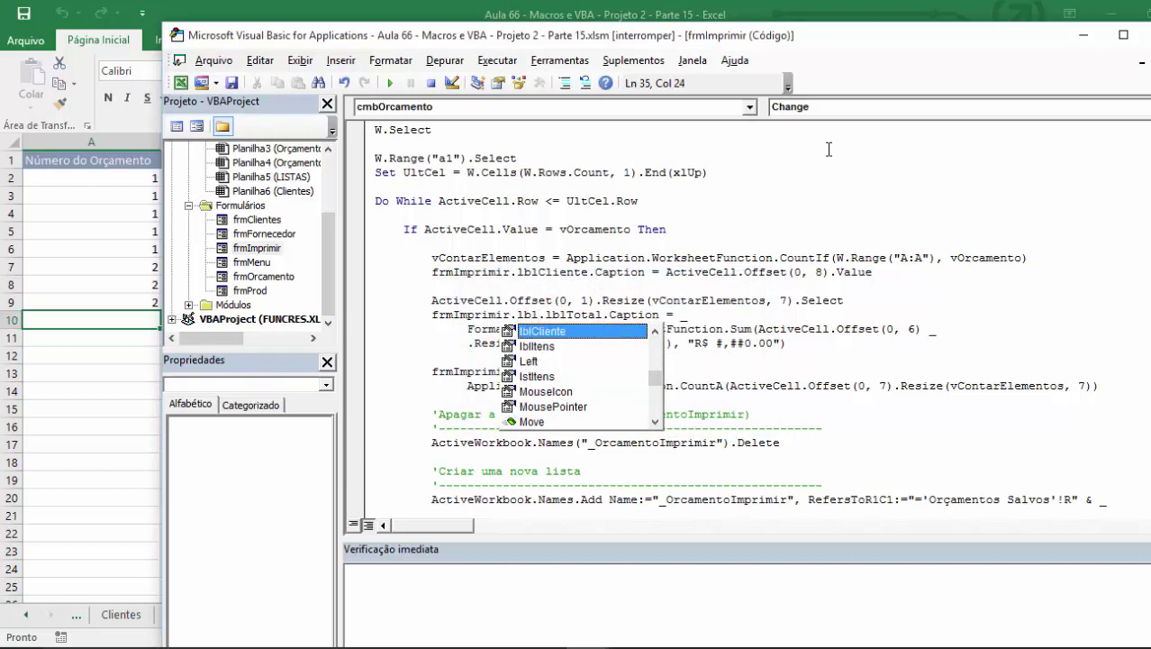
text(t)
key(BackSpace)
key(Escape)
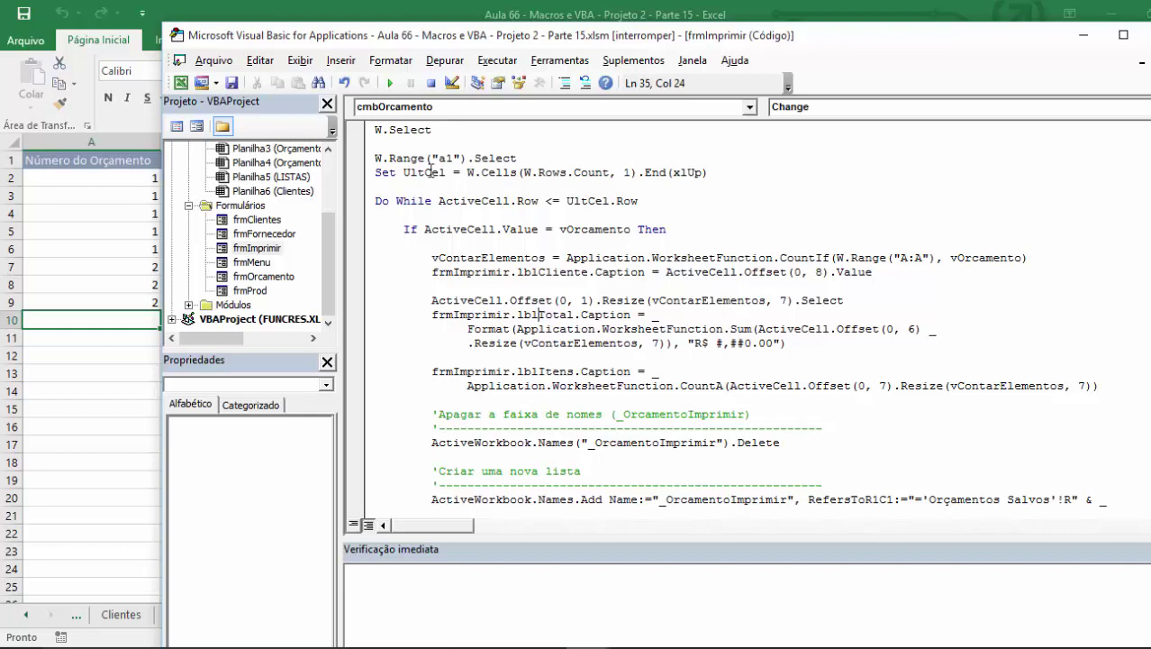
Launch a separate Excel instance with excel /x, reopen the Aula 66 workbook and open its VBA editor
key(alt+F11)
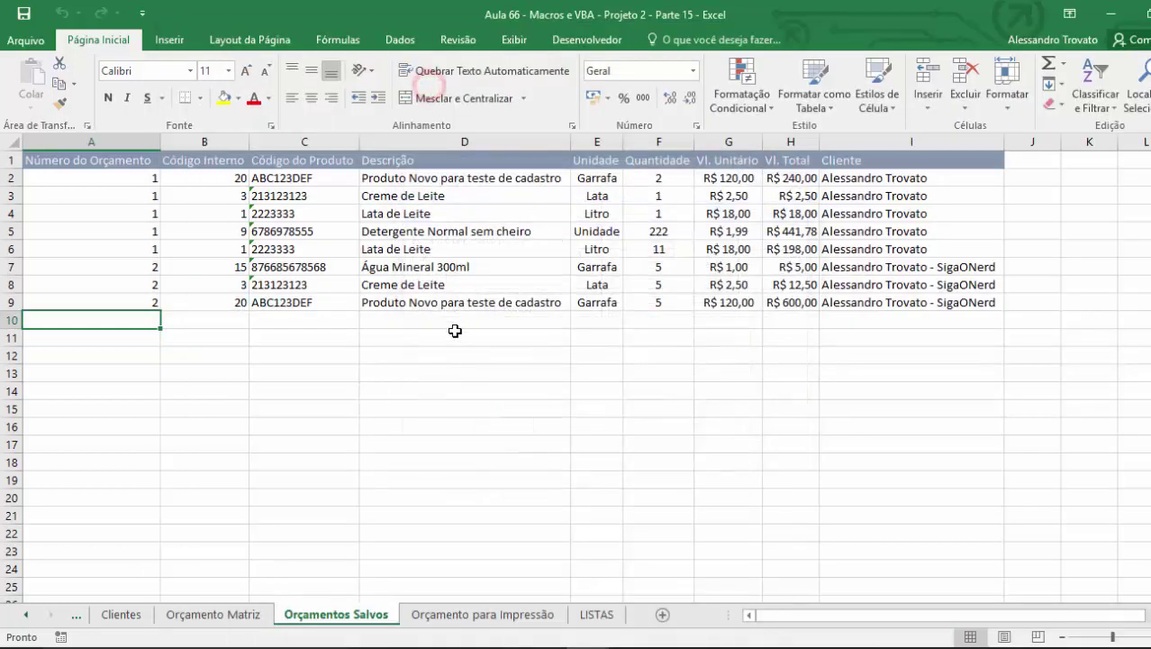
key(super+r)
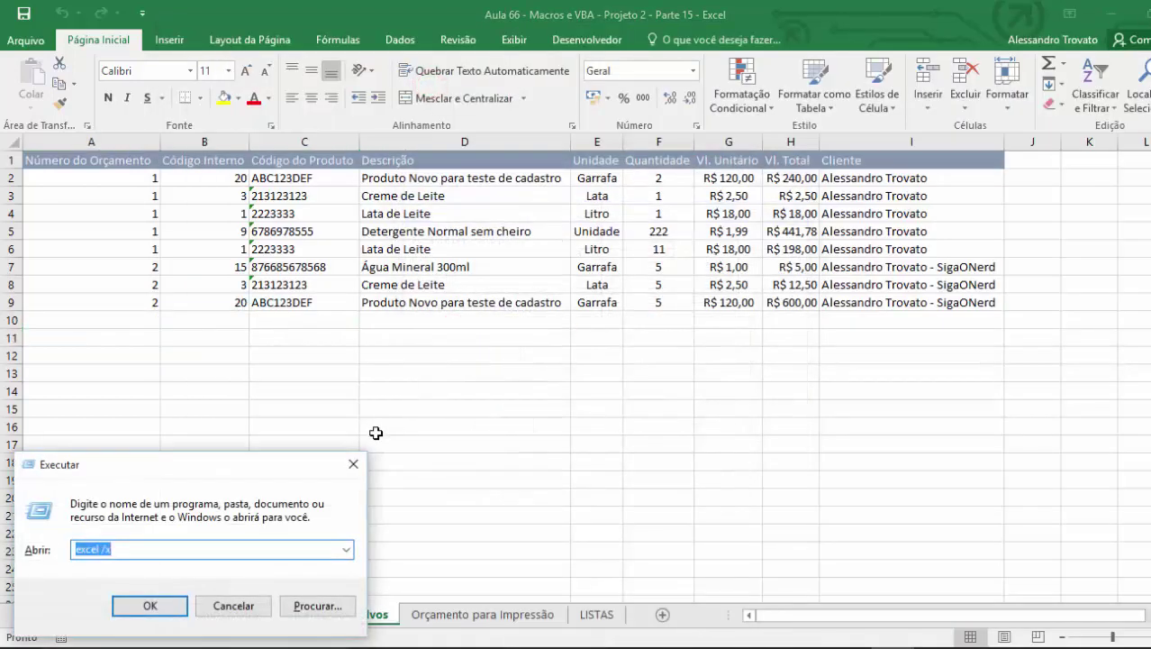
key(Return)
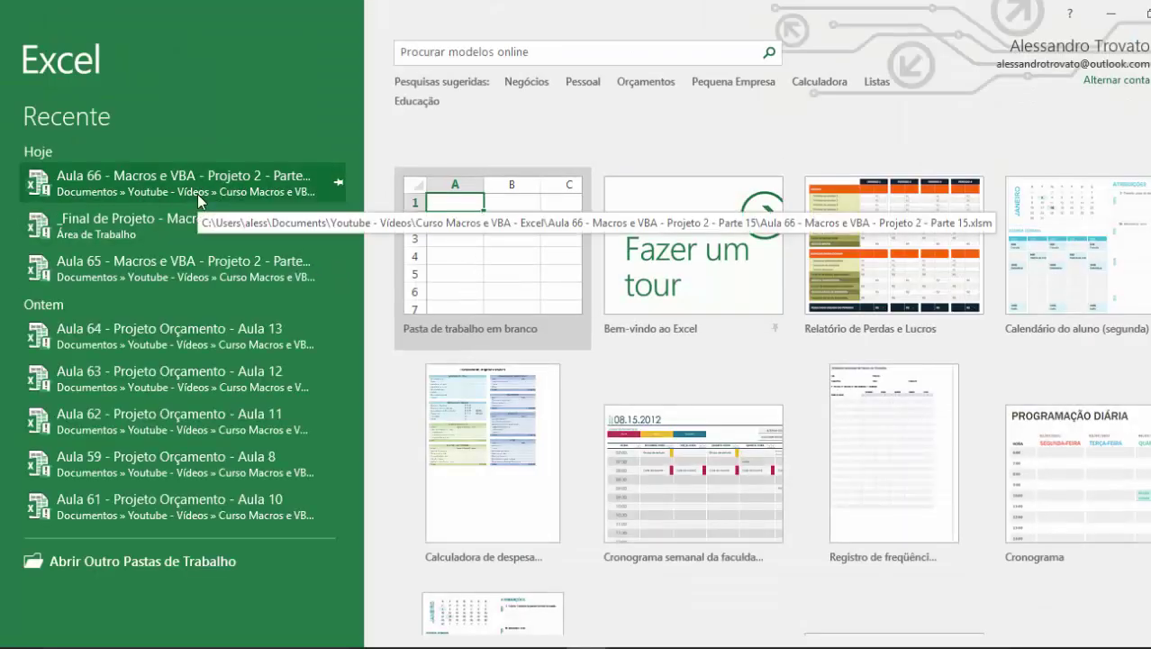
click(197, 194)
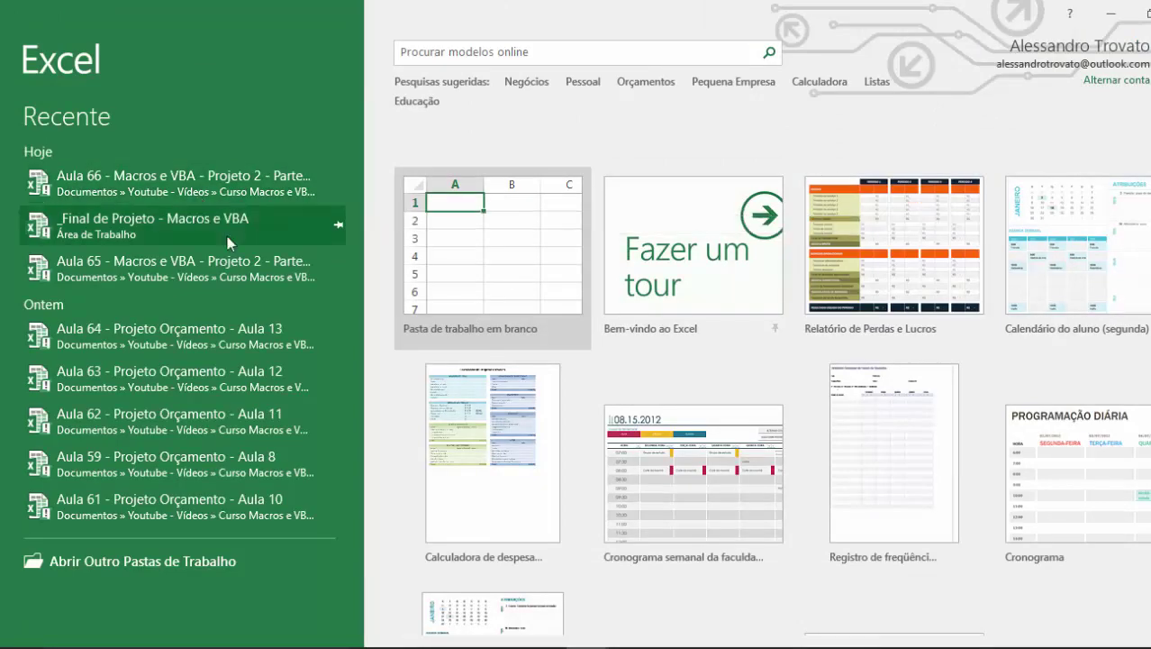
key(alt+F11)
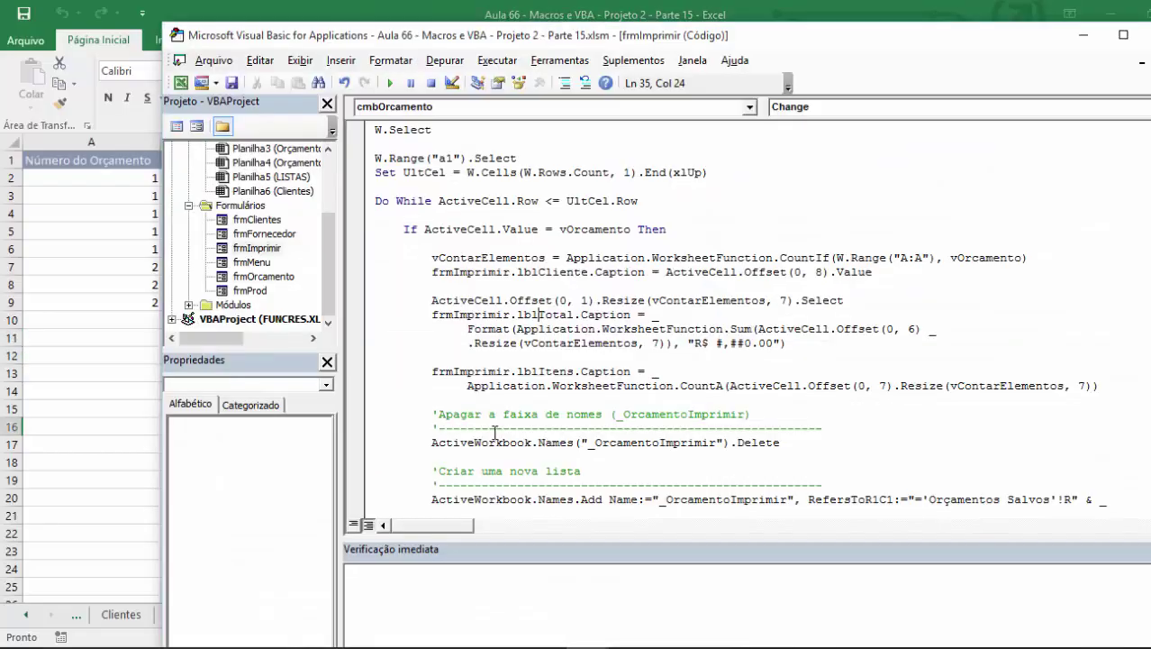
Rename frmImprimir's Total label from Label6 to lblTotal, then reselect the whole frmImprimir form
double_click(257, 248)
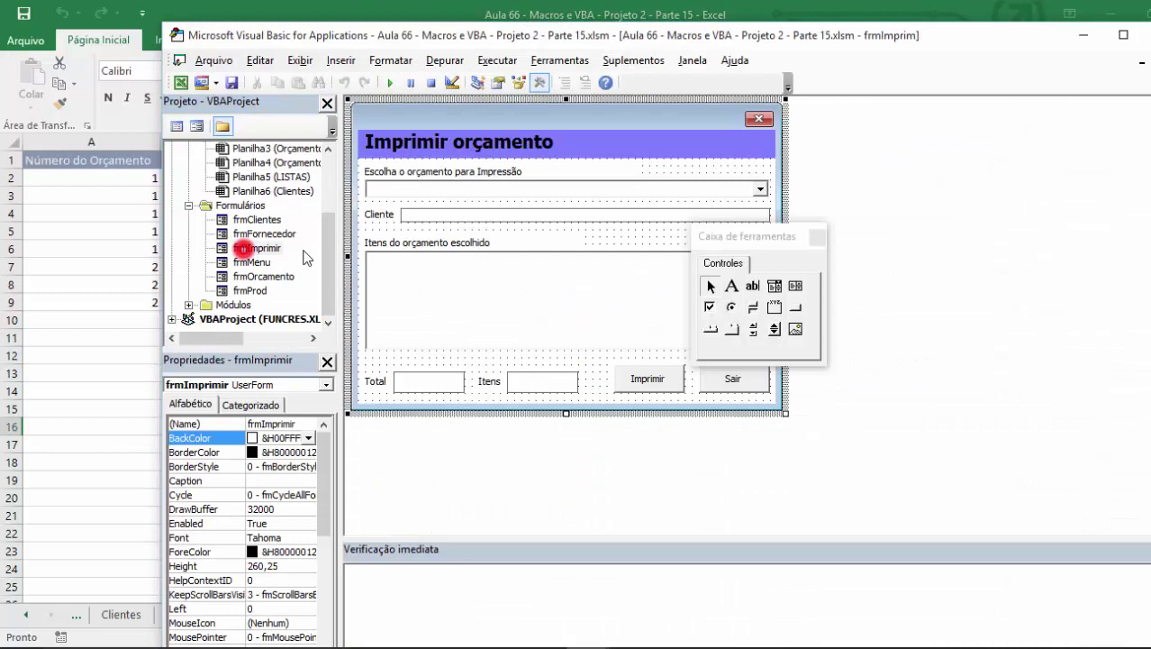
click(562, 378)
click(424, 381)
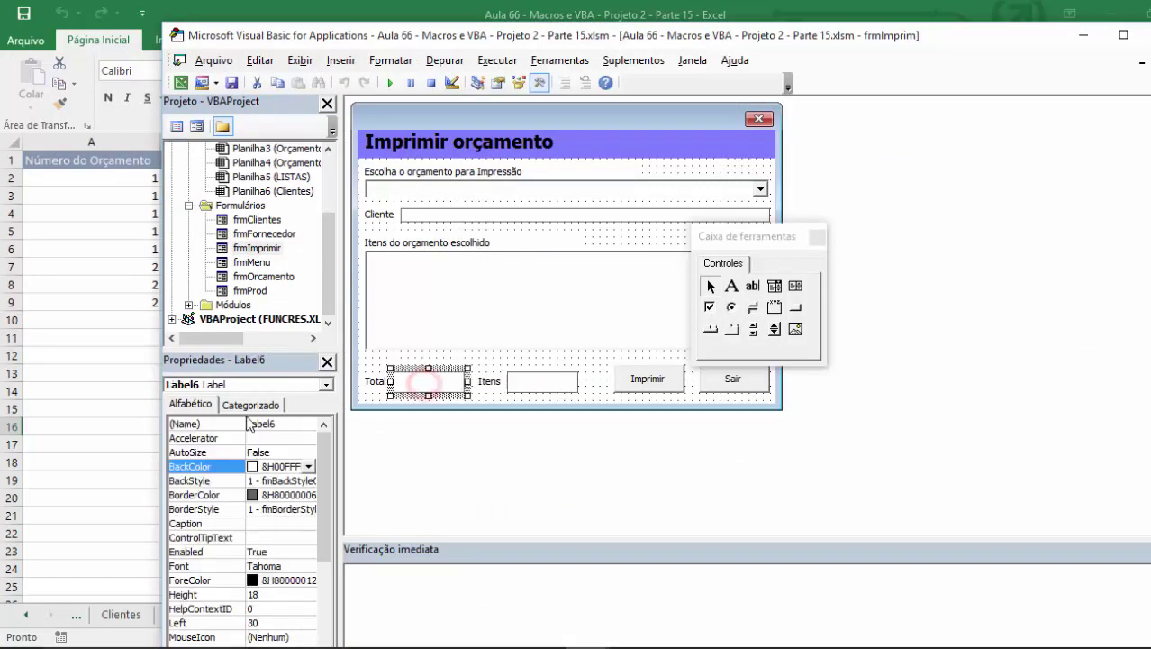
click(260, 423)
double_click(261, 422)
key(BackSpace)
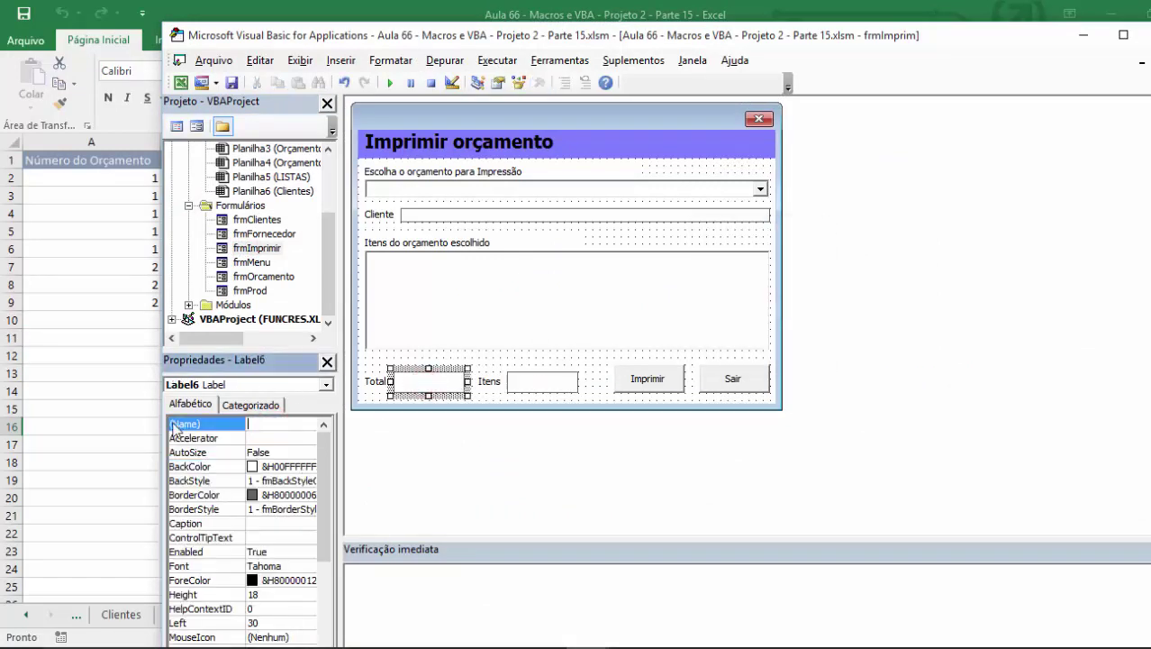
text(lblTotal)
key(Return)
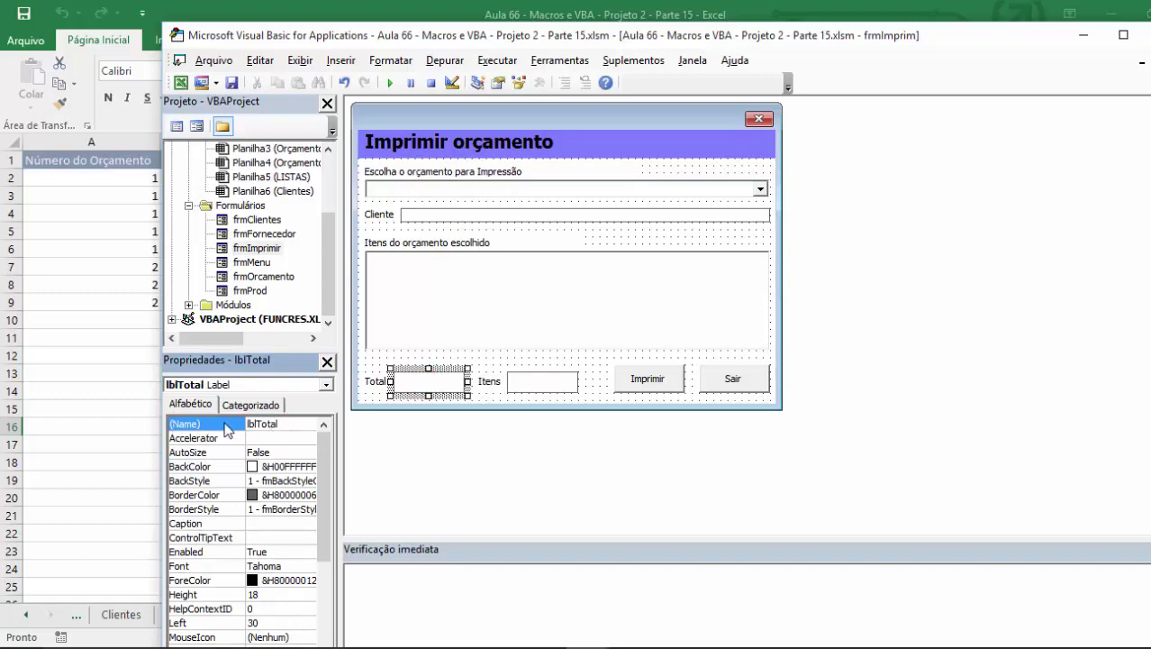
double_click(260, 249)
click(598, 378)
Run the print form and choose budget 2, with the code window shrunk to show the workbook
key(F5)
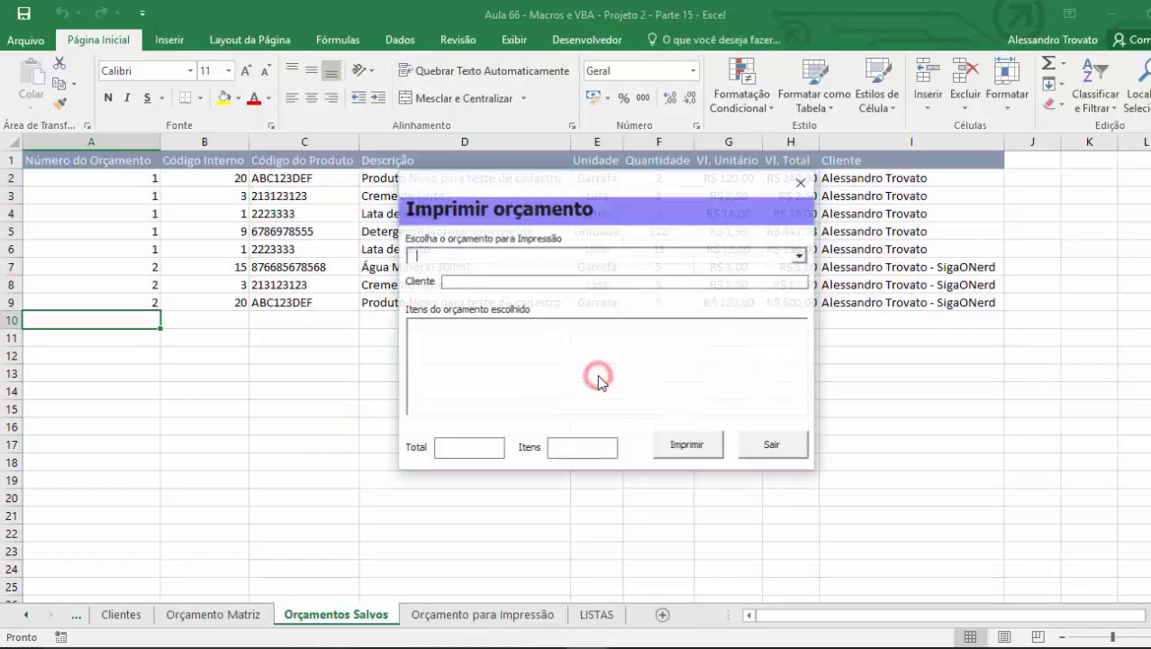
click(798, 256)
click(526, 284)
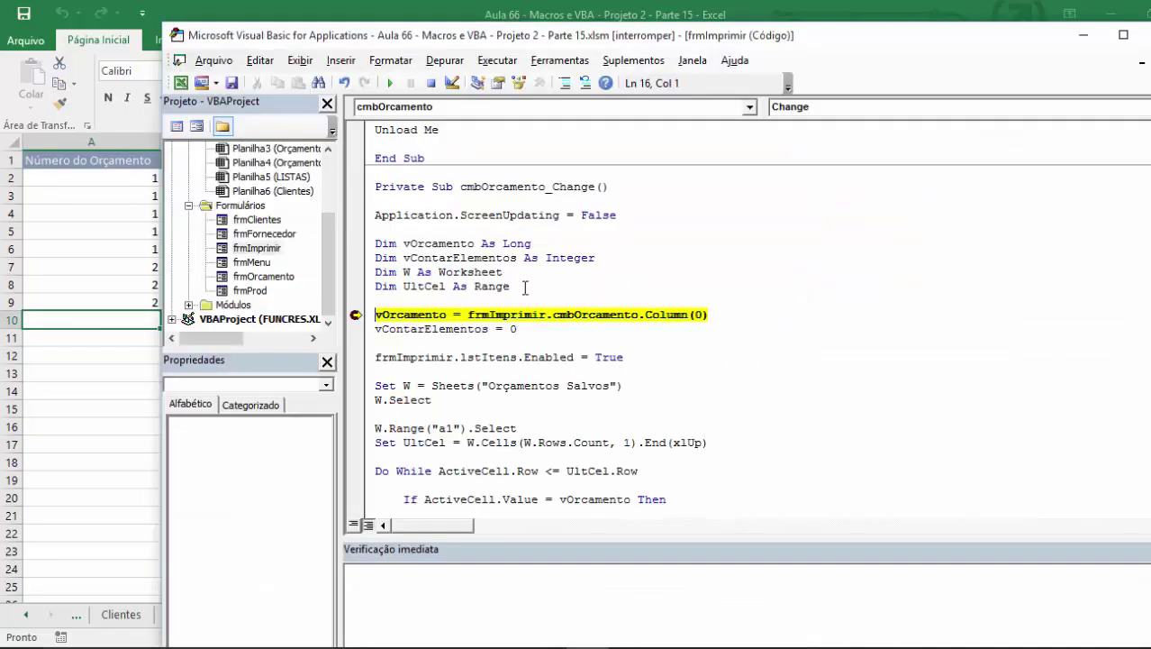
drag(466, 35, 865, 106)
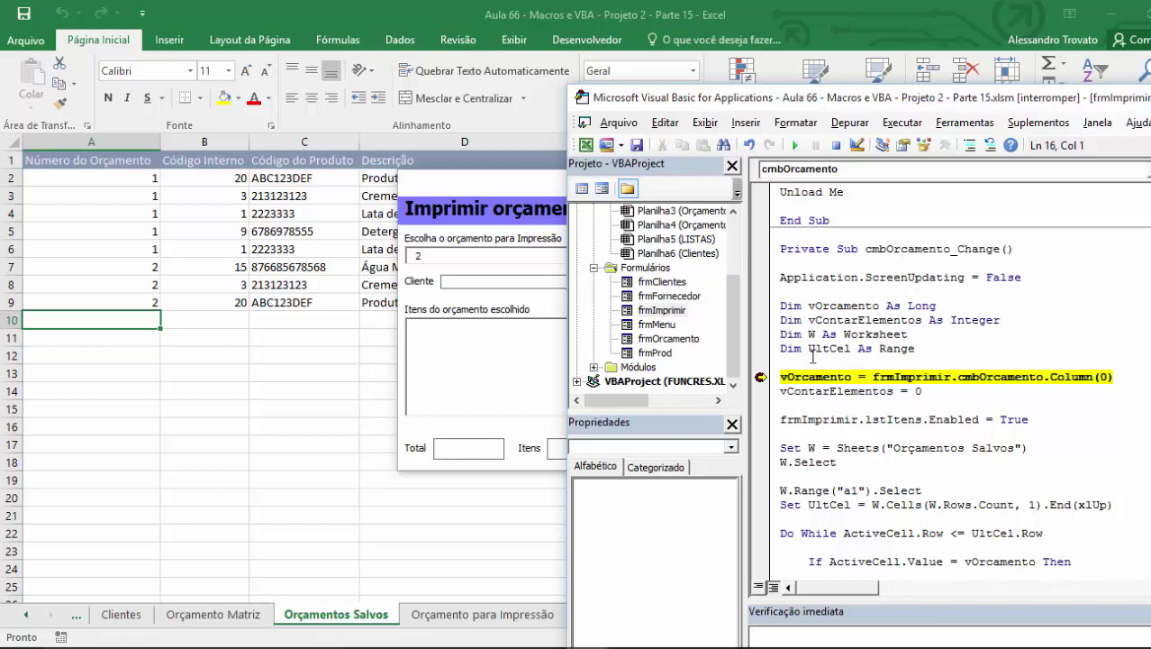
Step through the setup lines: budget number, counter, list enabling, Orçamentos Salvos sheet, A1, last row
key(F8)
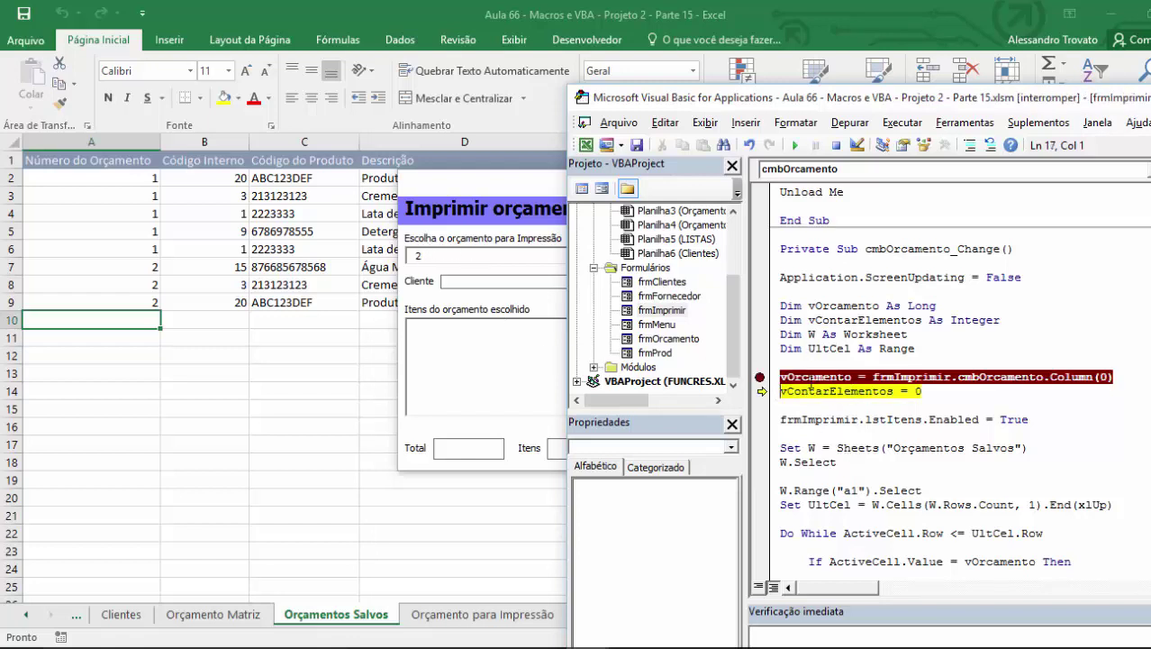
mouse_move(807, 377)
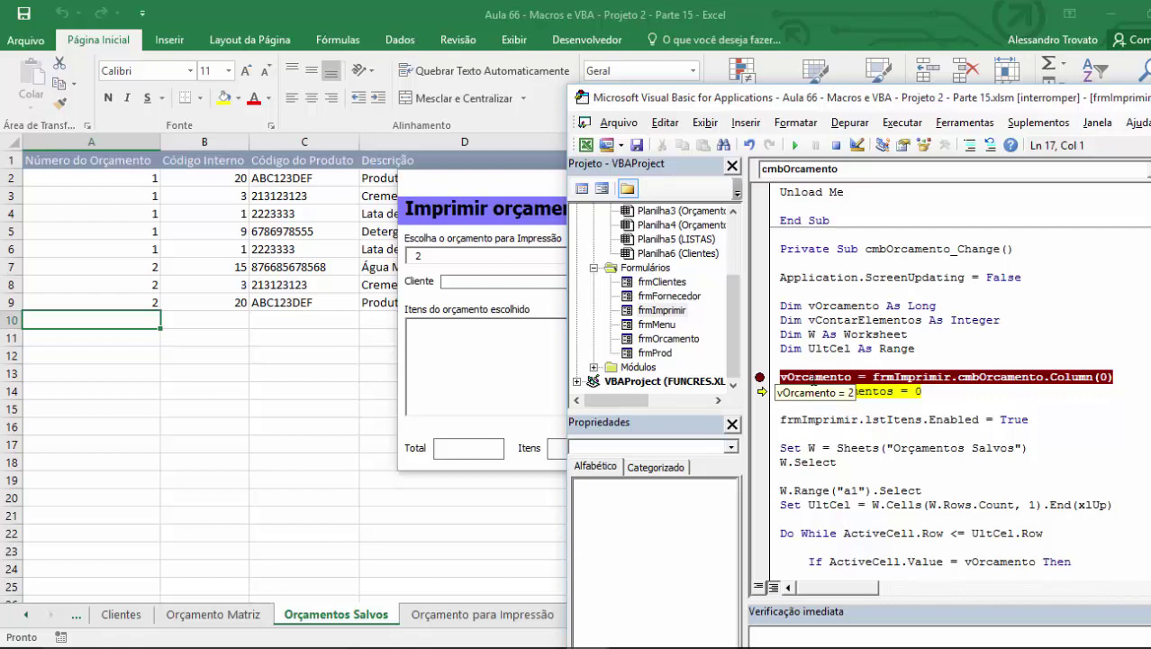
key(F8)
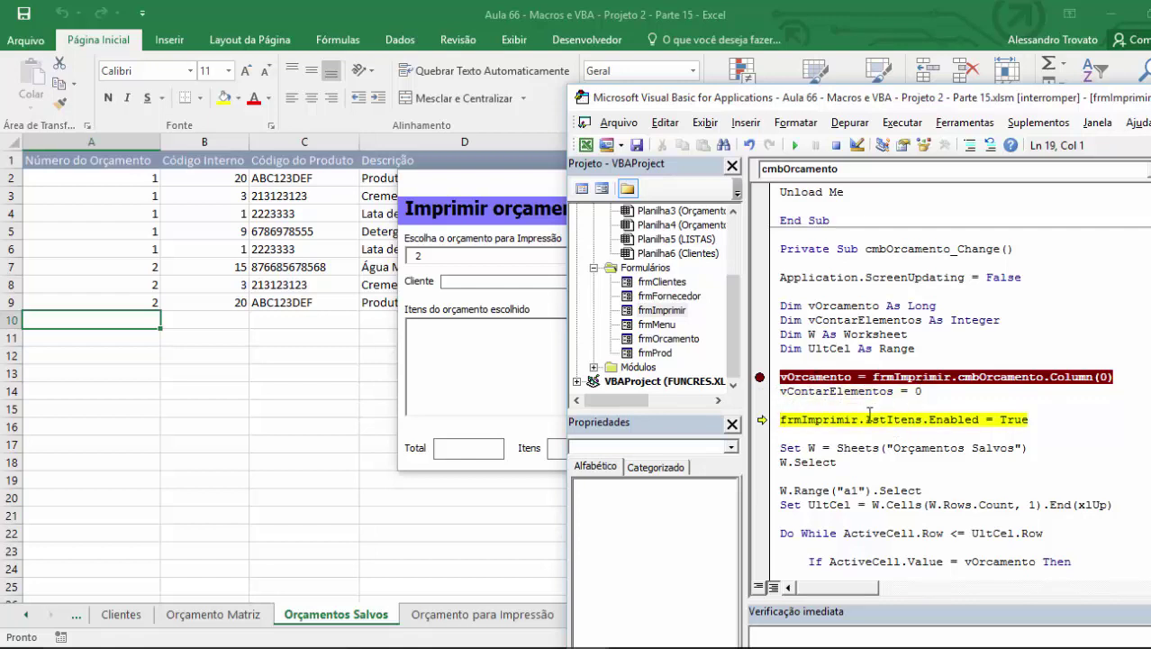
key(F8)
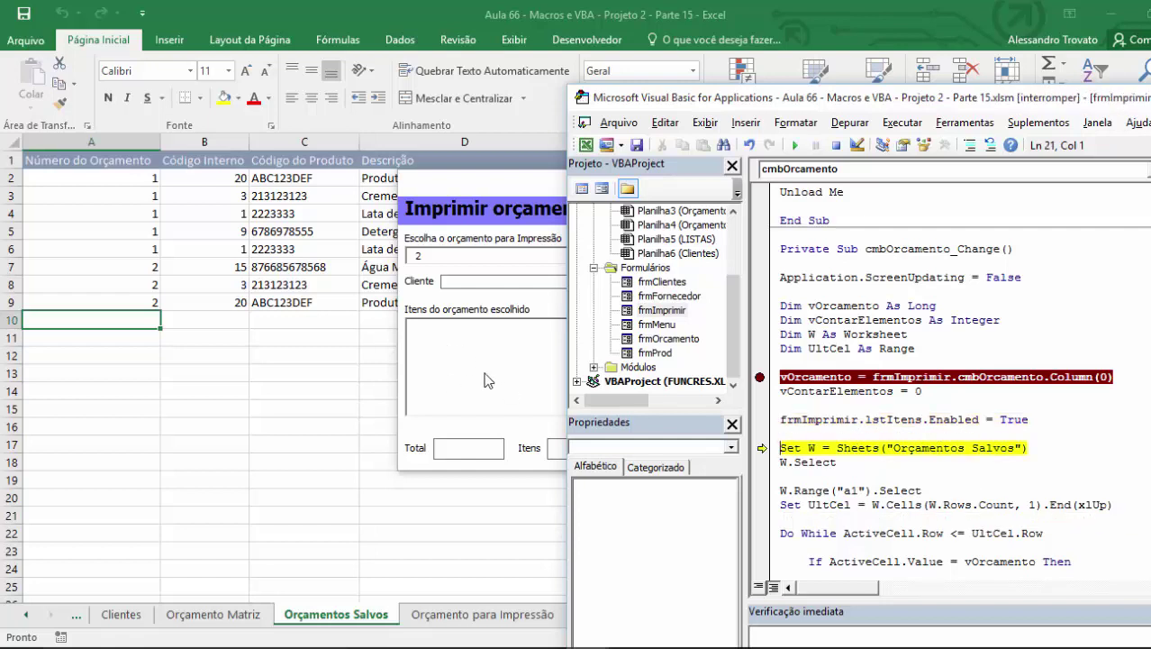
scroll(799, 434, down, 3)
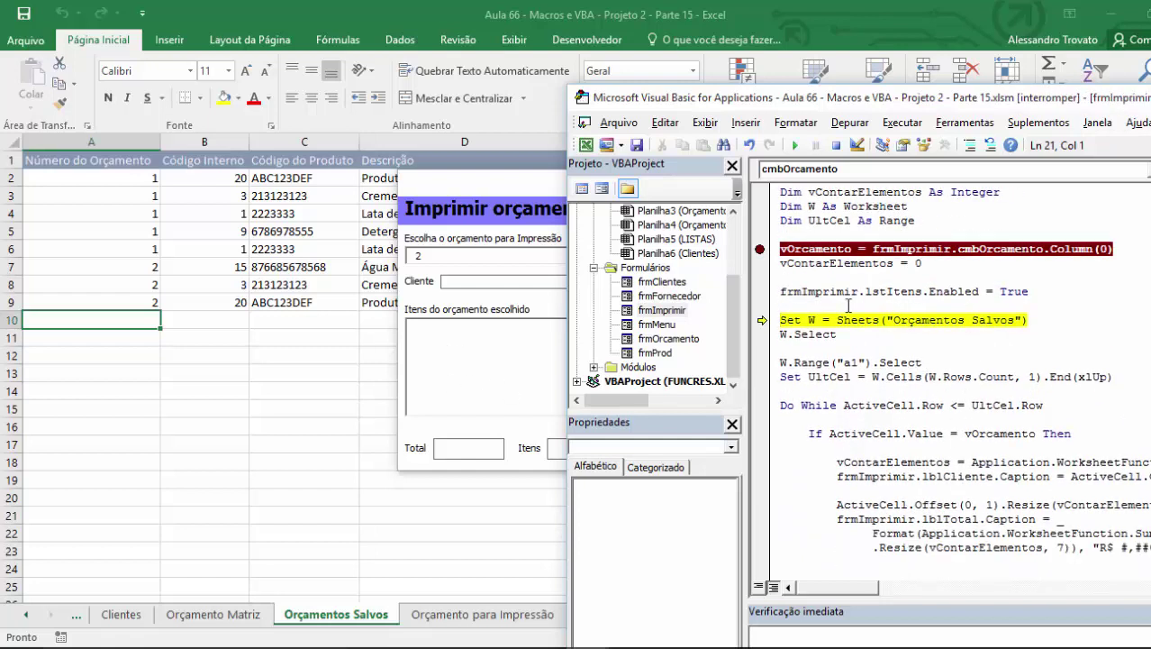
key(F8)
key(F8)
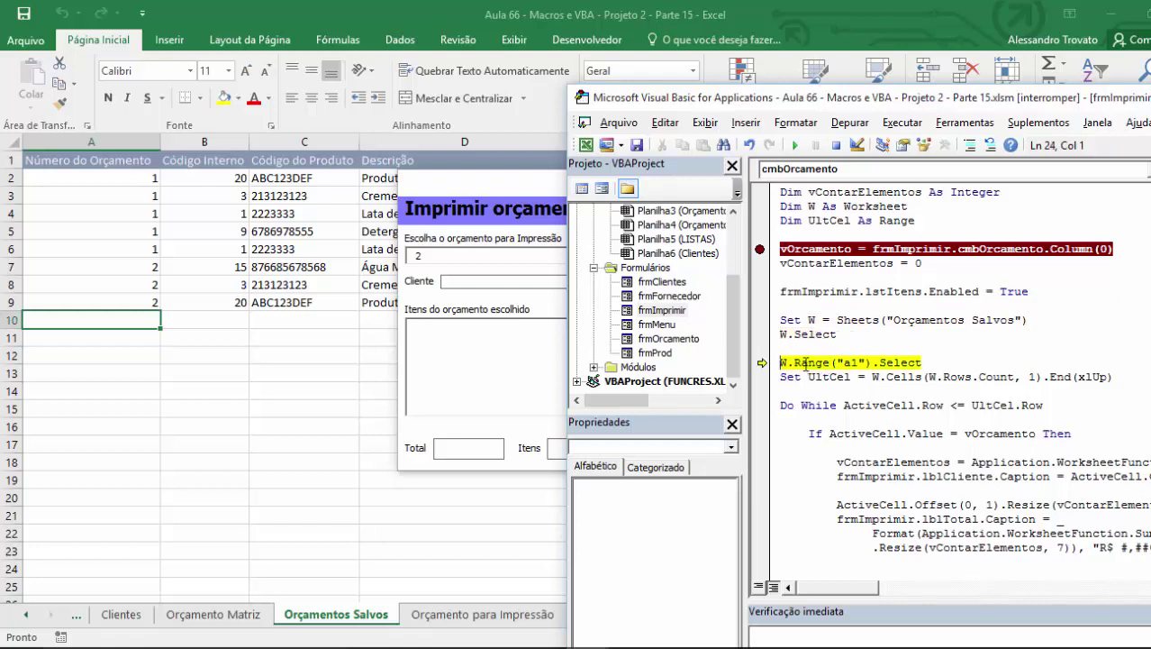
key(F8)
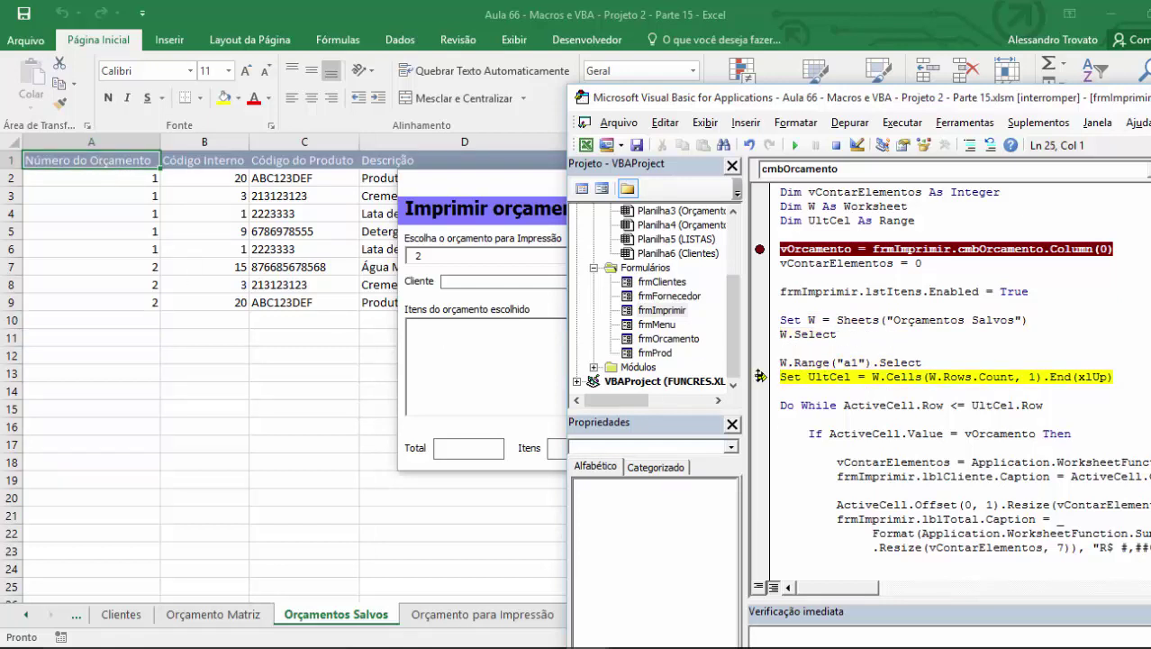
key(F8)
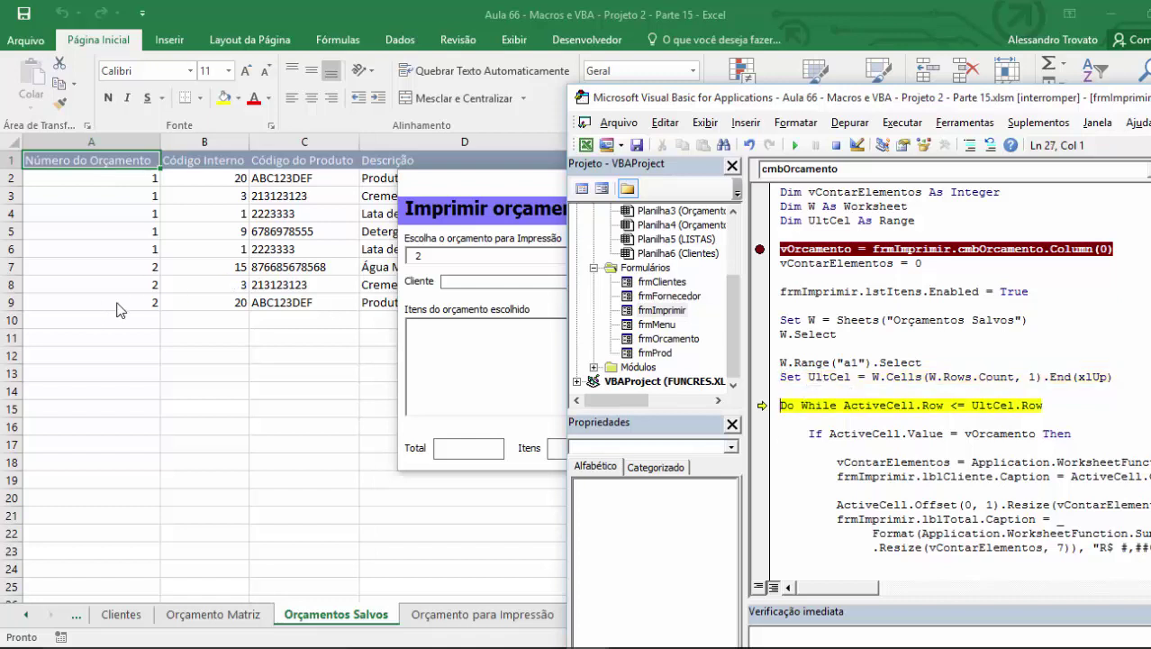
key(F8)
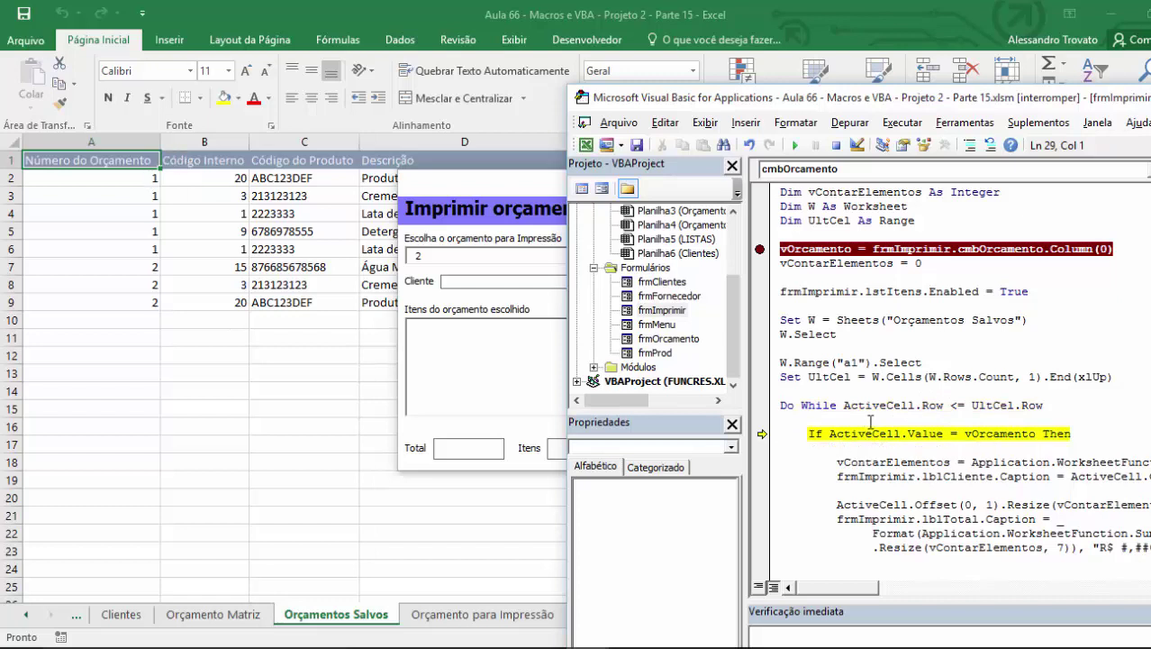
mouse_move(1000, 433)
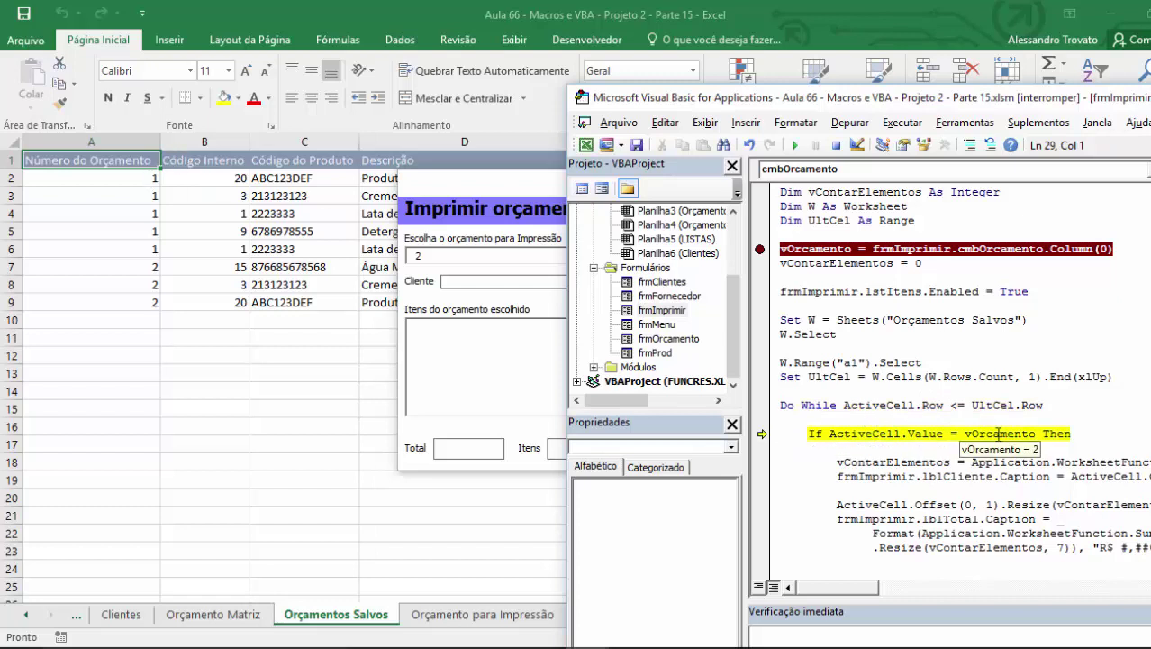
Step the loop to budget 2's rows, counting its items, filling Cliente and selecting its item range
key(F8)
key(F8)
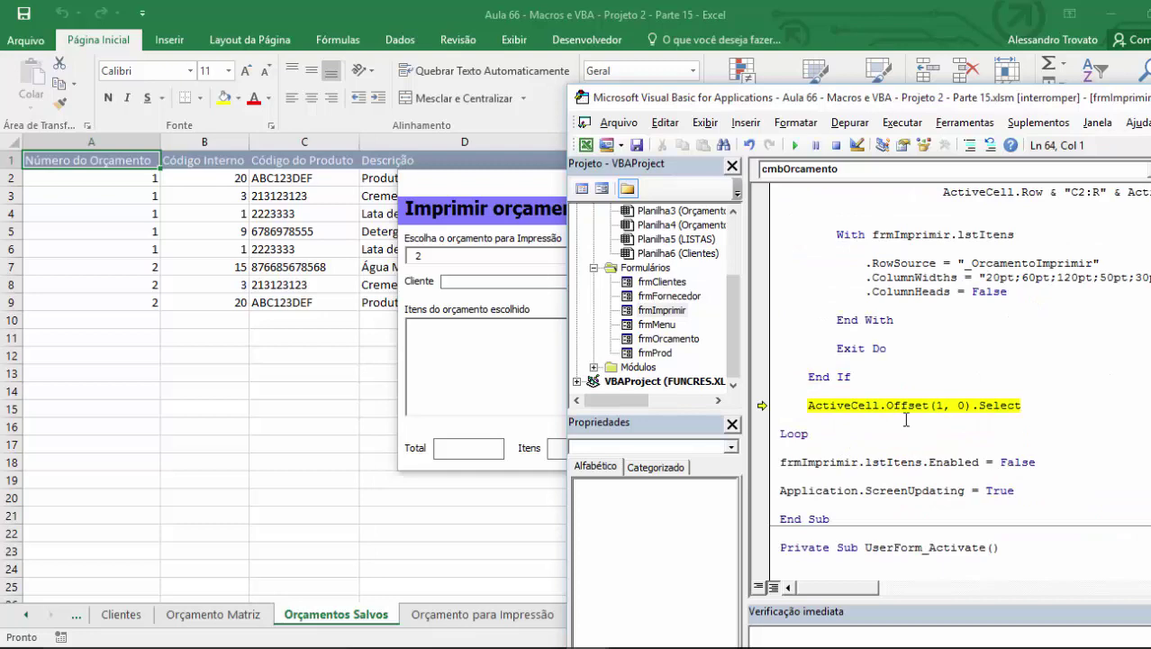
key(F8)
key(F8)
key(F8)
key(F8)
key(F8)
key(F8)
key(F8)
key(F8)
key(F8)
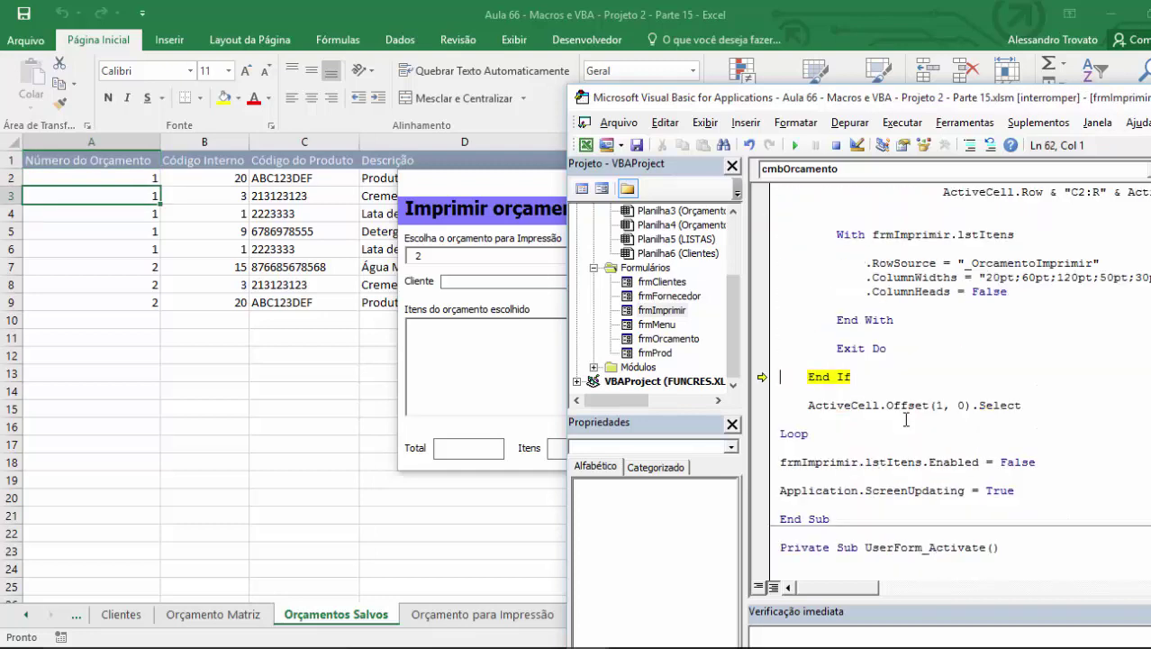
key(F8)
key(F8)
key(F8)
key(F8)
key(F8)
key(F8)
key(F8)
key(F8)
key(F8)
key(F8)
key(F8)
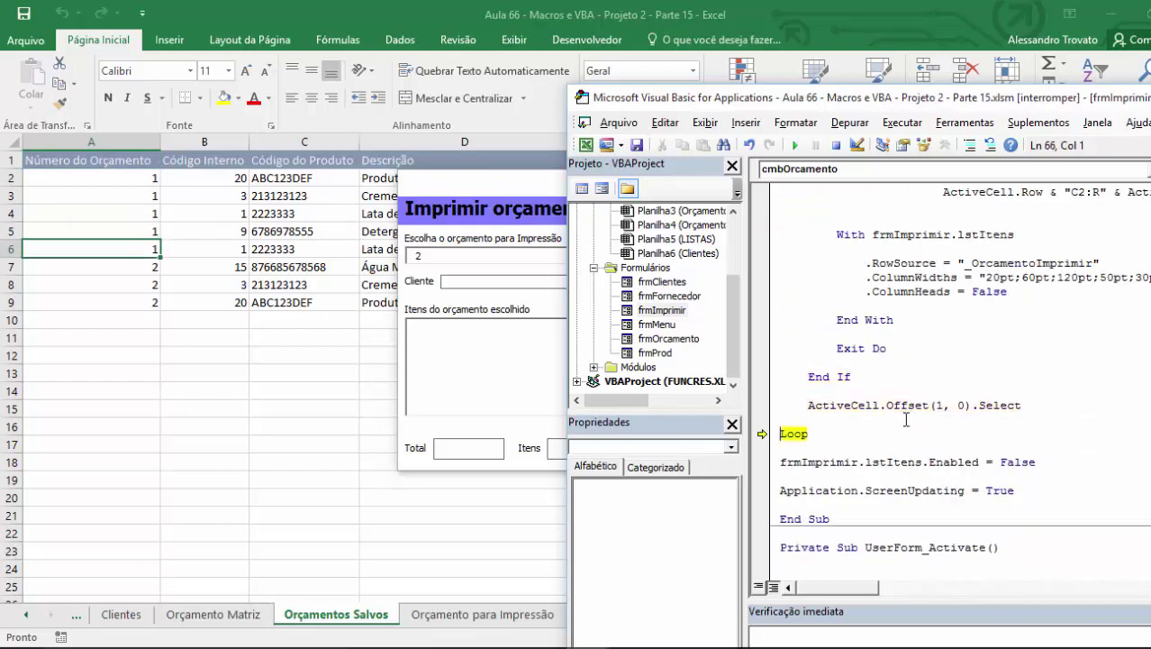
key(F8)
key(F8)
key(F8)
key(F8)
key(F8)
key(F8)
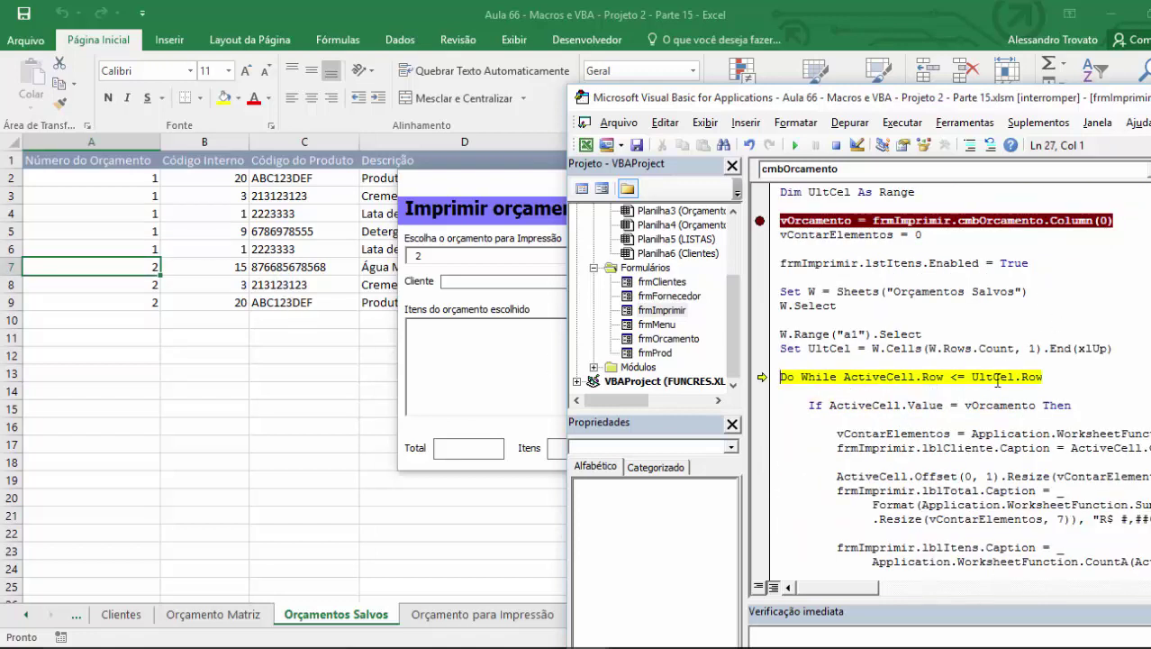
mouse_move(1007, 376)
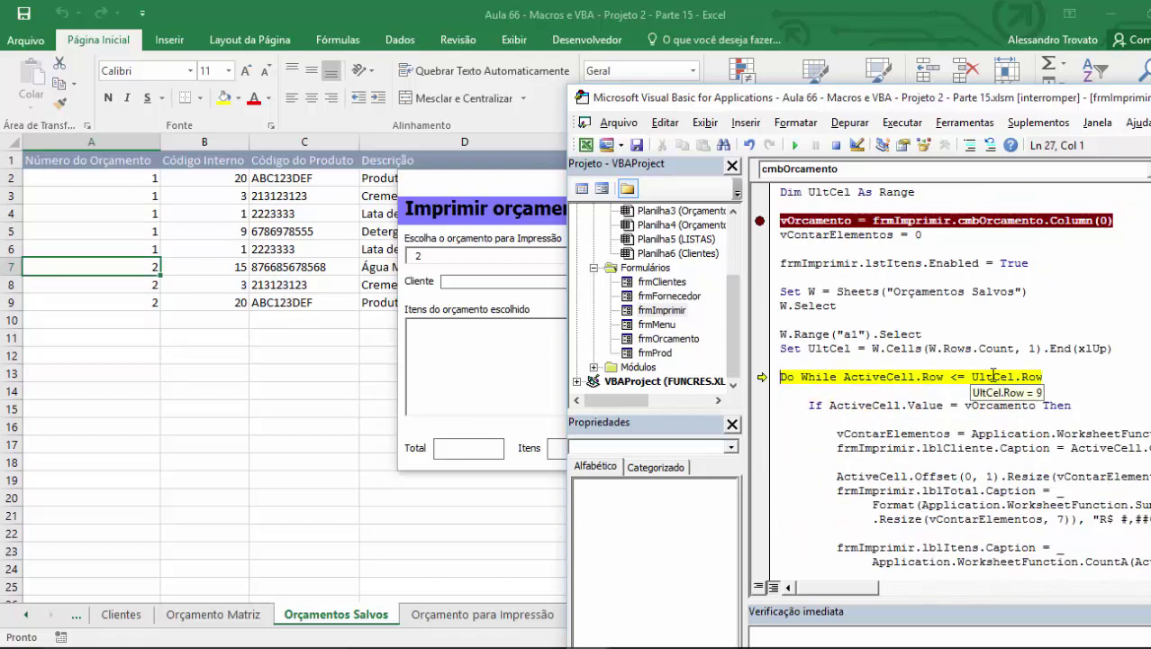
key(F8)
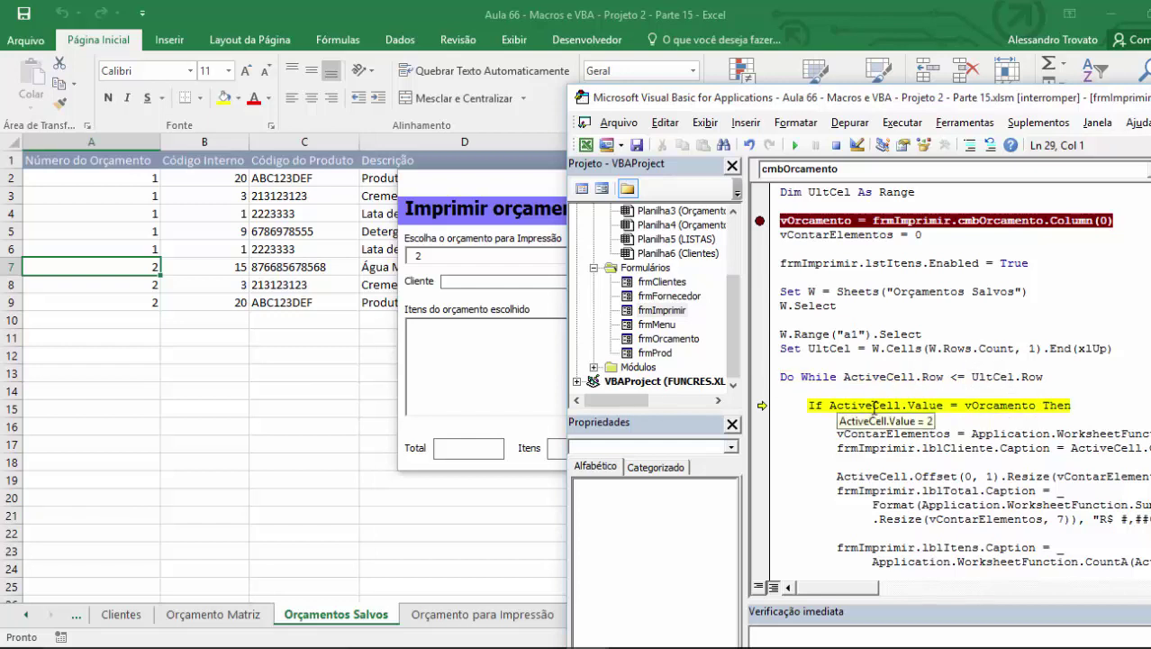
mouse_move(999, 405)
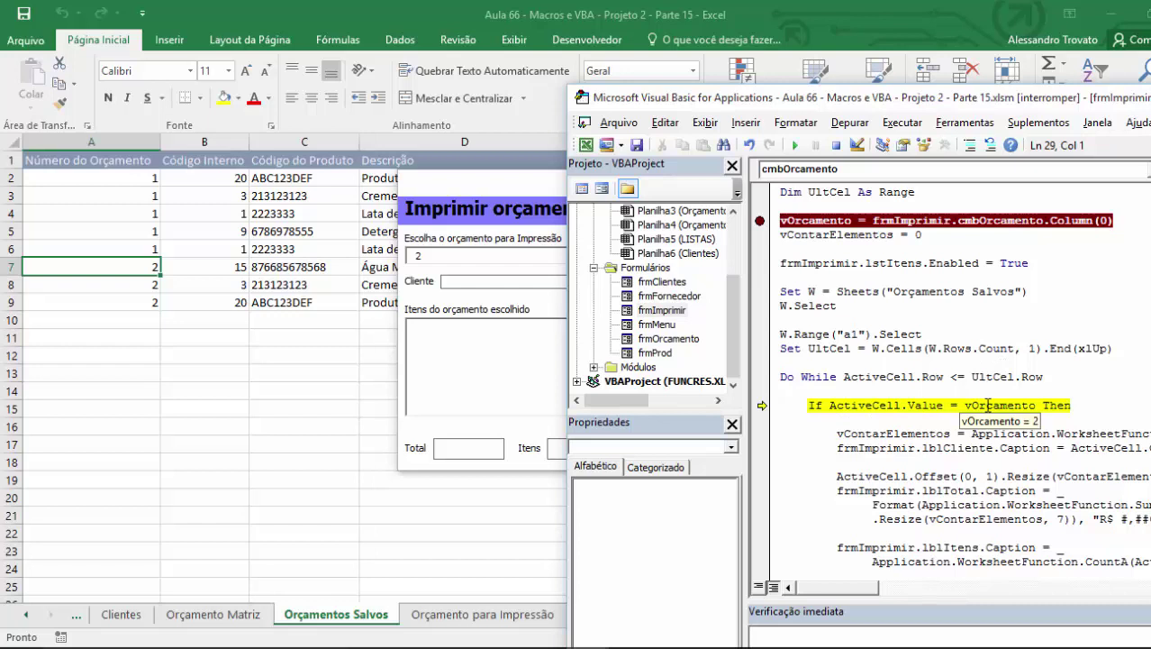
key(F8)
scroll(982, 397, down, 1)
scroll(968, 378, down, 2)
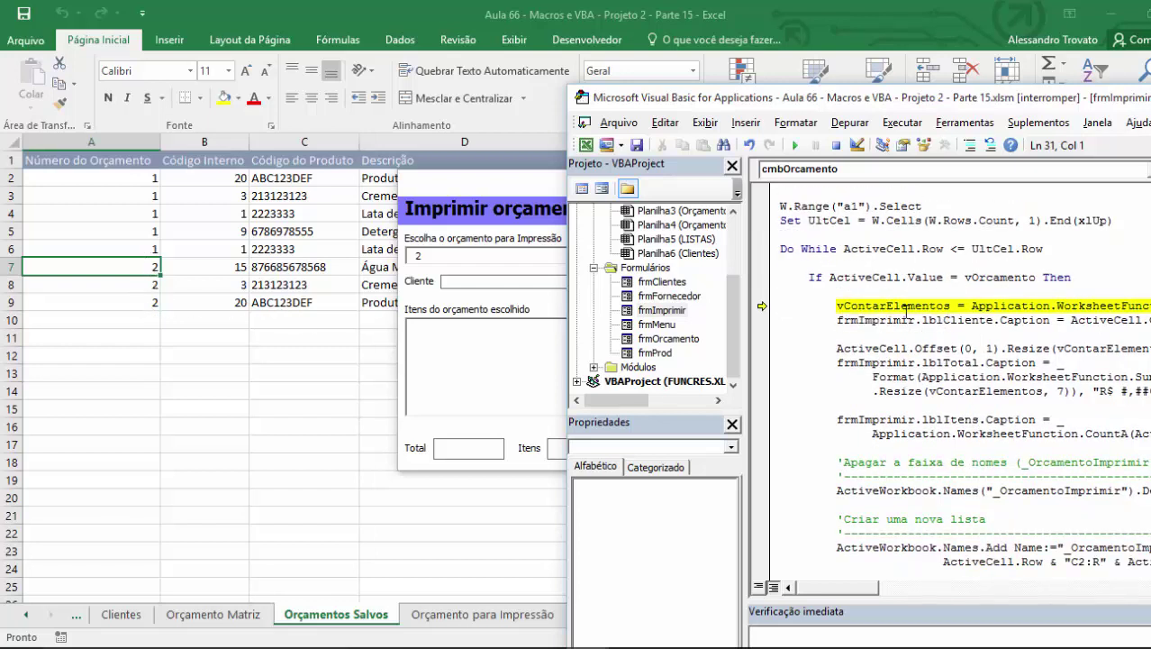
key(F8)
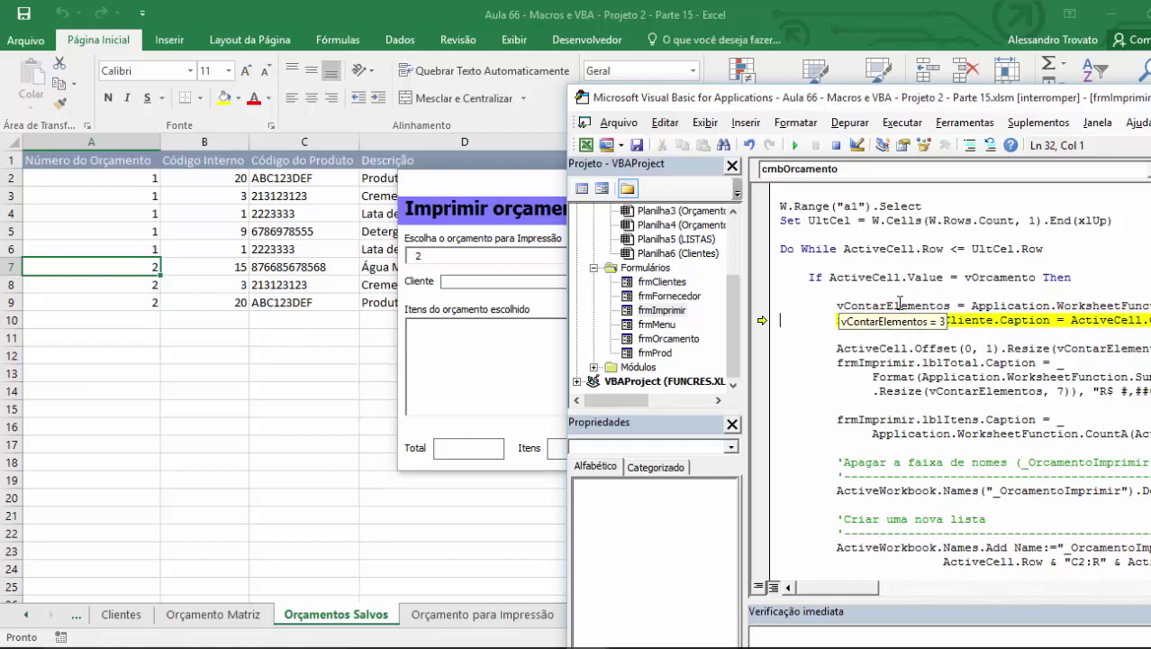
mouse_move(928, 321)
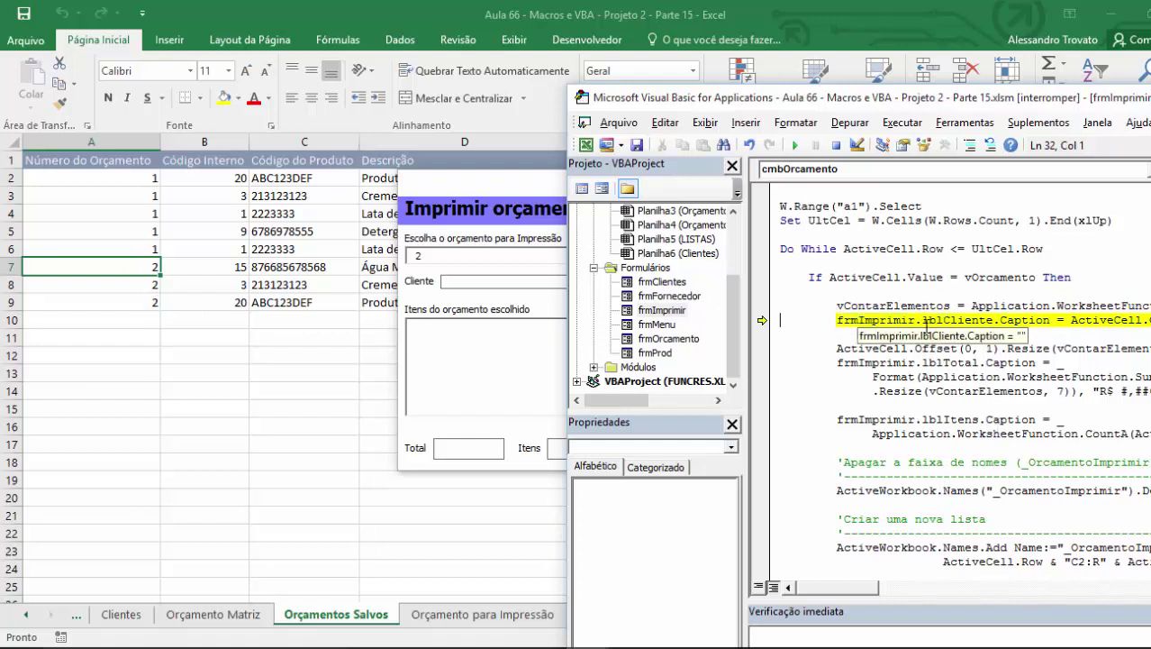
key(F8)
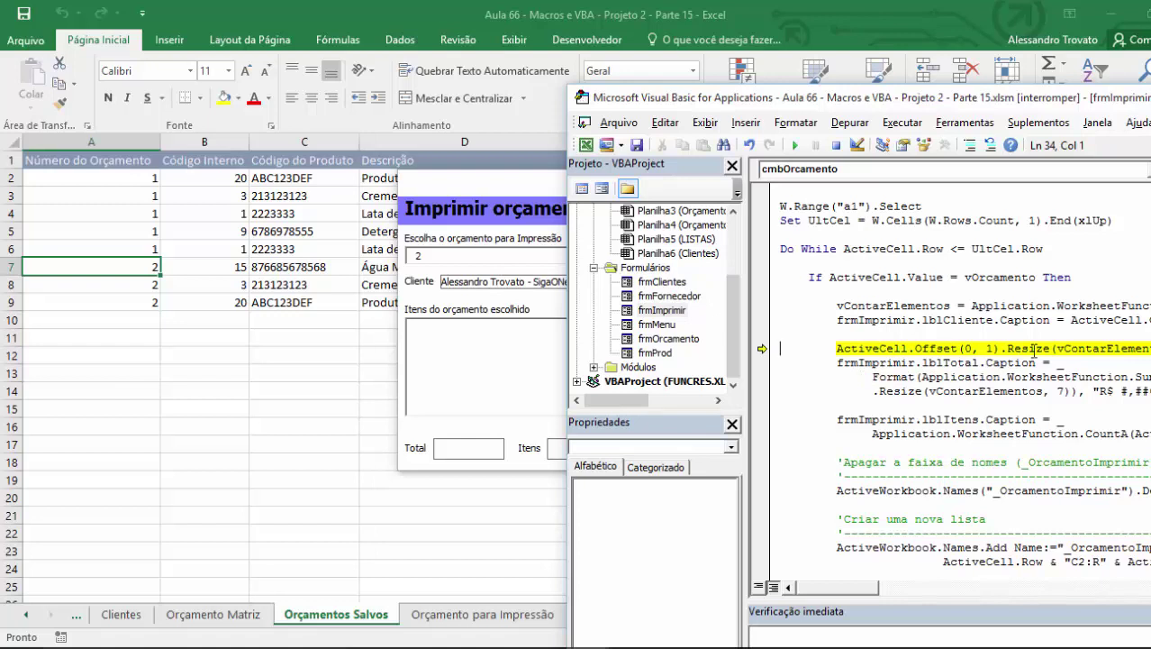
key(F8)
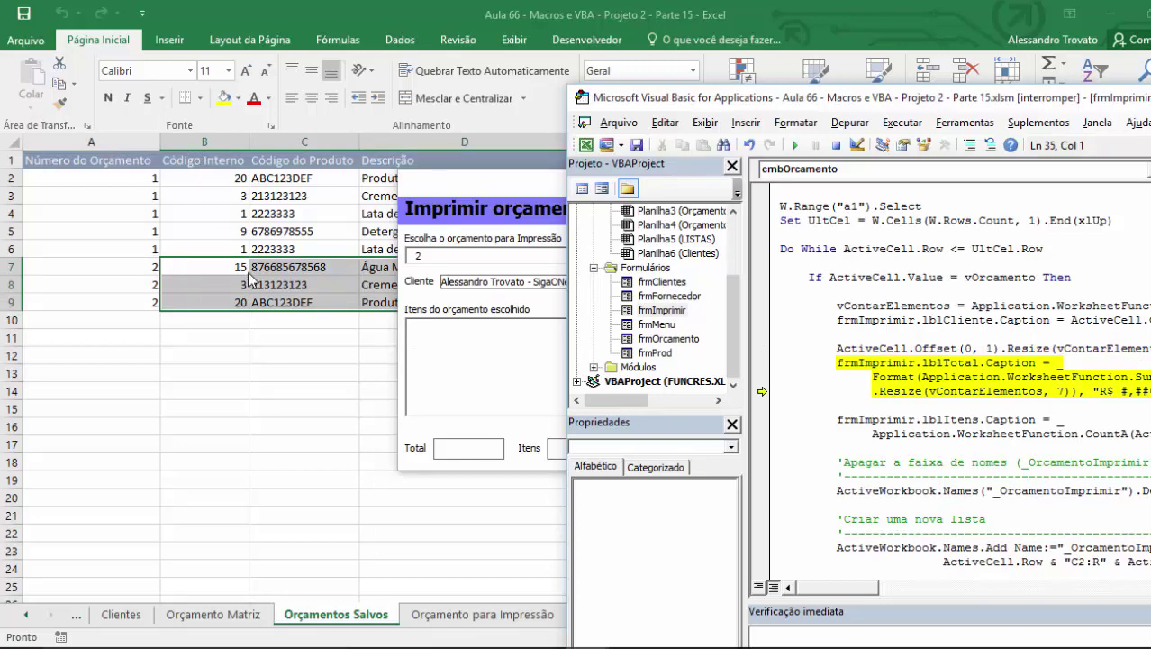
Step the total line and check the form shows Total R$ 617,50
click(461, 180)
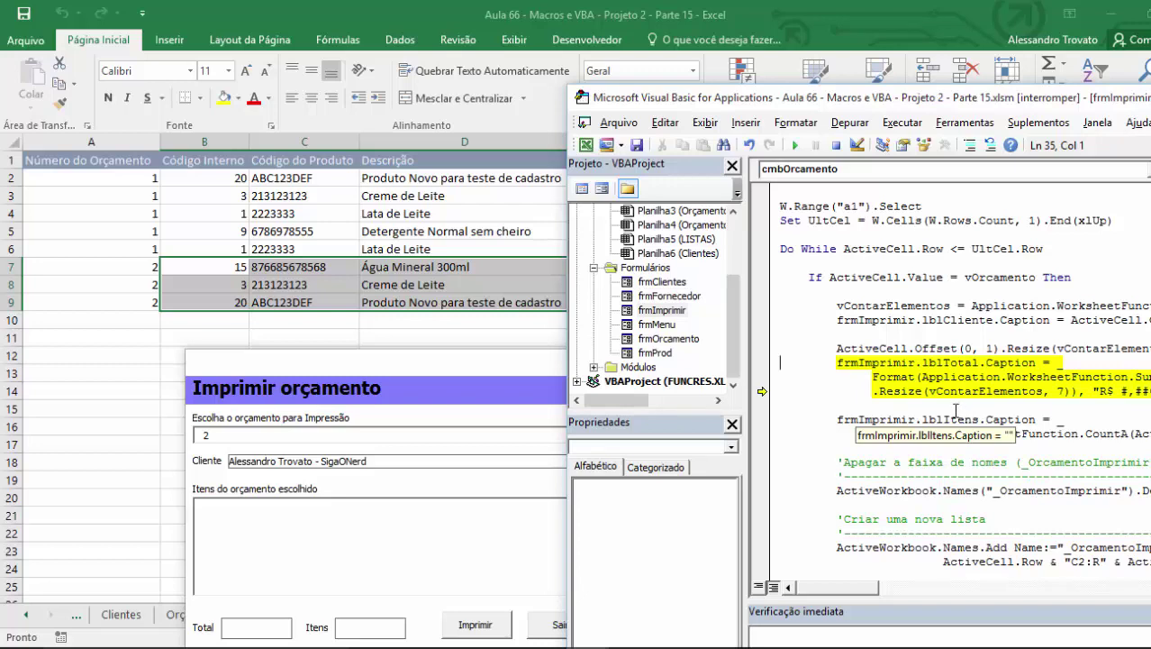
key(F8)
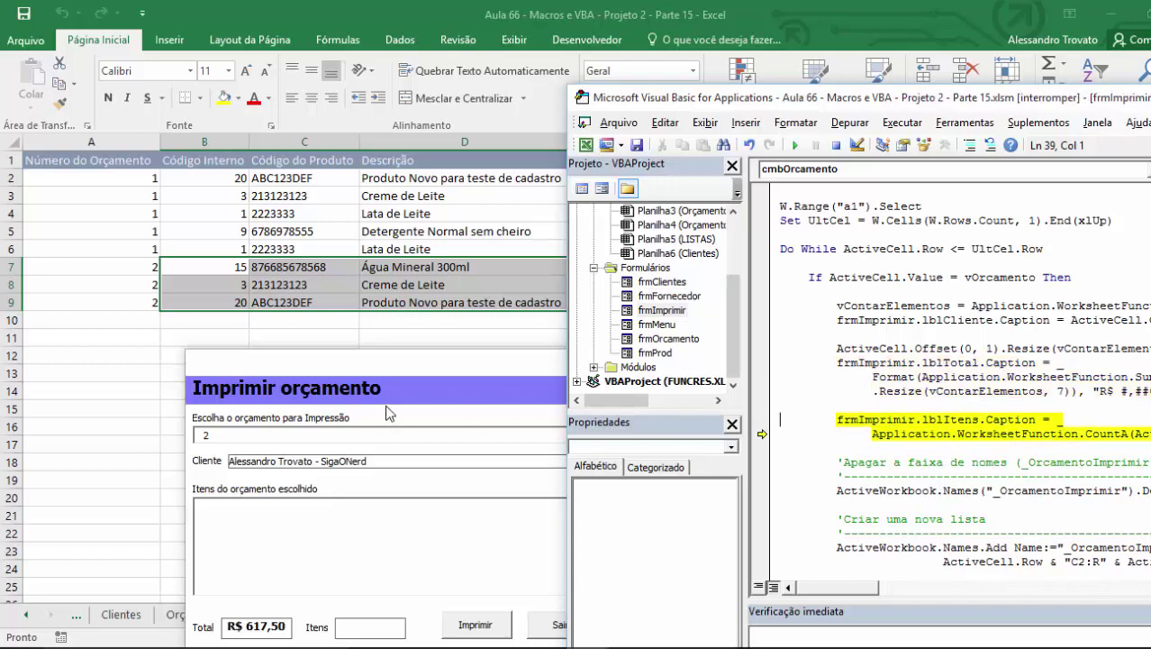
key(alt+F11)
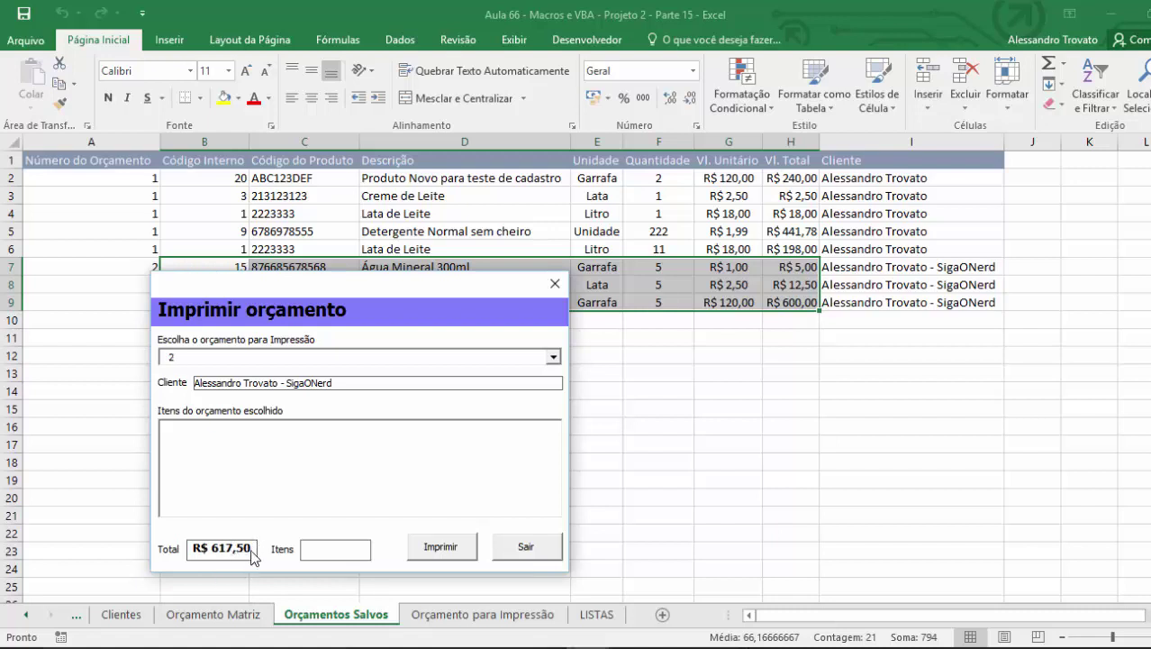
key(alt+F11)
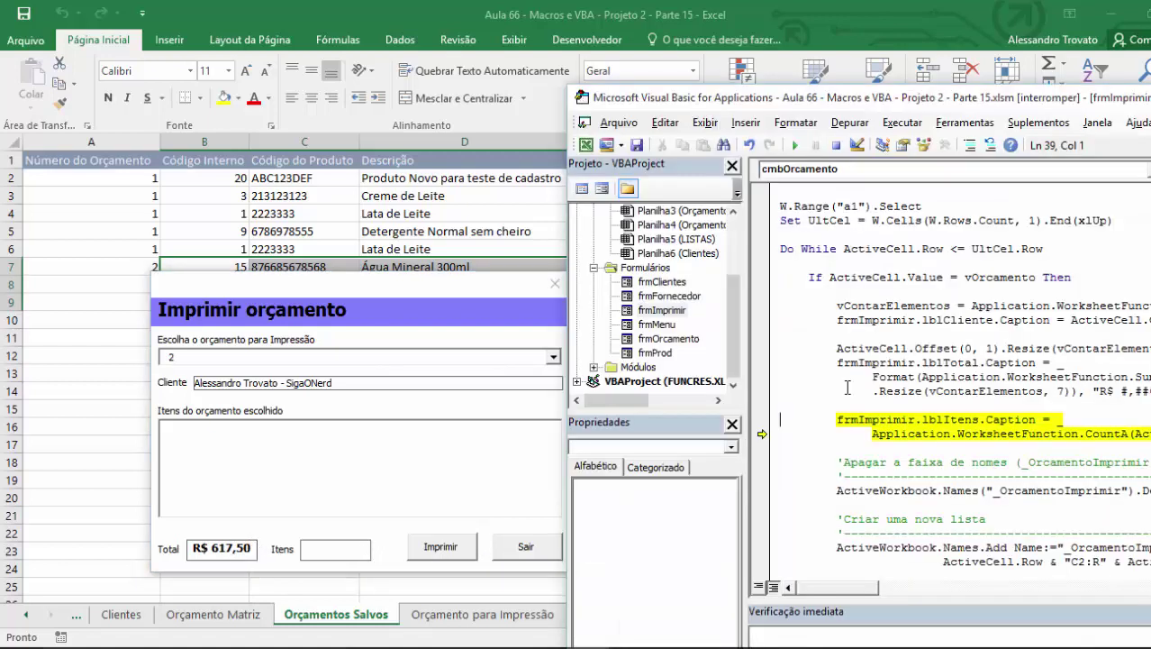
Step the item count to 3, then run the _OrcamentoImprimir name deletion, raising error 1004
scroll(979, 410, down, 1)
key(F8)
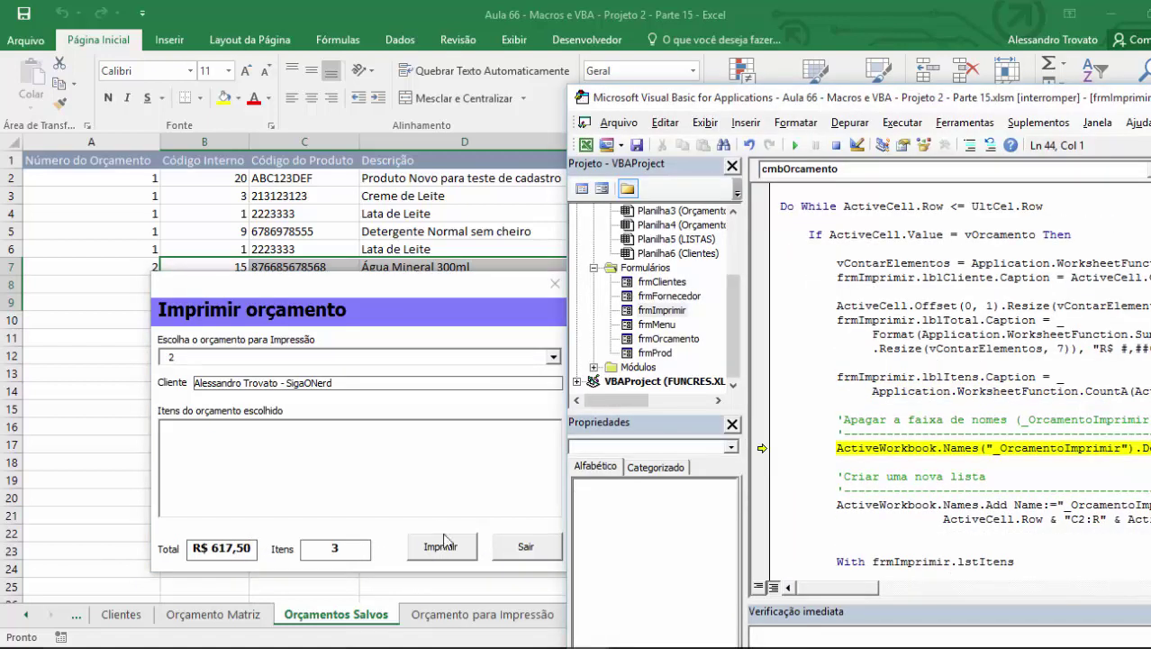
scroll(998, 410, down, 1)
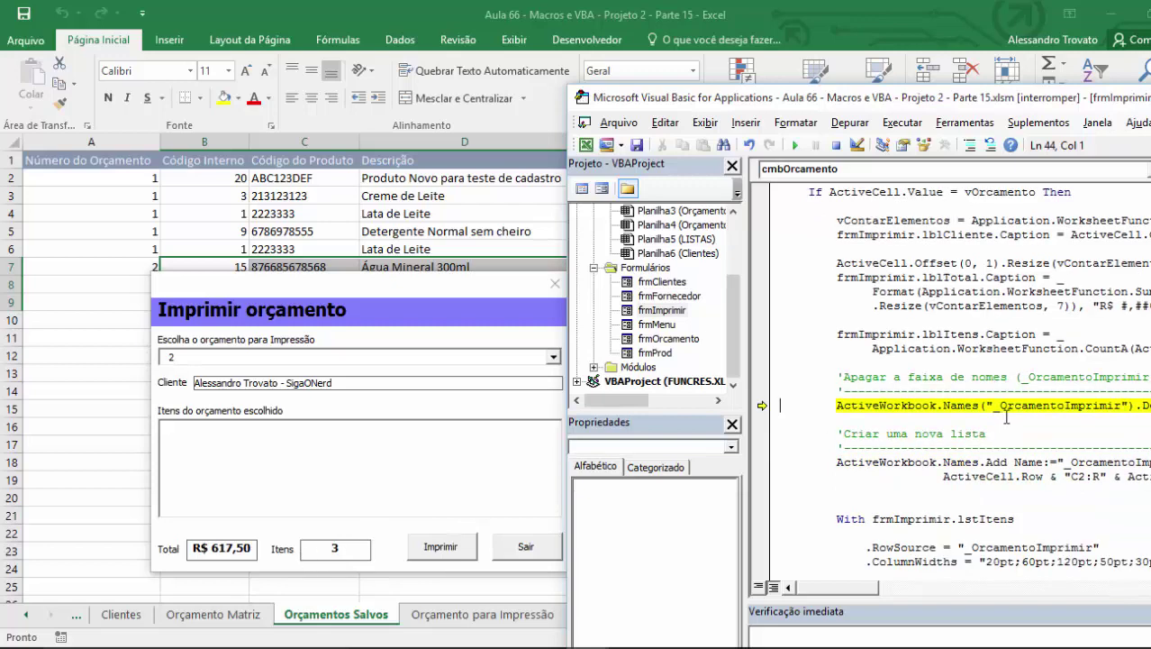
scroll(986, 370, down, 1)
key(F8)
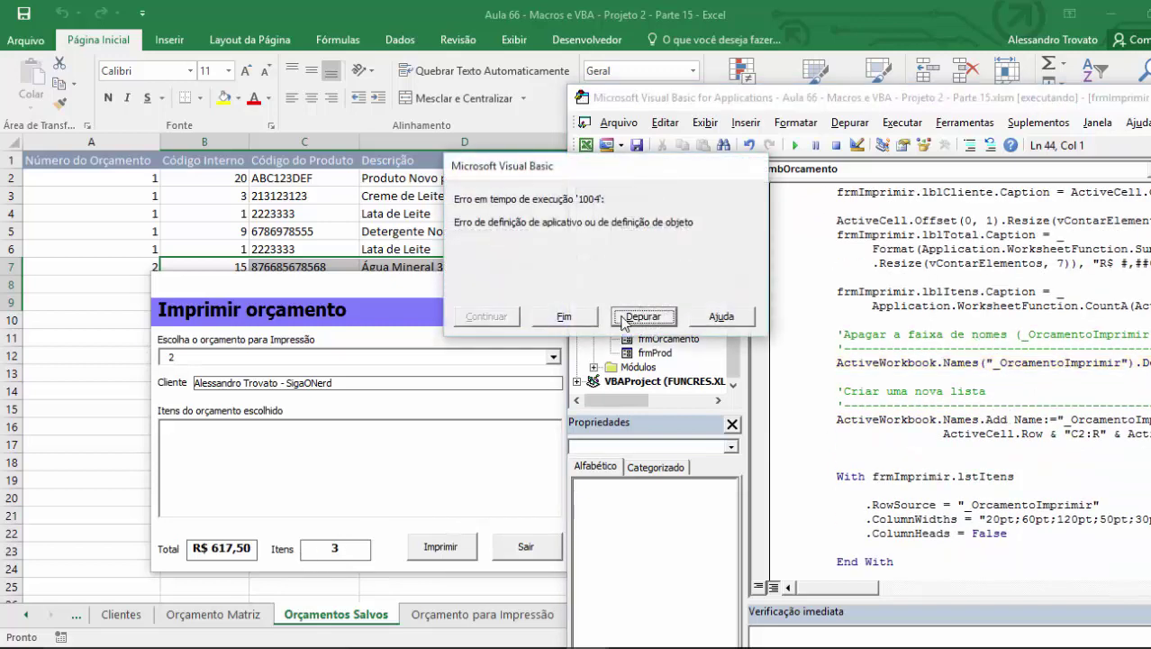
Skip the failing deletion, then step Names.Add and the lstItens block filling the list
click(626, 315)
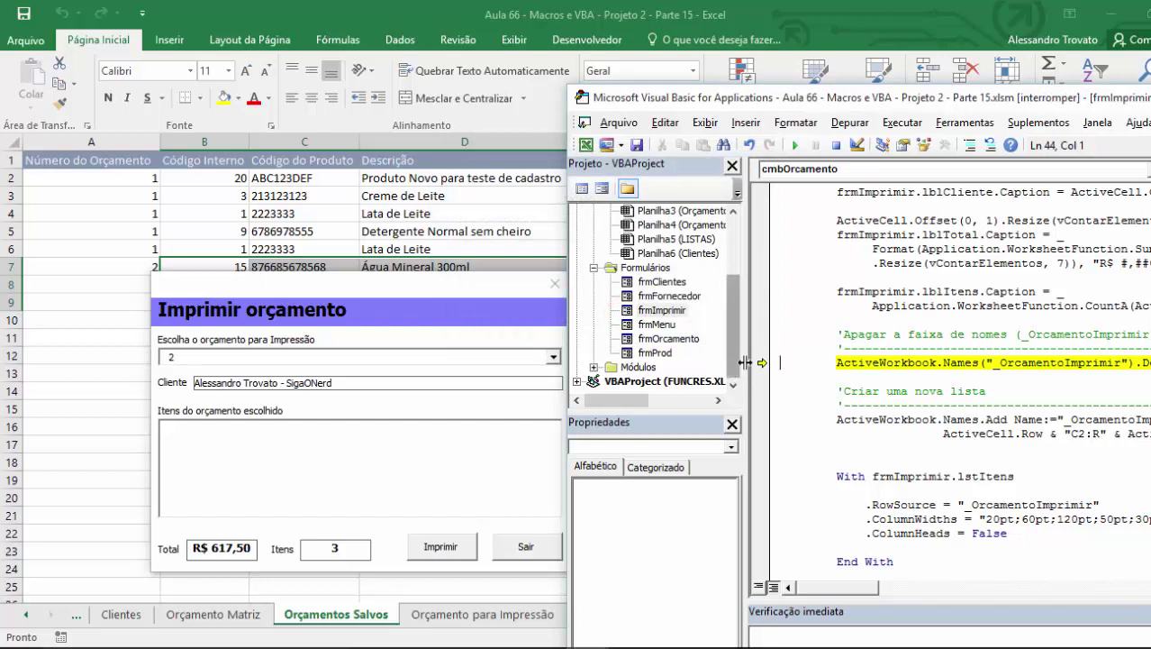
drag(757, 362, 766, 422)
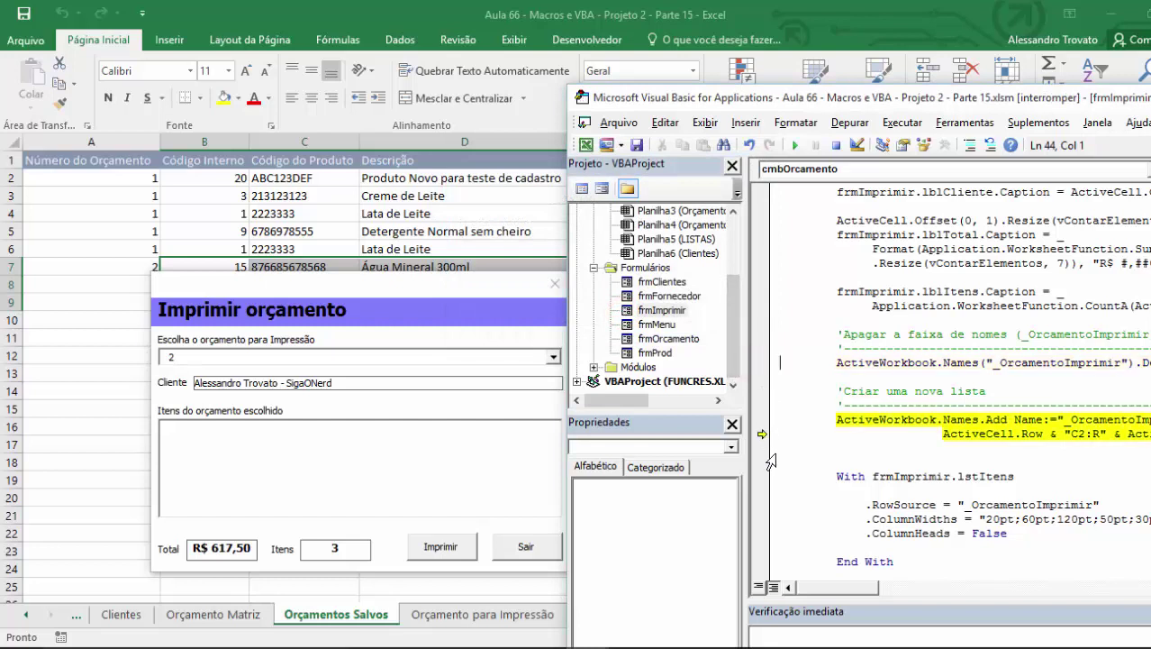
key(F8)
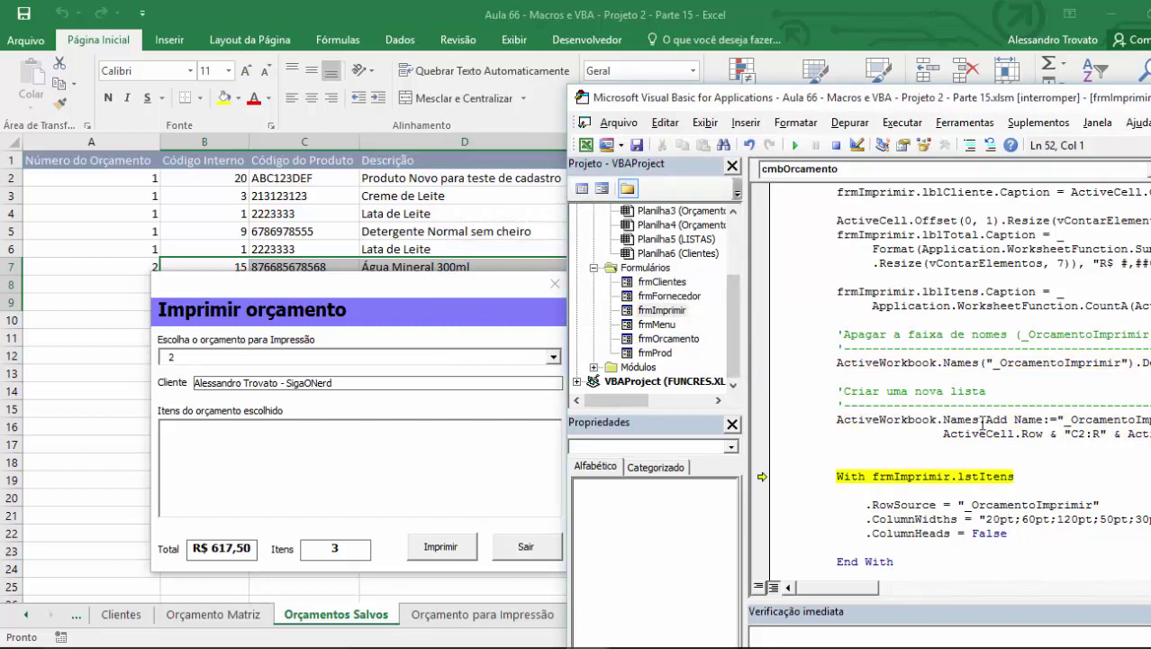
key(F8)
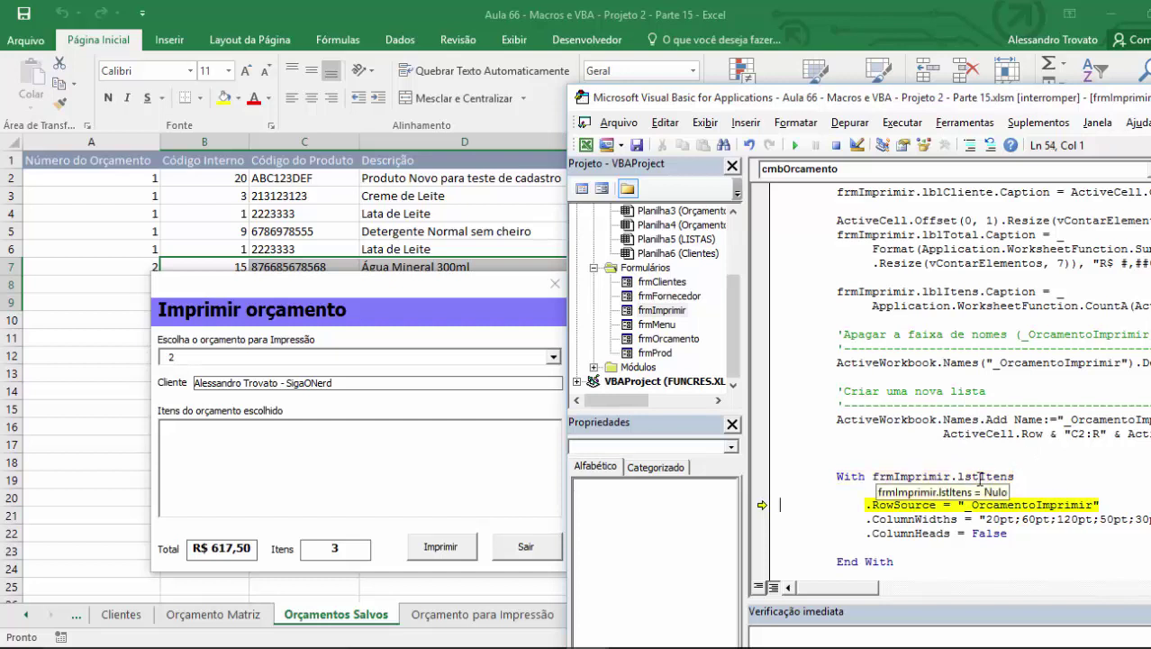
scroll(901, 468, down, 3)
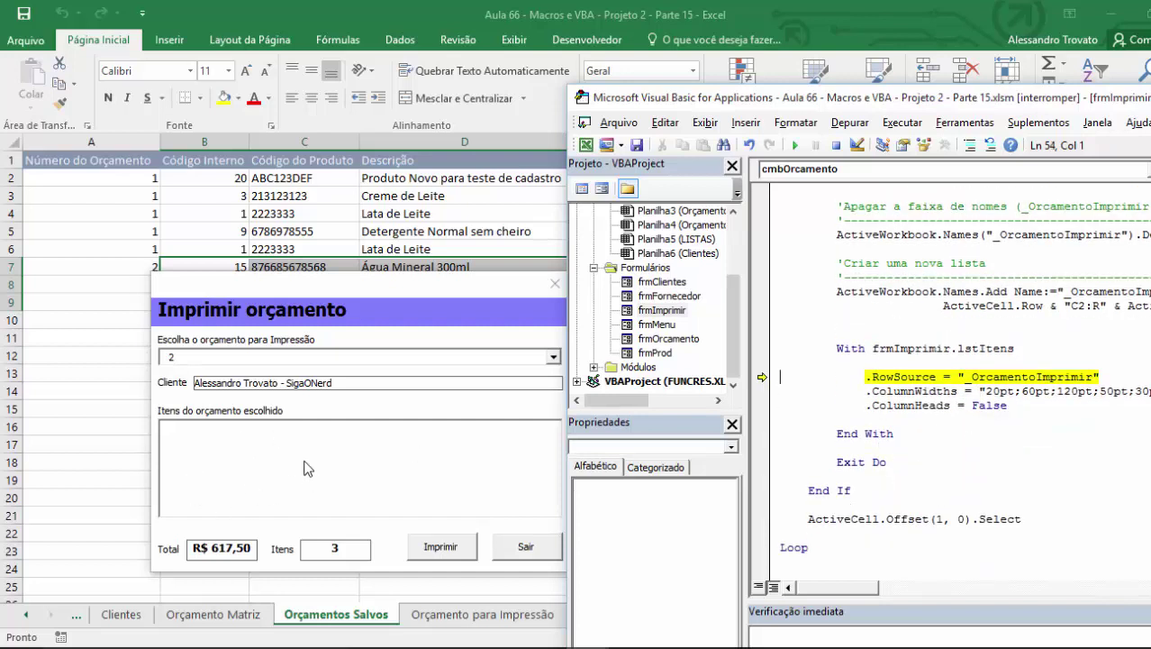
key(F8)
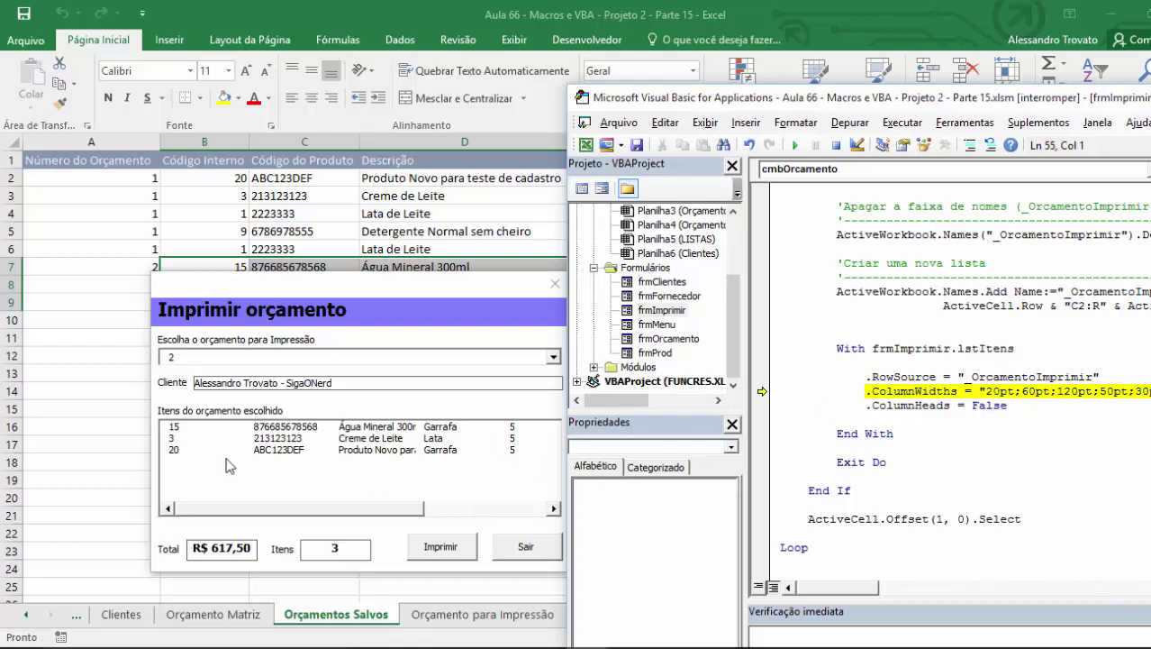
key(F8)
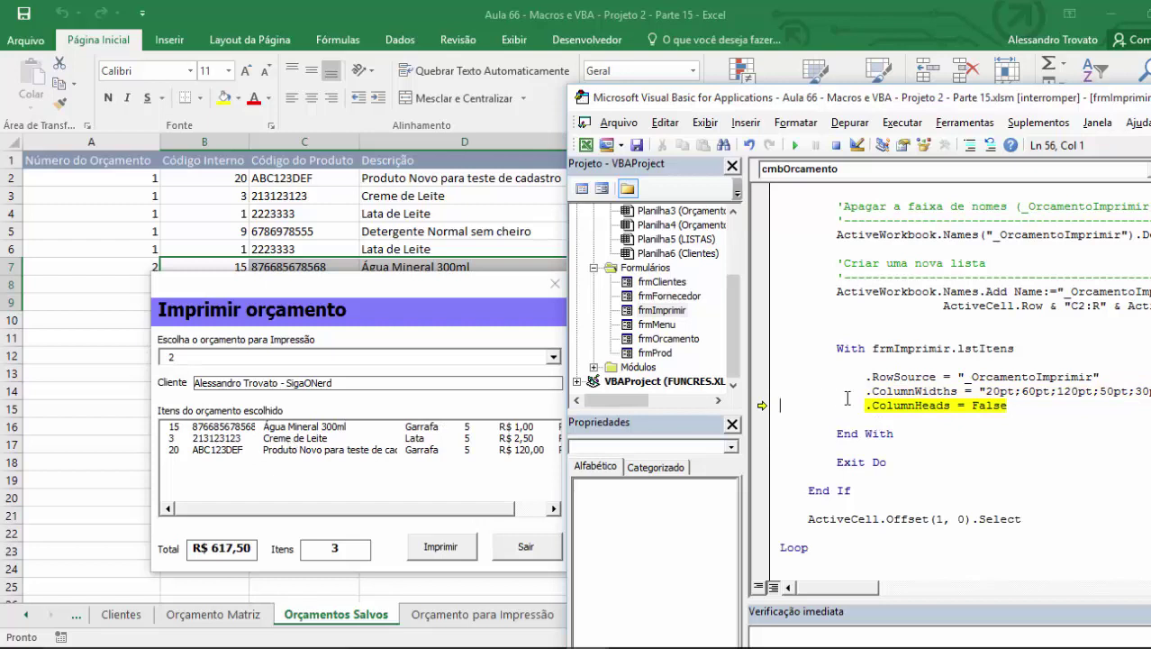
key(F8)
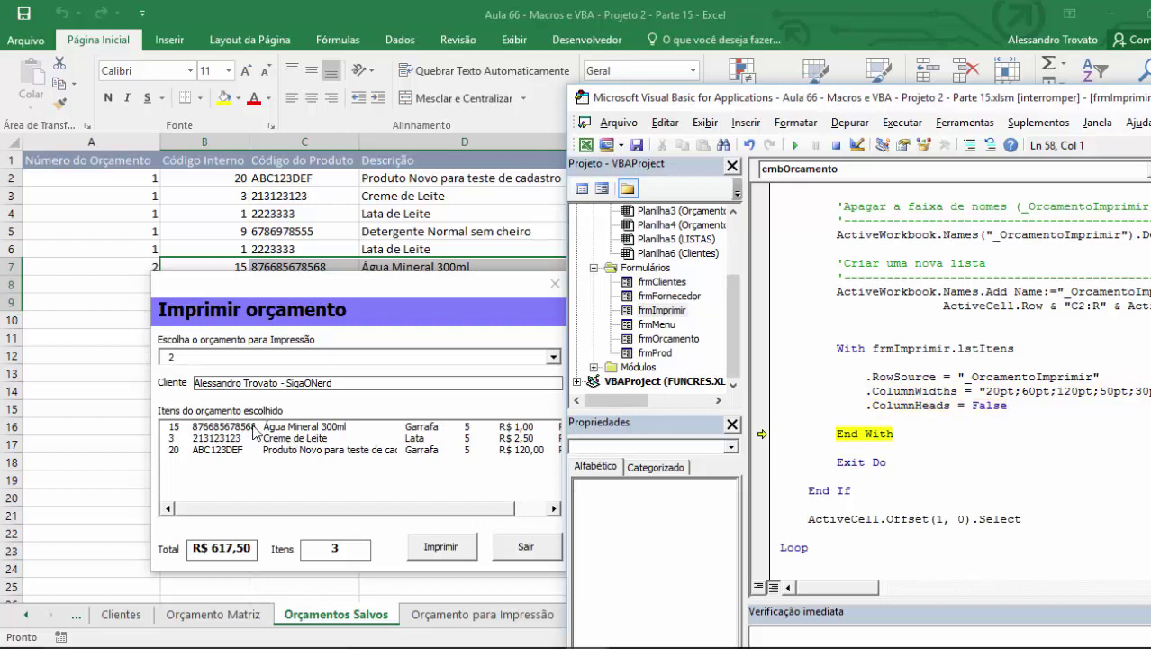
key(F8)
Step out of the loop past the list-disabling line, try selecting list items, and finish the routine
scroll(984, 457, down, 1)
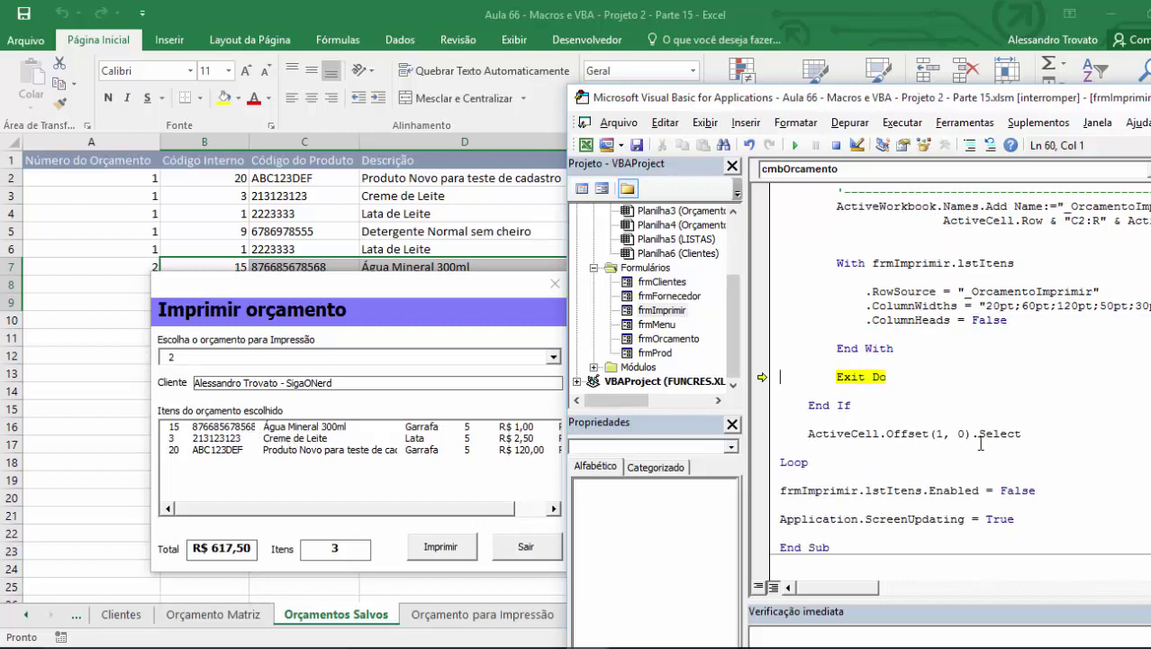
key(F8)
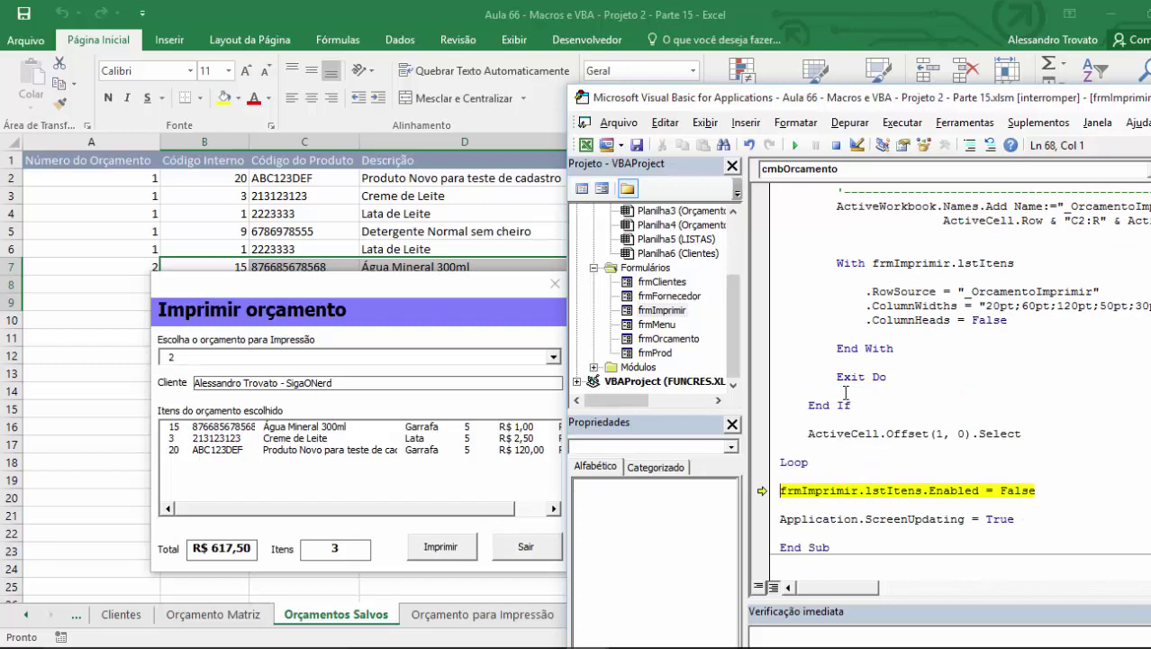
scroll(922, 349, down, 1)
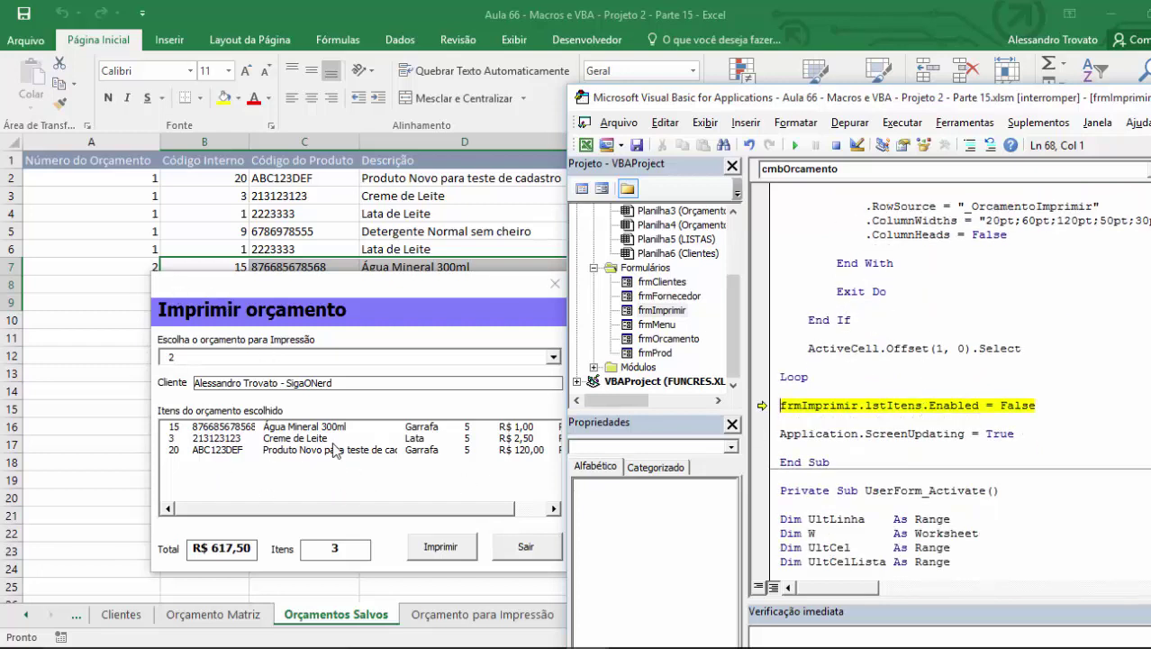
key(F8)
key(F5)
click(287, 433)
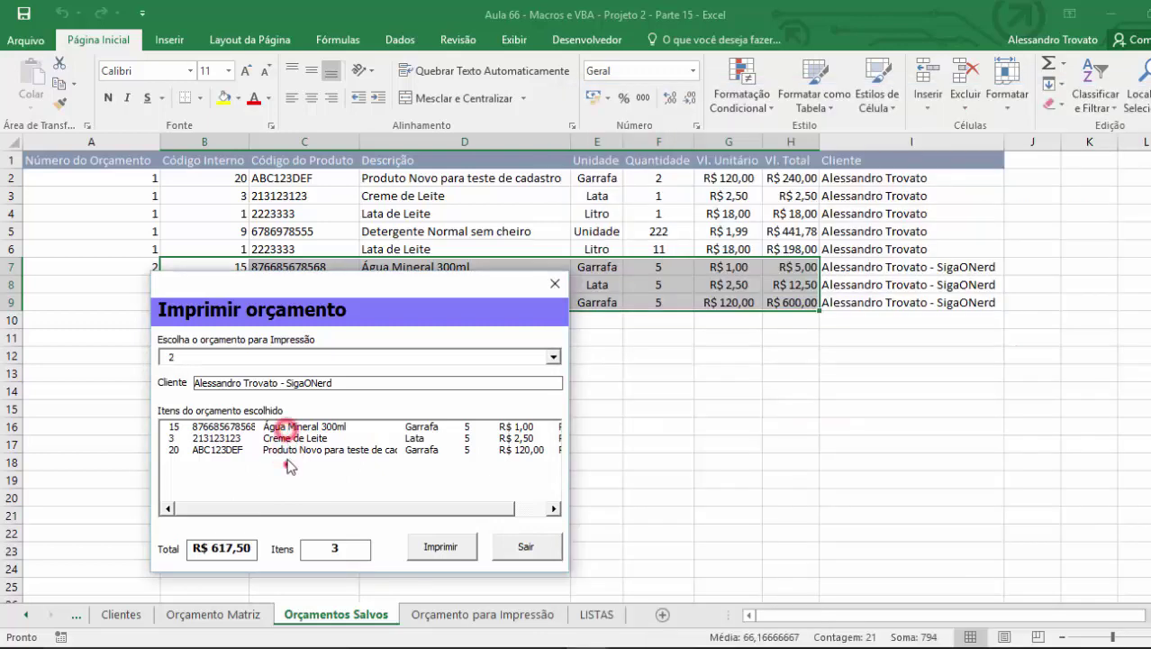
click(289, 459)
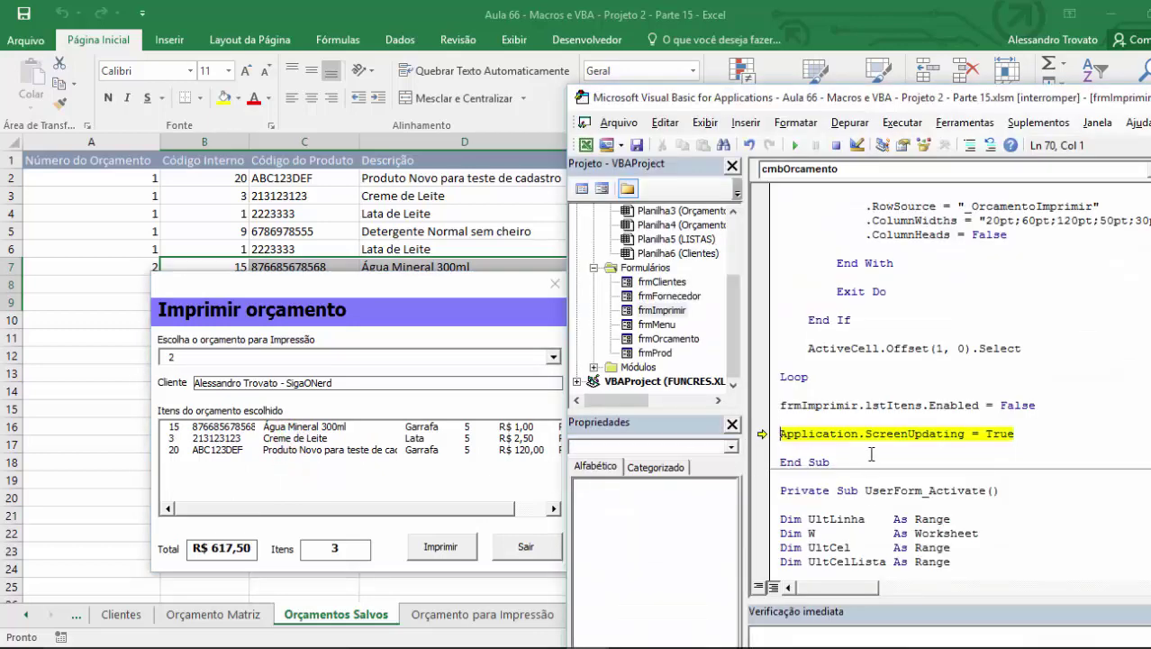
key(F8)
key(F8)
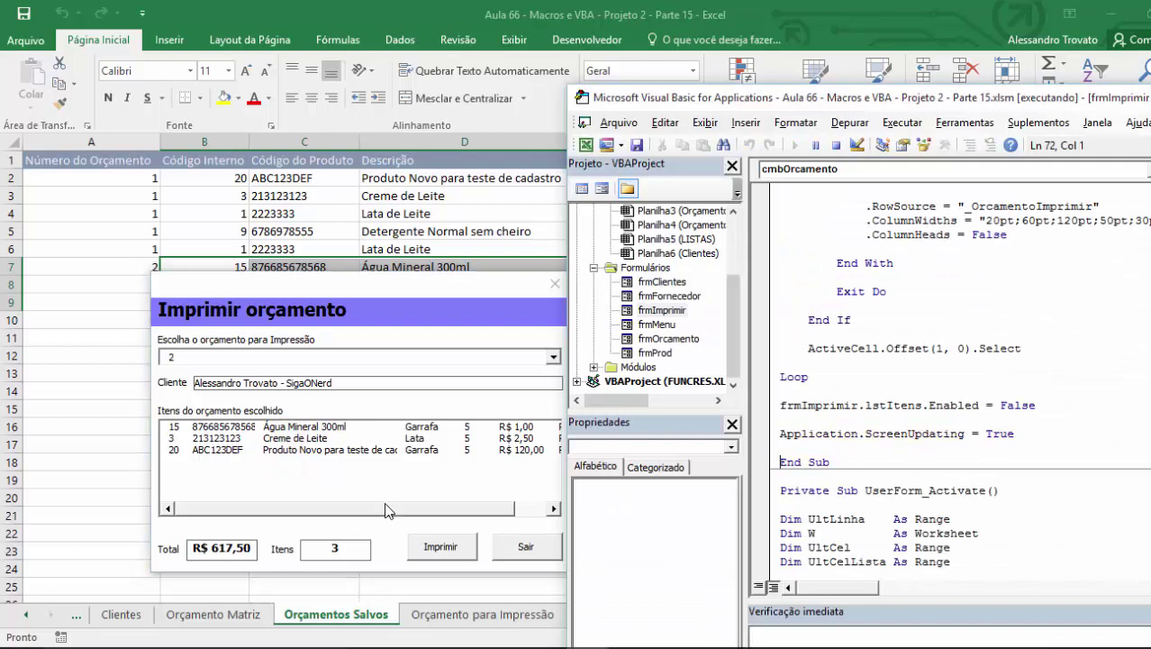
Check the filled print form in the workbook, moving it to the screen centre
key(F8)
drag(382, 291, 645, 160)
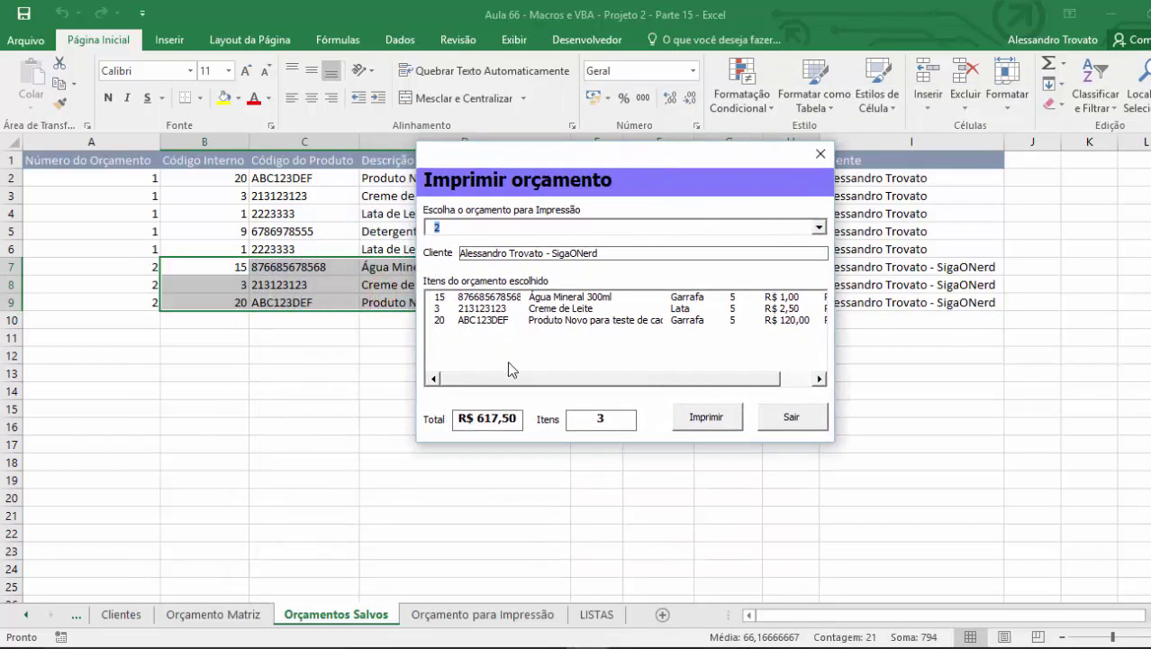
drag(513, 378, 744, 382)
click(816, 379)
Back in the editor, place the cursor on the list-disabling line and reset the running macro
key(alt+Tab)
key(alt+Tab)
key(alt+Tab)
click(928, 433)
click(956, 405)
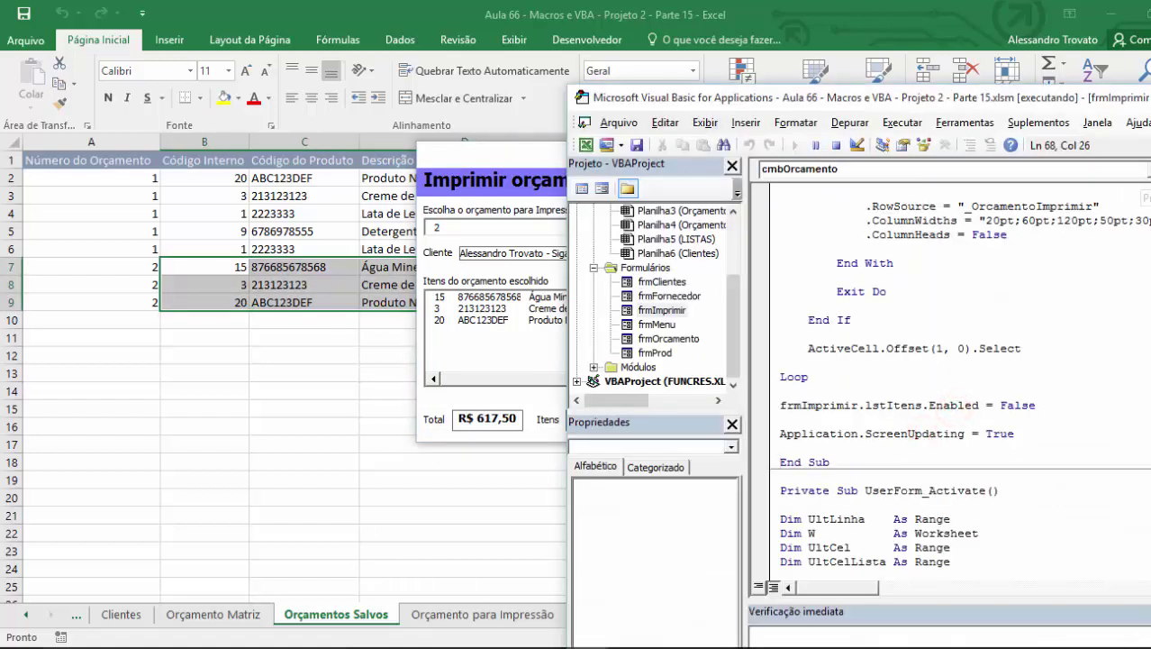
key(Home)
click(836, 145)
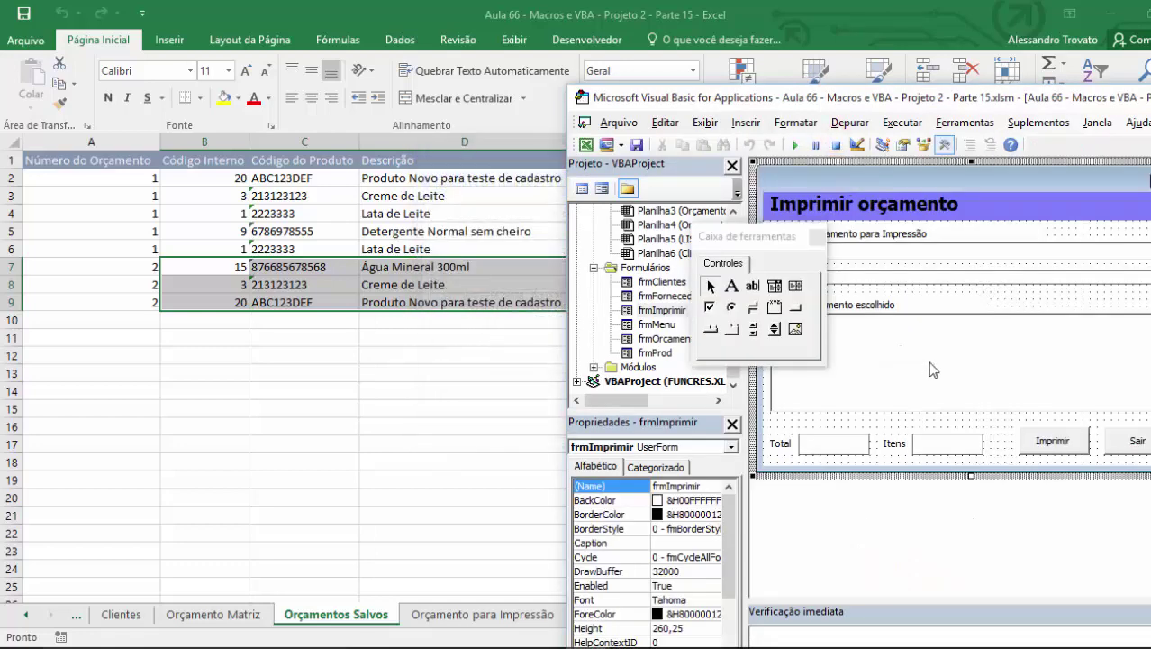
Return to frmImprimir's code, then clear the saved-budget selection and show the Orçamento para Impressão sheet
key(F7)
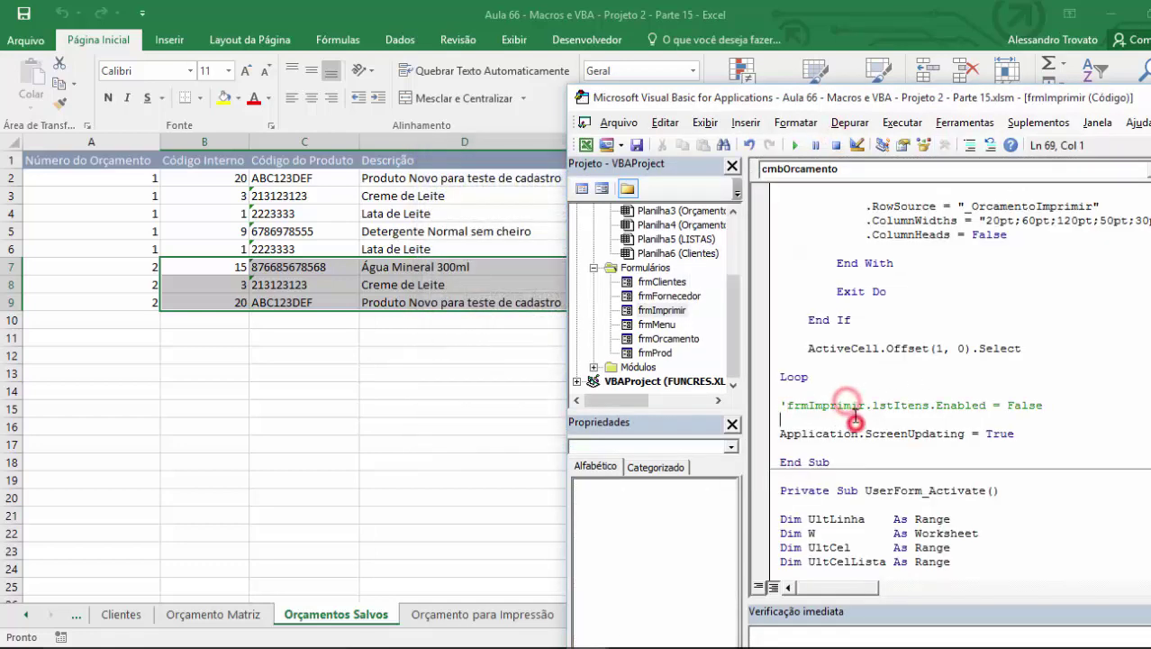
click(410, 393)
click(422, 372)
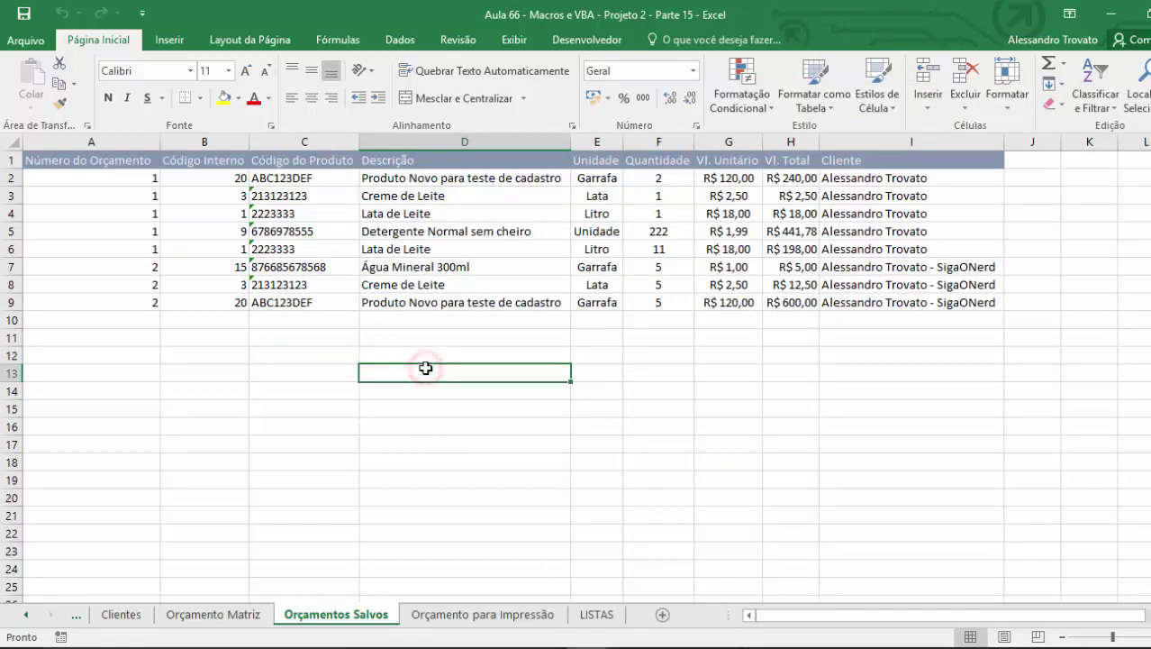
click(435, 337)
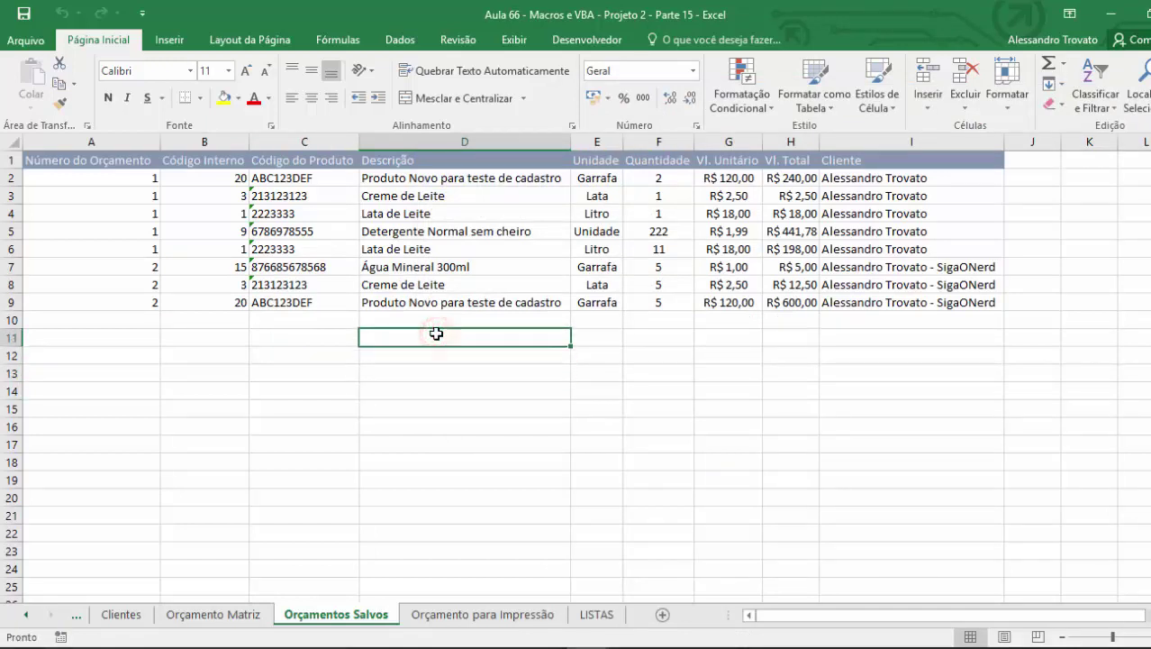
click(435, 612)
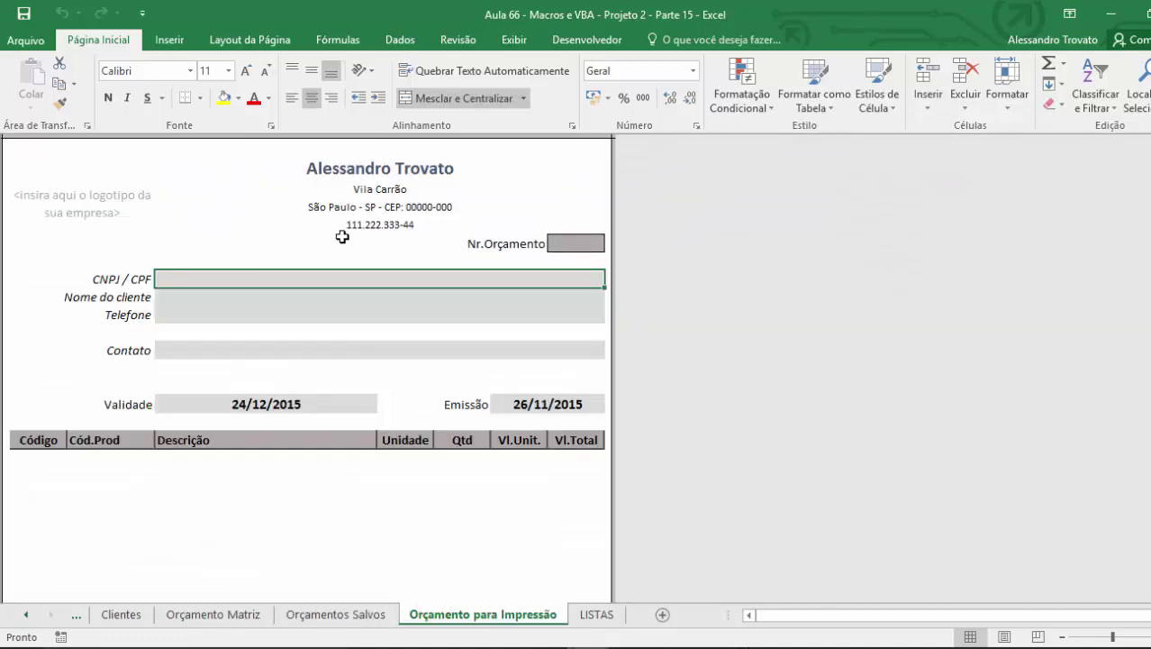